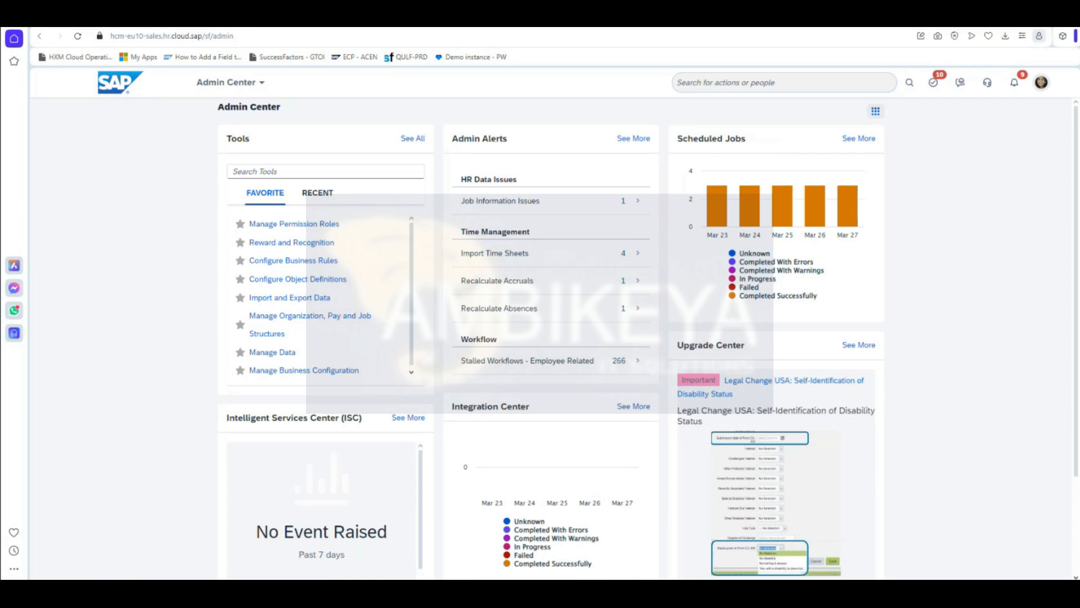
Step: Launch Word from the Start menu search and create a blank document
key(super)
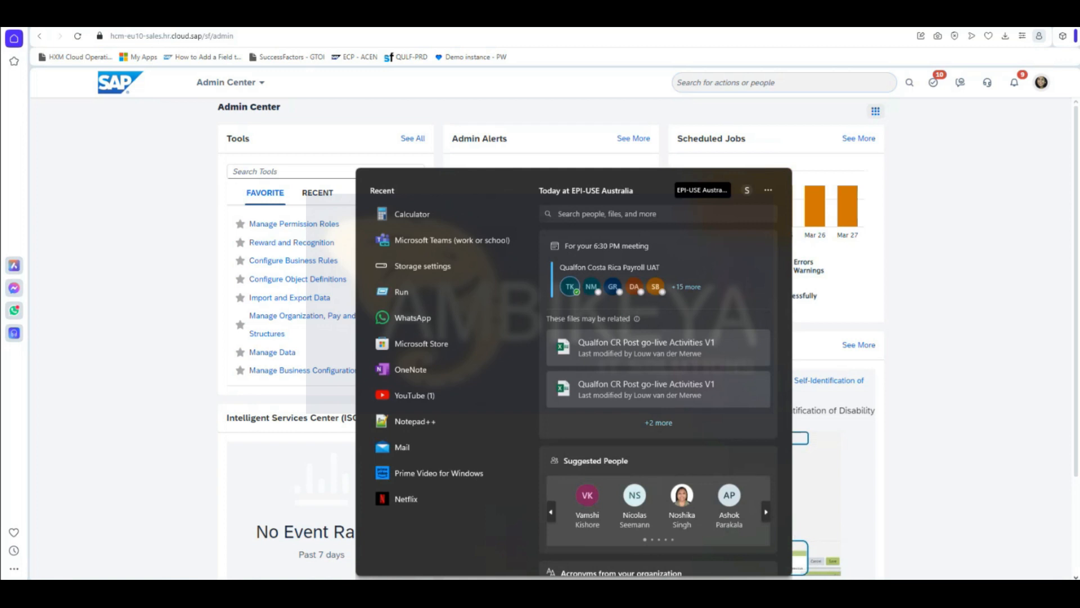
text(word)
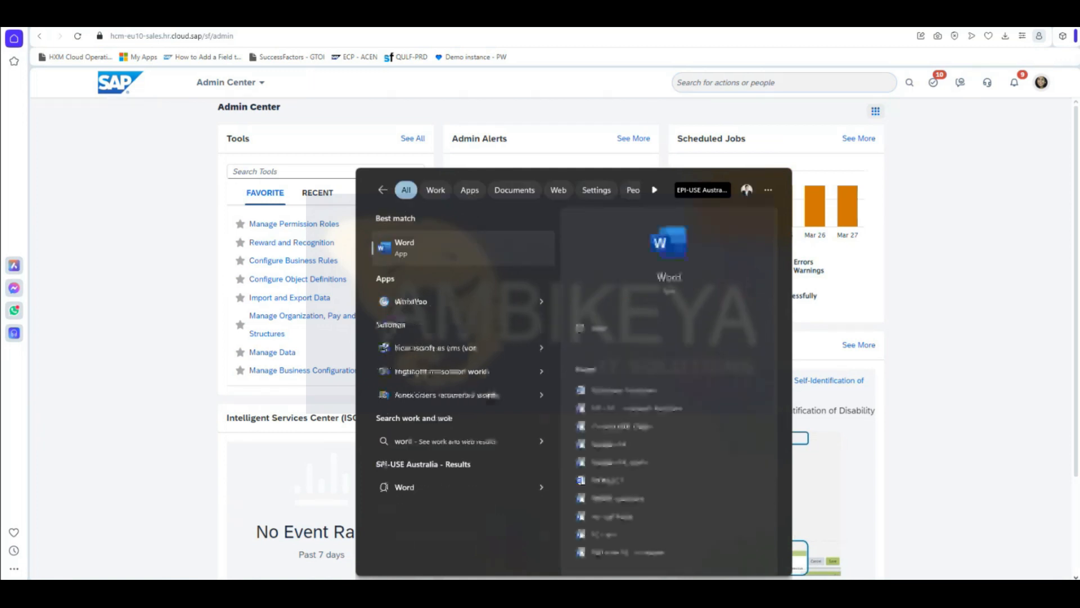
key(Return)
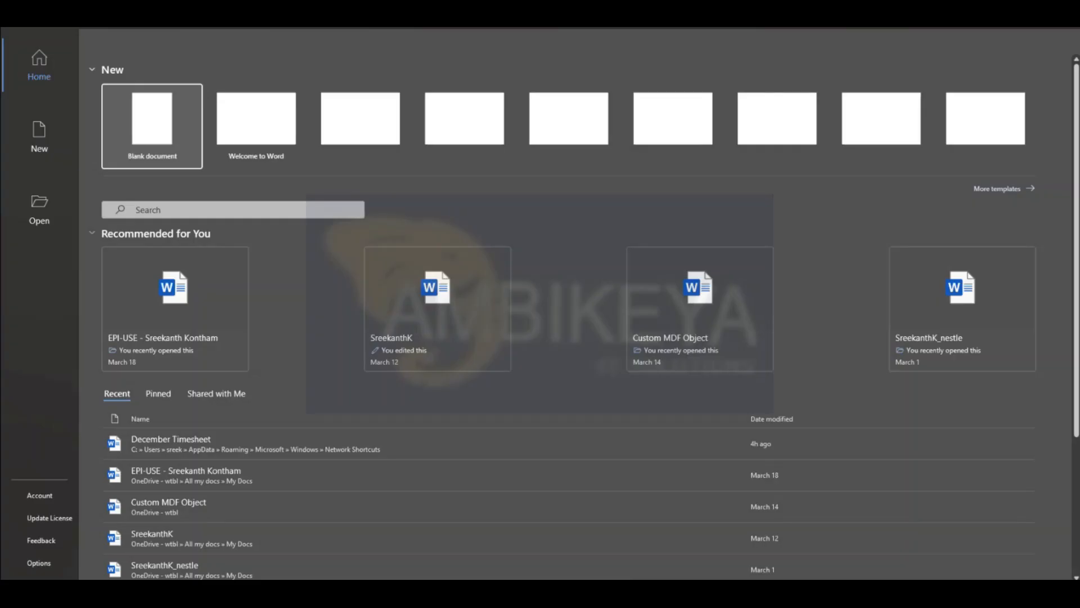
click(154, 130)
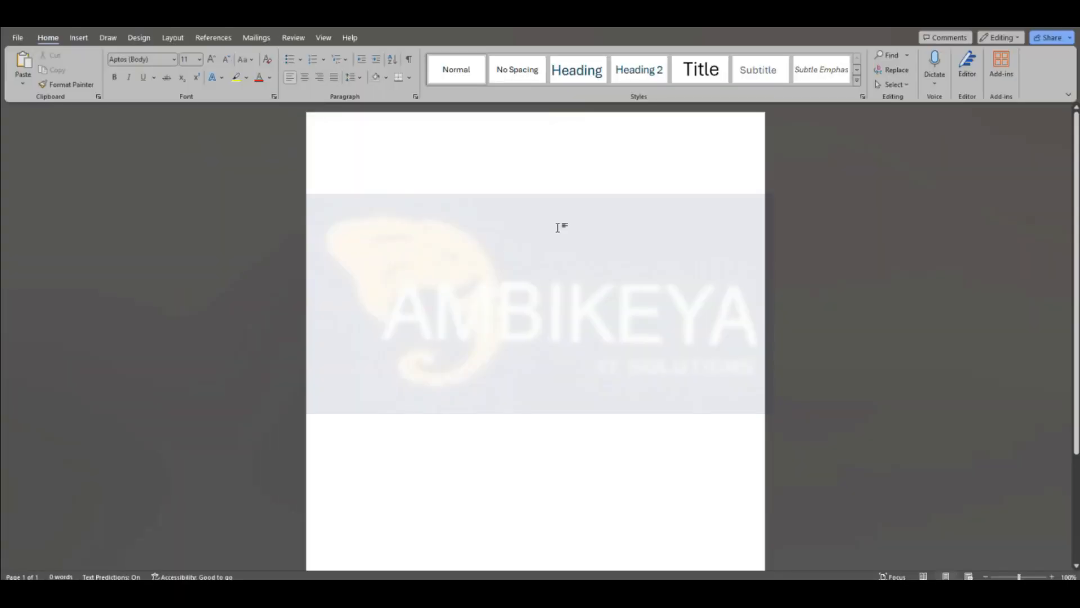
Step: Type a numbered list: 1. Probation completion, 2. Contract End
text(1.)
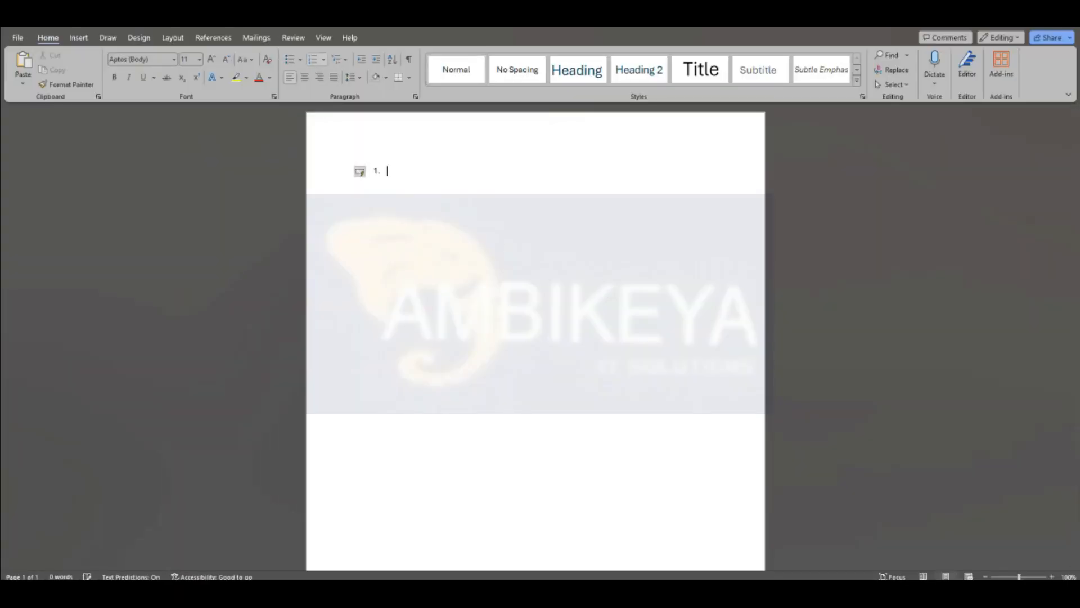
text( Probation completion)
key(Return)
text(C)
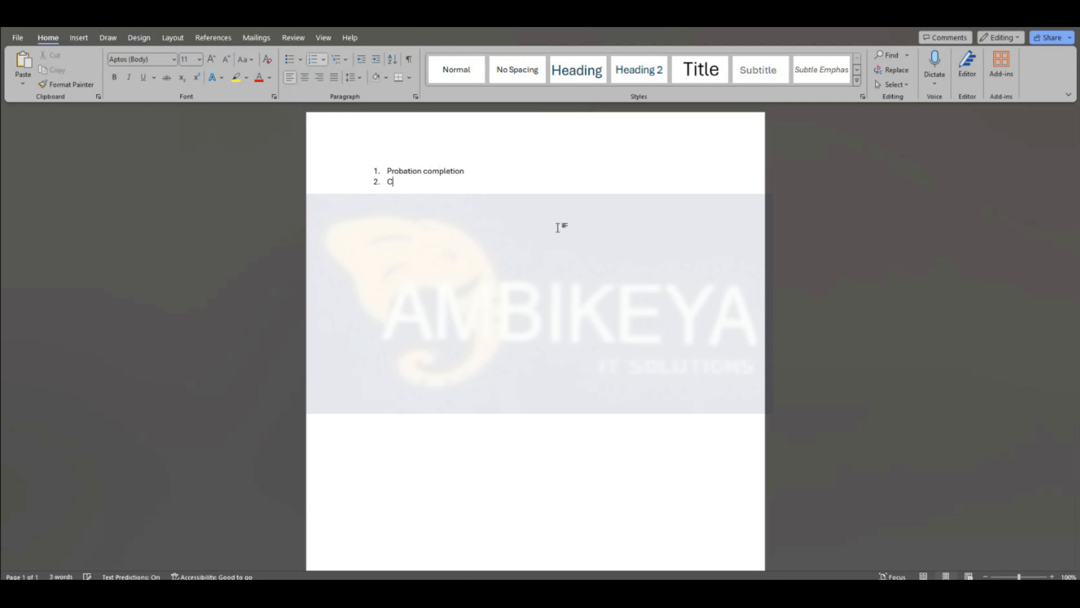
text(ontract End)
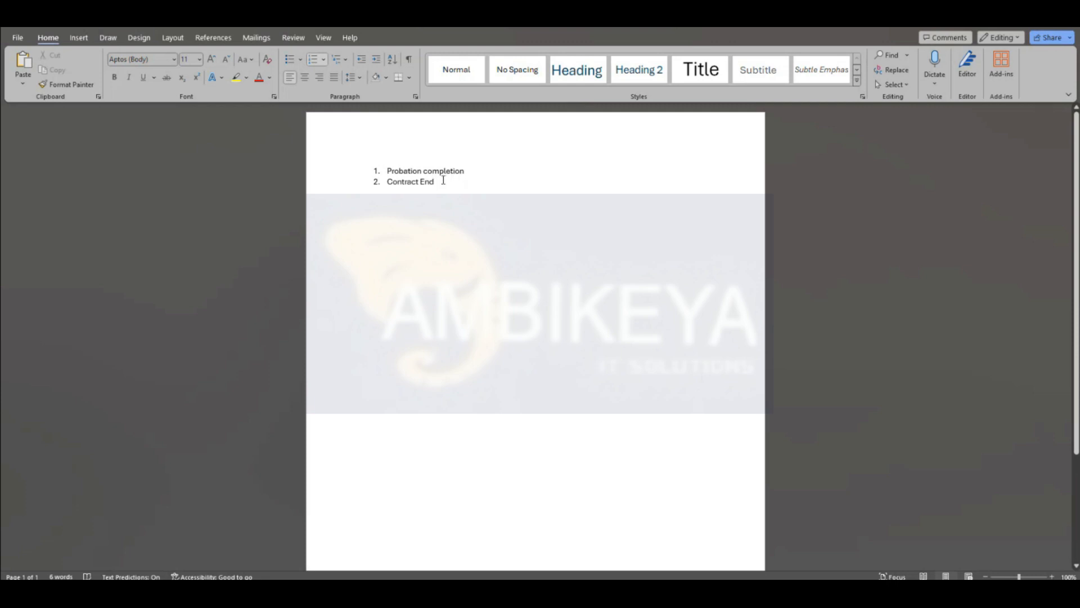
click(468, 171)
click(448, 183)
Step: End the list and add 'Alert to the Managers before 15 days of Probation completion date'
key(Return)
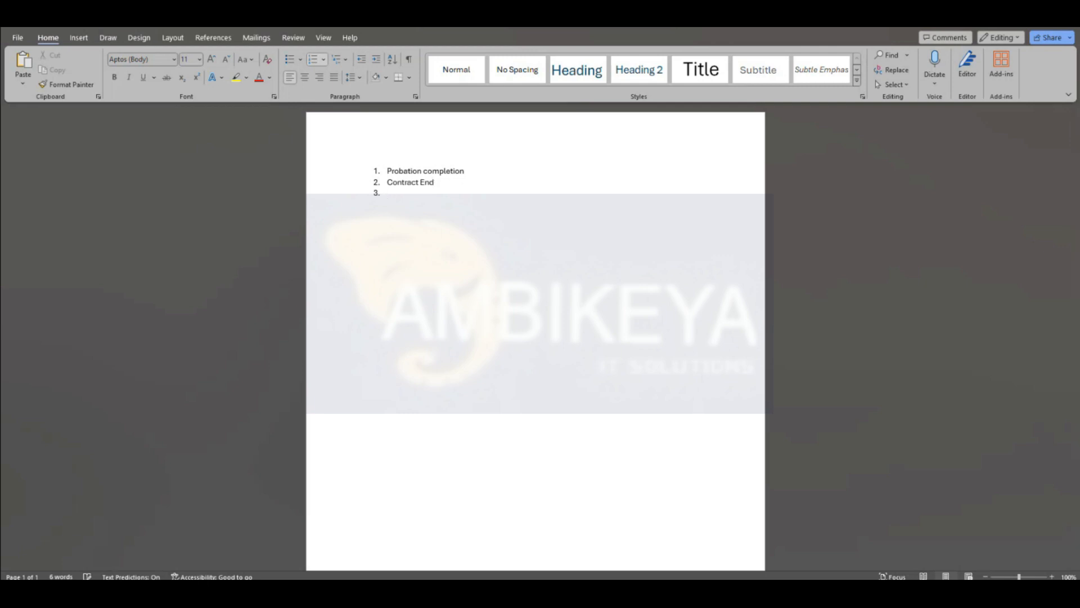
key(BackSpace)
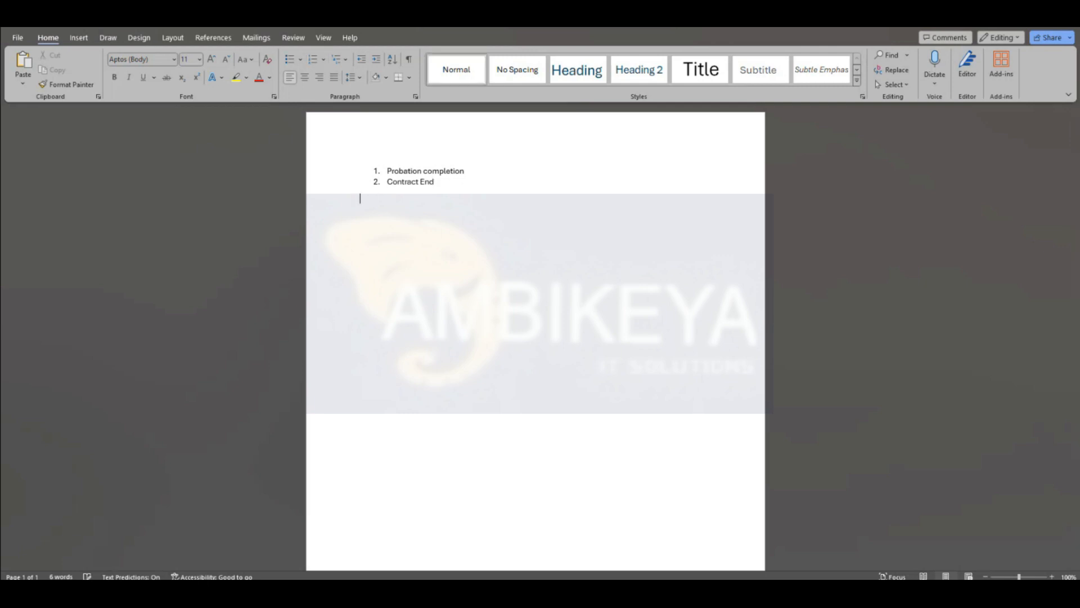
key(Return)
key(Return)
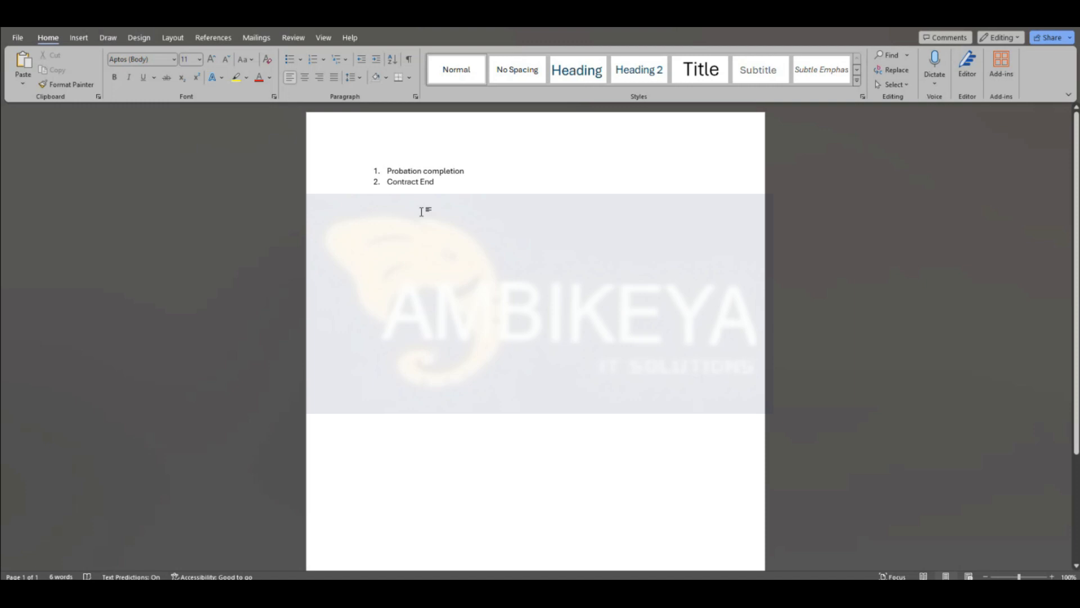
text(Ale)
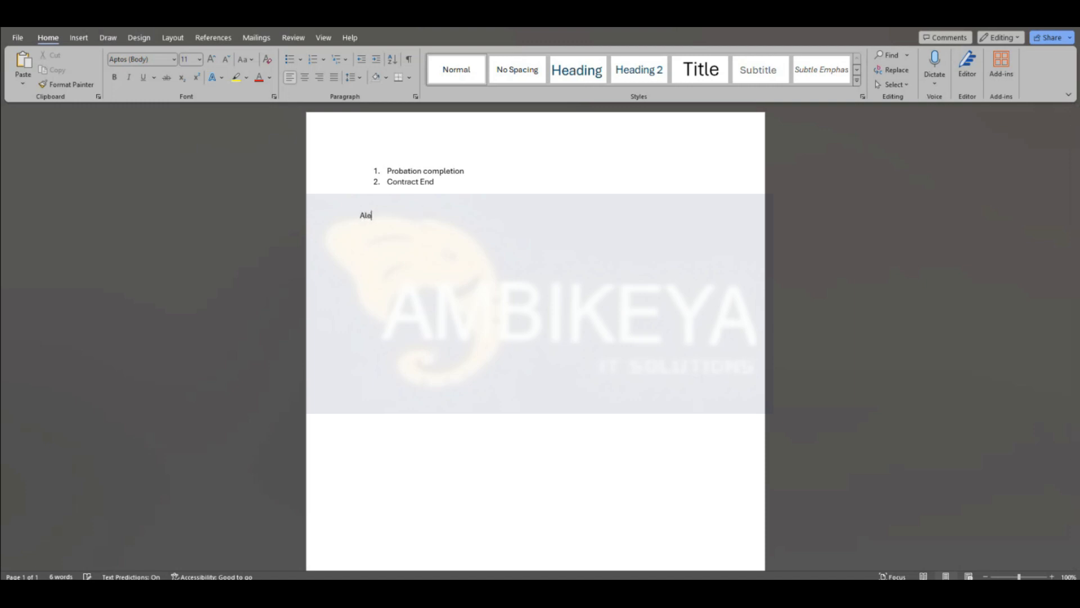
text(rt to the Managers before 15 d)
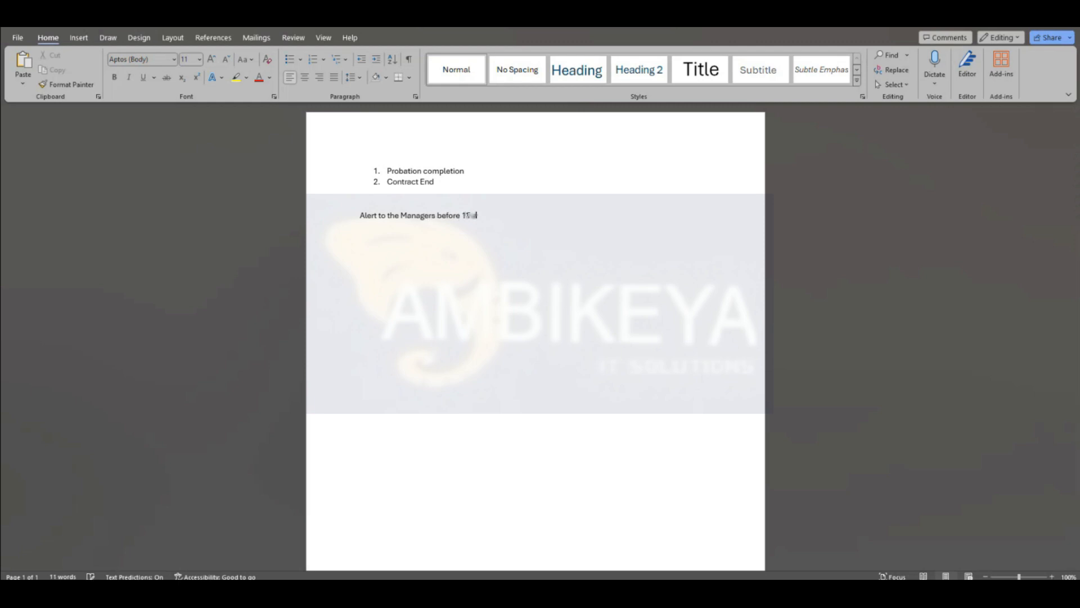
text(ays of Probation completion date)
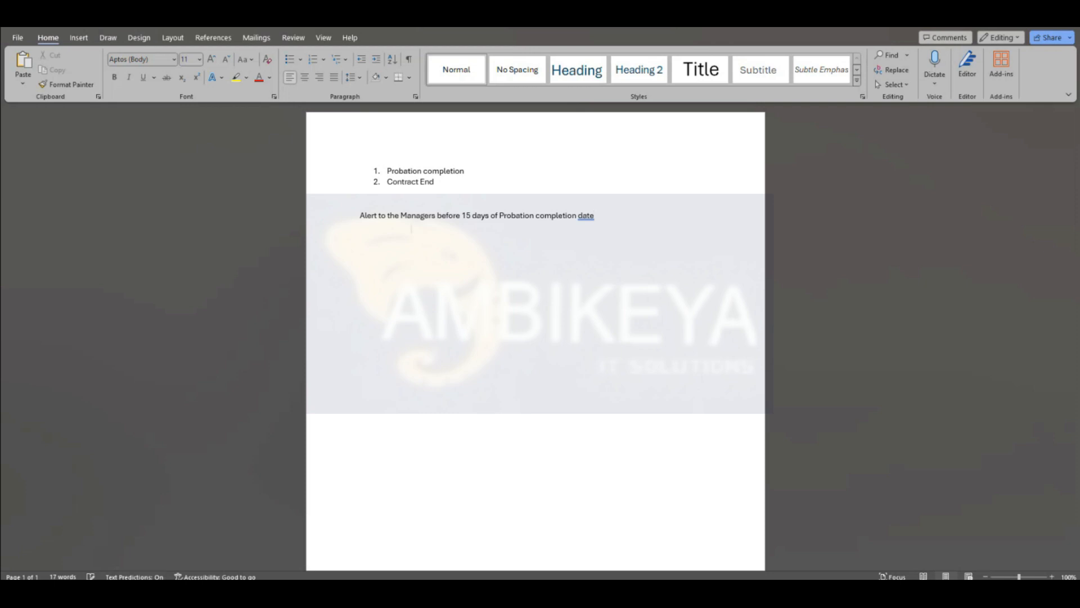
click(360, 215)
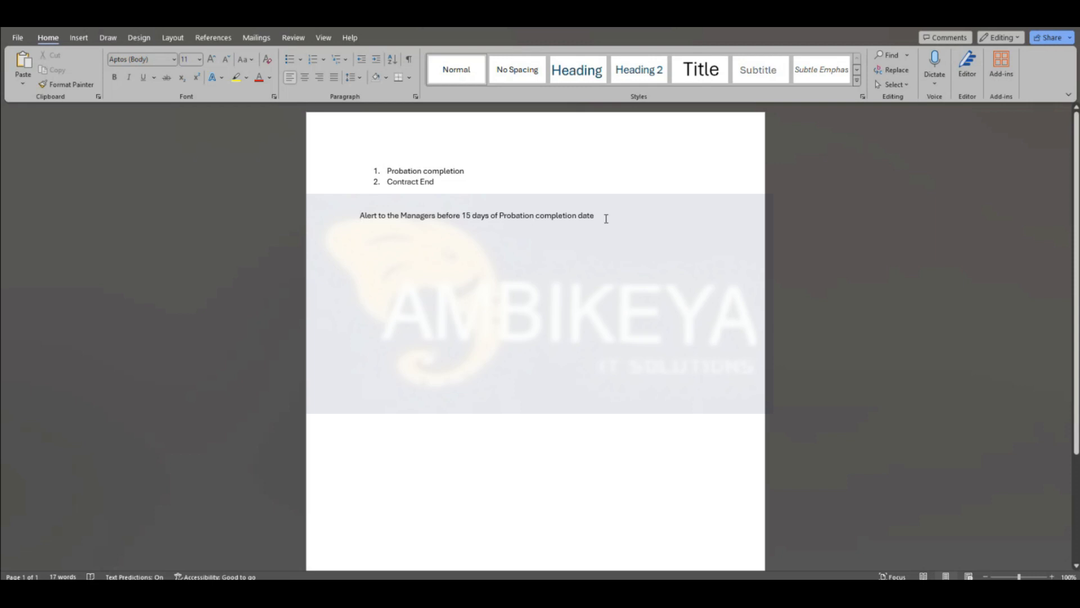
Step: Add the line 'Alert to the Managers before 7 days of Probation completion date'
key(Return)
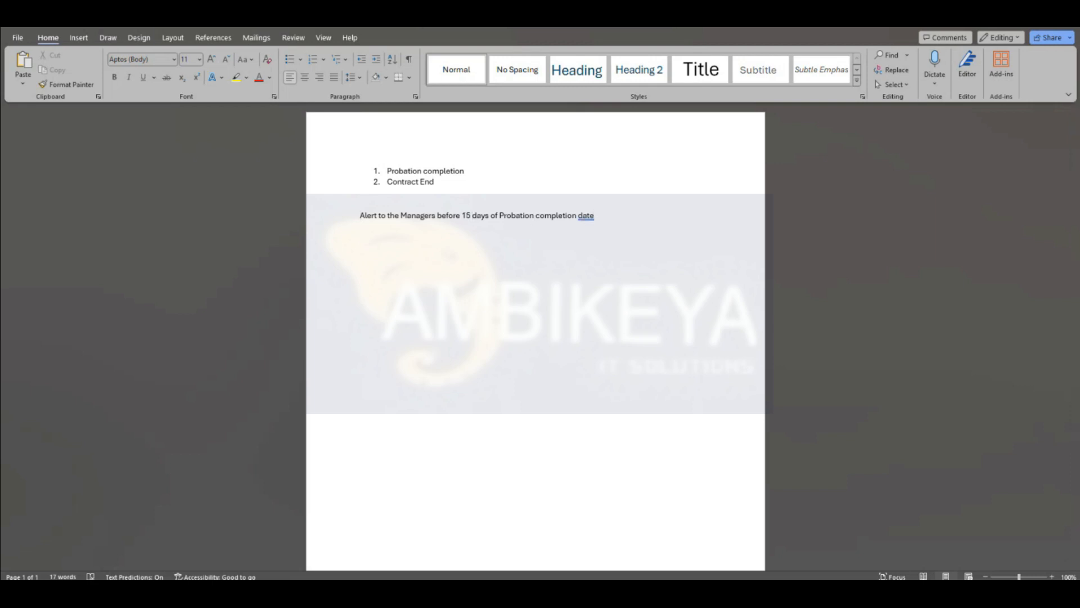
text(Alert to the Ma)
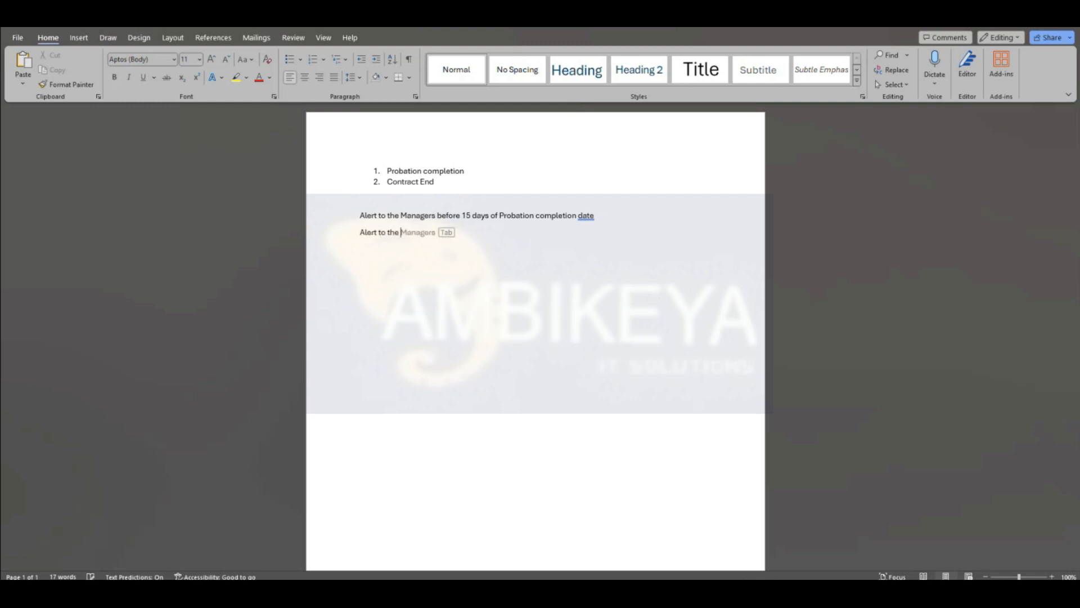
key(Tab)
text(before 7 days of Probation completion date.)
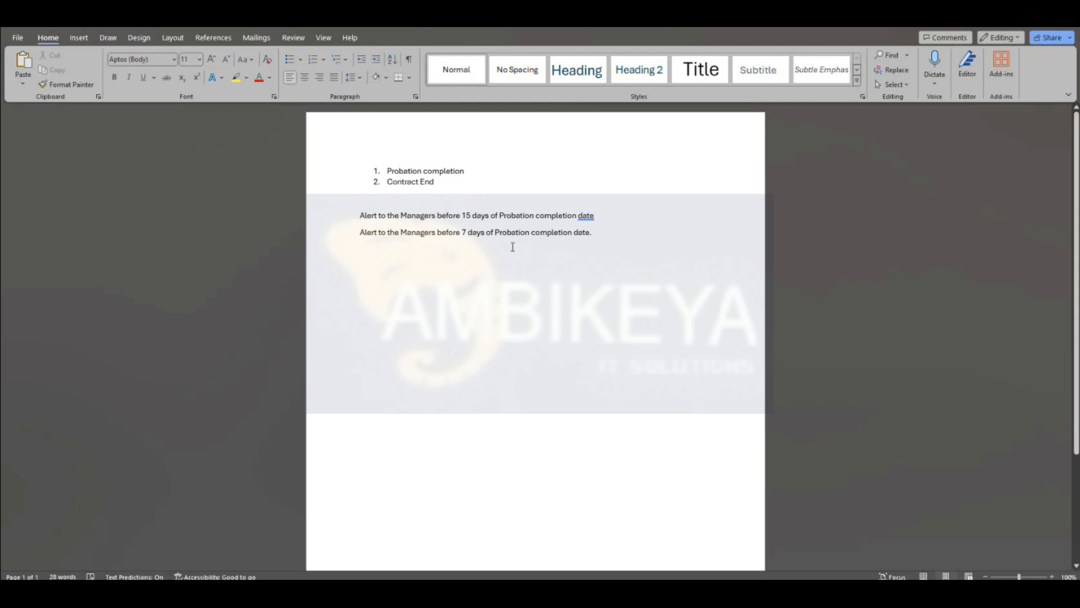
Step: Add the lines 'Contract end - 30 days before' and '15 days before'
key(Return)
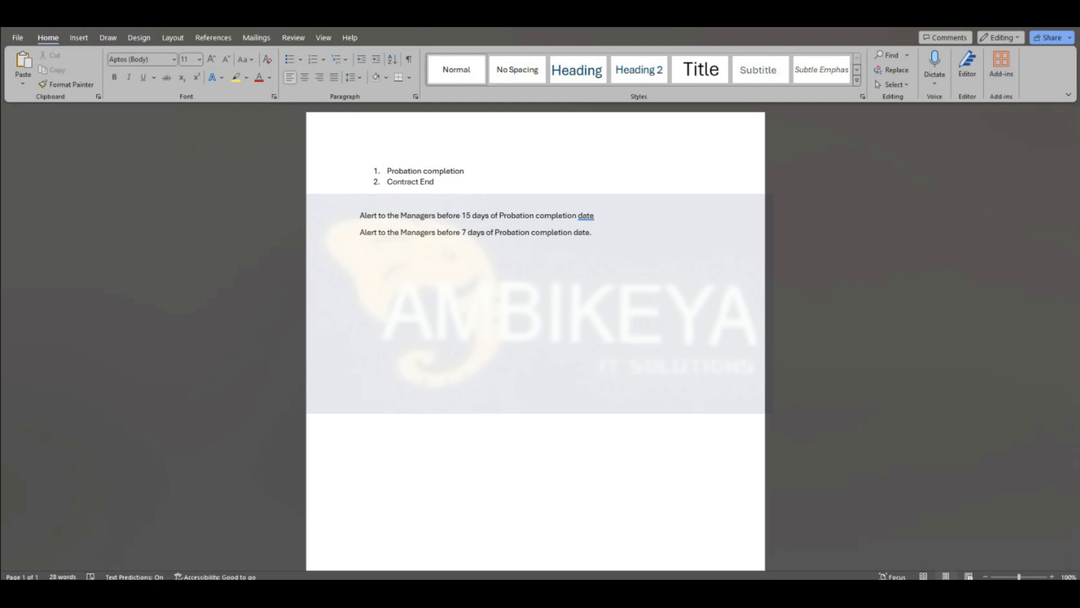
text(30 before)
key(BackSpace)
key(BackSpace)
key(BackSpace)
key(BackSpace)
key(BackSpace)
text(days before)
key(Return)
text(15 days before)
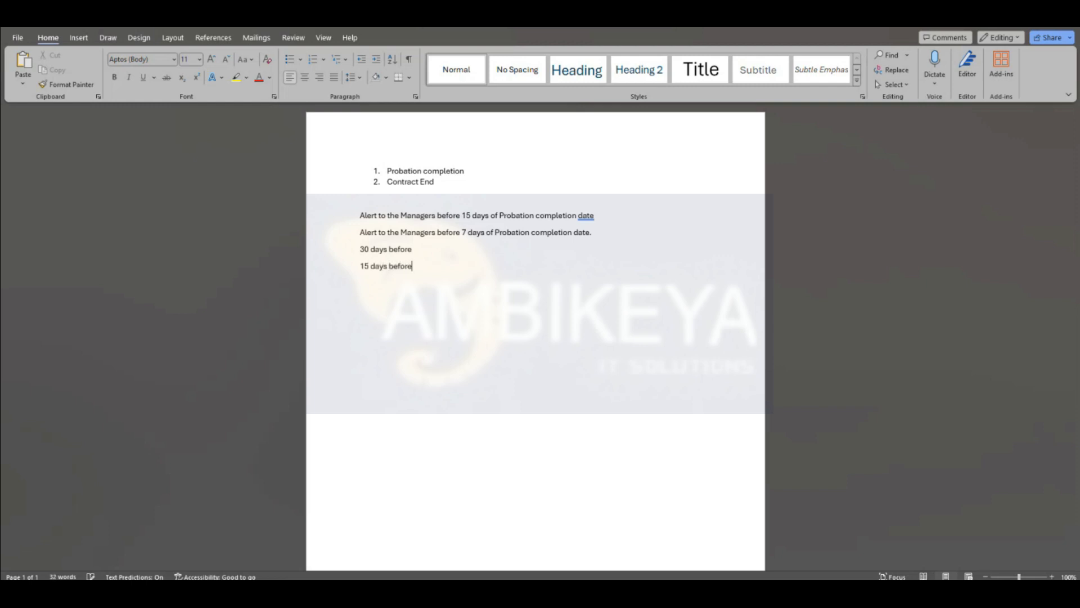
click(359, 249)
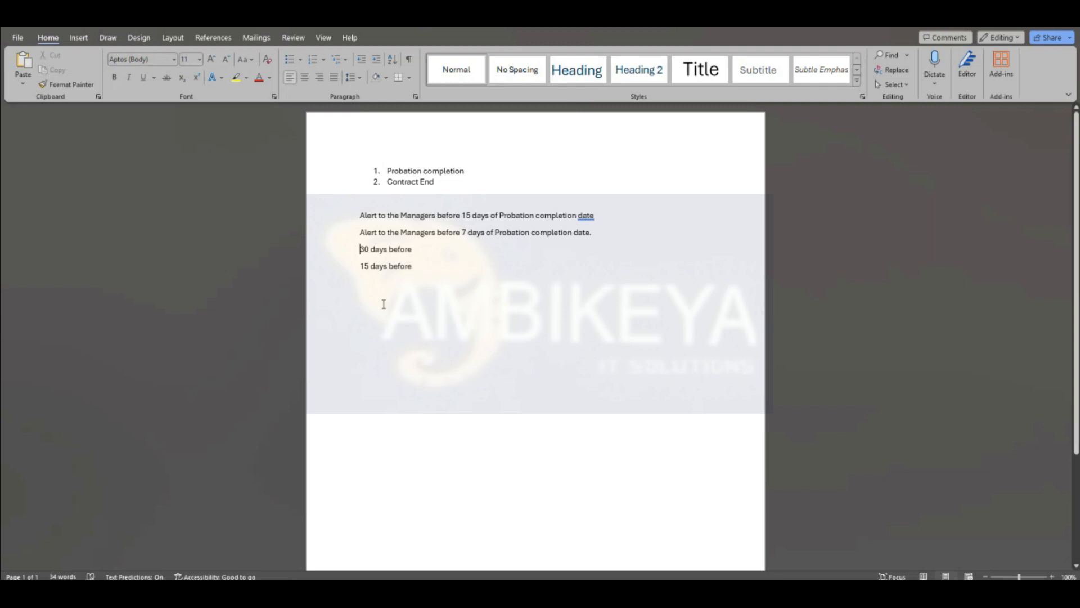
text(Contract ed)
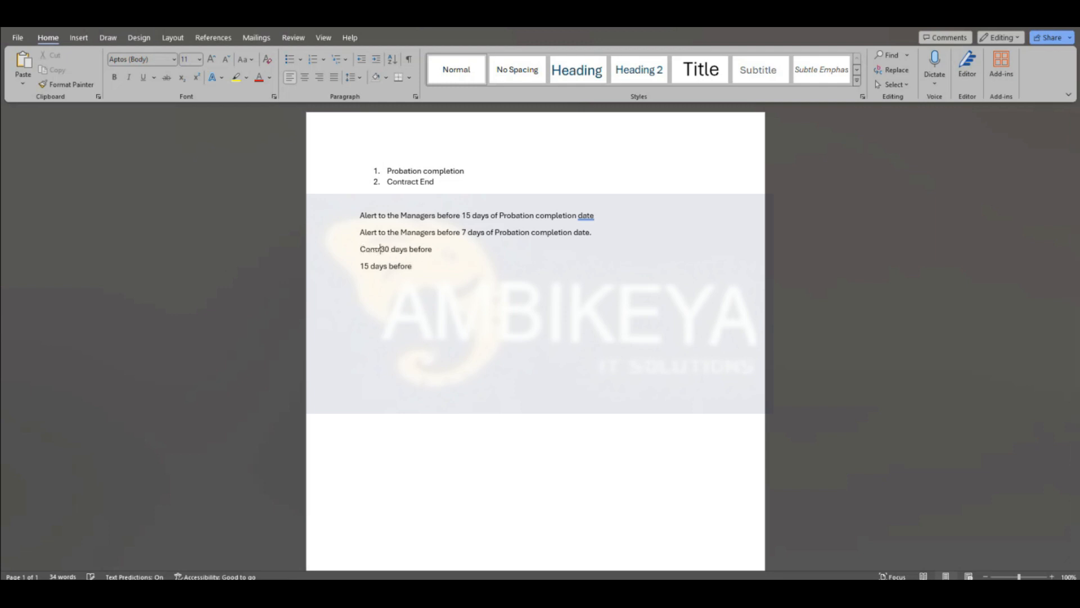
text(n)
key(BackSpace)
key(BackSpace)
key(BackSpace)
text(nd -)
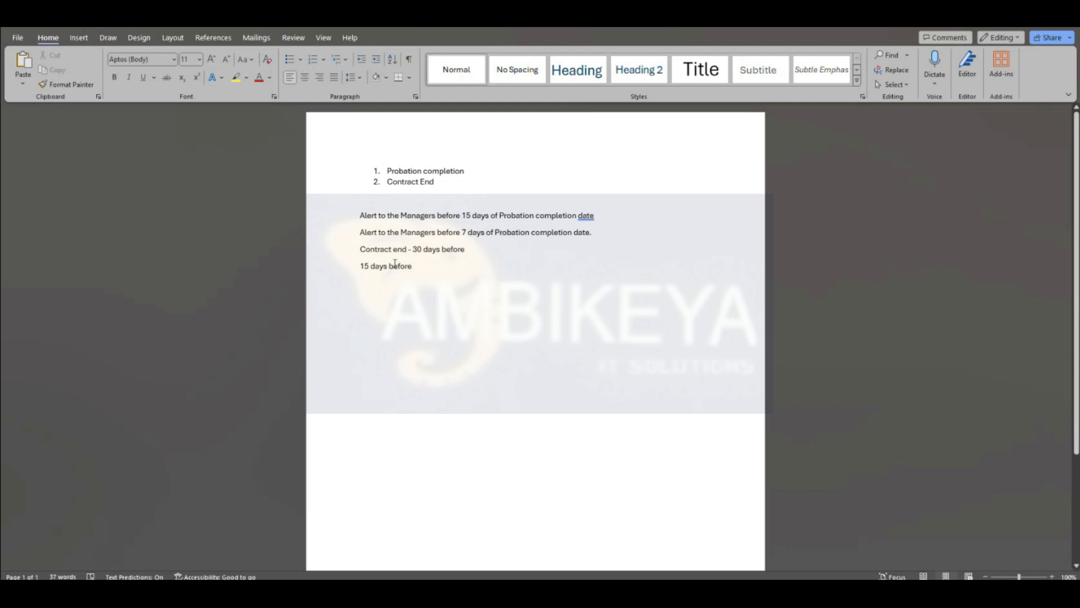
Step: Start a numbered list with Alert Message, Alert Workflow and Alert Business rule
click(424, 265)
key(Return)
key(Return)
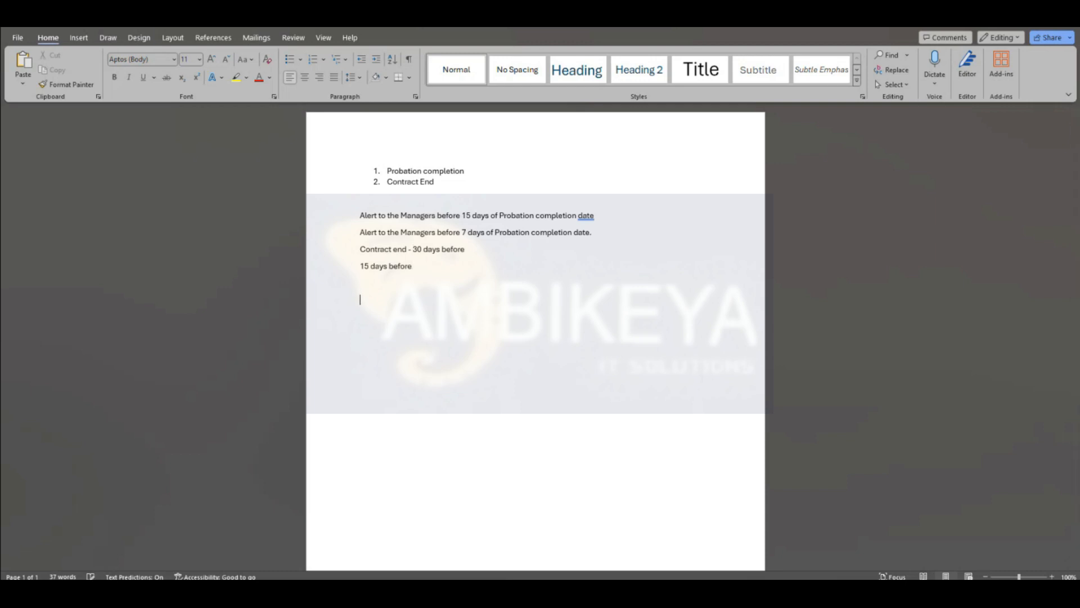
text(1. Alert Mes)
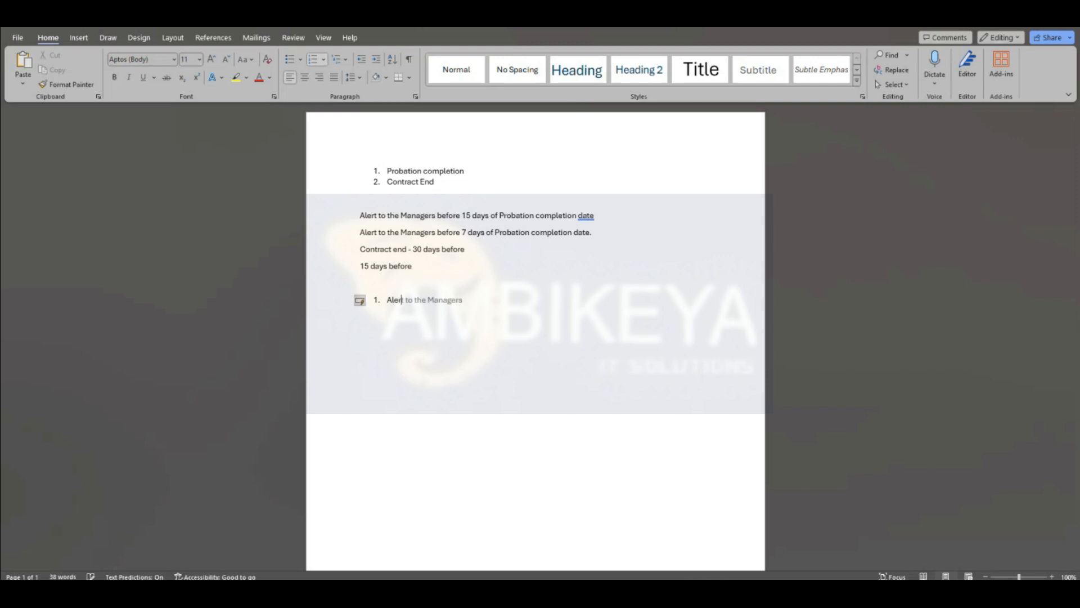
text(sage)
key(Return)
text(Alert Wro)
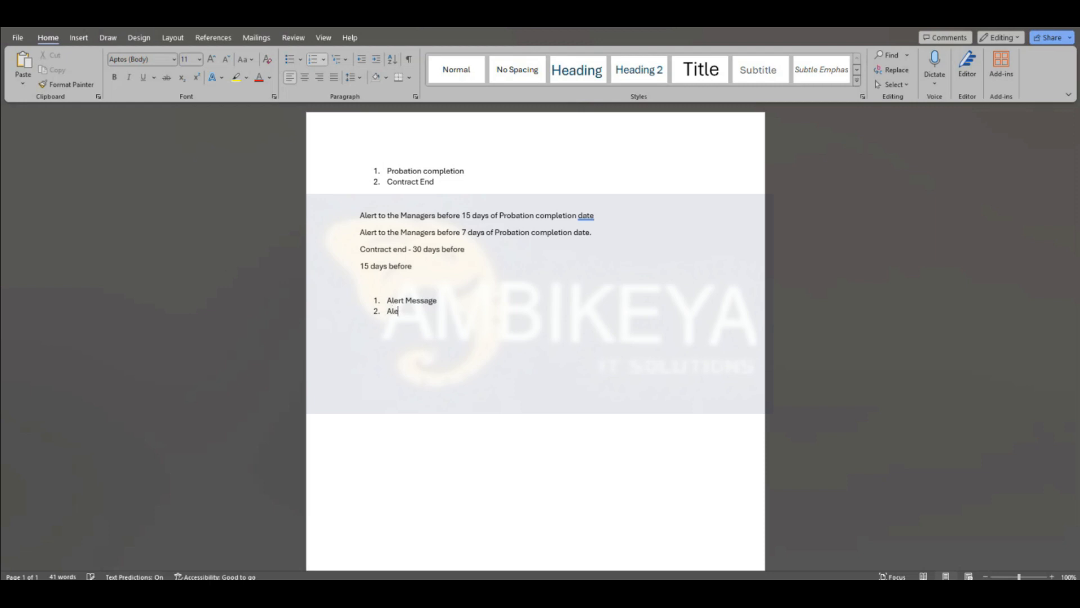
key(BackSpace)
key(BackSpace)
text(orkflow)
key(Return)
text(Alert Business rule)
Step: Add item 4: run the Alerts job in provisioning, scheduled on a daily basis
key(Return)
text(Run the )
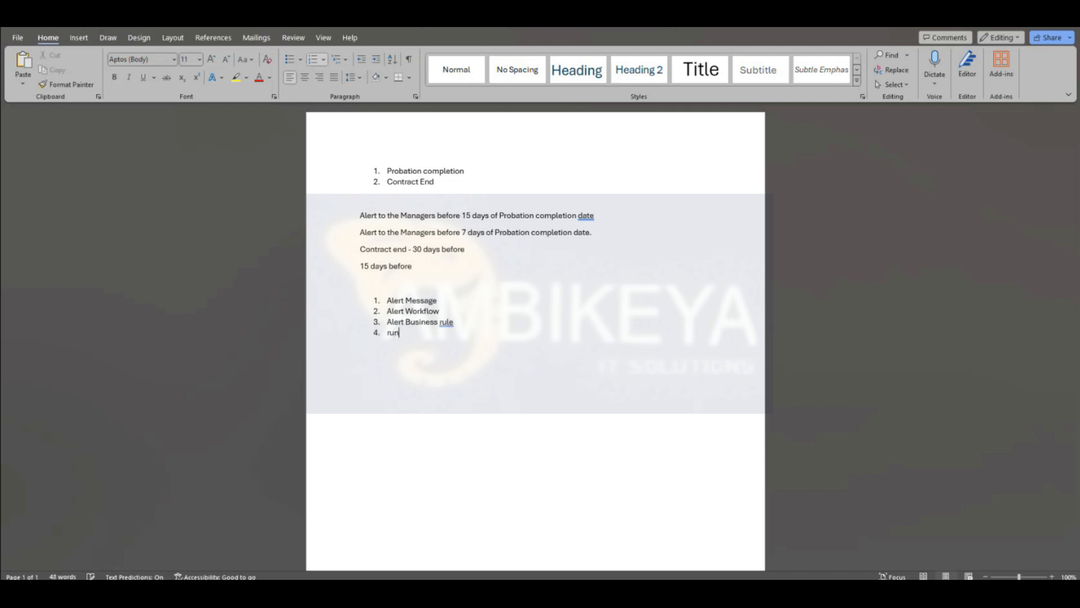
text(job in provisioning.)
click(417, 333)
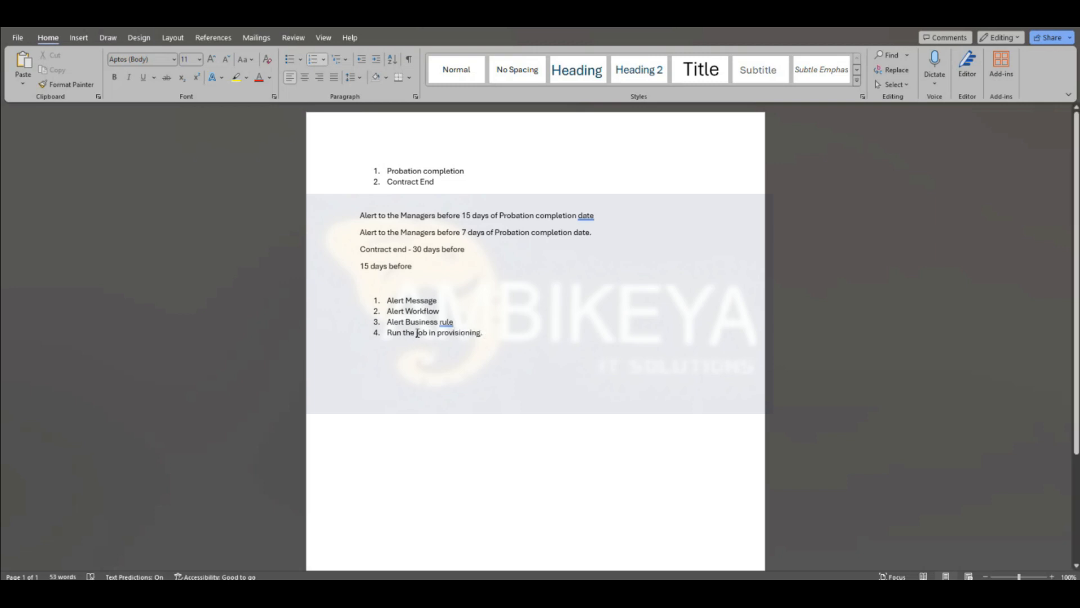
text(Alerts)
text(- in)
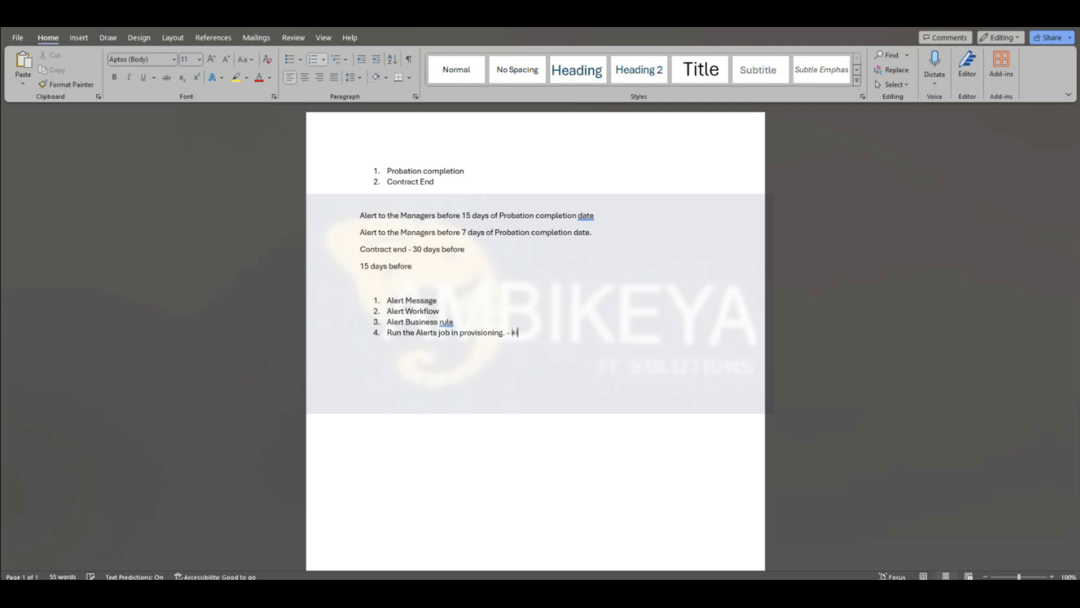
text( real time job will be scheduled on daily basis.)
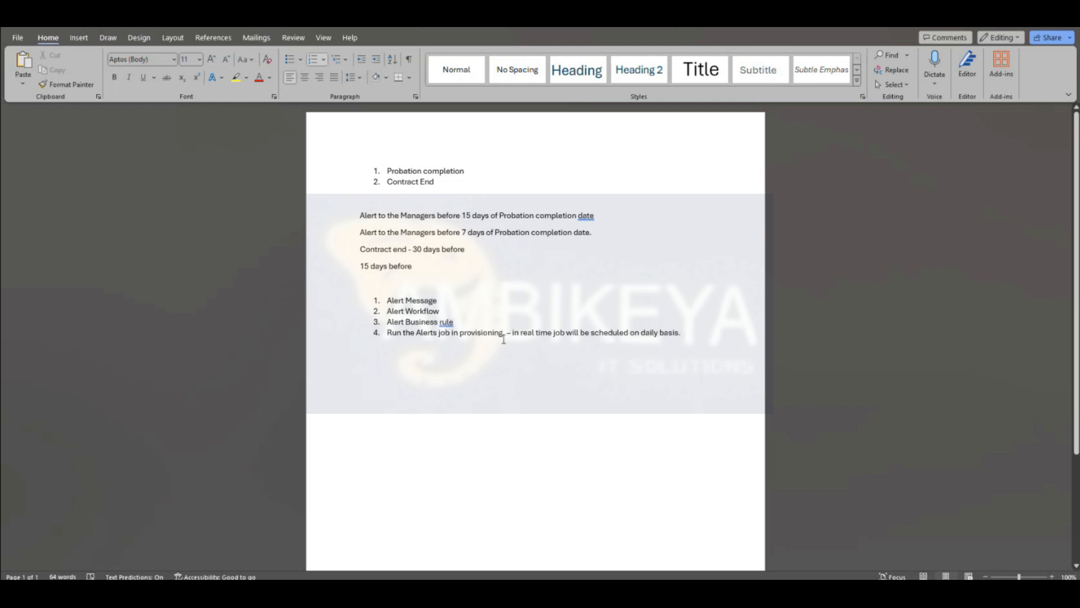
click(389, 333)
drag(404, 334, 645, 344)
click(363, 350)
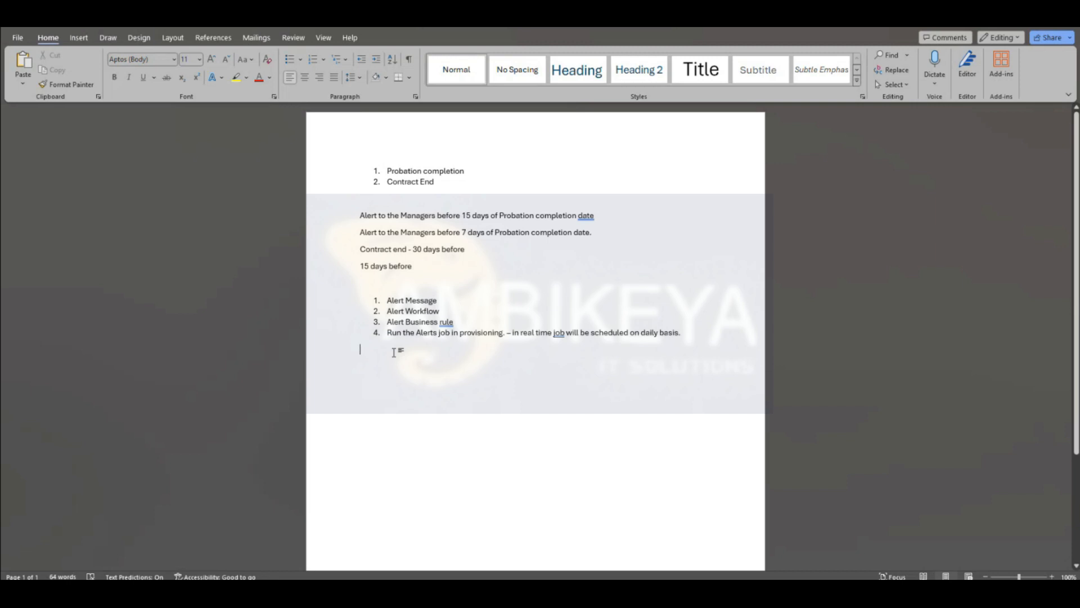
click(472, 334)
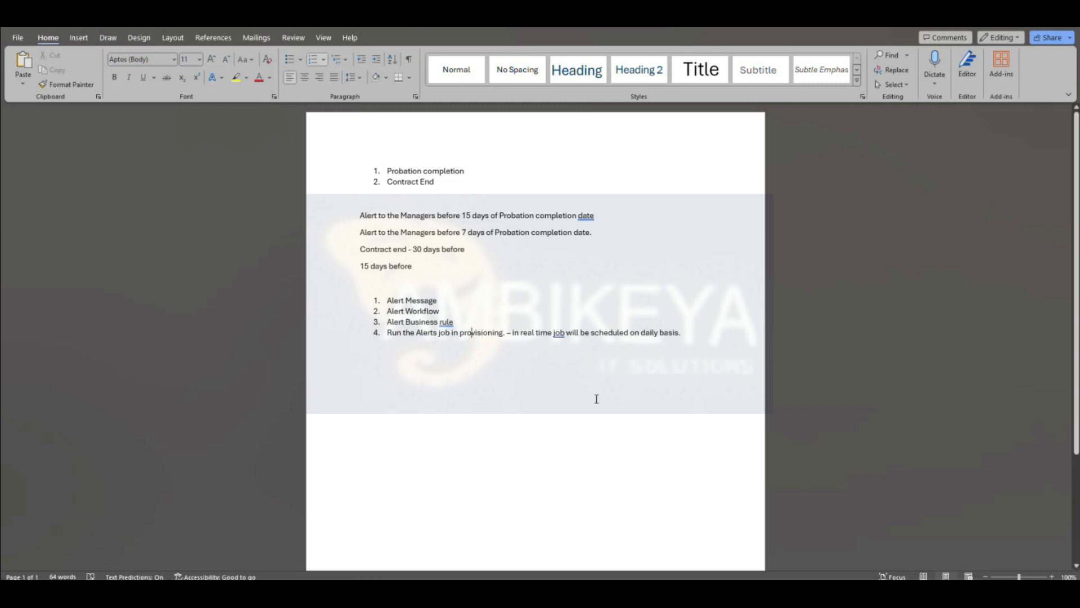
Step: Below the list, add the line 'Probation End date Alert'
scroll(597, 398, down, 2)
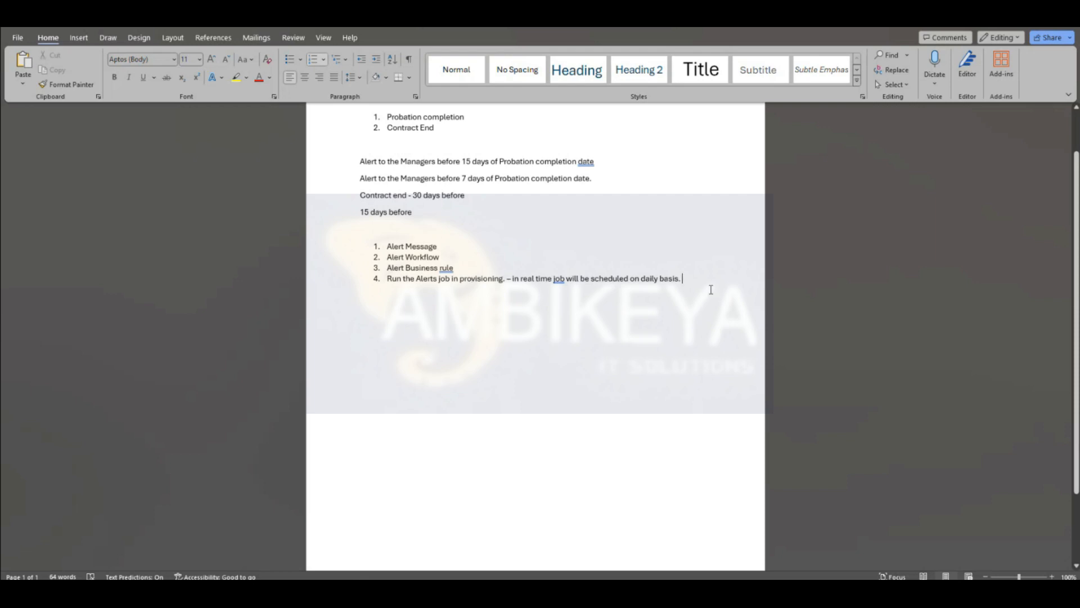
key(Return)
key(Return)
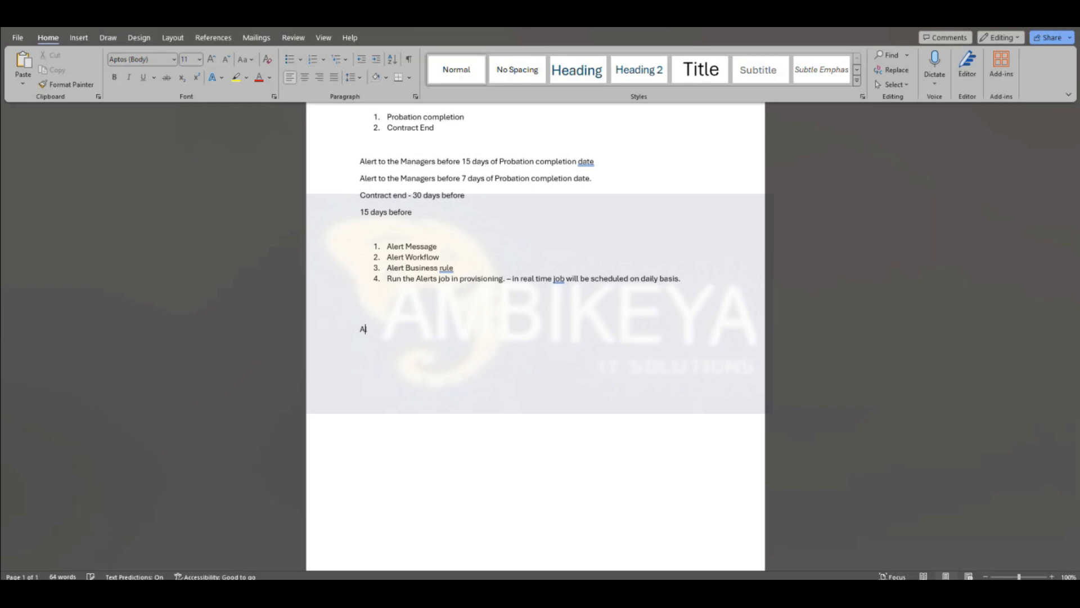
text(robation End date Alert)
key(alt+Tab)
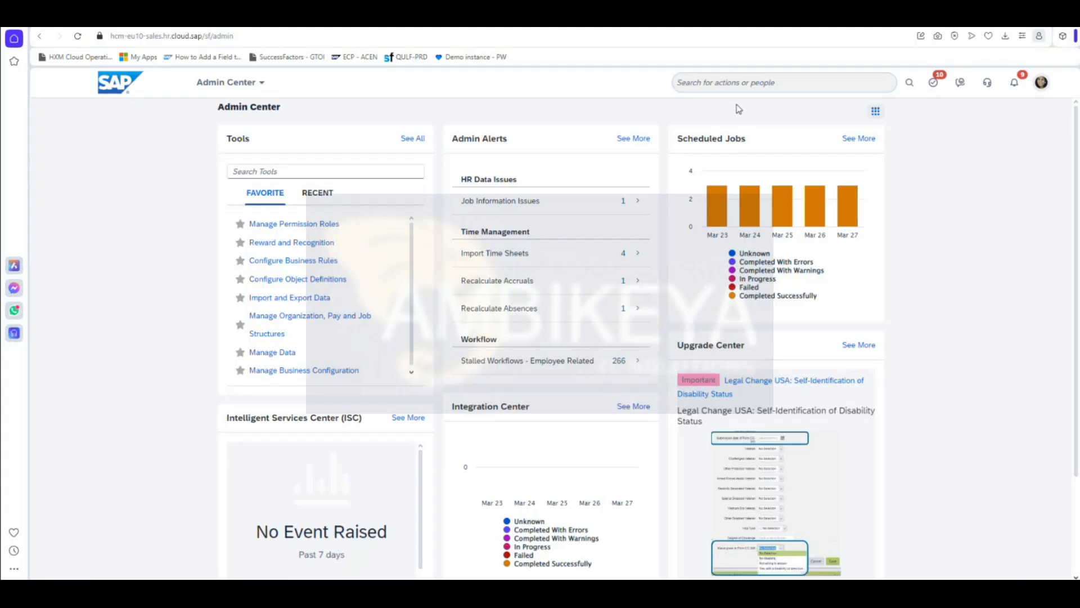
key(alt+Tab)
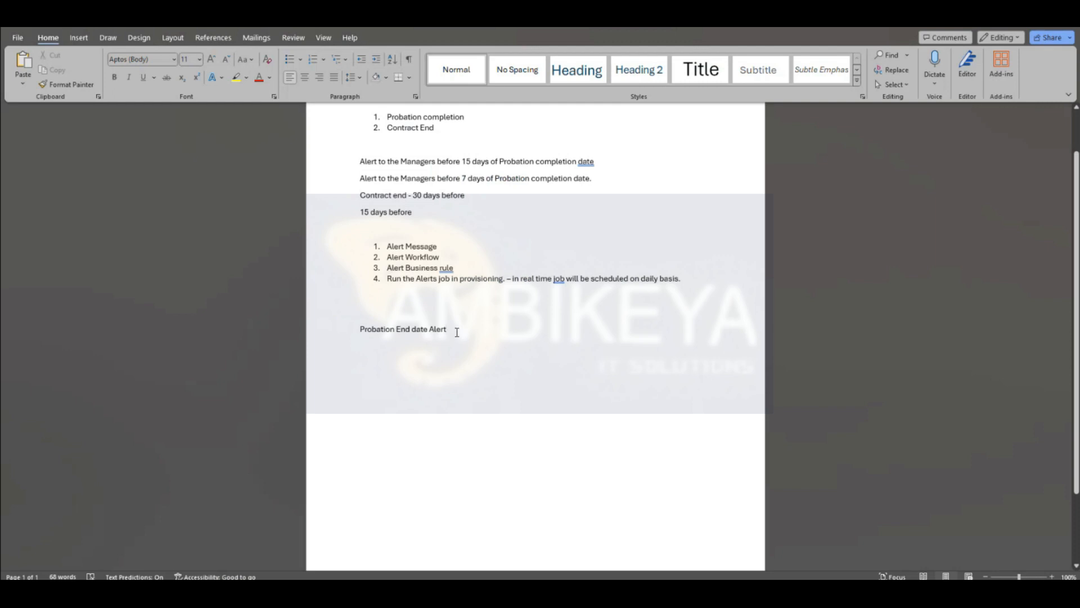
drag(450, 332, 378, 335)
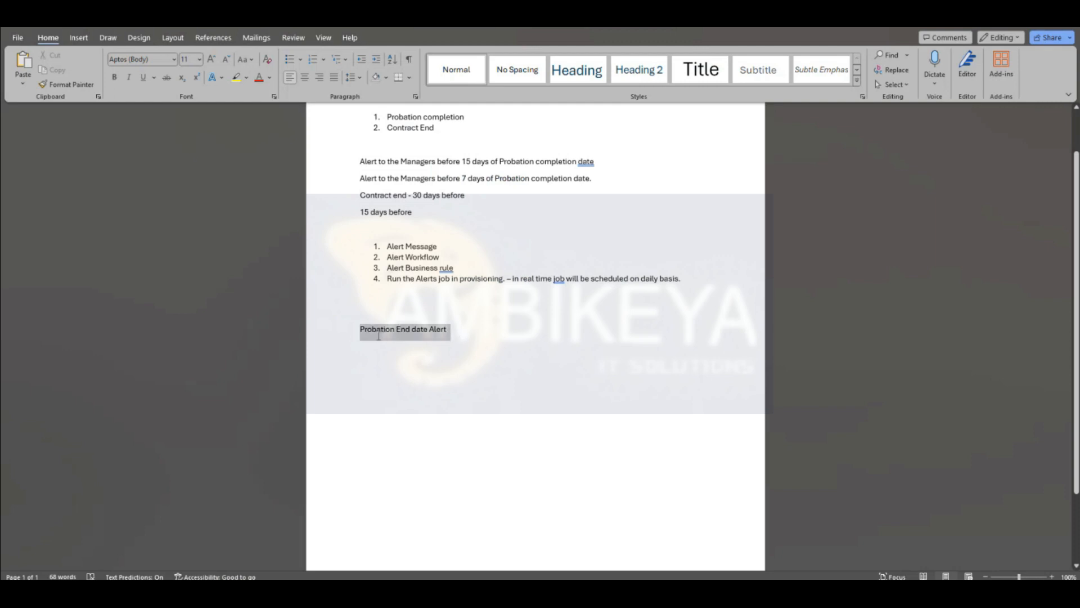
click(403, 354)
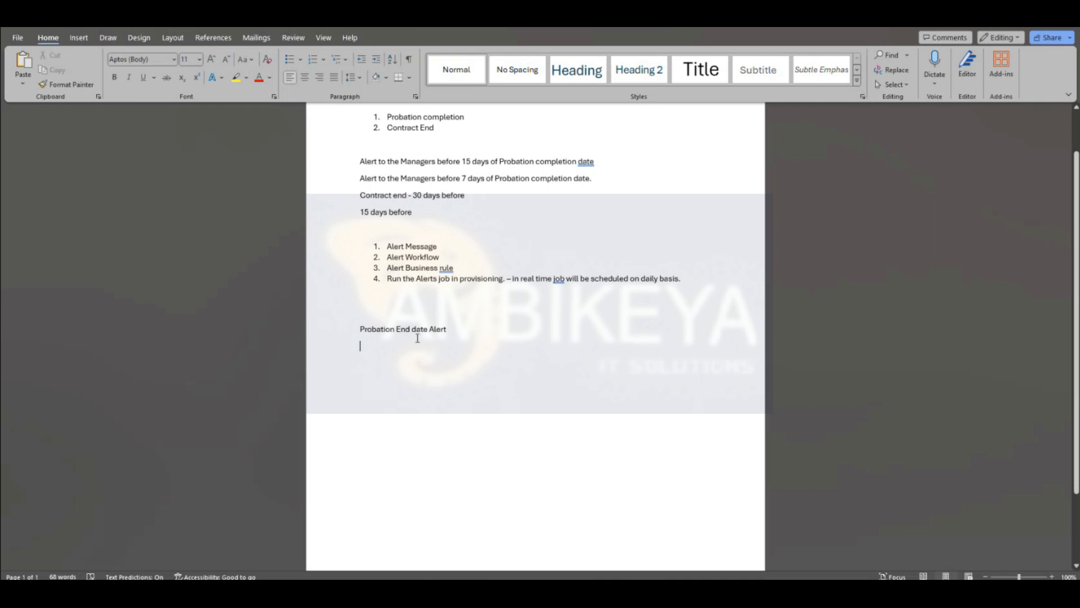
key(alt+Tab)
Step: Find the employee by name in global search and open their profile
click(810, 81)
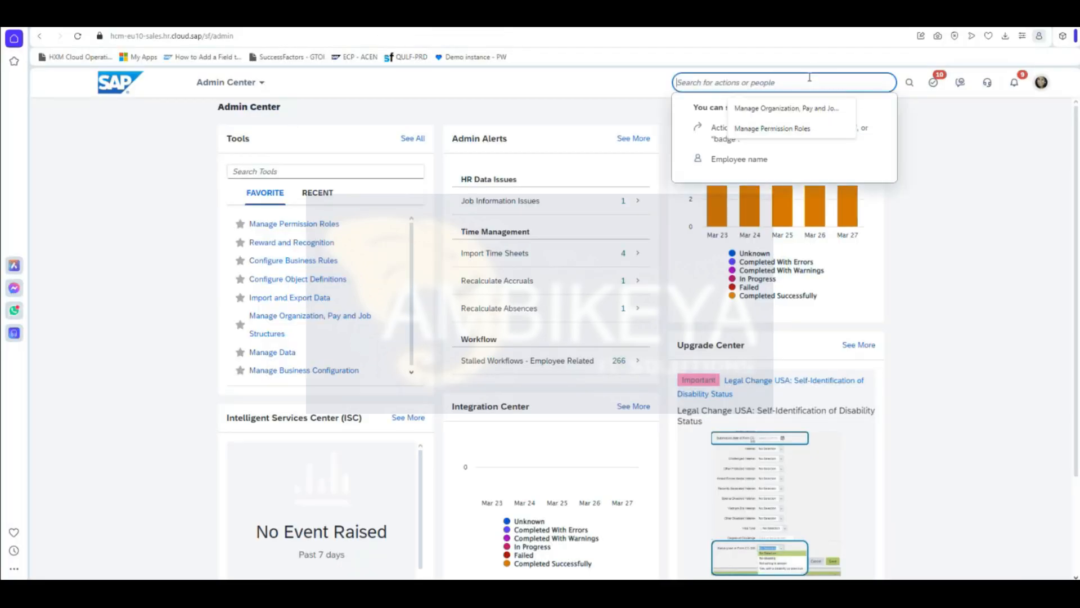
text(nandini)
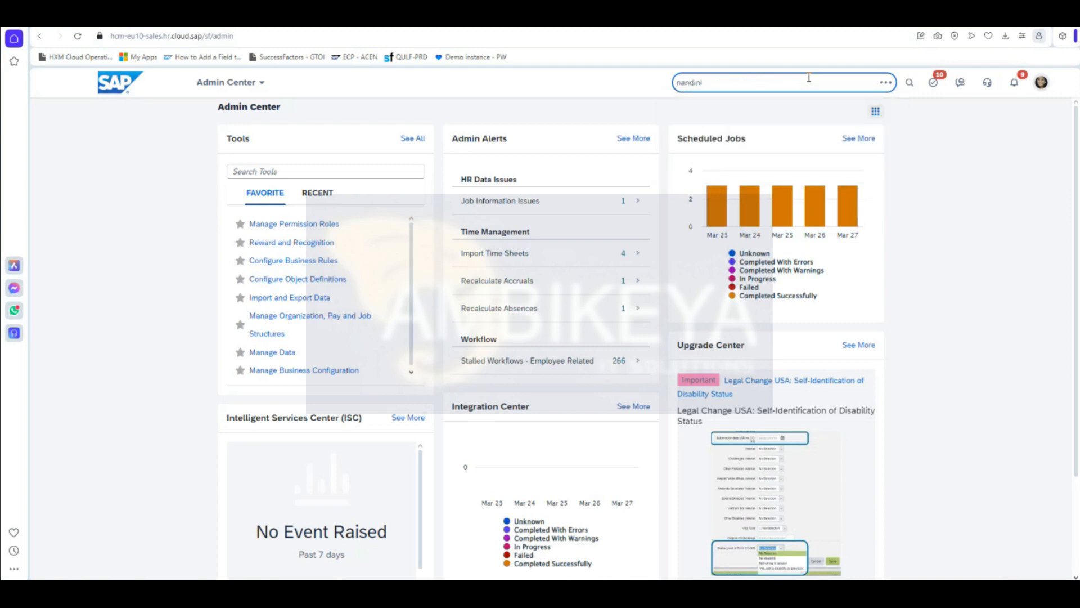
click(728, 103)
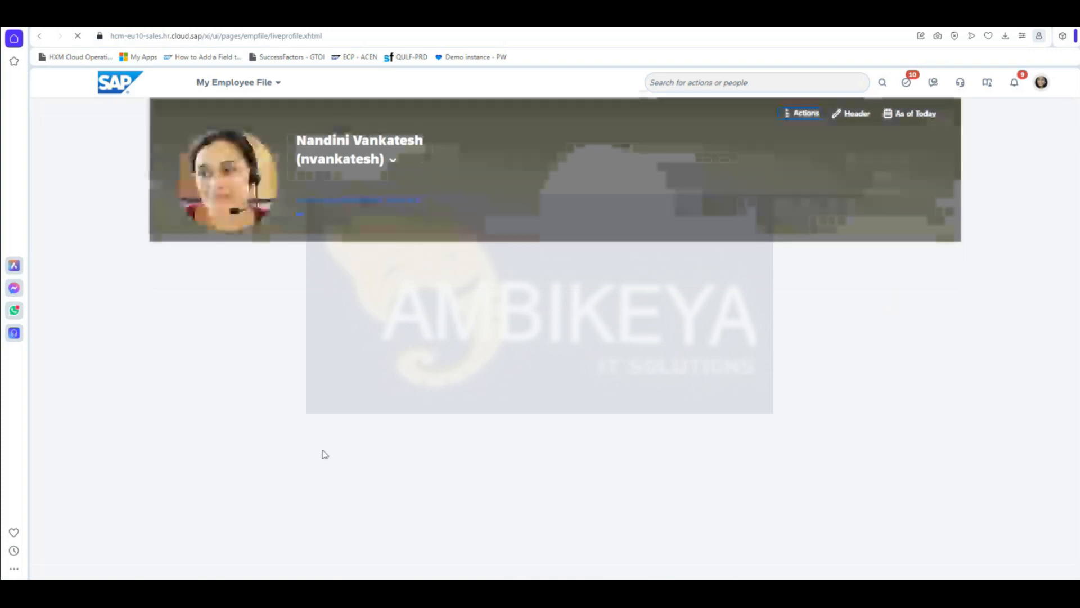
Step: Jump to the Employment page's Job Information section and show its full details
click(285, 251)
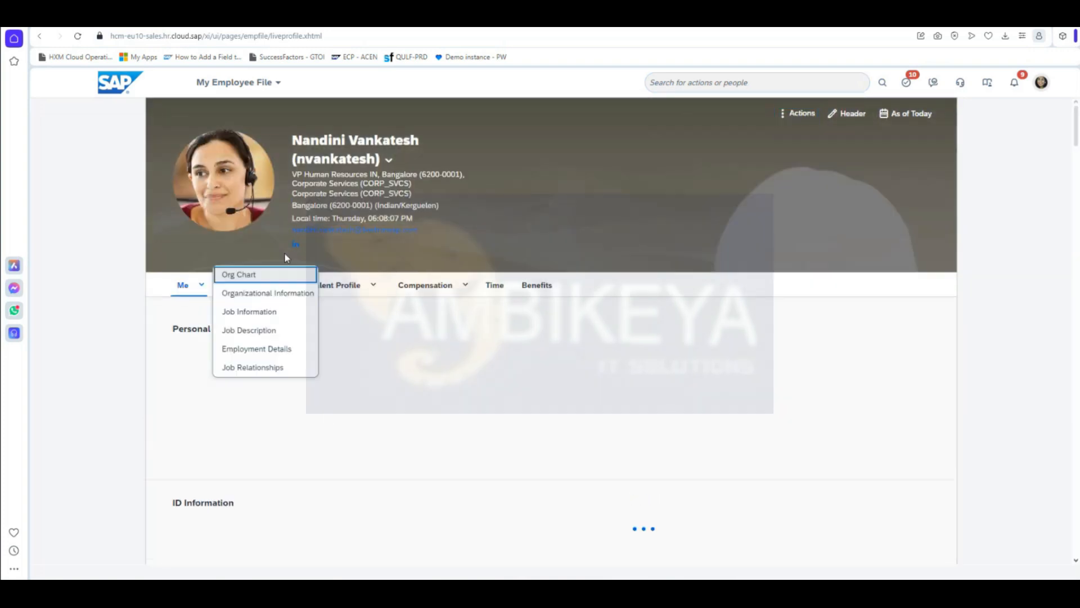
click(338, 361)
click(287, 289)
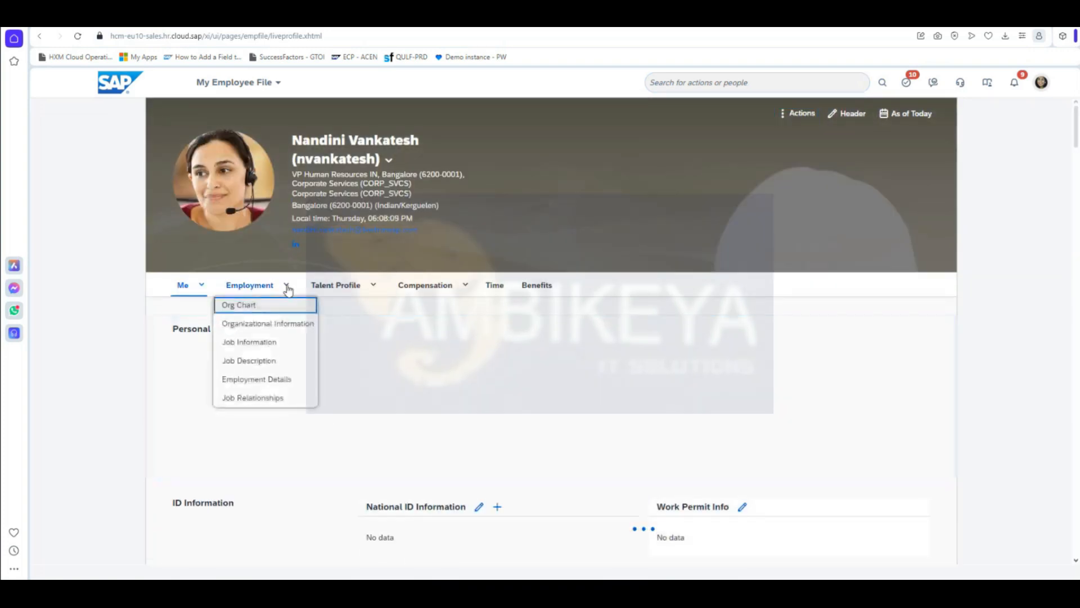
click(278, 343)
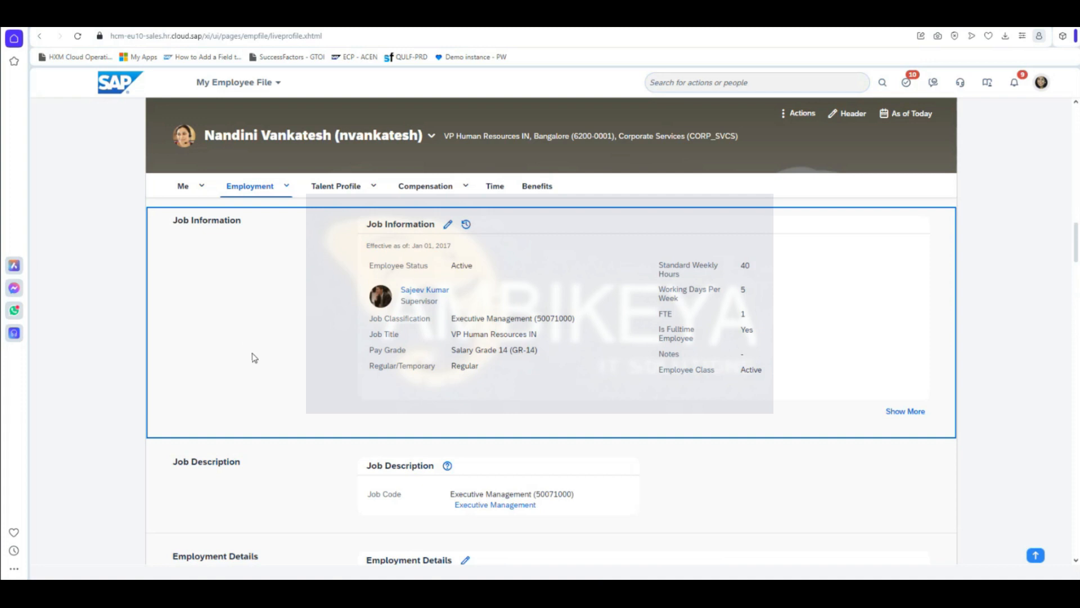
click(916, 414)
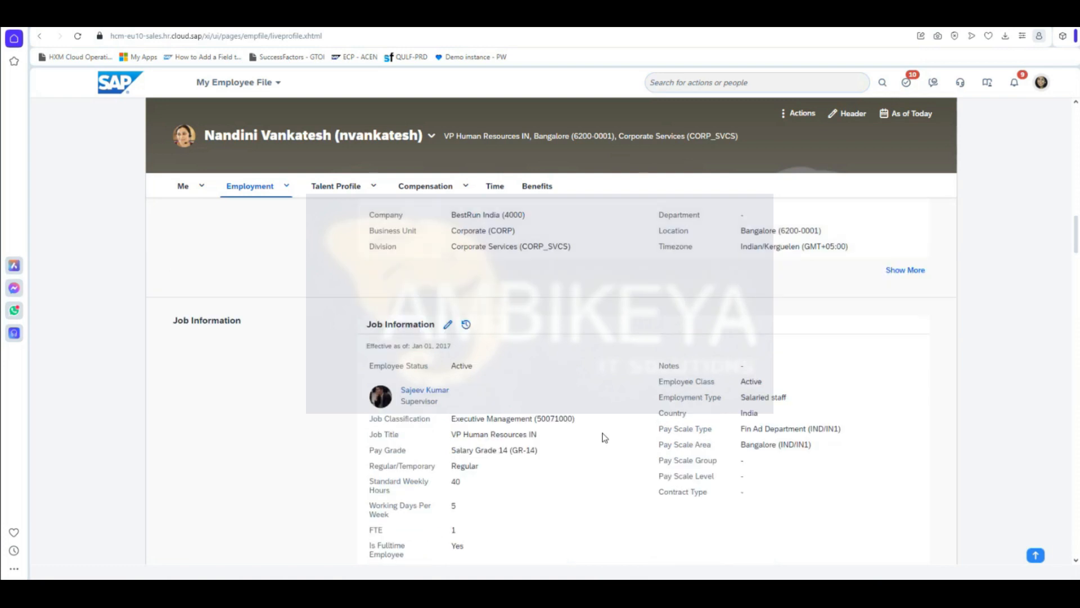
scroll(604, 438, down, 1)
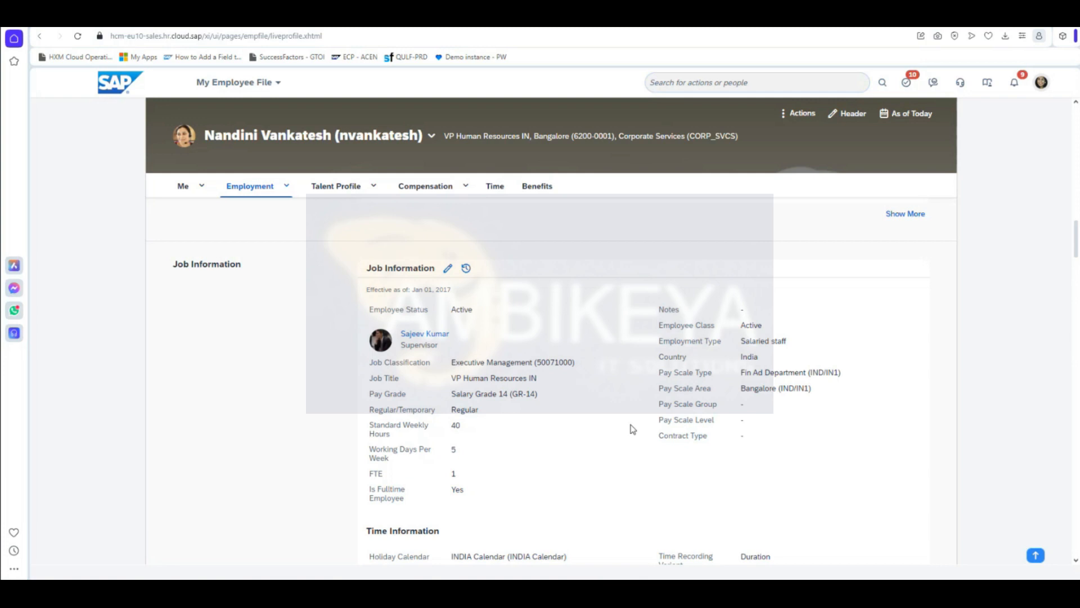
scroll(632, 429, up, 2)
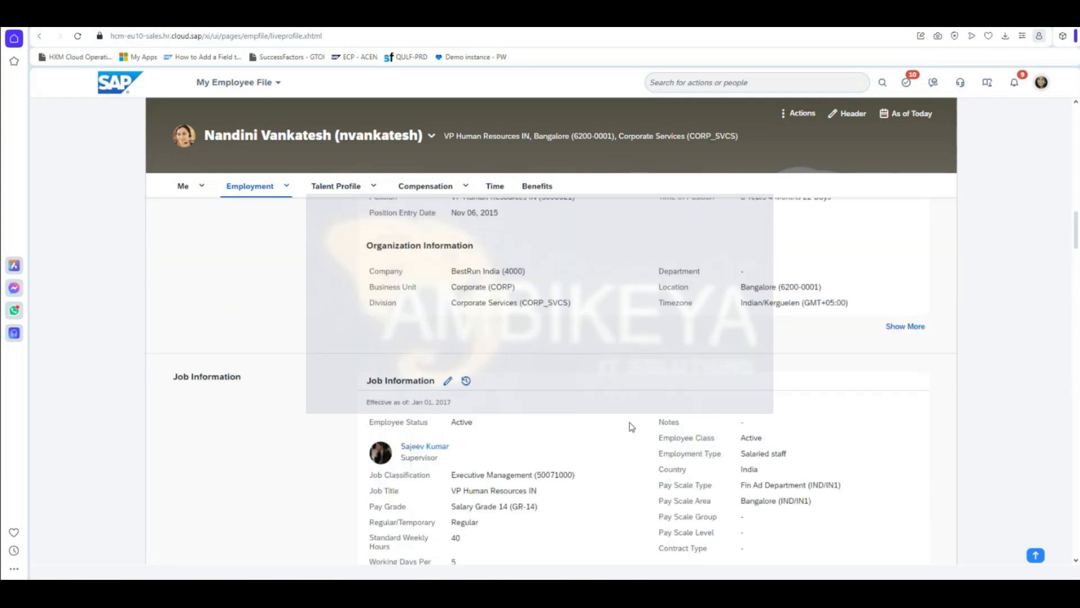
click(761, 78)
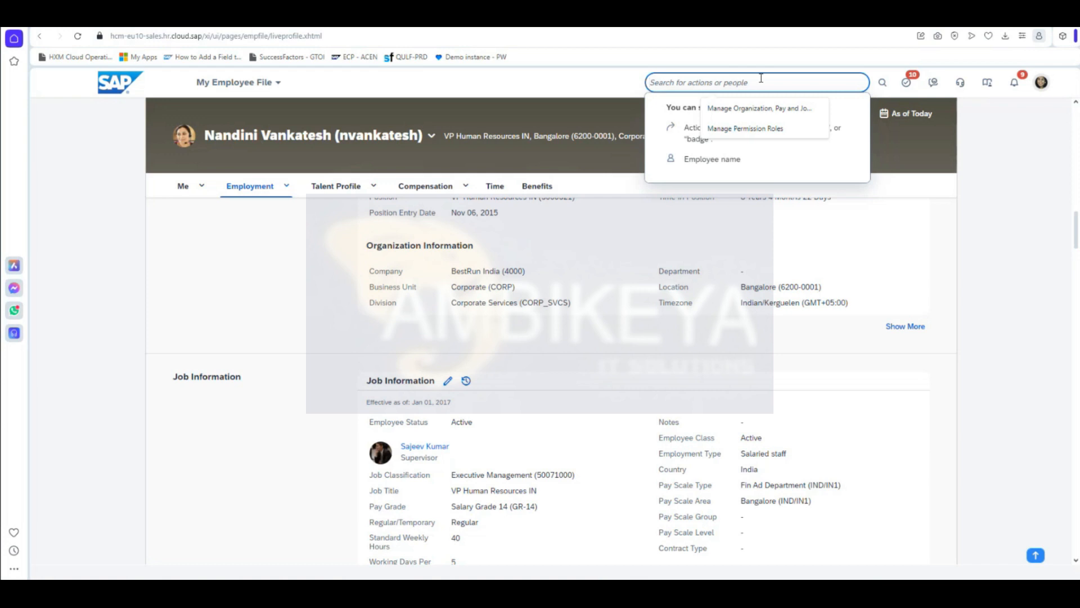
Step: Open Manage Business Configuration and select the jobInfo HRIS element
text(manage )
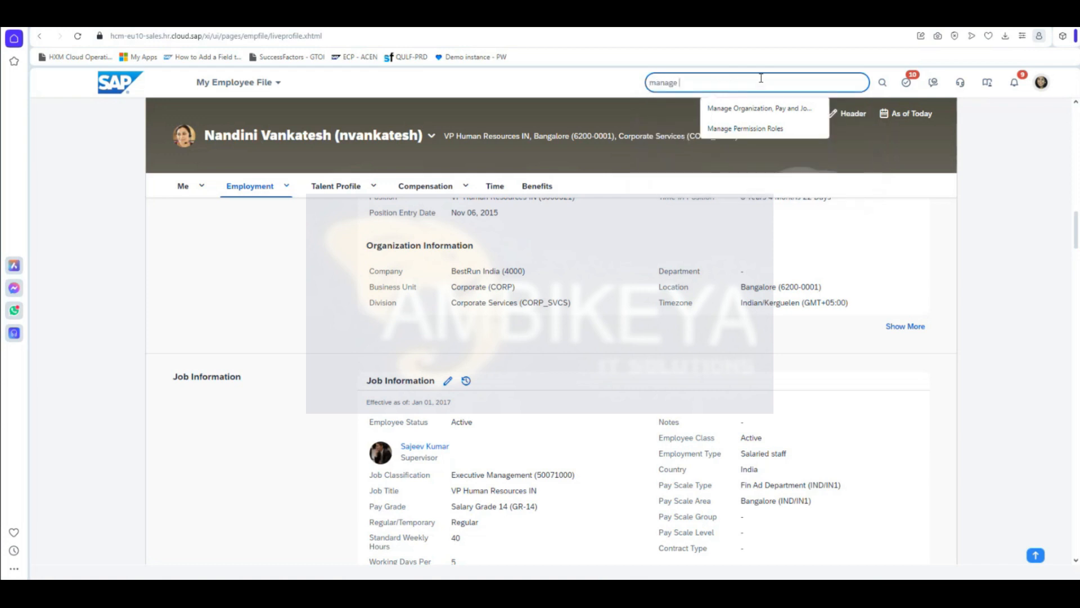
text(business config)
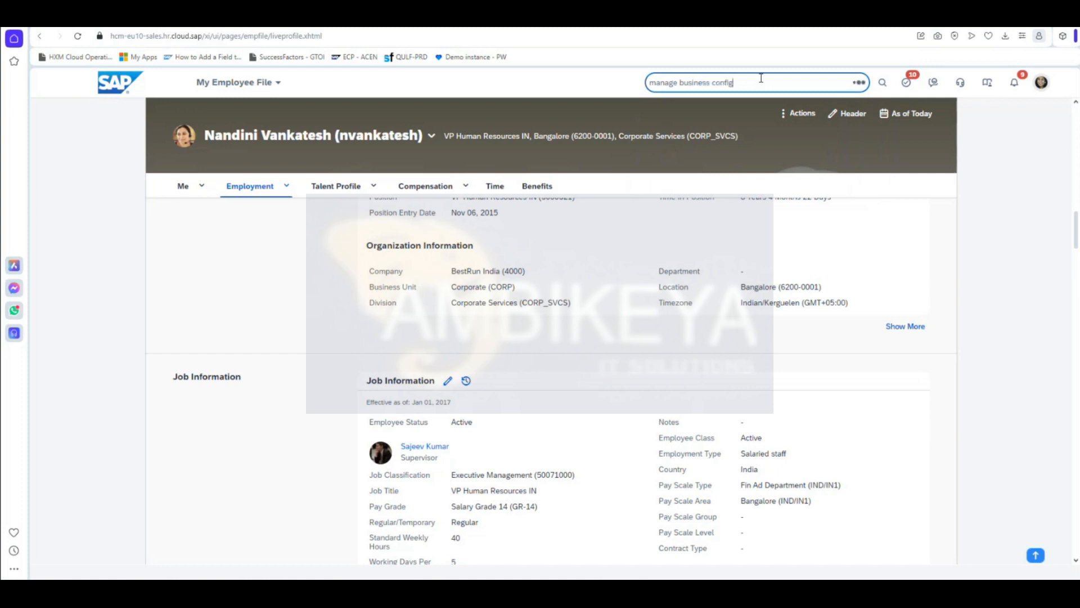
click(727, 104)
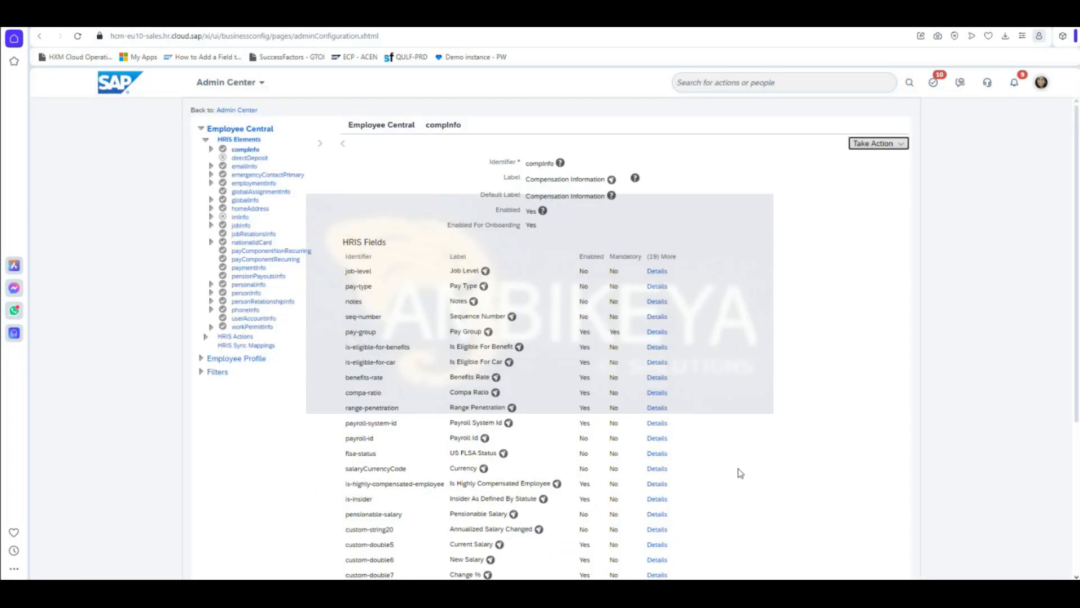
scroll(410, 471, down, 5)
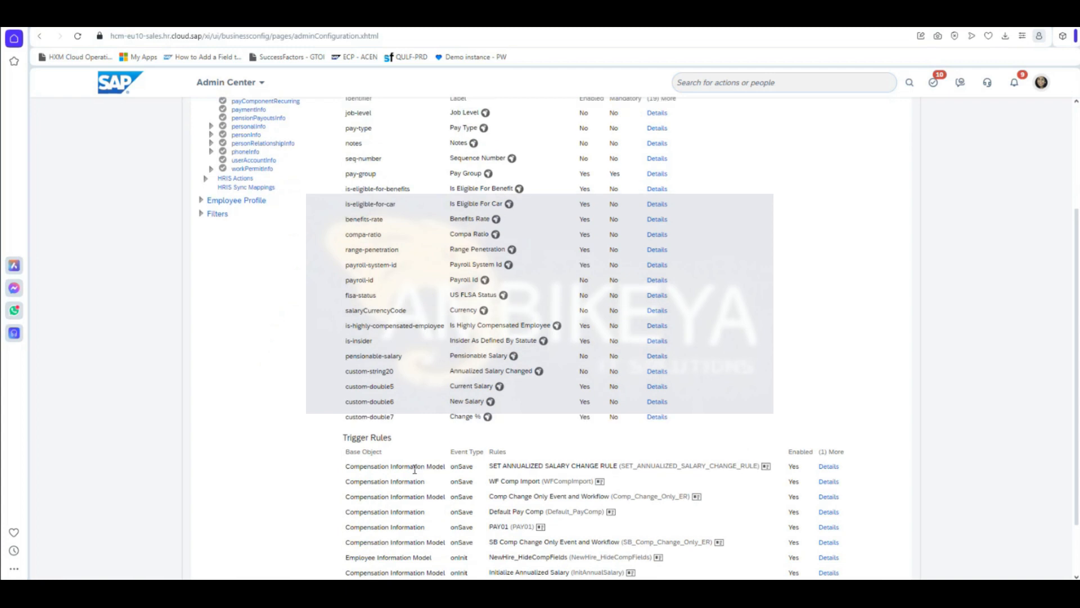
scroll(394, 450, up, 5)
click(242, 225)
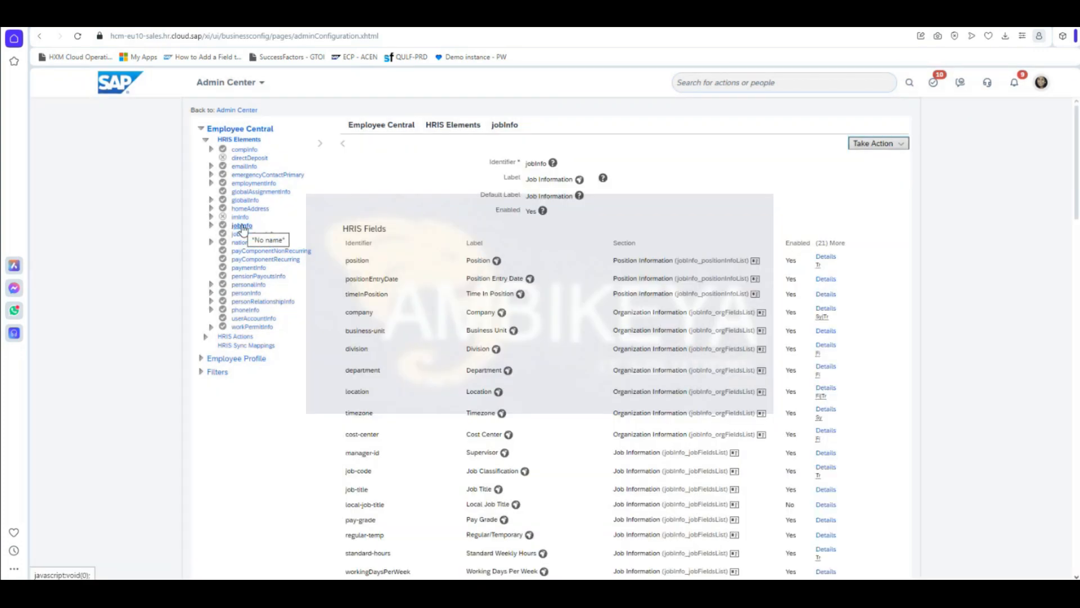
Step: Put jobInfo into Make Correction mode and review its HRIS fields and trigger rules
click(898, 144)
click(897, 161)
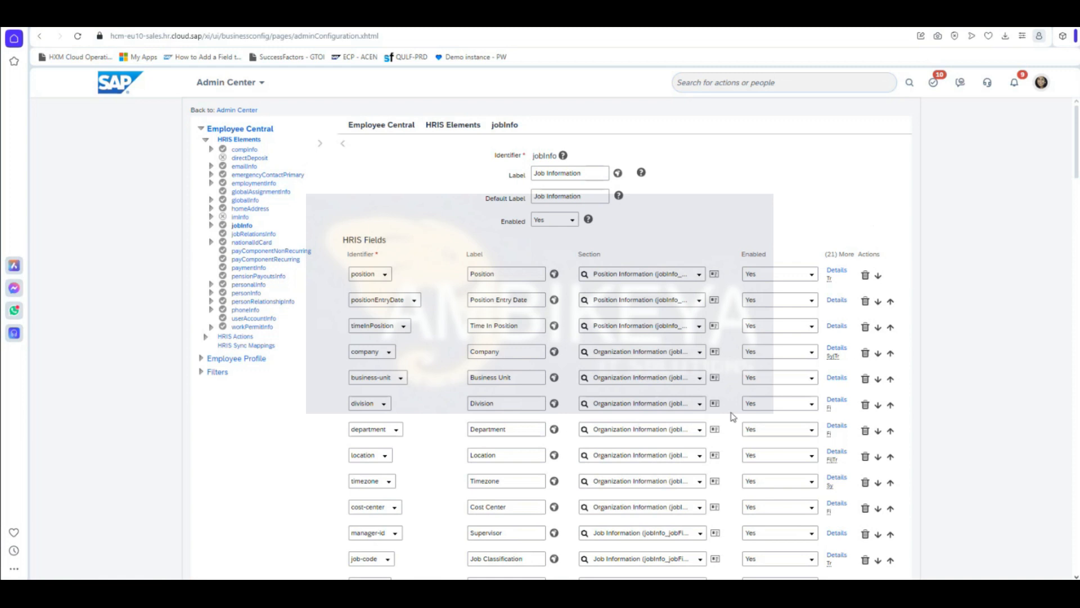
scroll(731, 412, down, 4)
scroll(495, 405, down, 3)
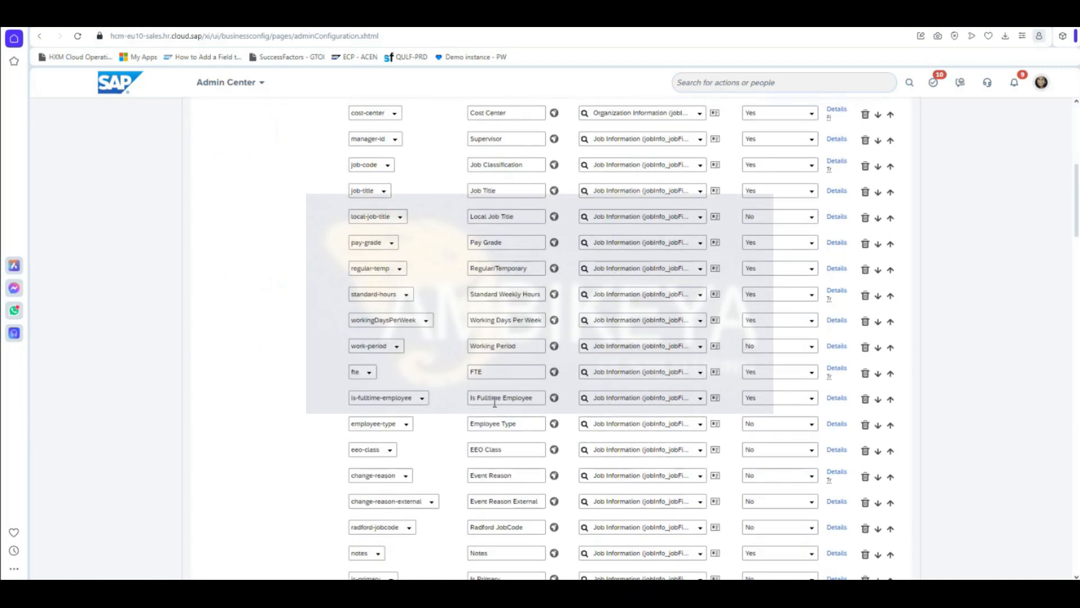
scroll(495, 405, down, 2)
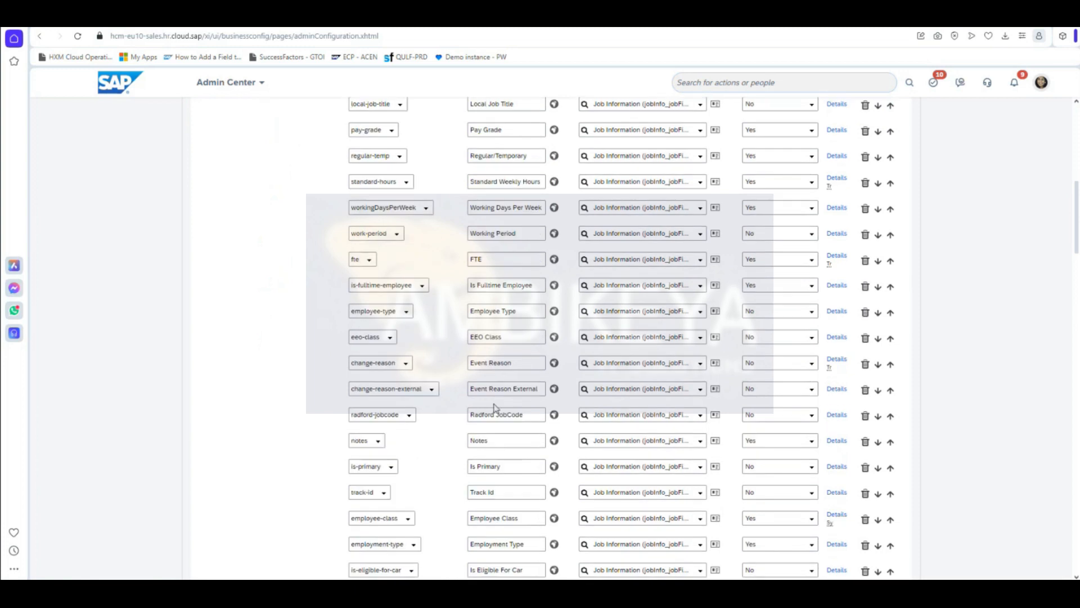
scroll(495, 406, down, 6)
scroll(493, 405, down, 2)
scroll(493, 405, down, 8)
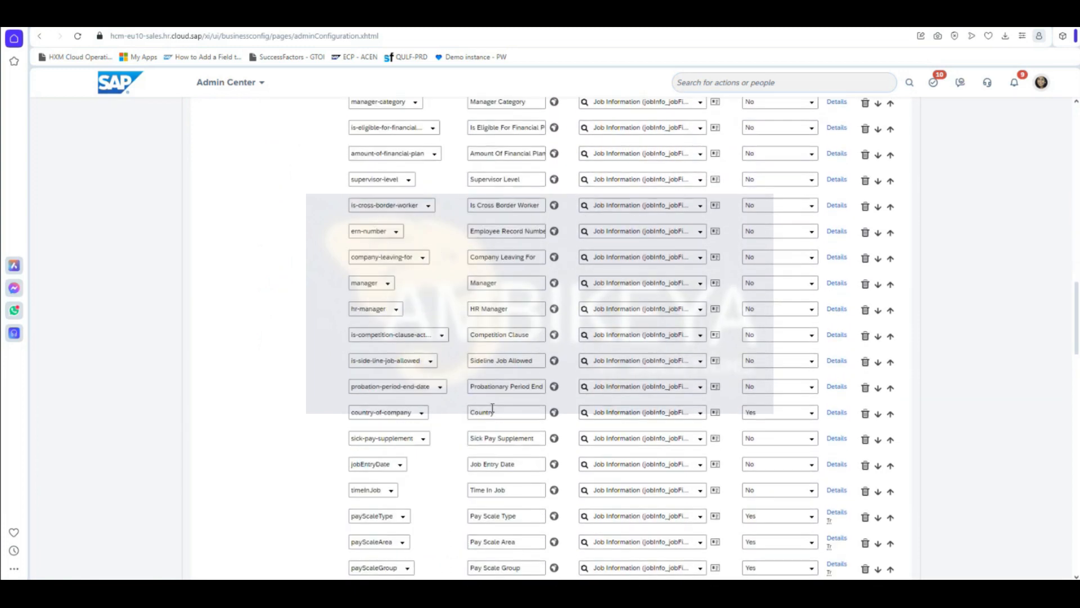
scroll(490, 412, down, 6)
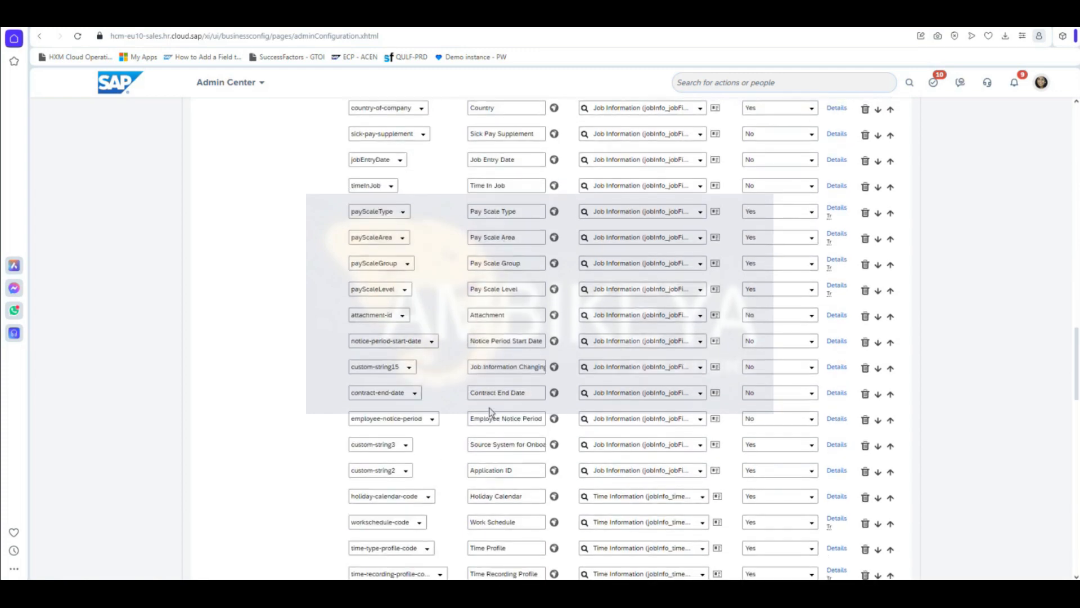
scroll(490, 413, down, 4)
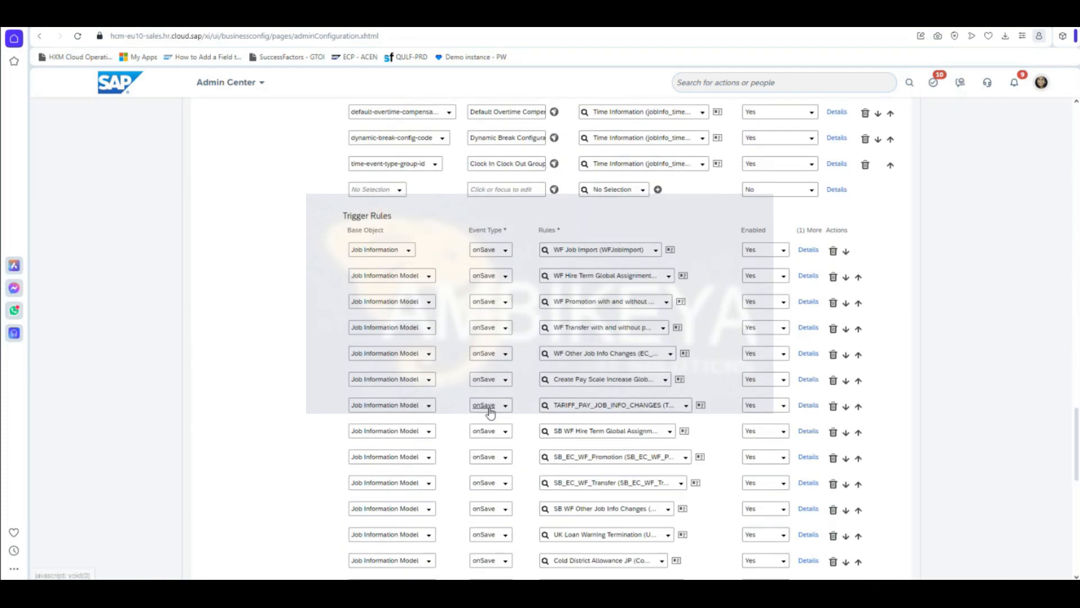
scroll(488, 415, up, 2)
scroll(439, 332, up, 4)
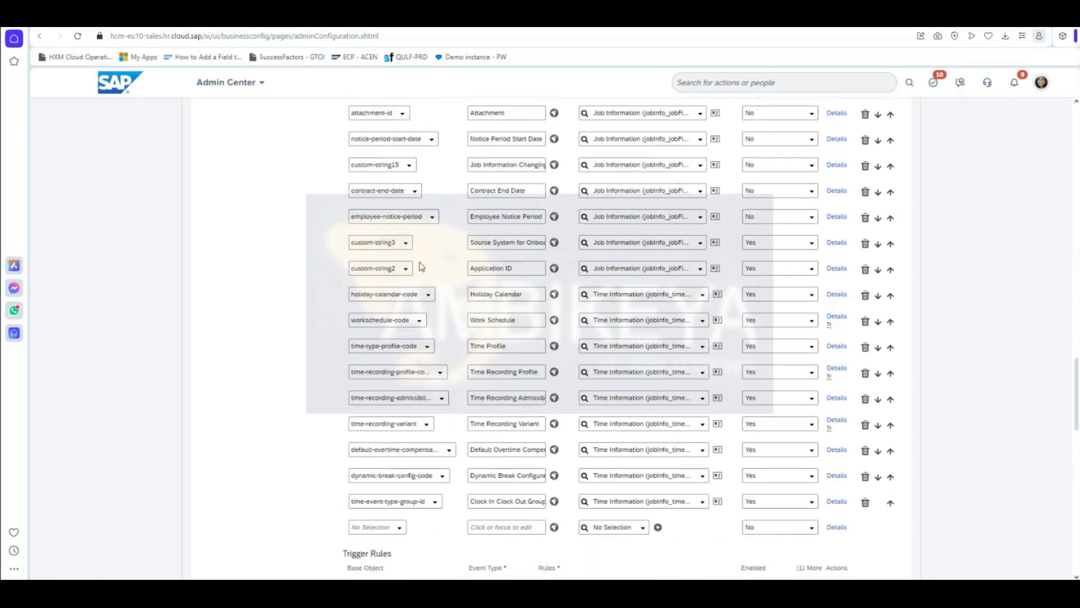
scroll(421, 266, up, 5)
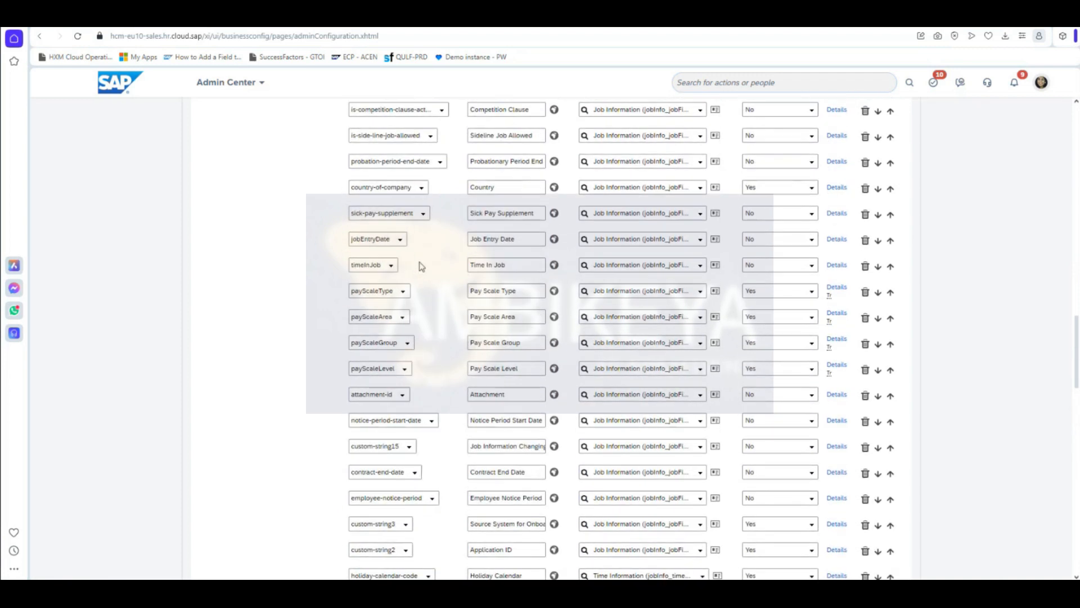
scroll(421, 266, up, 7)
scroll(433, 283, up, 11)
scroll(434, 281, up, 8)
scroll(444, 321, down, 20)
scroll(438, 385, down, 10)
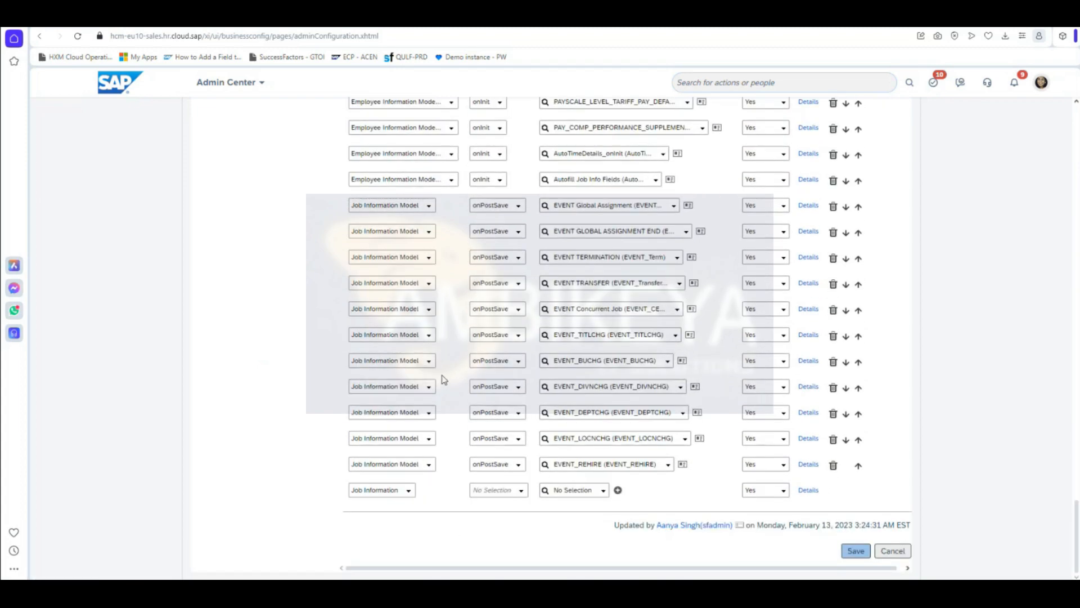
scroll(443, 371, up, 5)
scroll(447, 333, up, 7)
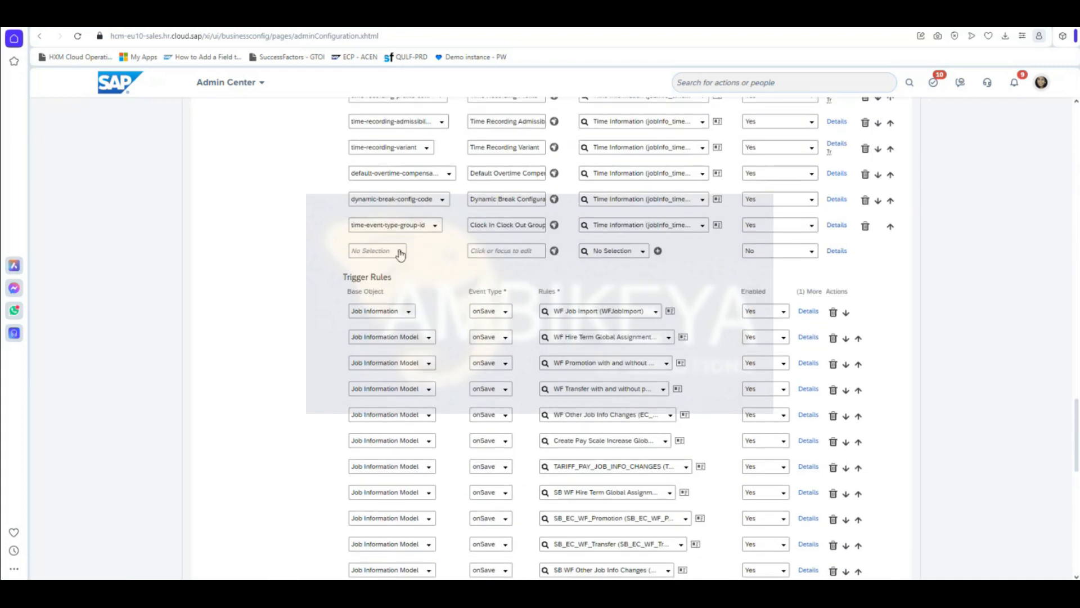
Step: Add an enabled custom-string4 field 'Probation End date' in Job Information and open its details
click(400, 253)
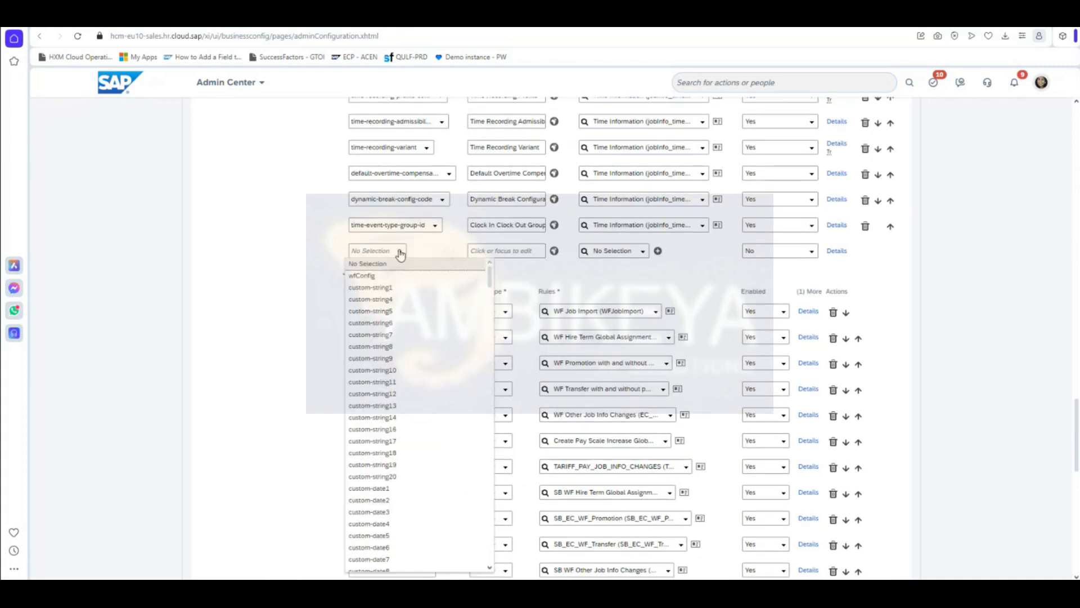
click(422, 302)
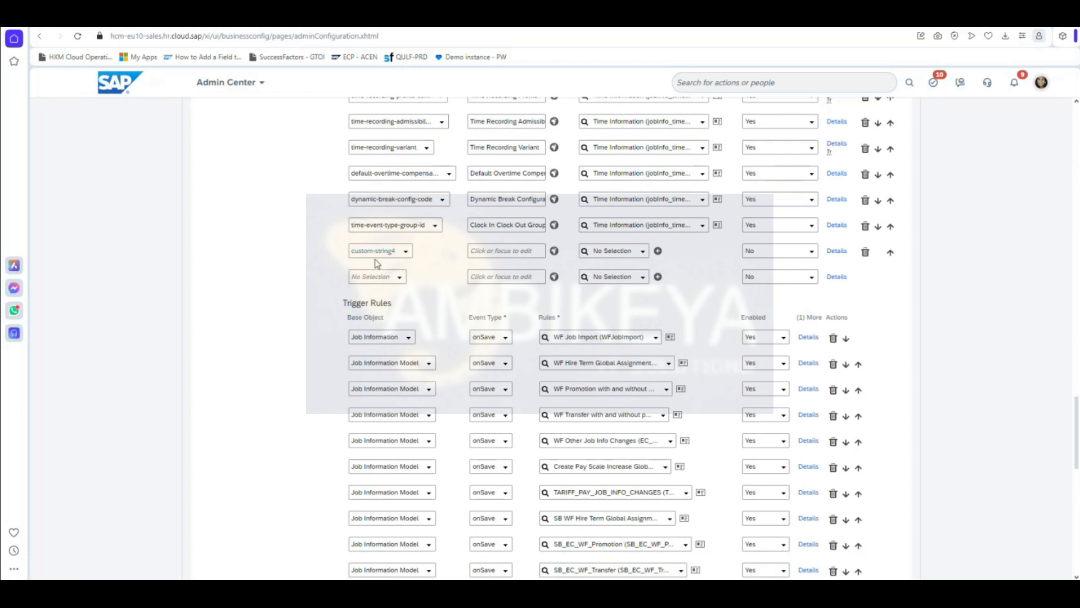
click(488, 252)
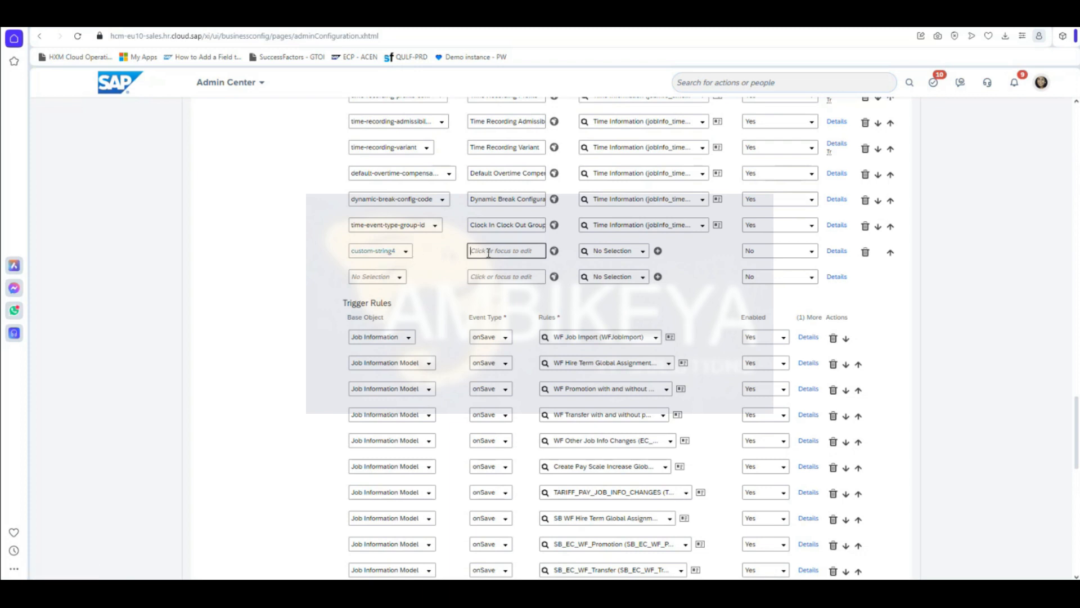
text(Probation End date)
click(643, 253)
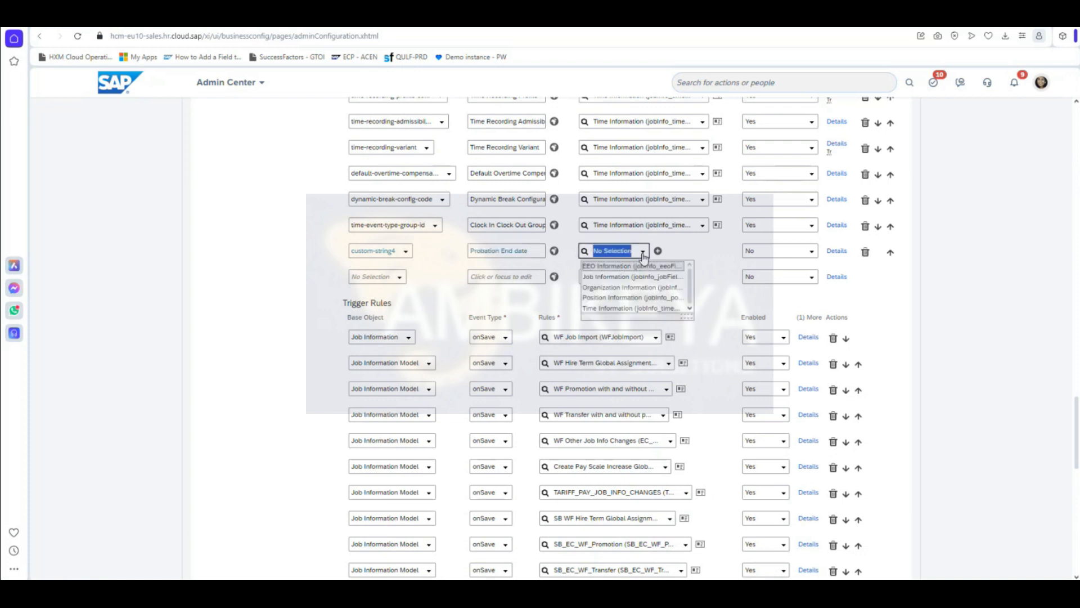
click(645, 283)
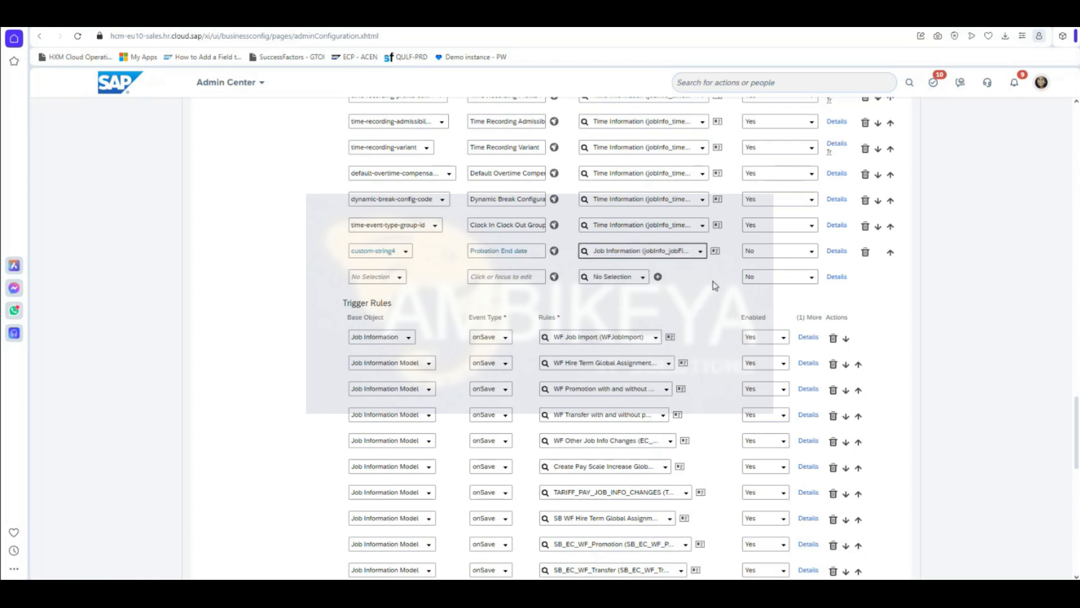
click(811, 252)
click(795, 281)
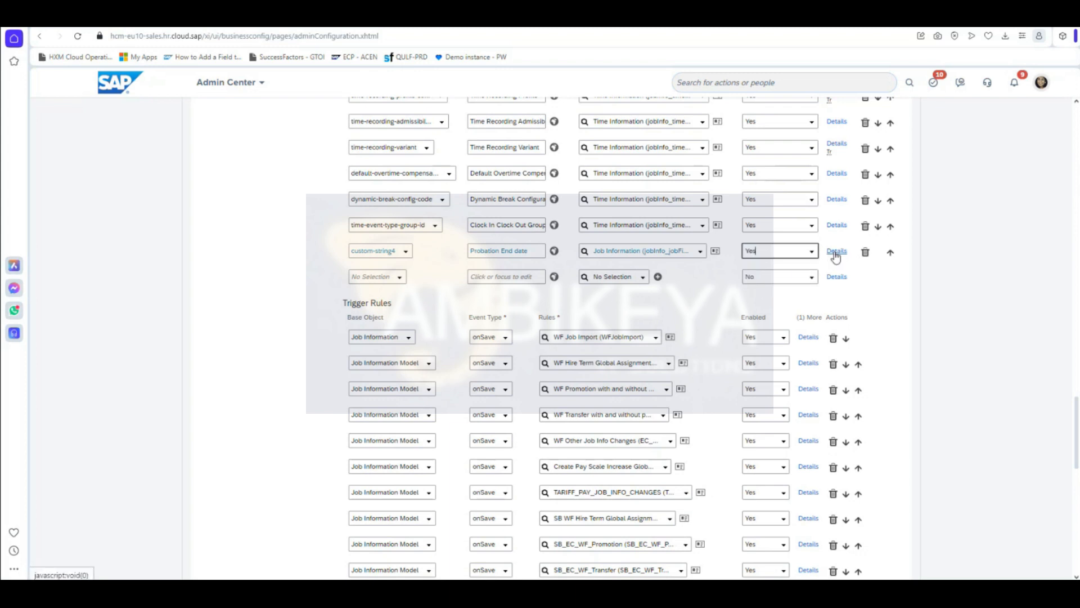
click(835, 252)
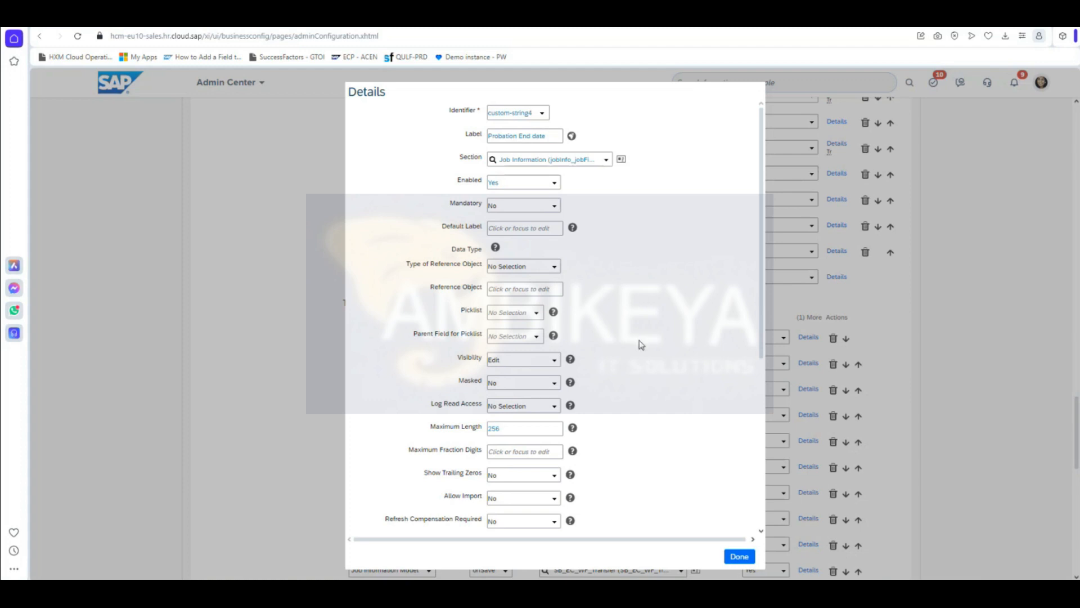
Step: Enter 'Probation End date' as the field's default label
scroll(640, 345, down, 2)
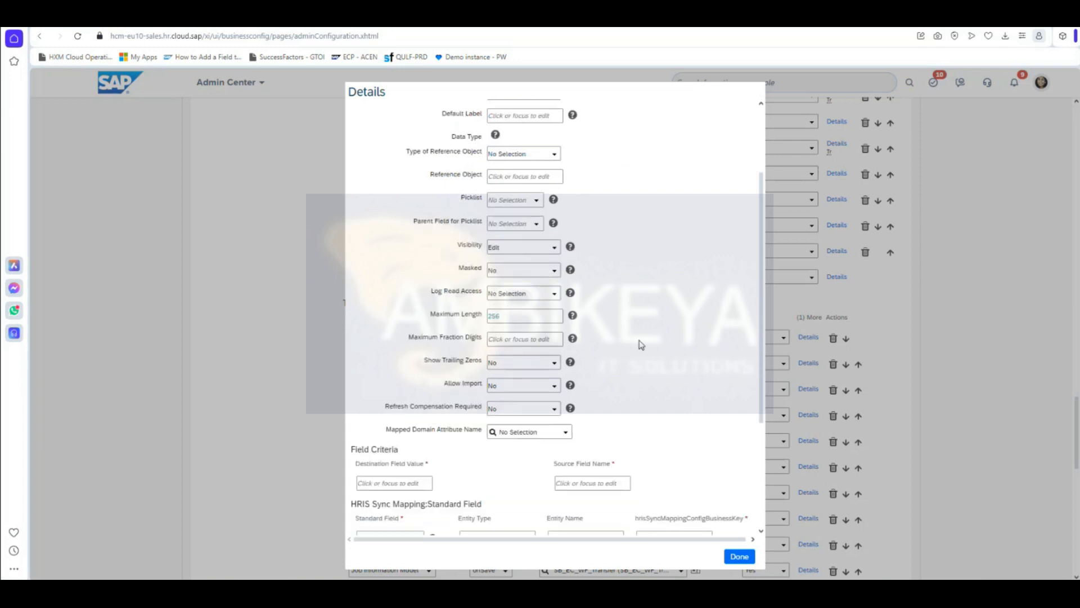
scroll(640, 344, down, 3)
scroll(639, 344, up, 5)
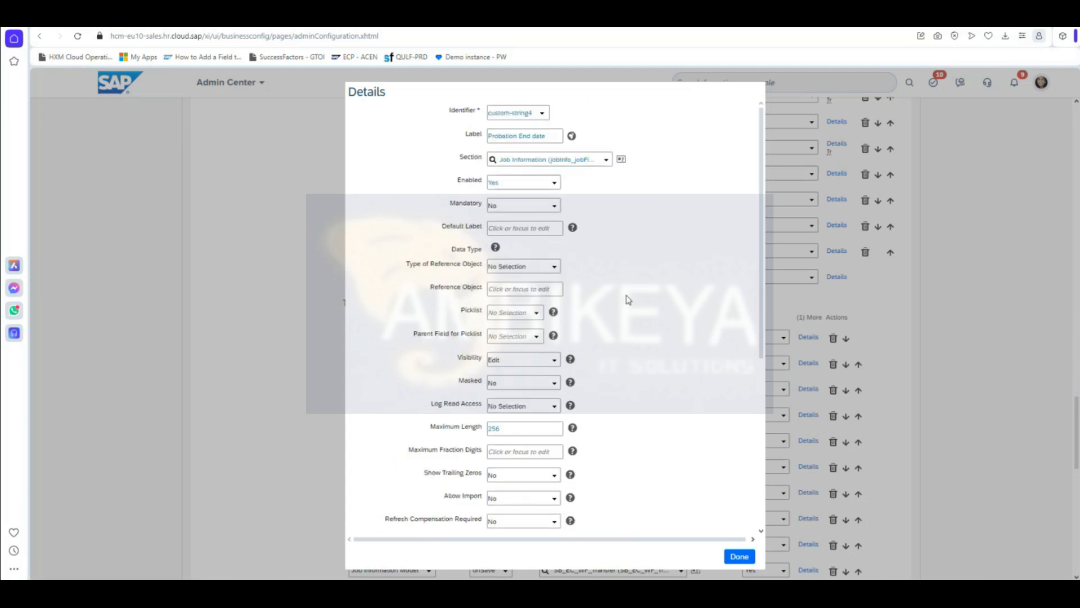
click(521, 228)
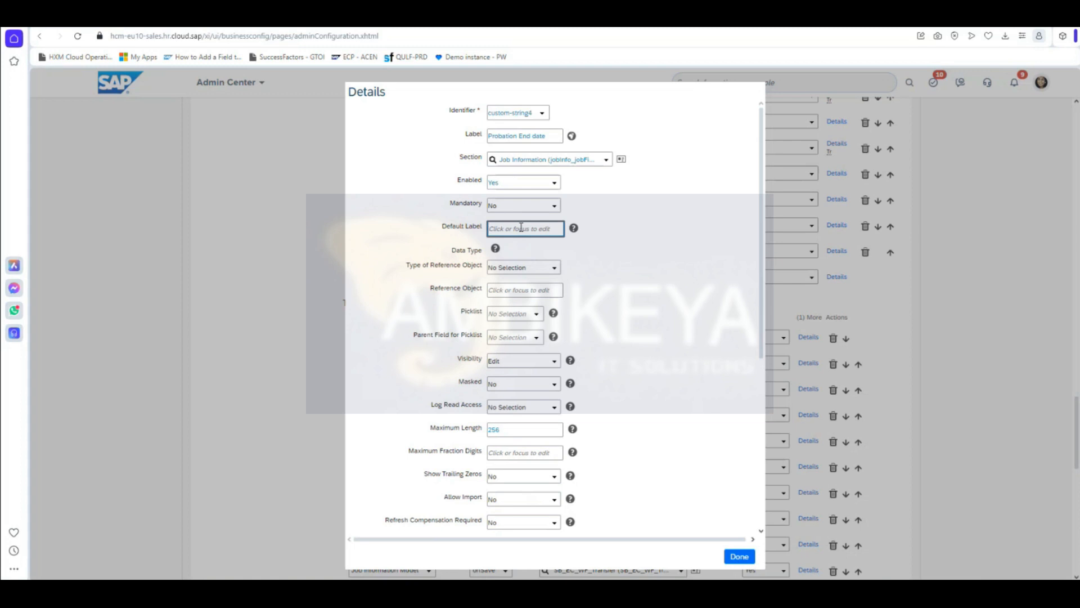
text(Probation End date)
click(617, 327)
Step: Change the field identifier to custom-date1, apply it, and recheck the details
scroll(618, 328, down, 3)
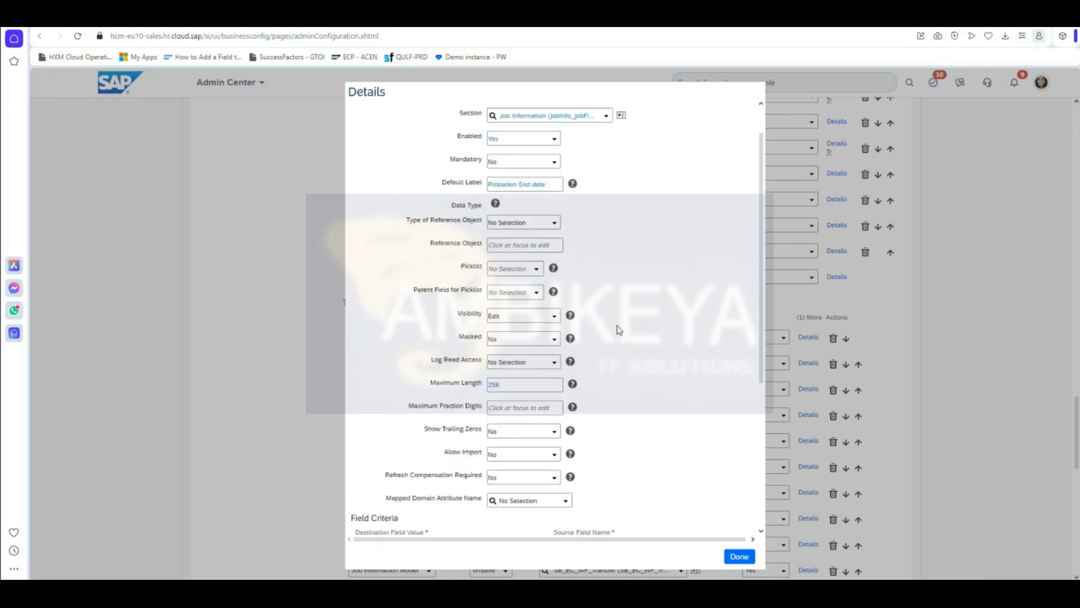
scroll(597, 270, up, 3)
scroll(597, 290, up, 1)
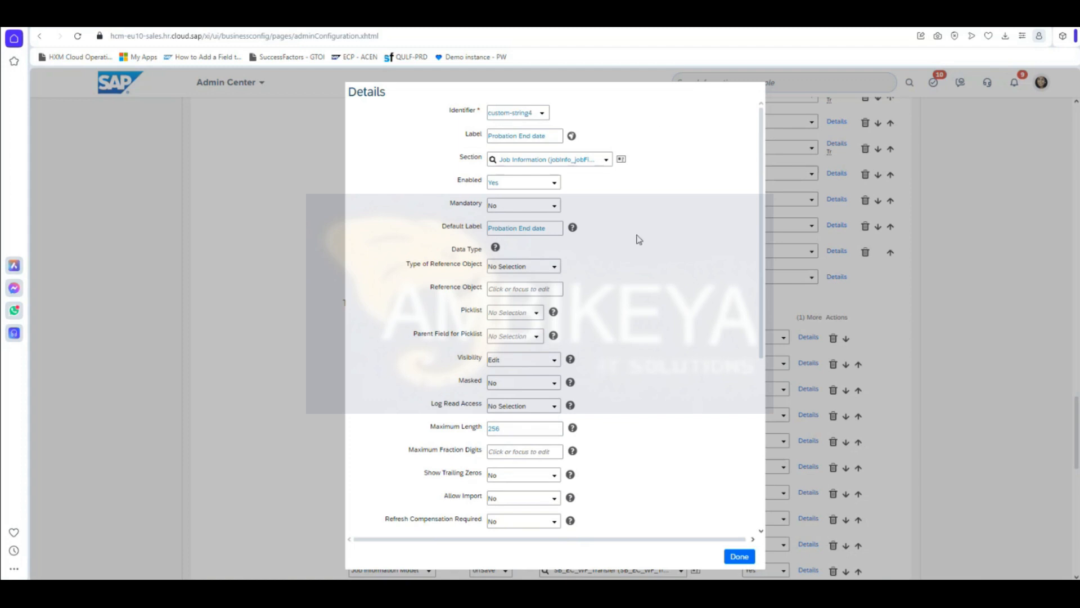
click(543, 116)
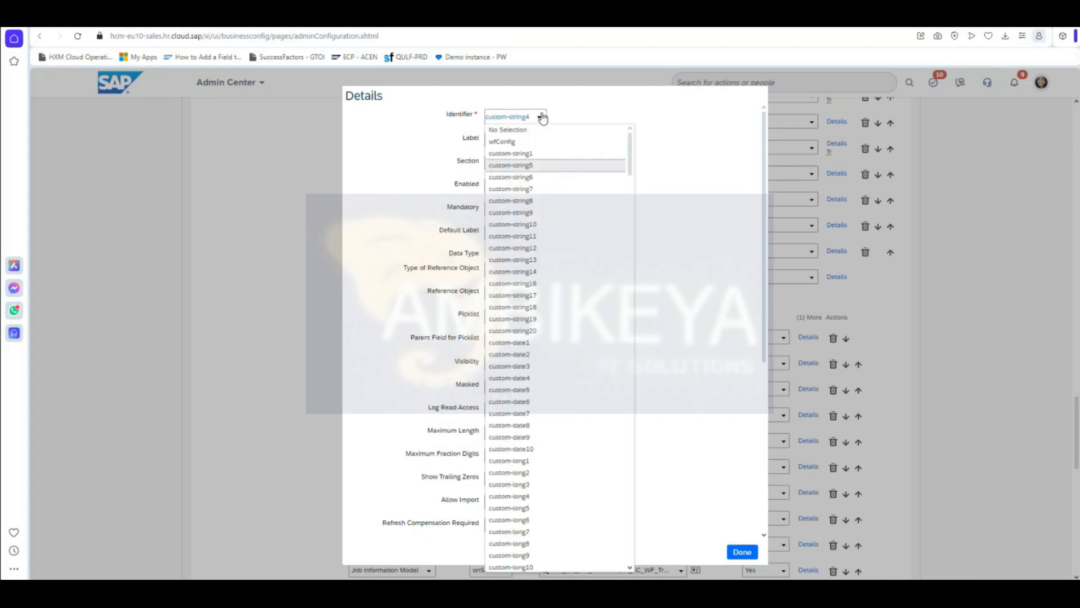
click(557, 343)
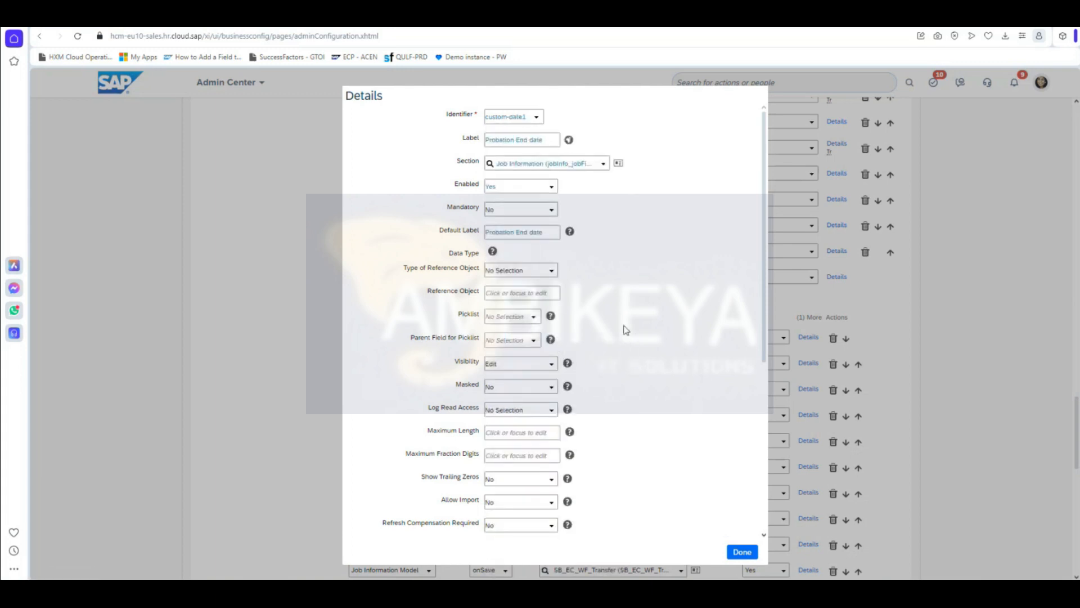
click(742, 552)
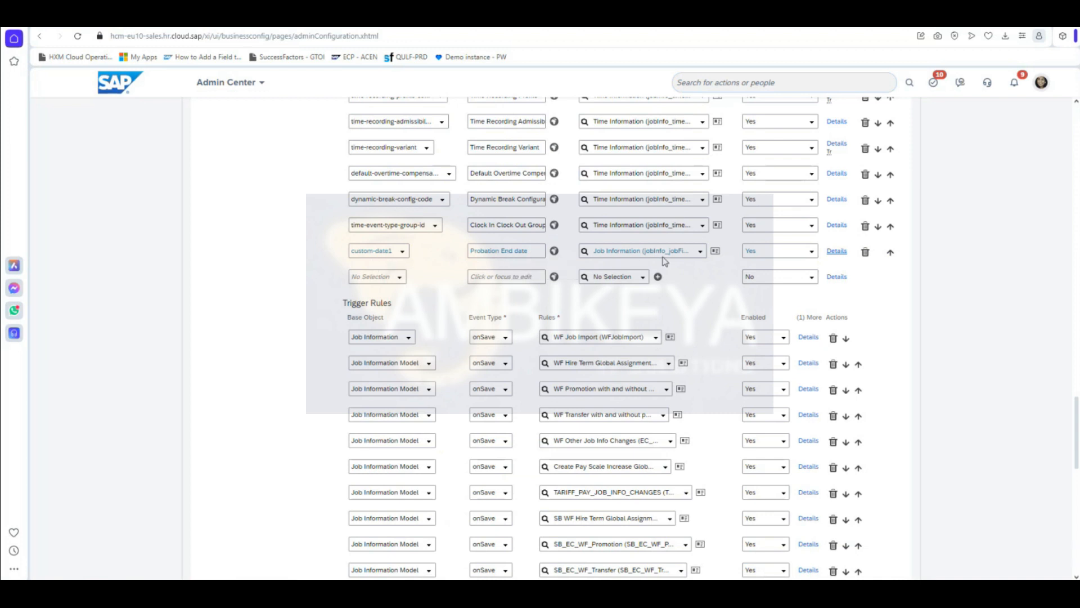
click(836, 251)
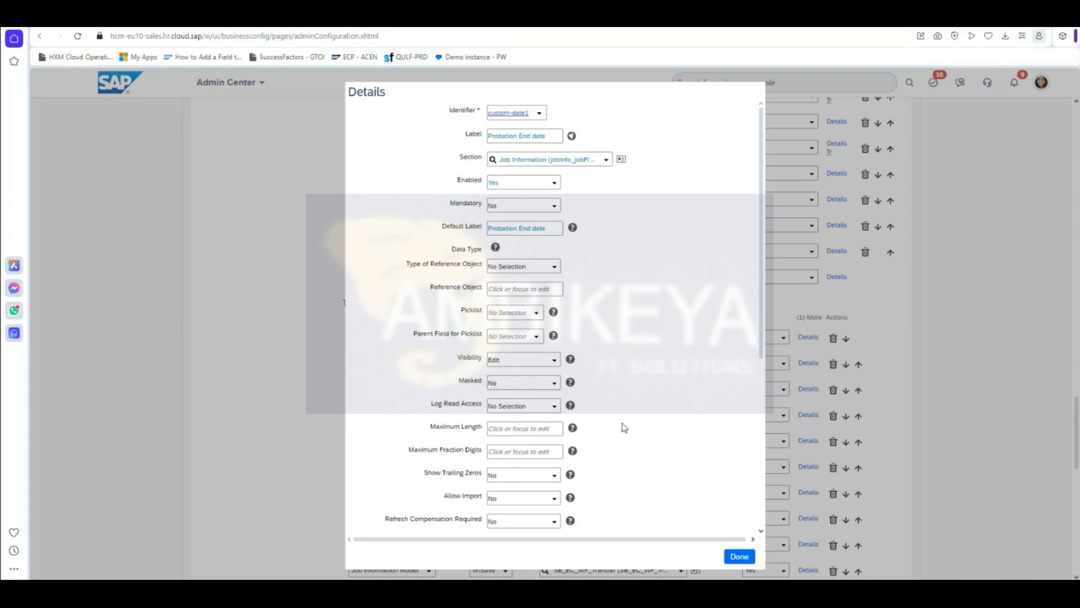
scroll(624, 427, down, 5)
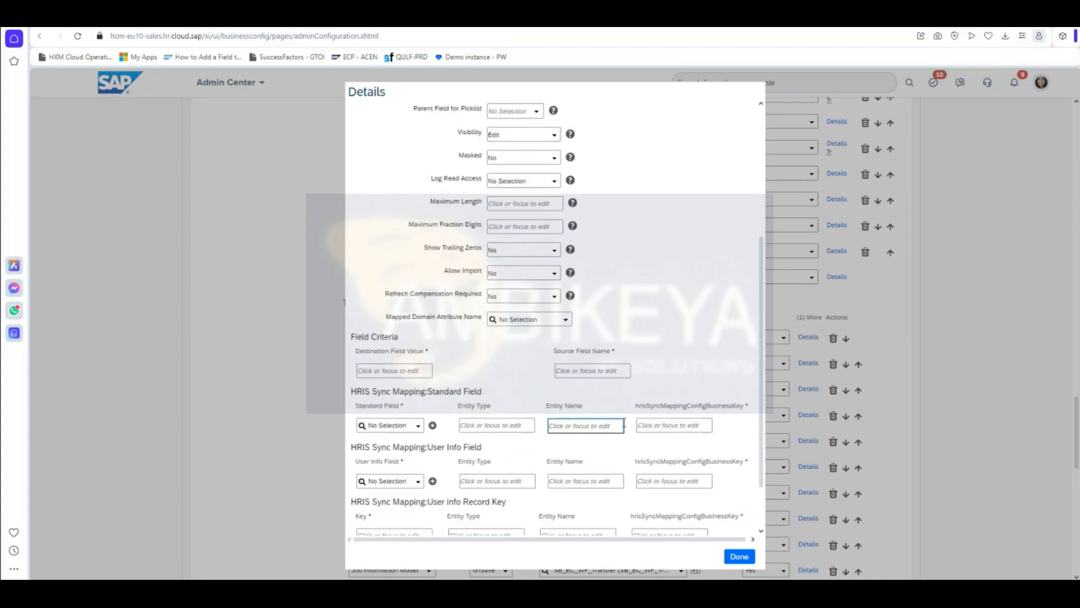
scroll(624, 426, down, 2)
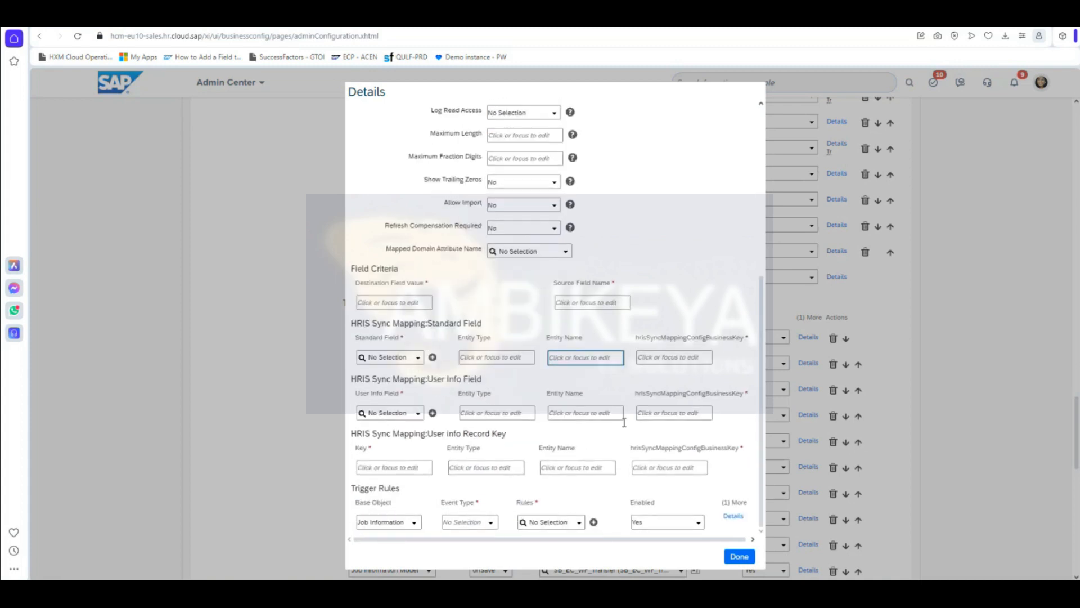
click(739, 557)
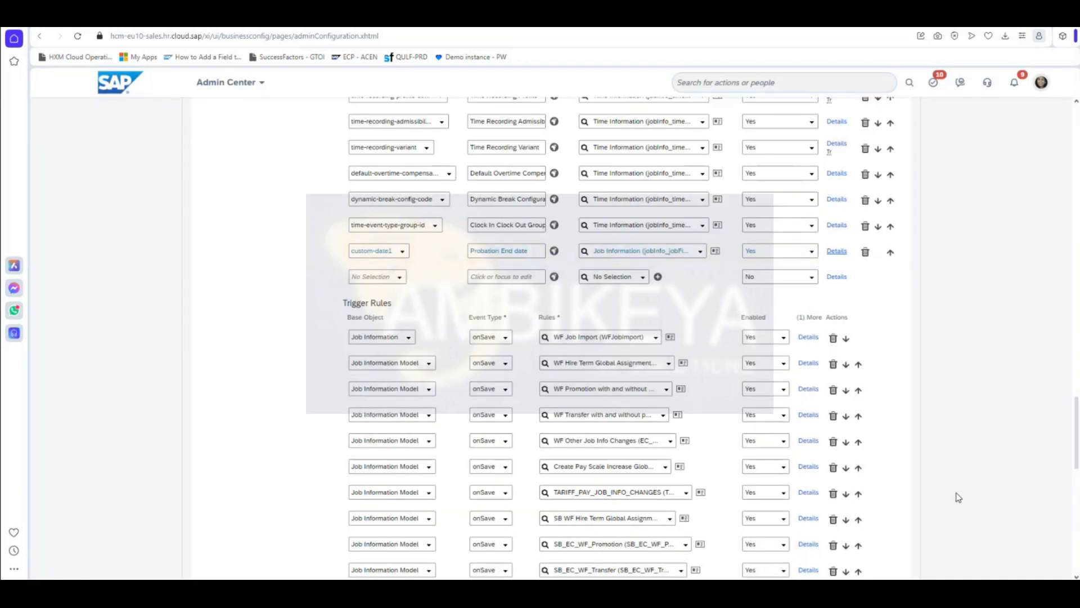
scroll(958, 497, down, 15)
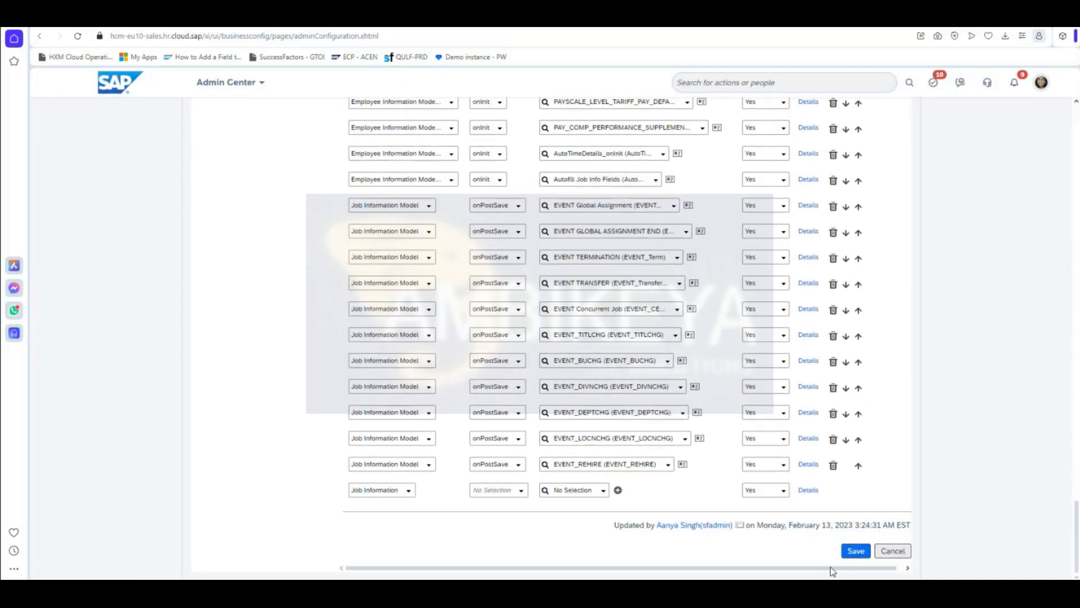
Step: Save the jobInfo configuration changes and confirm them
click(851, 552)
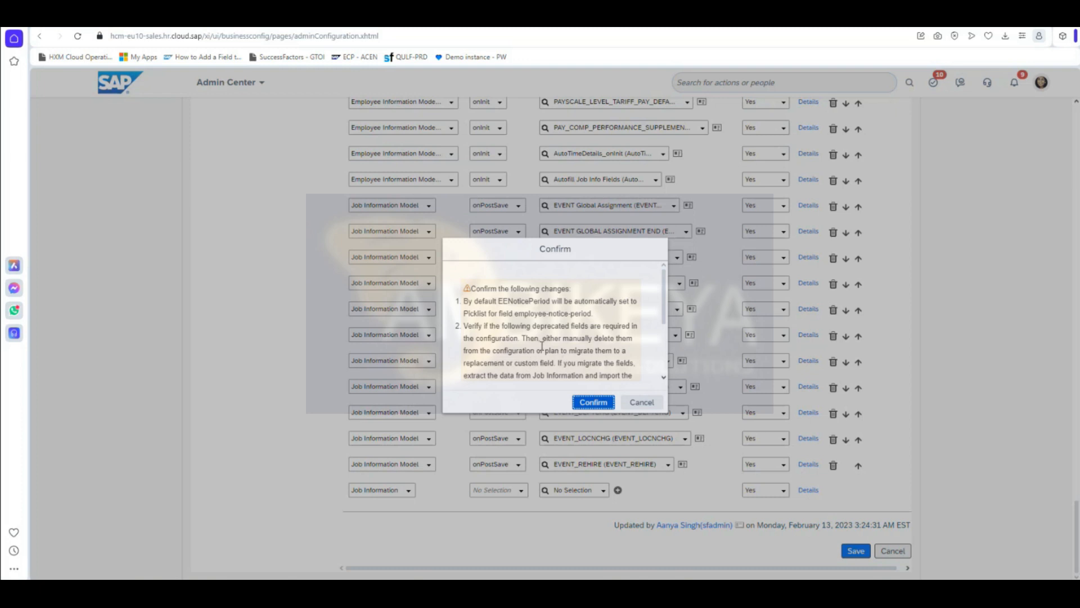
click(593, 403)
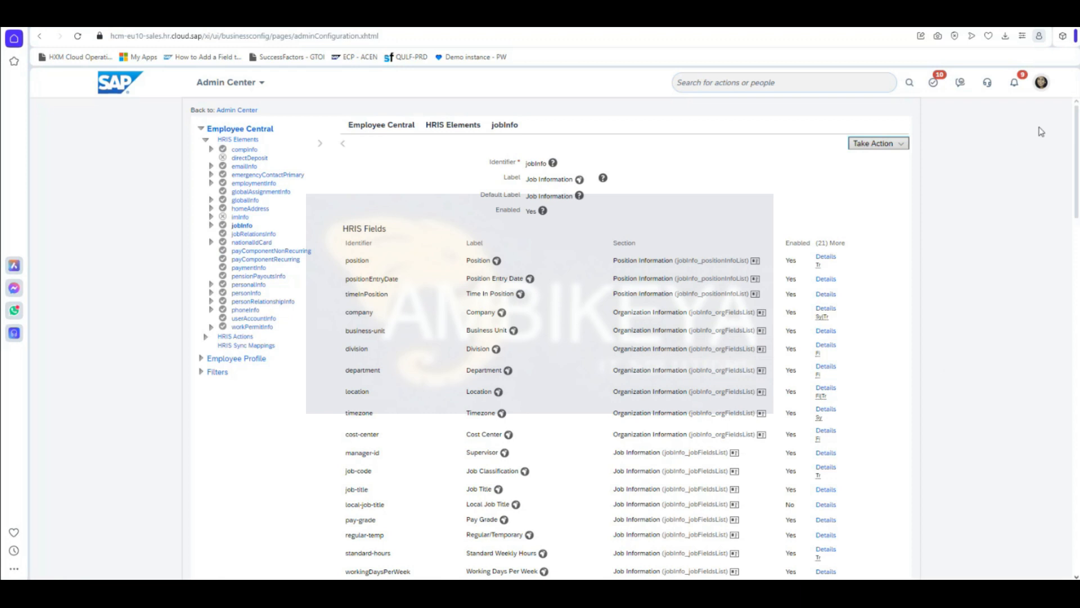
Step: Search the Admin Center actions for 'view user permission'
click(787, 87)
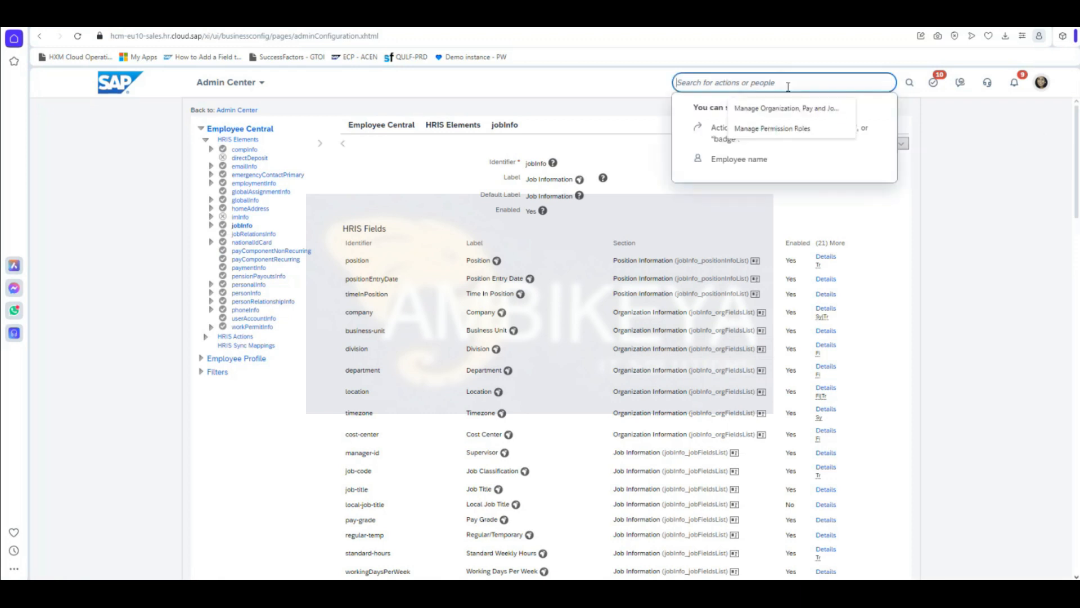
text(vine)
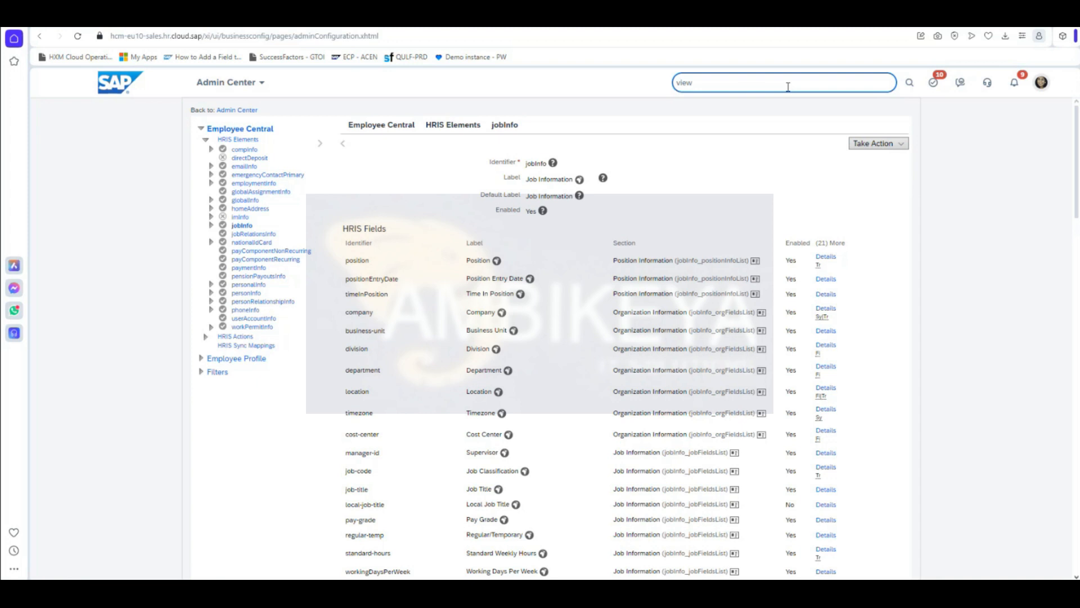
text( user permission)
Step: Look up the admin user in View User Permission and open their permission list
click(754, 104)
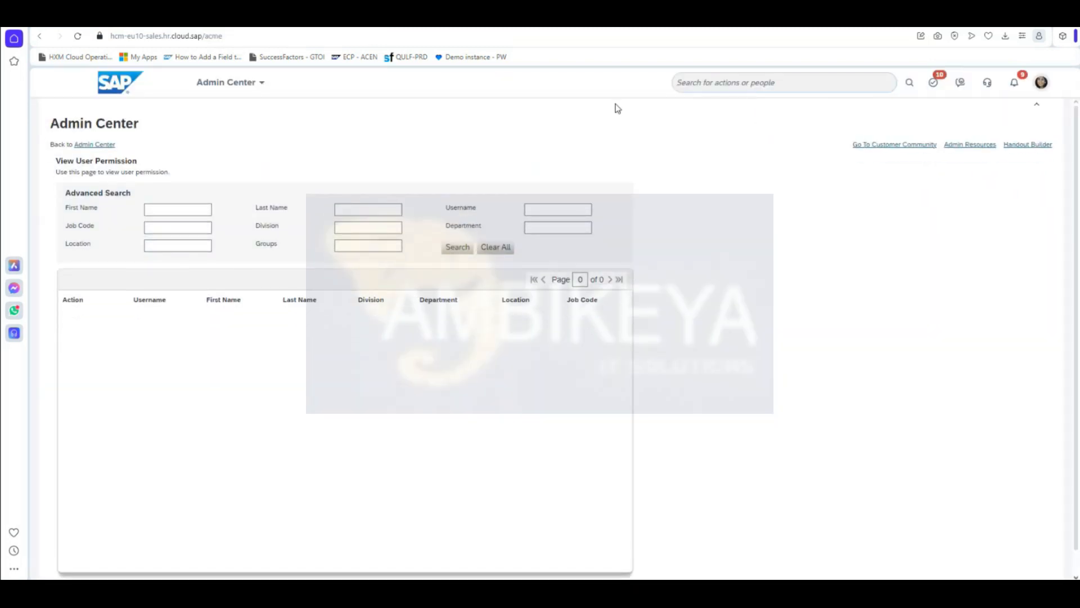
click(559, 212)
text(sfadmin)
key(Return)
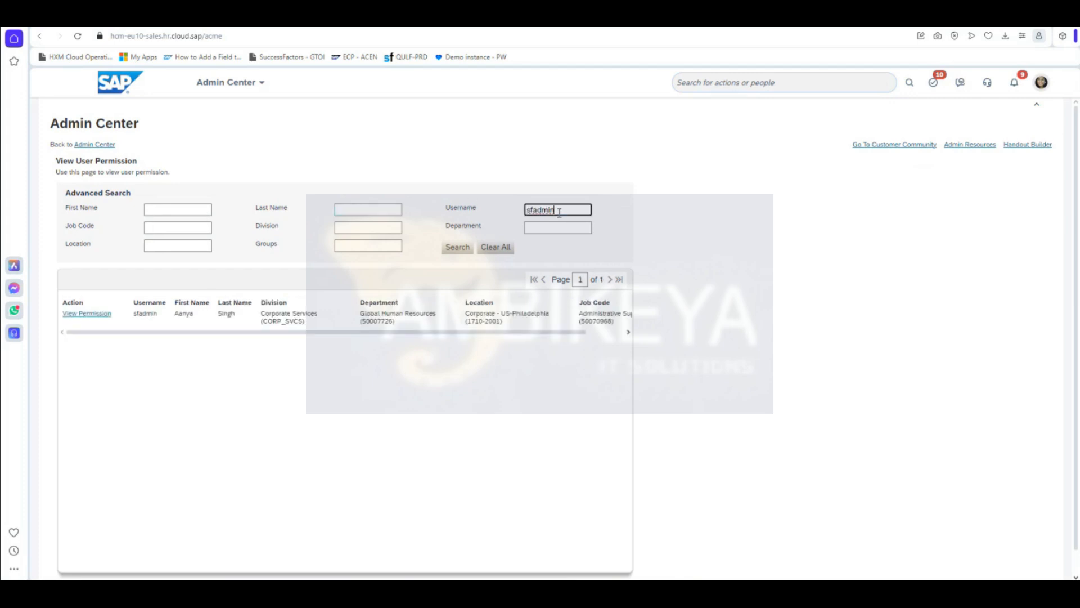
click(94, 316)
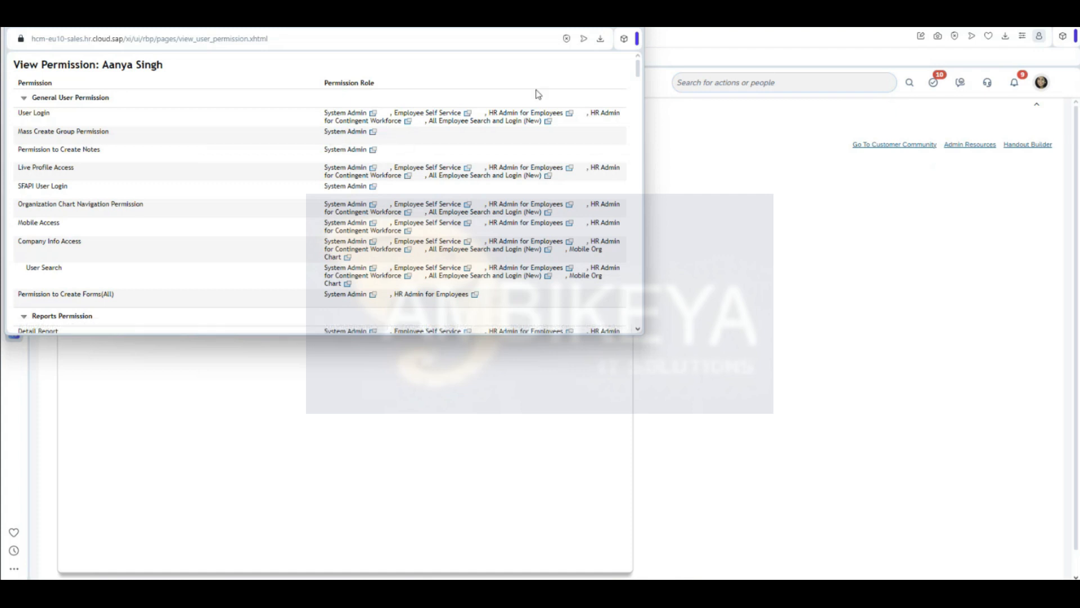
Step: Review the admin user's permission details again in the View Permission popup
click(633, 26)
click(763, 87)
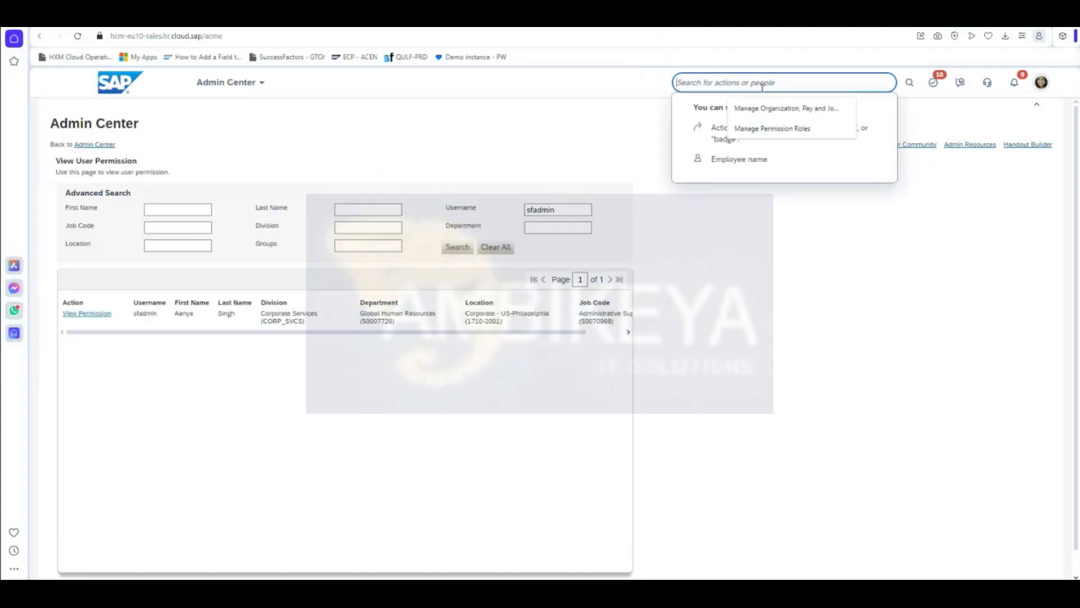
text(permission roles)
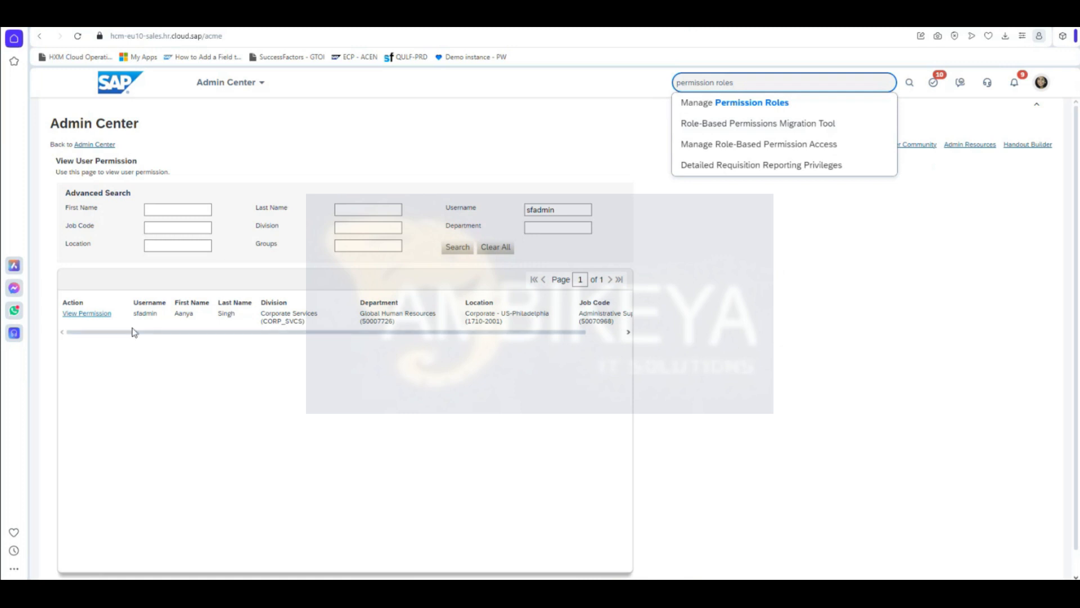
click(87, 314)
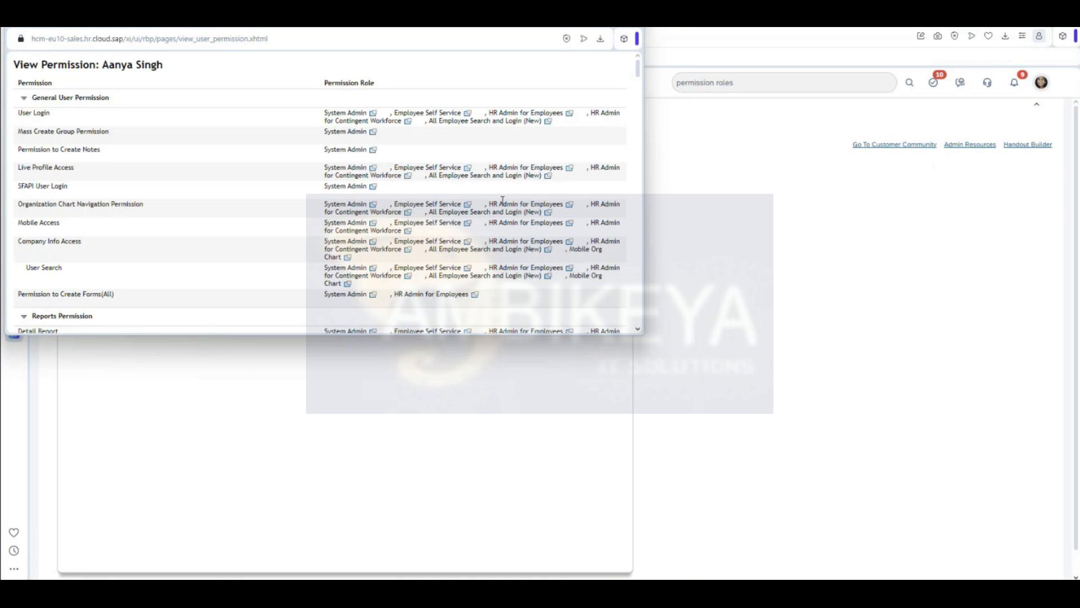
scroll(439, 293, down, 3)
scroll(420, 279, up, 3)
click(638, 27)
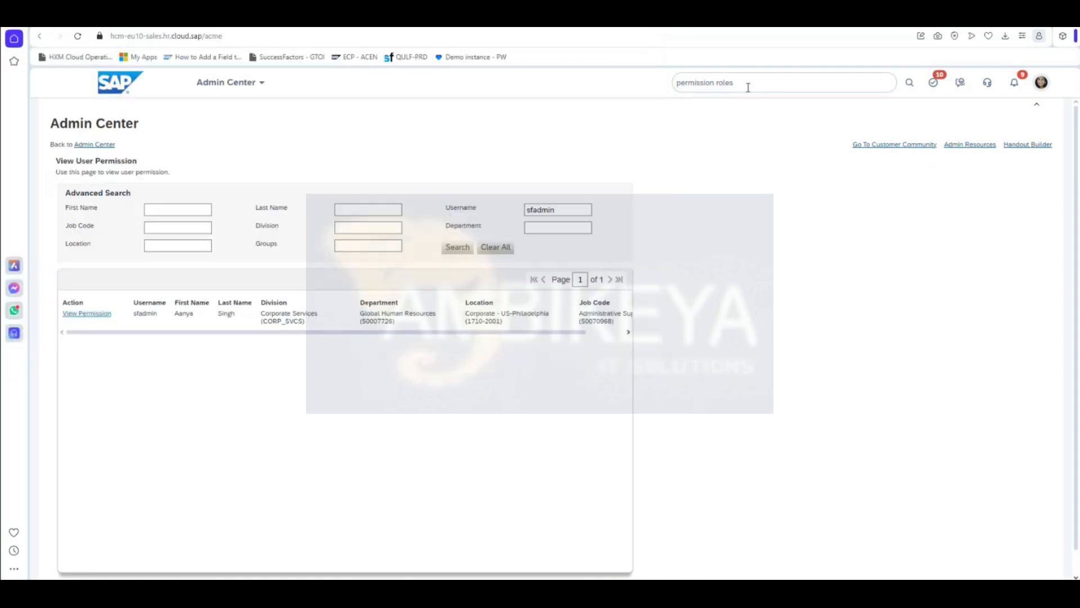
Step: Open the System Admin role from Manage Permission Roles
click(749, 86)
click(750, 110)
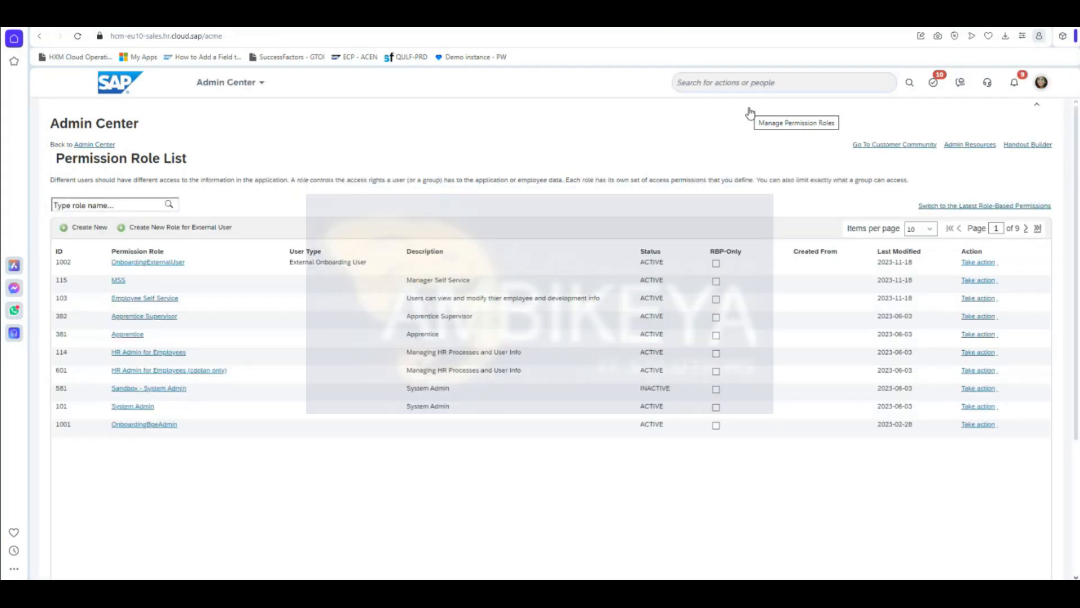
click(139, 415)
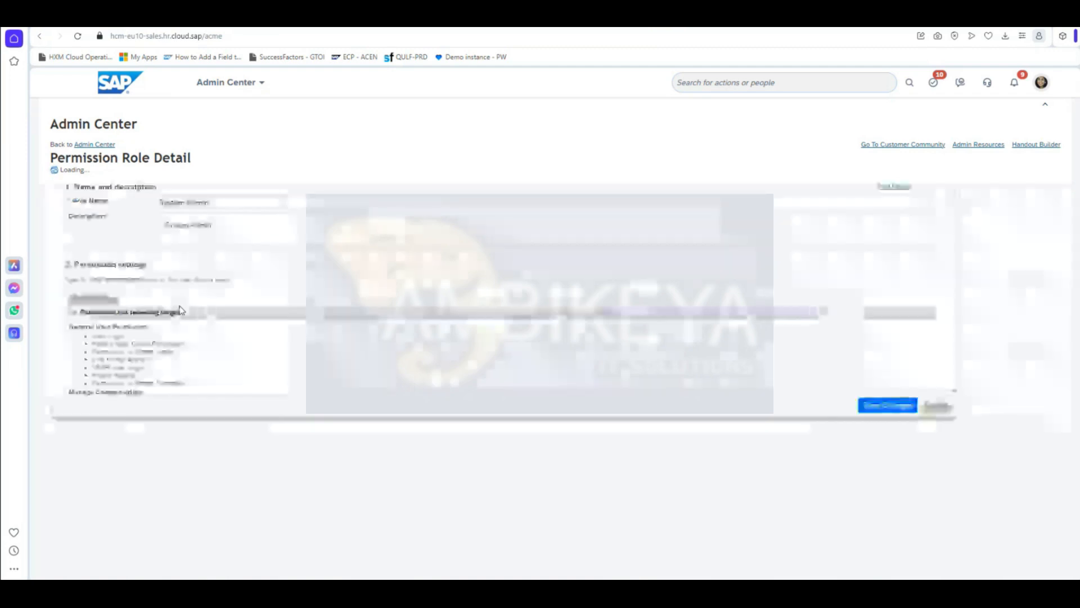
Step: Open the System Admin role's Employee Central Effective Dated Entities permissions
click(87, 290)
scroll(458, 329, down, 3)
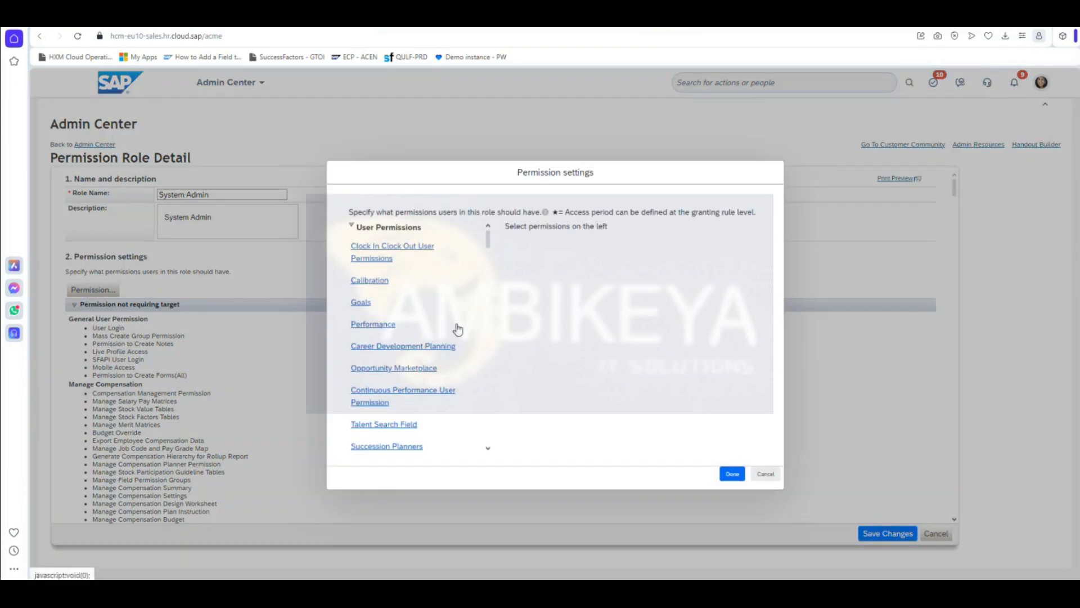
scroll(457, 329, down, 2)
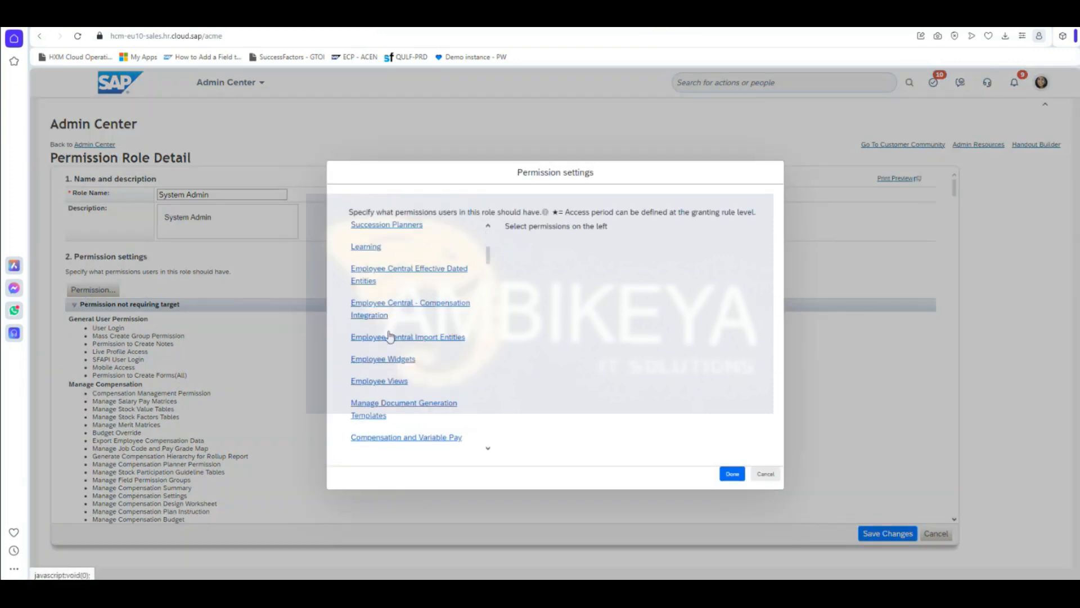
click(411, 271)
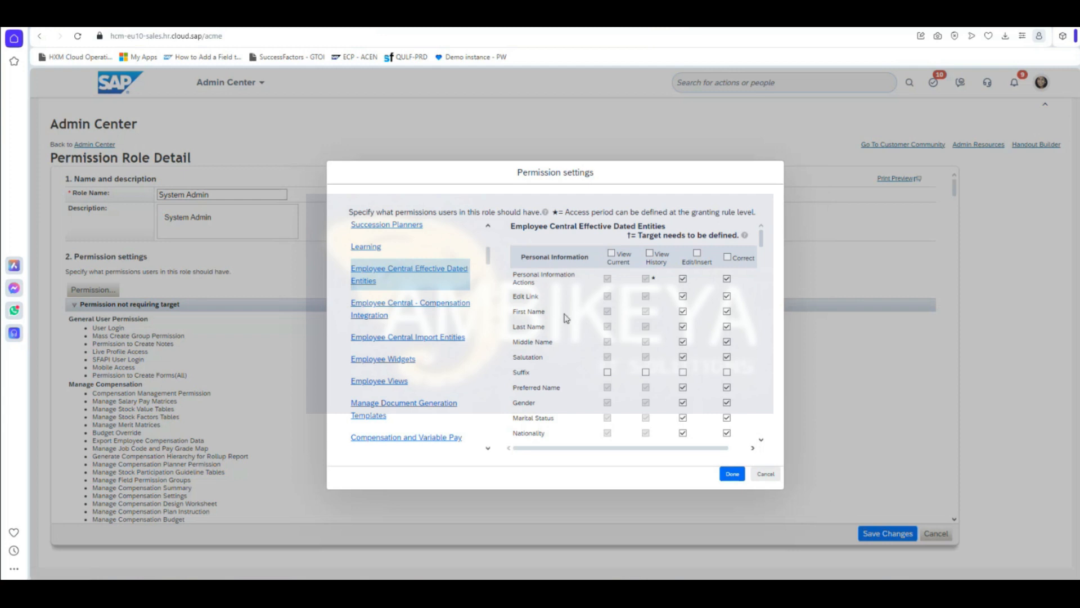
scroll(583, 345, down, 2)
scroll(586, 349, down, 8)
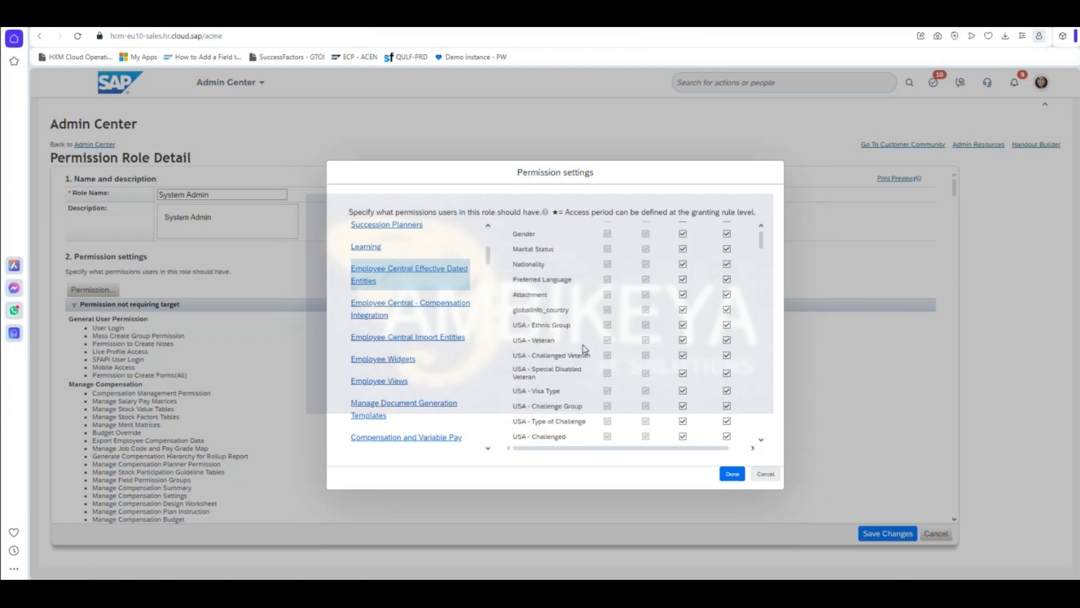
scroll(585, 348, down, 8)
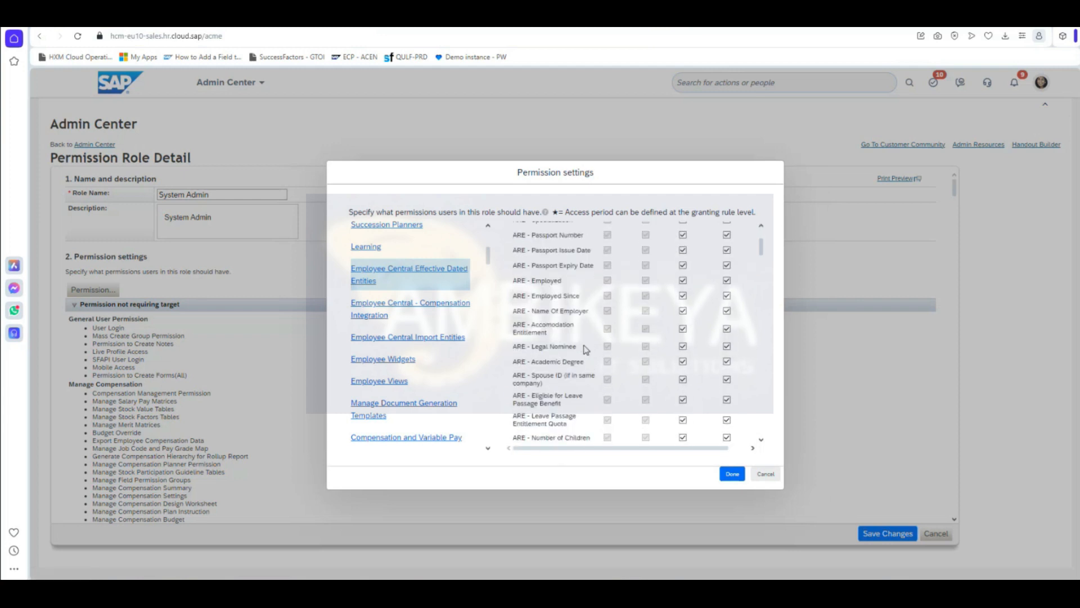
scroll(585, 352, down, 8)
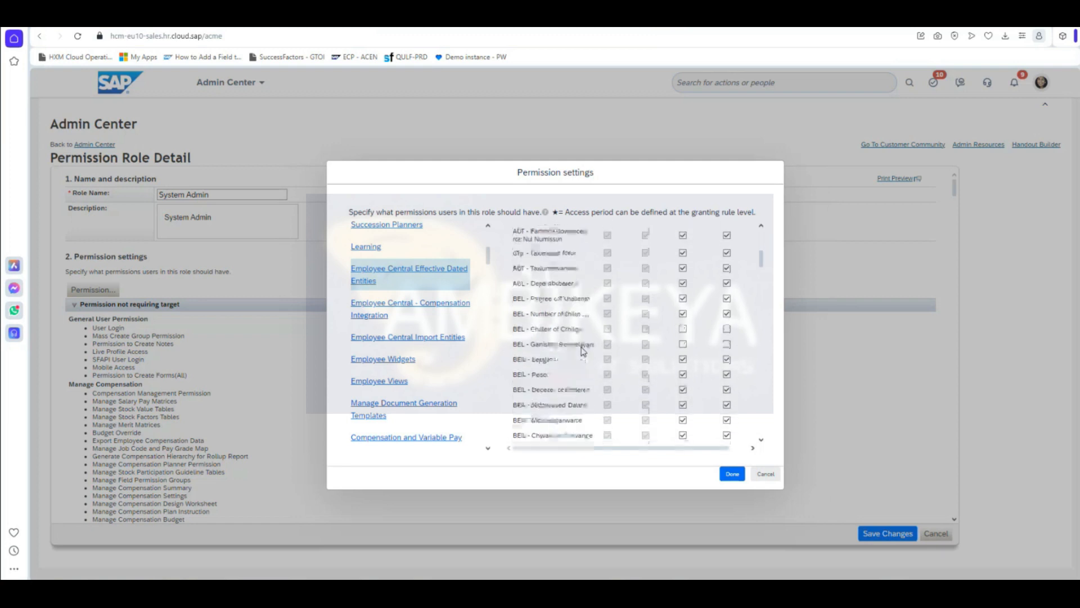
scroll(588, 353, down, 6)
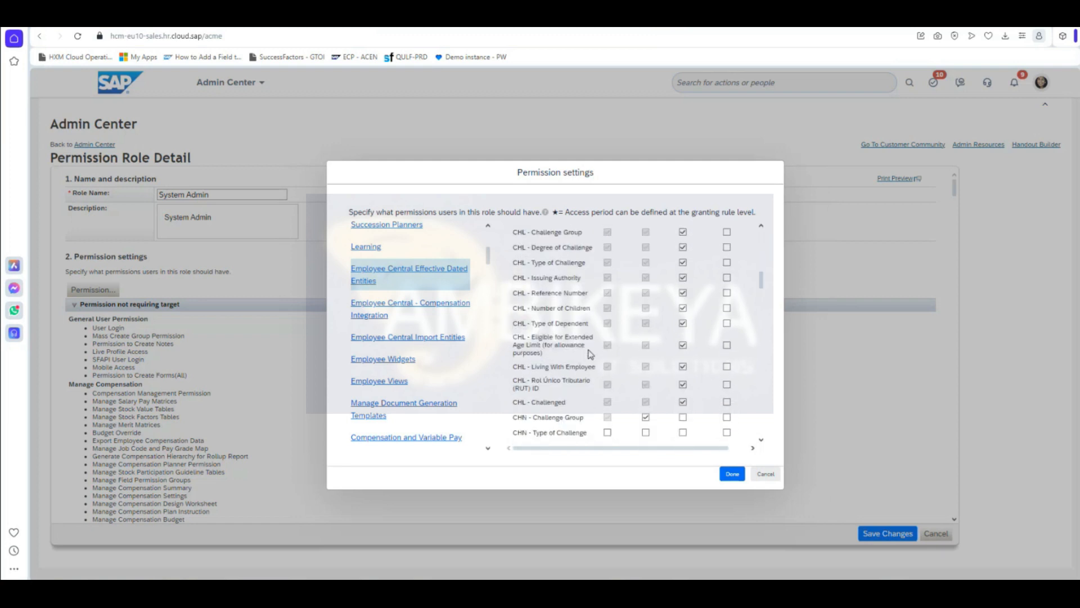
Step: Grant view current, view history, edit and correct access on Probation End date
key(ctrl+f)
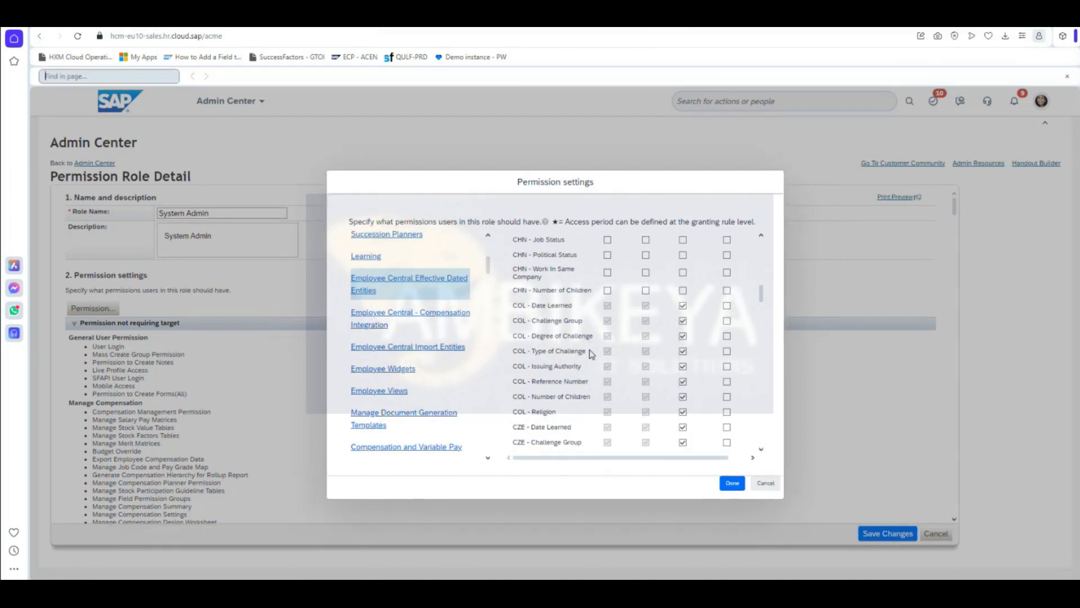
text(Probation)
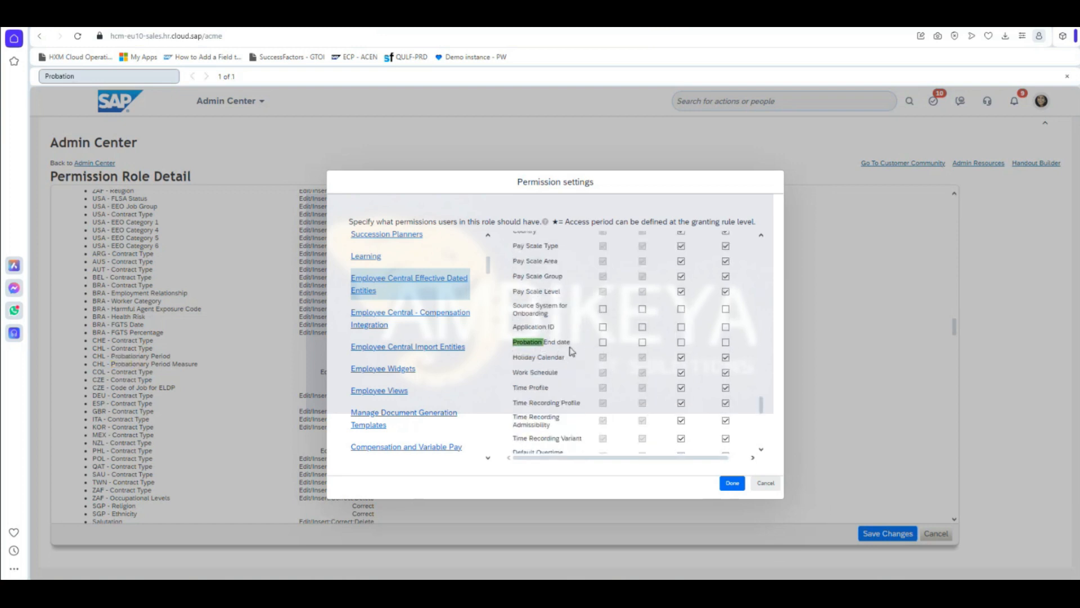
click(603, 342)
click(642, 342)
click(680, 342)
click(726, 343)
Step: Apply the permission changes and save the System Admin role
scroll(645, 385, up, 3)
scroll(645, 386, down, 5)
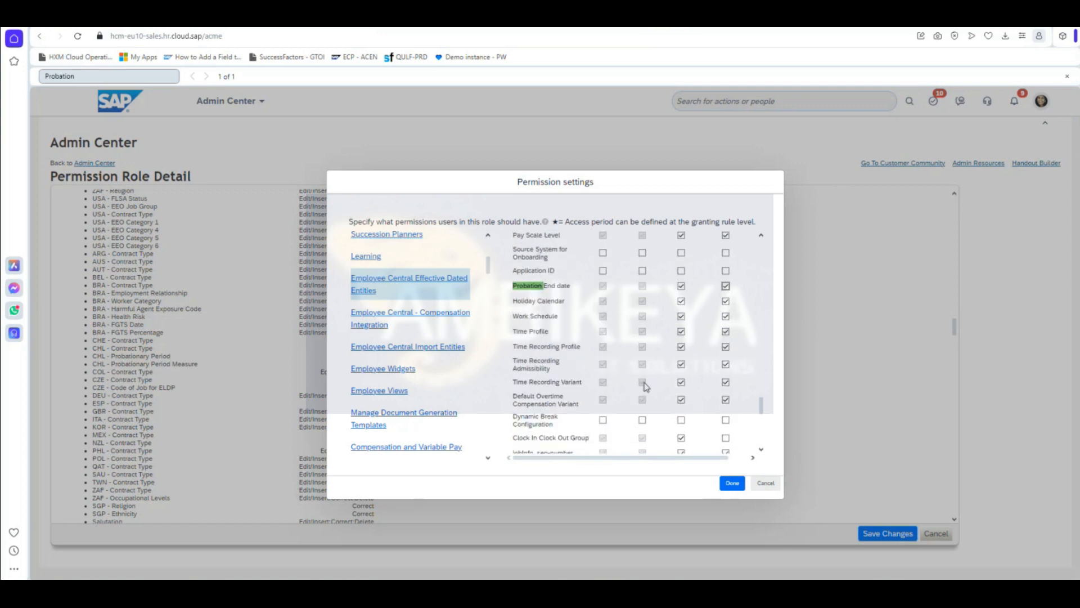
scroll(646, 386, down, 2)
scroll(646, 386, up, 4)
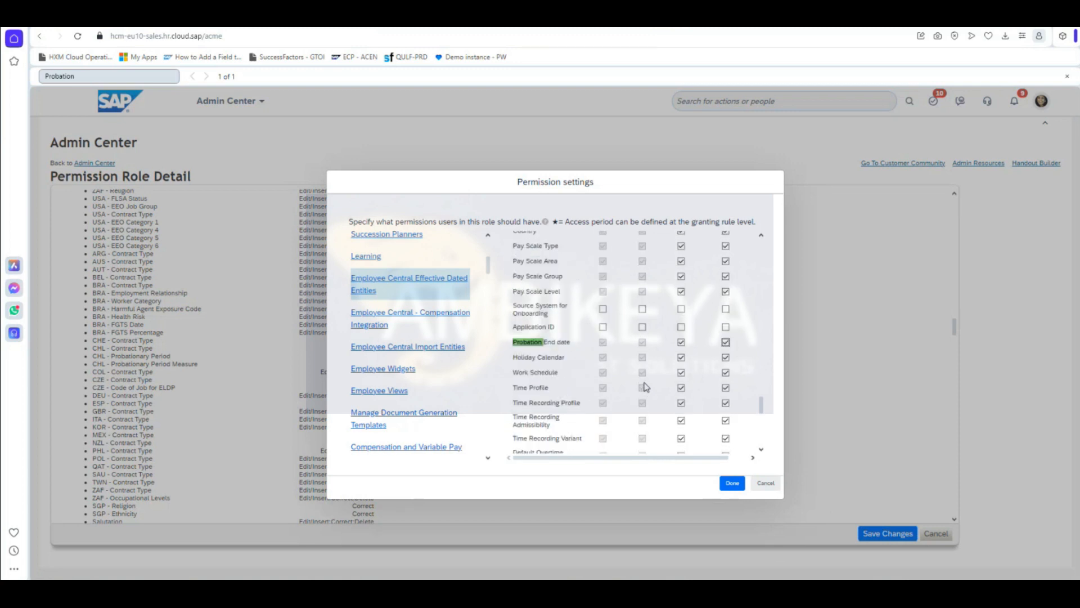
click(732, 483)
click(883, 534)
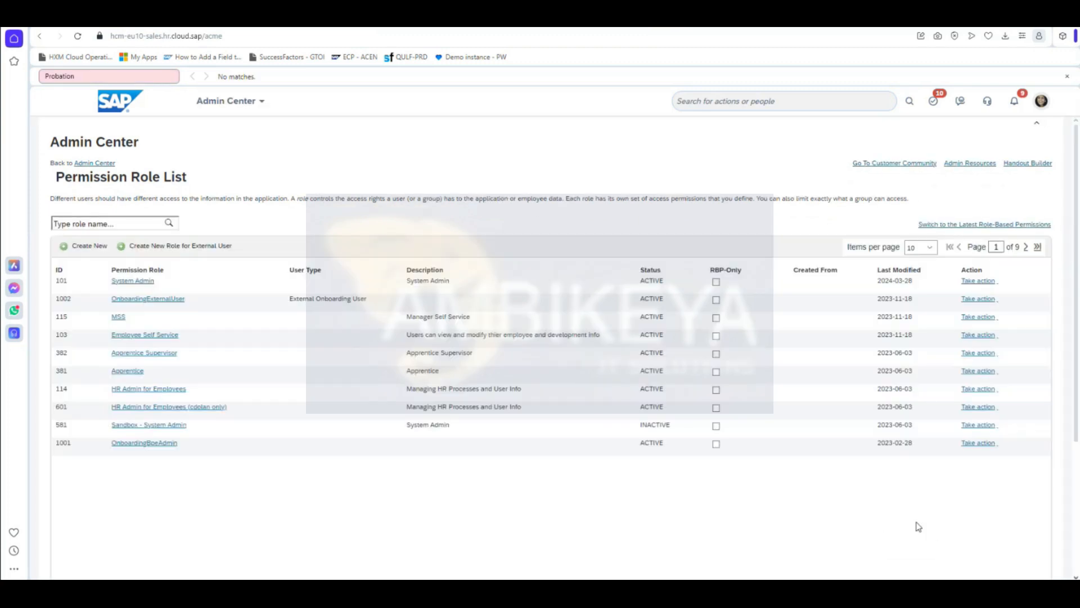
Step: Return to Admin Center home and open the employee's profile from the people search
click(1067, 76)
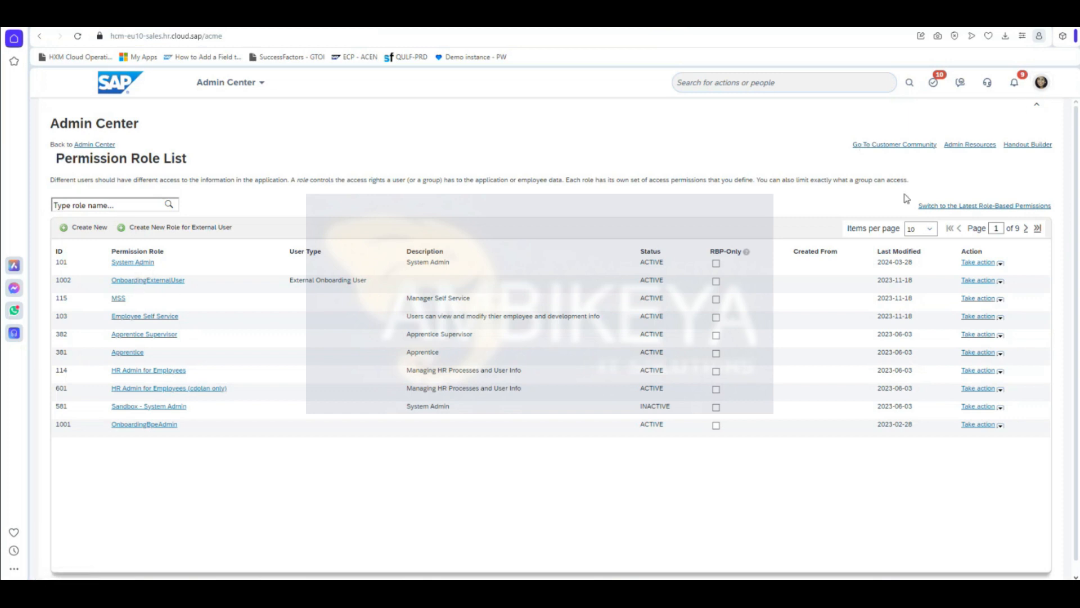
click(87, 144)
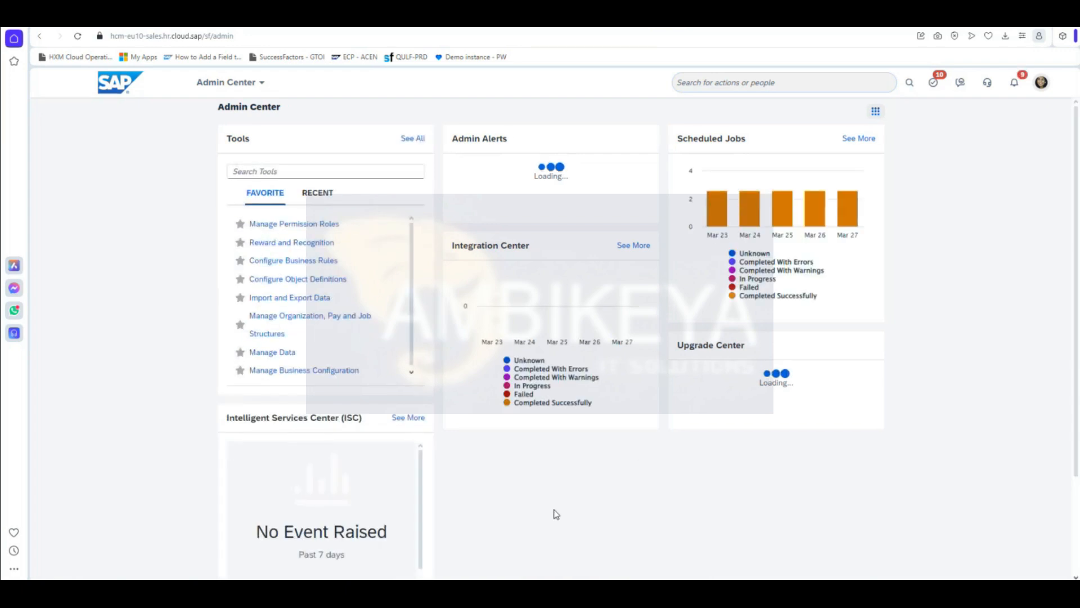
click(736, 83)
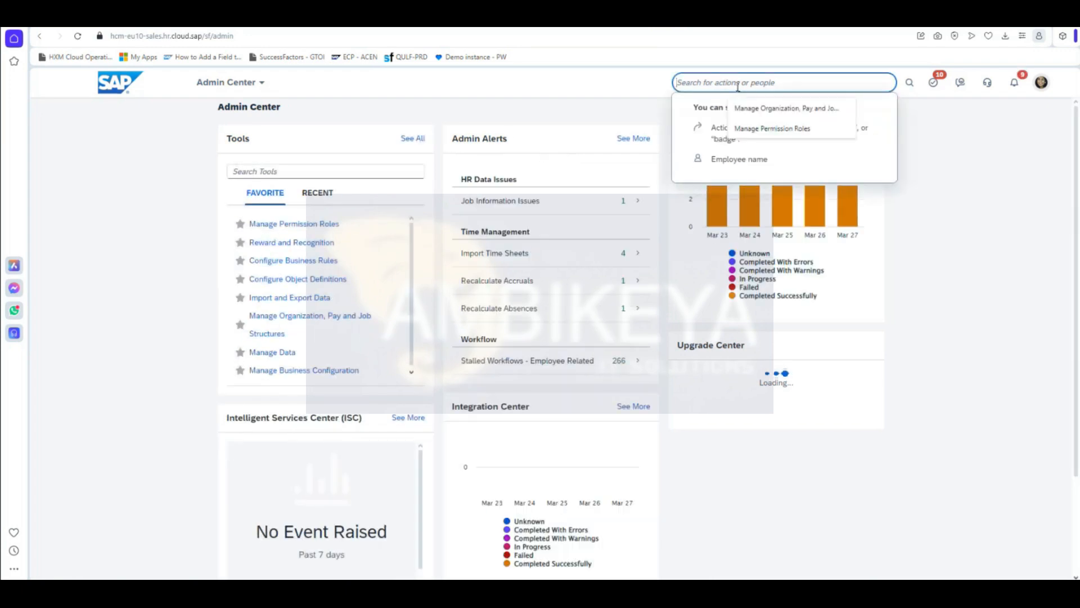
text(nandini)
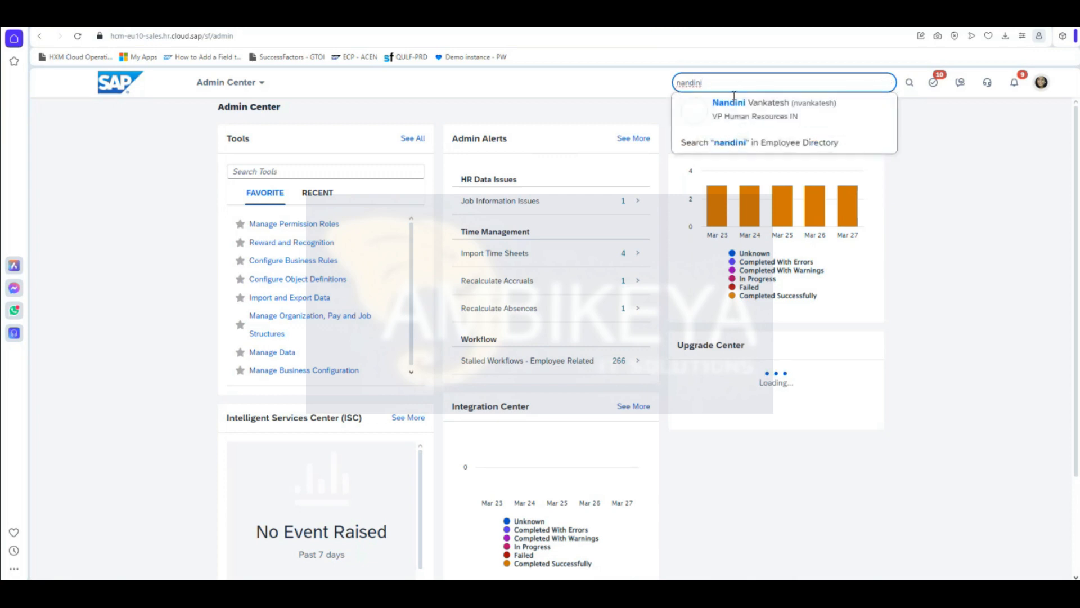
click(729, 106)
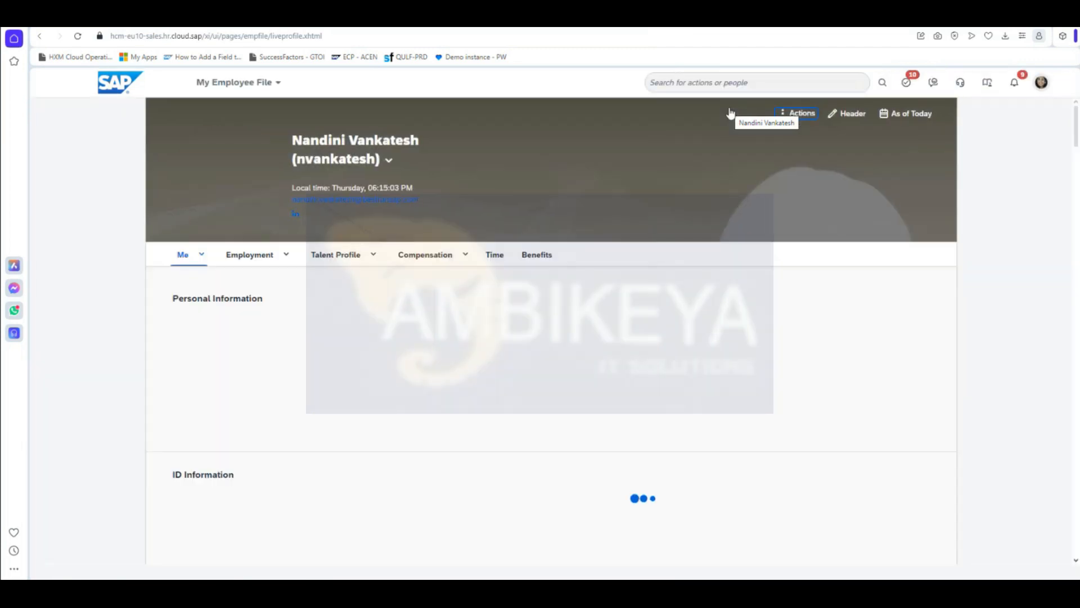
Step: Expand the employee's Job Information section to check the empty Probation End date
click(287, 286)
click(281, 342)
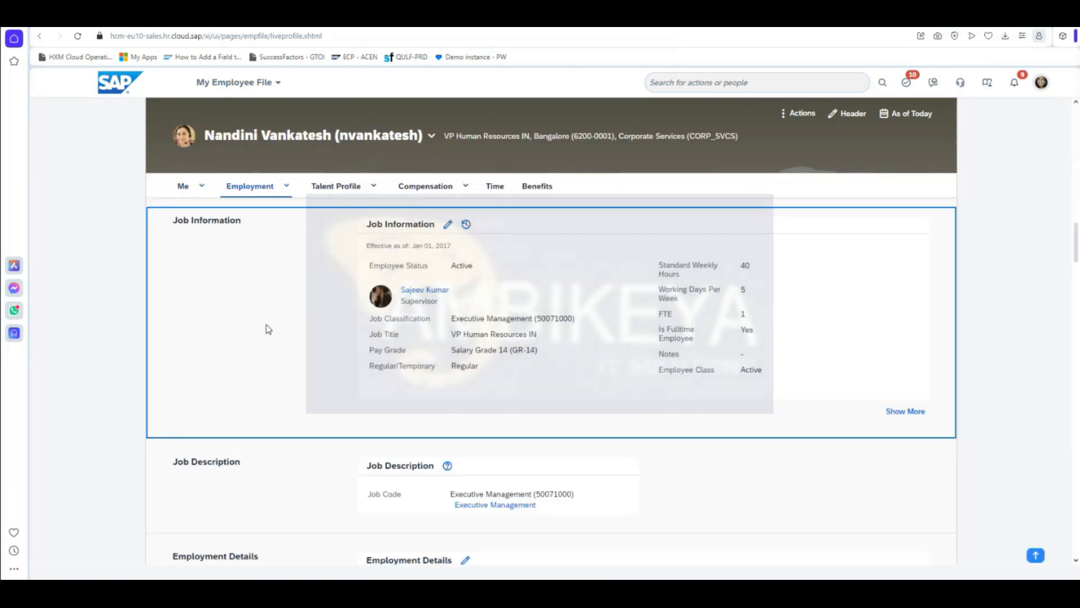
click(907, 412)
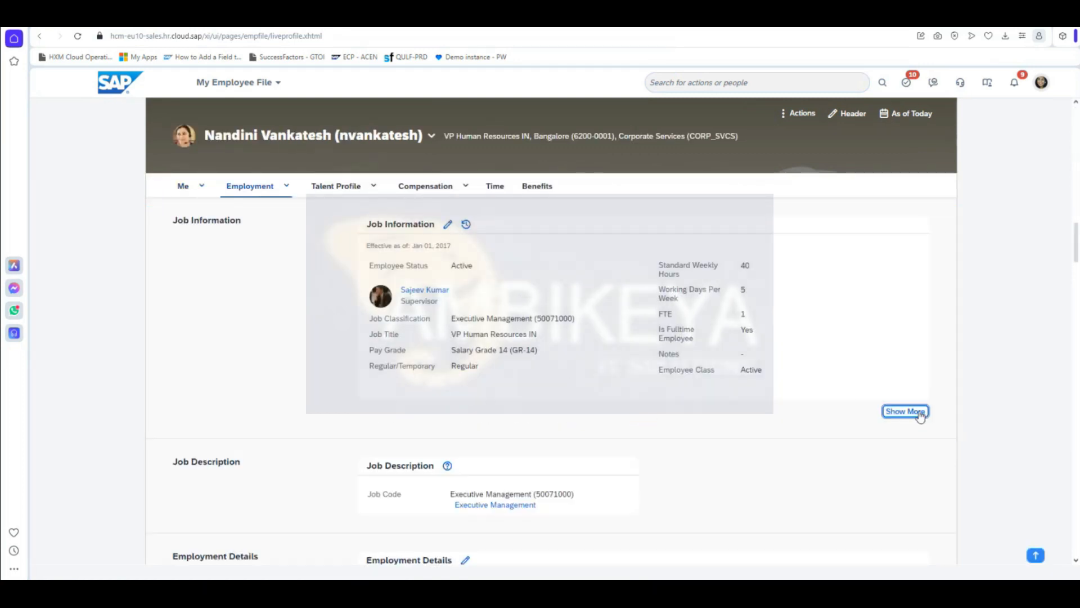
scroll(636, 482, up, 5)
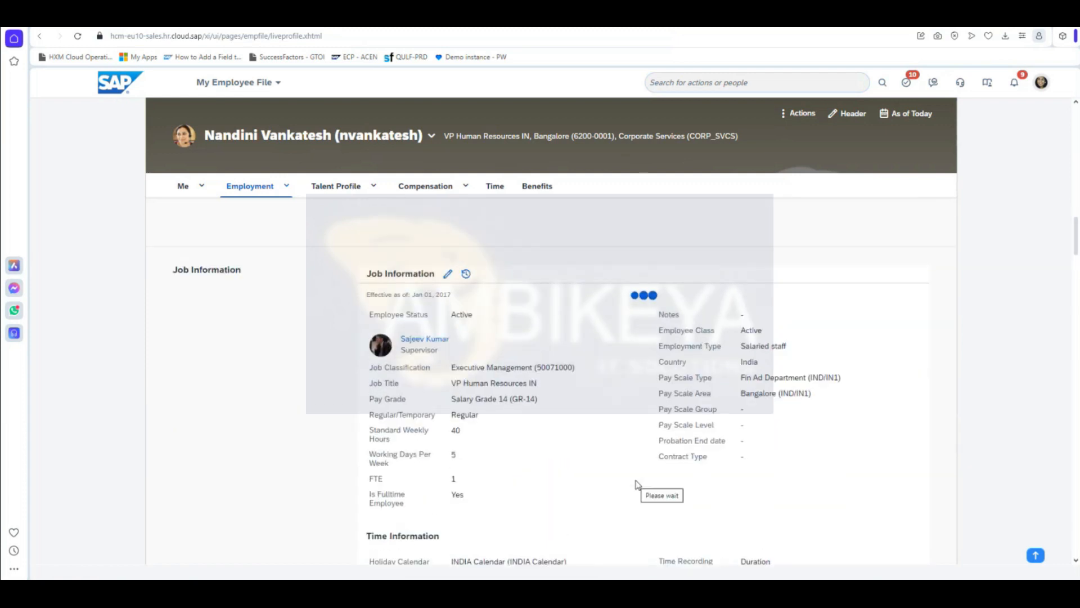
scroll(760, 450, down, 1)
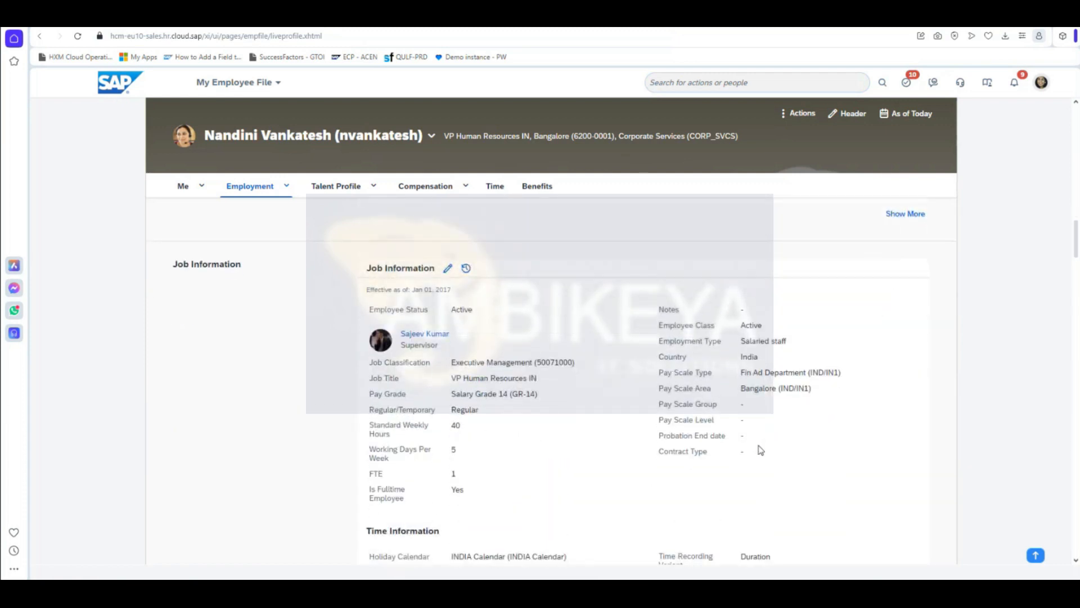
triple_click(739, 436)
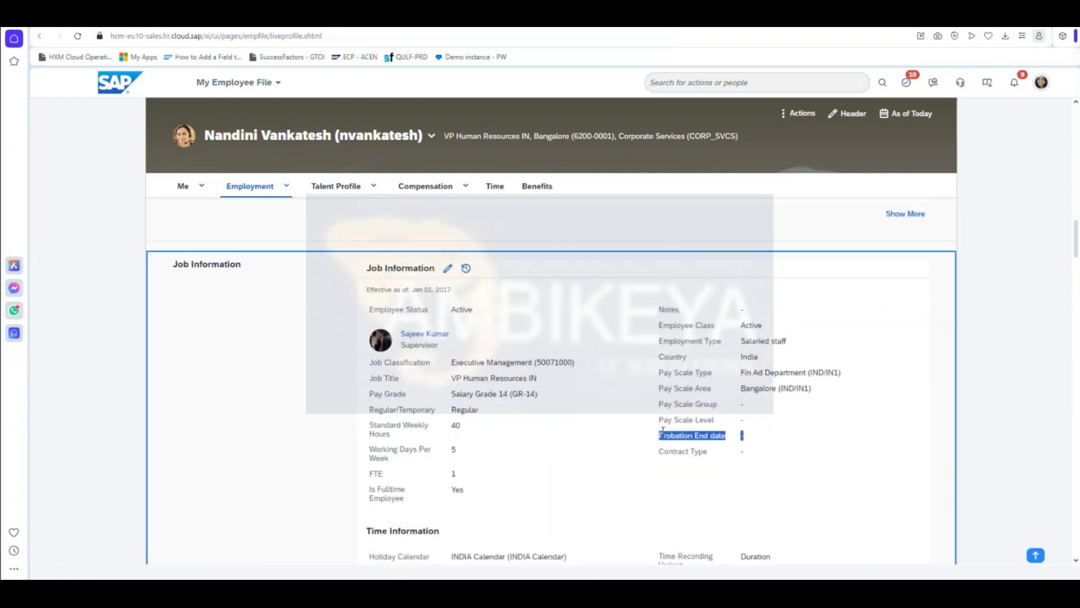
click(699, 438)
Step: Set Probation End date to Apr 13, 2024 on the Jan 01, 2017 job record and save
click(466, 270)
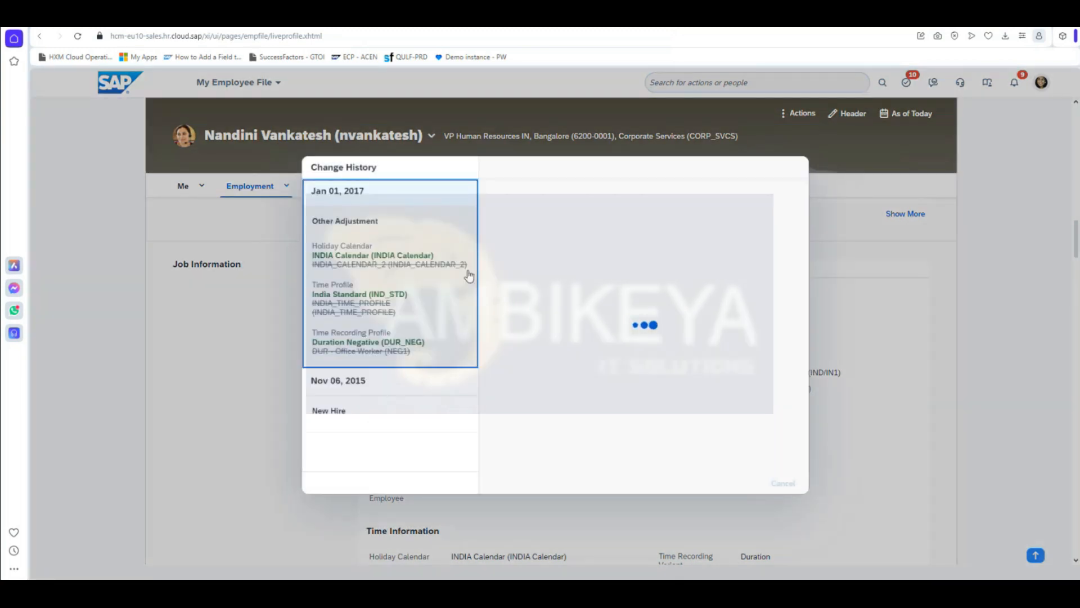
click(711, 483)
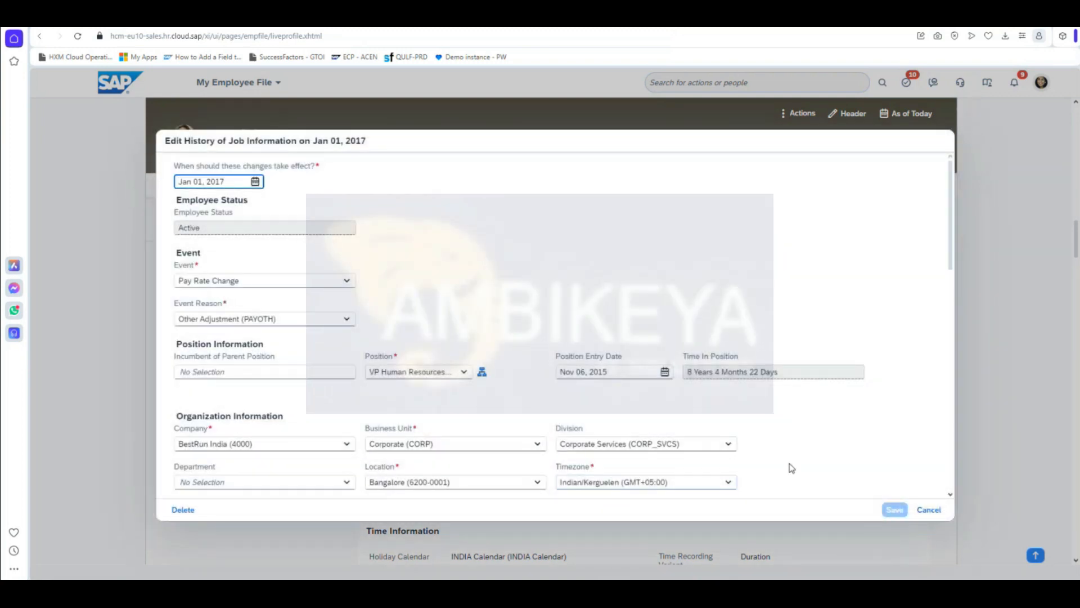
scroll(778, 461, down, 10)
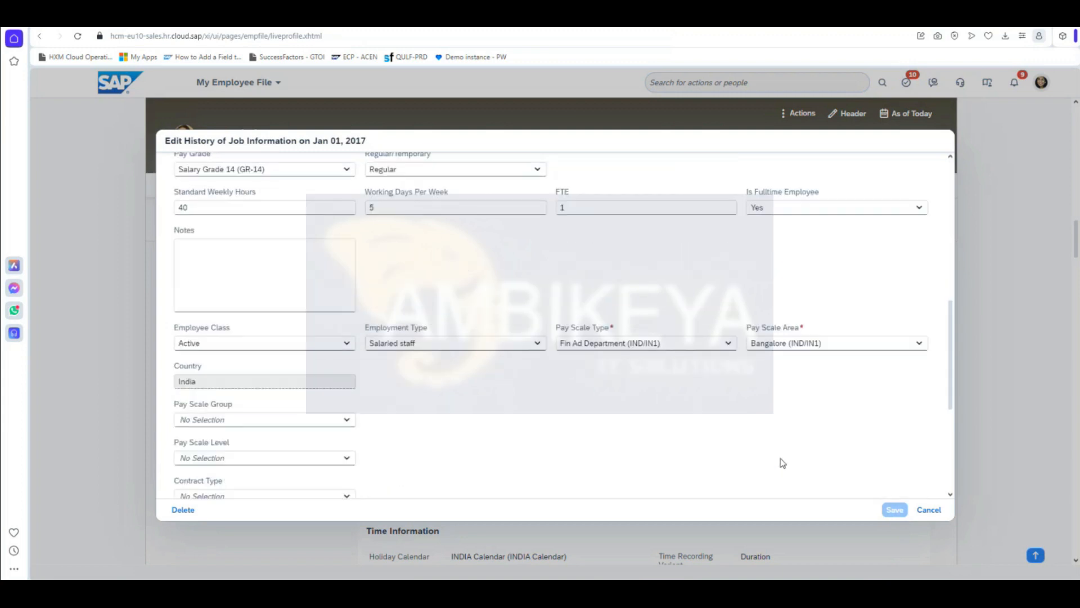
scroll(746, 455, down, 4)
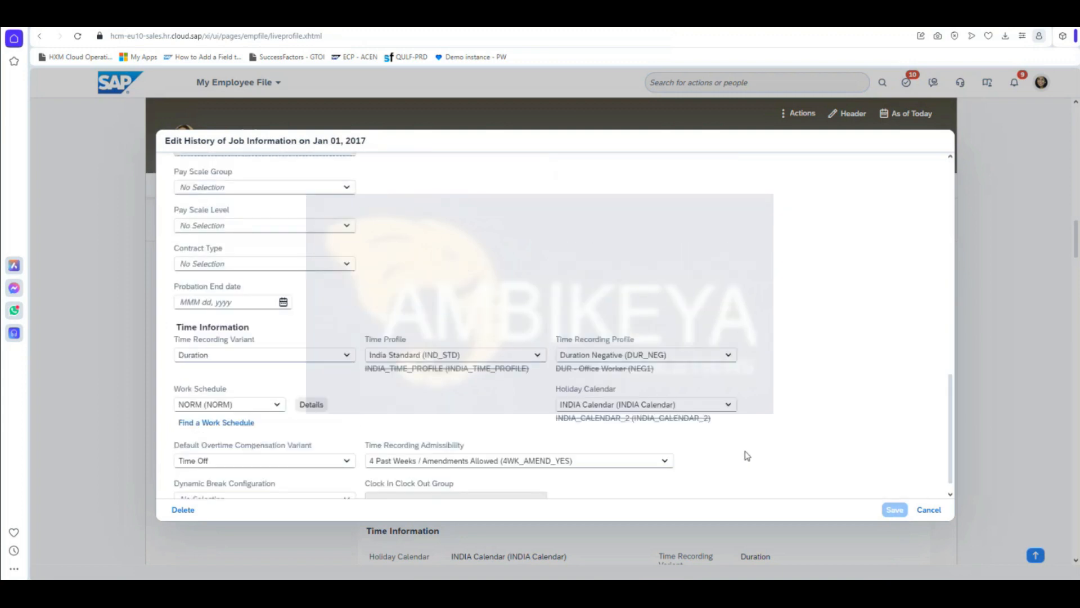
scroll(703, 437, up, 1)
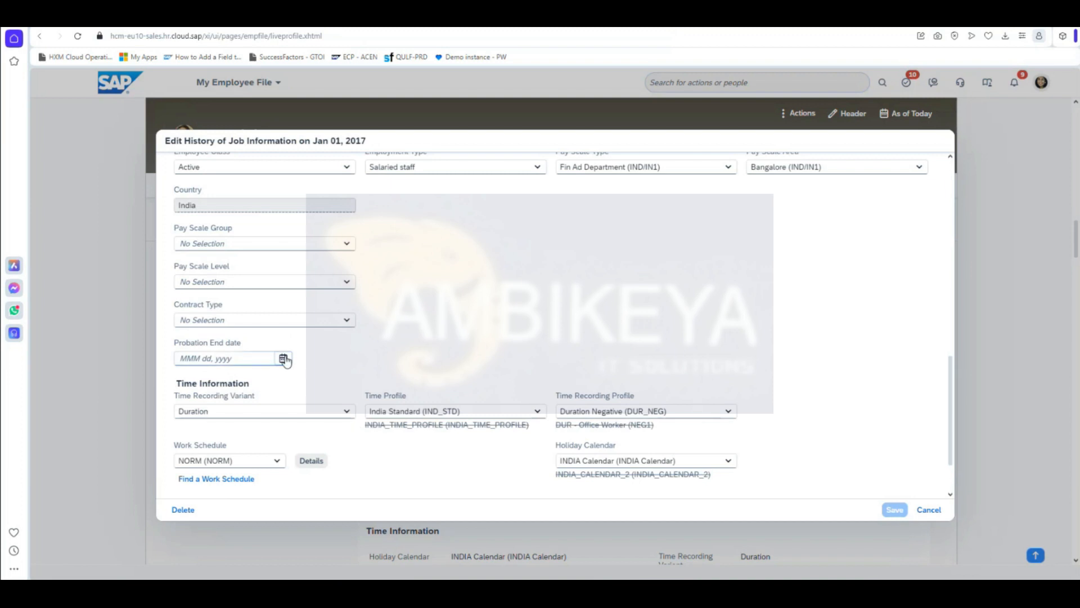
click(285, 358)
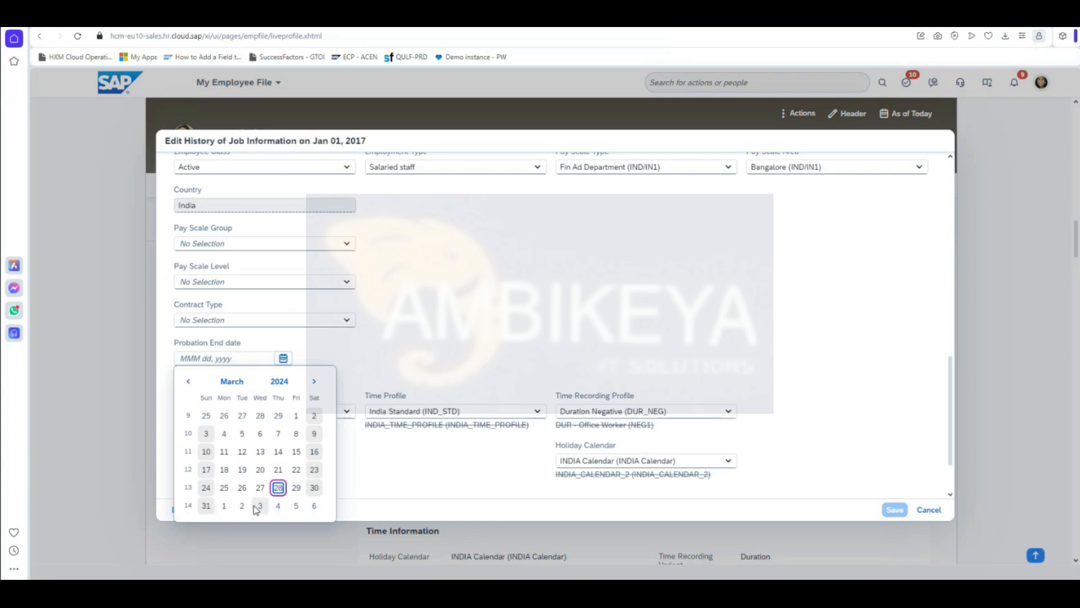
click(314, 383)
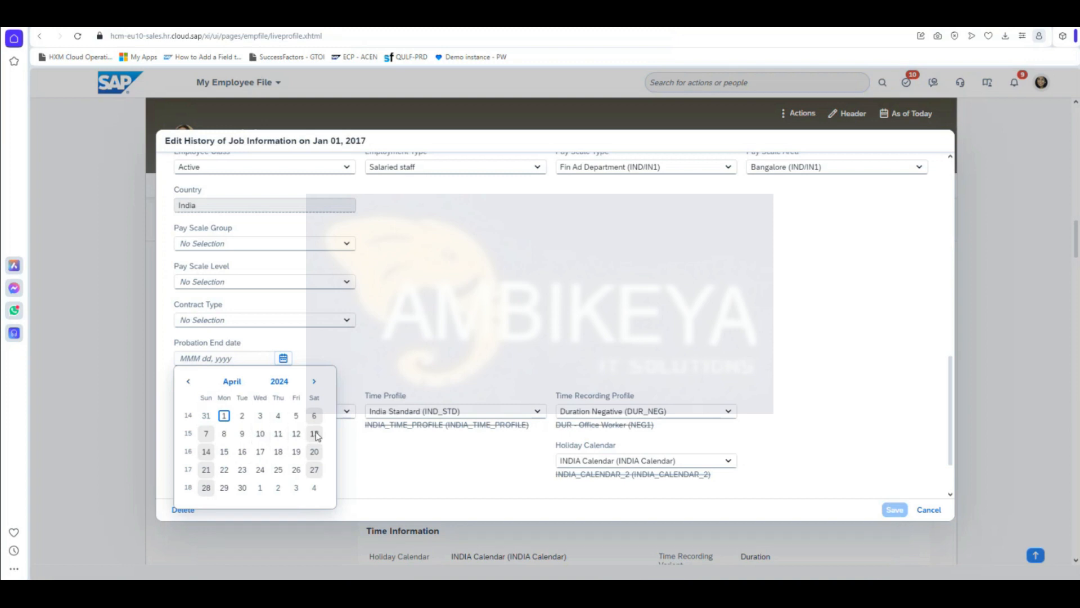
click(315, 433)
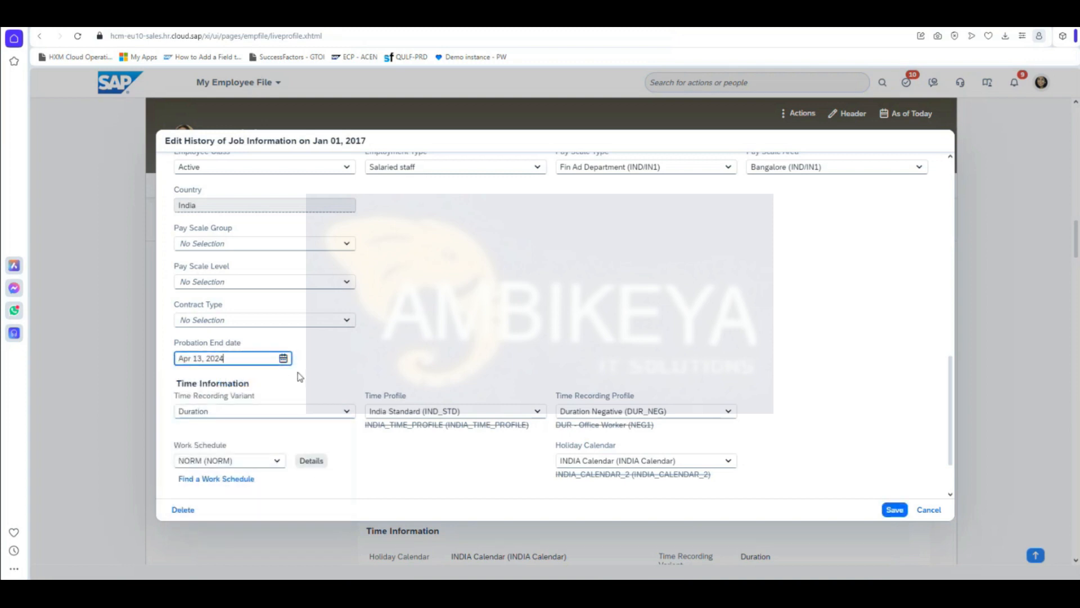
click(894, 509)
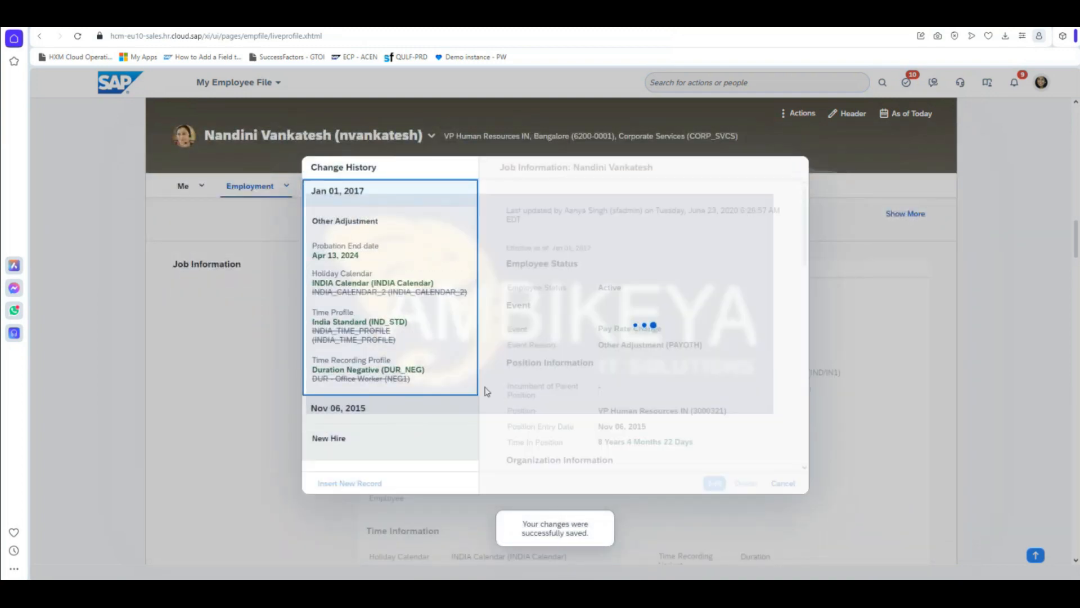
Step: Close the change history and open Manage Data through the 'manage data' action search
click(783, 483)
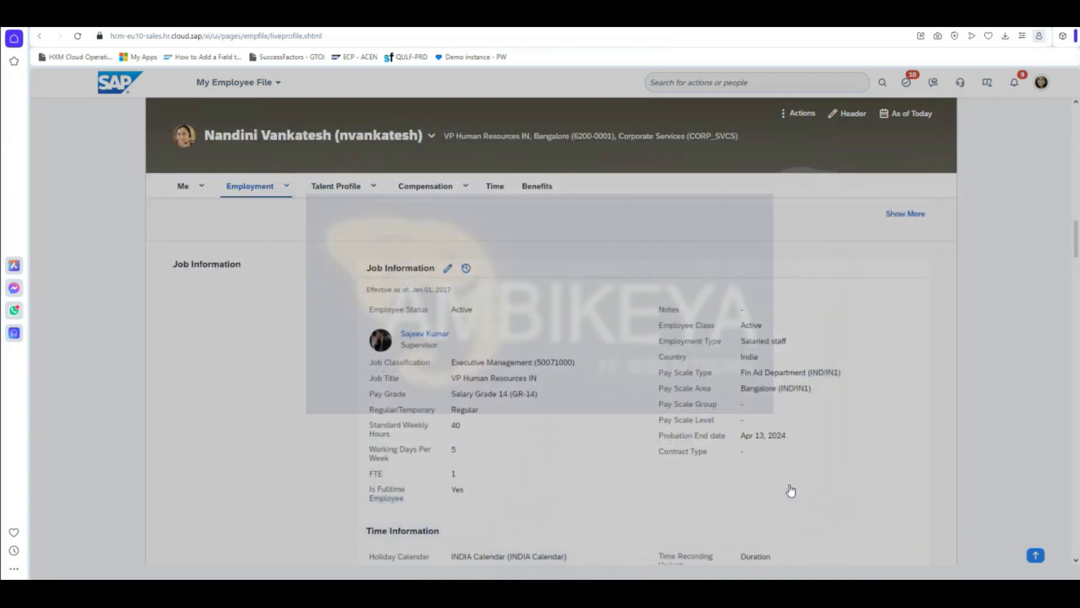
click(662, 87)
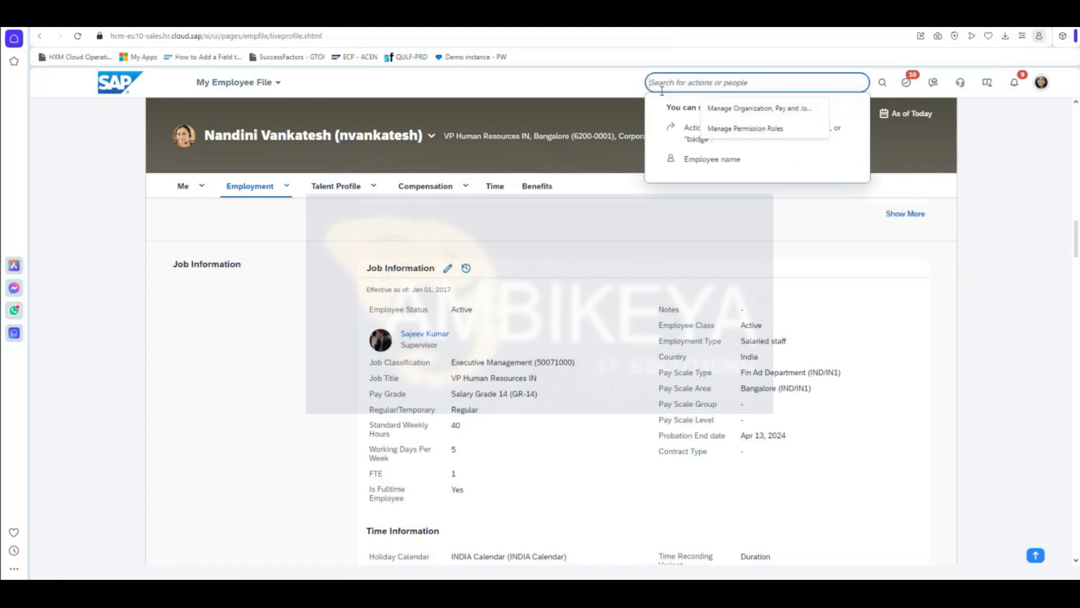
text(manage data)
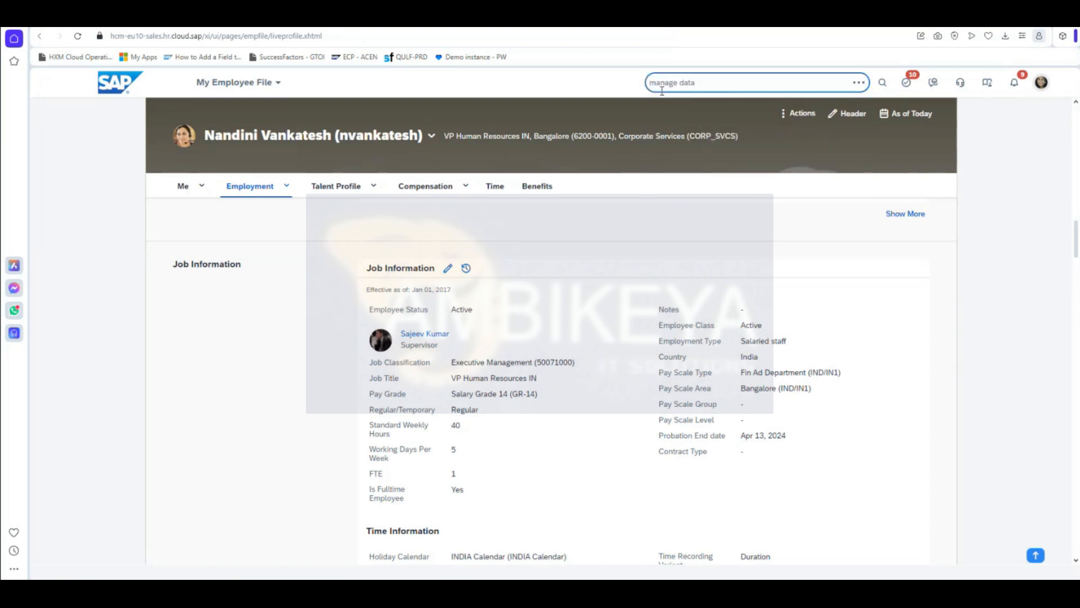
click(678, 105)
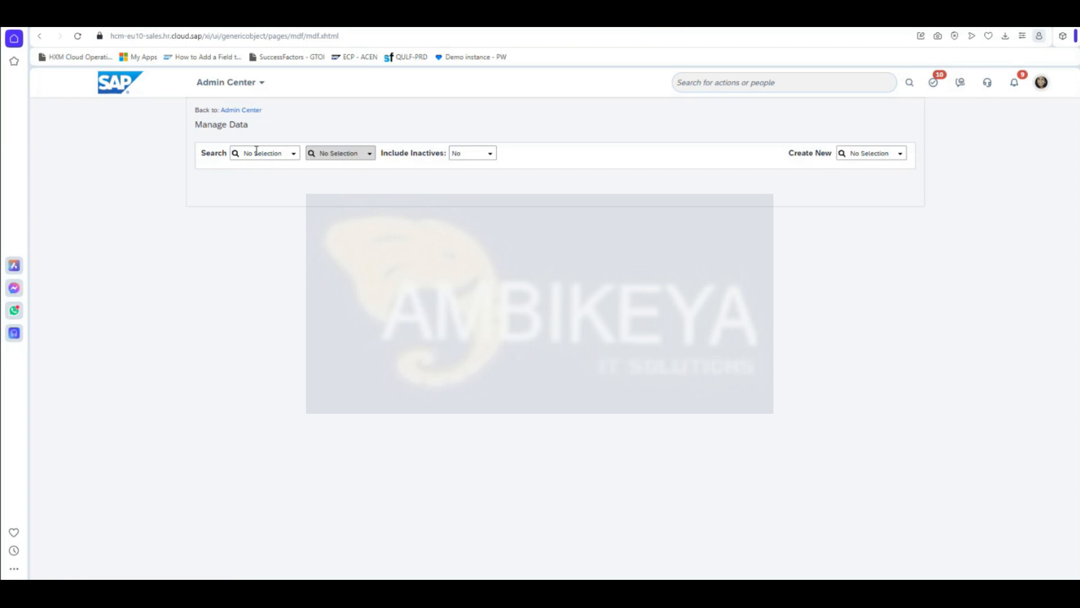
Step: Display the Alert Message record Work_Permit_Alert_New in Manage Data
click(256, 152)
text(alert)
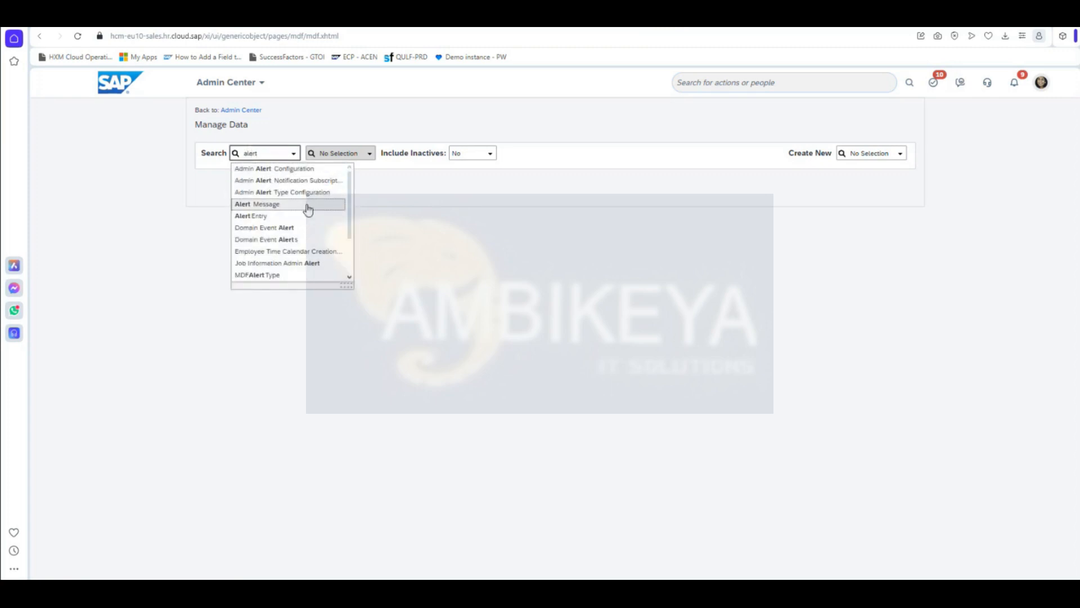
click(308, 206)
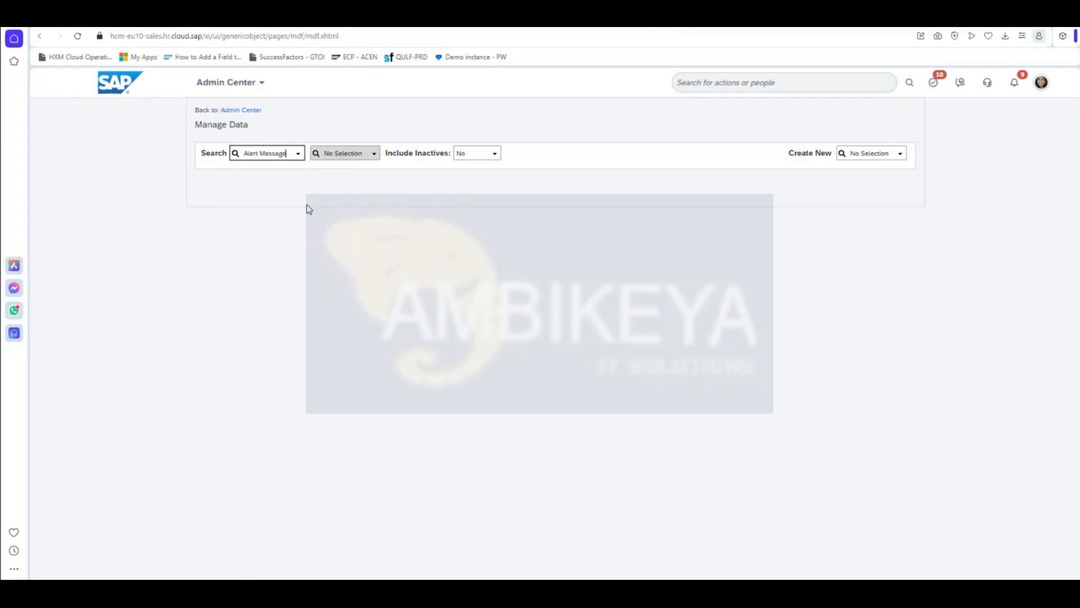
click(379, 157)
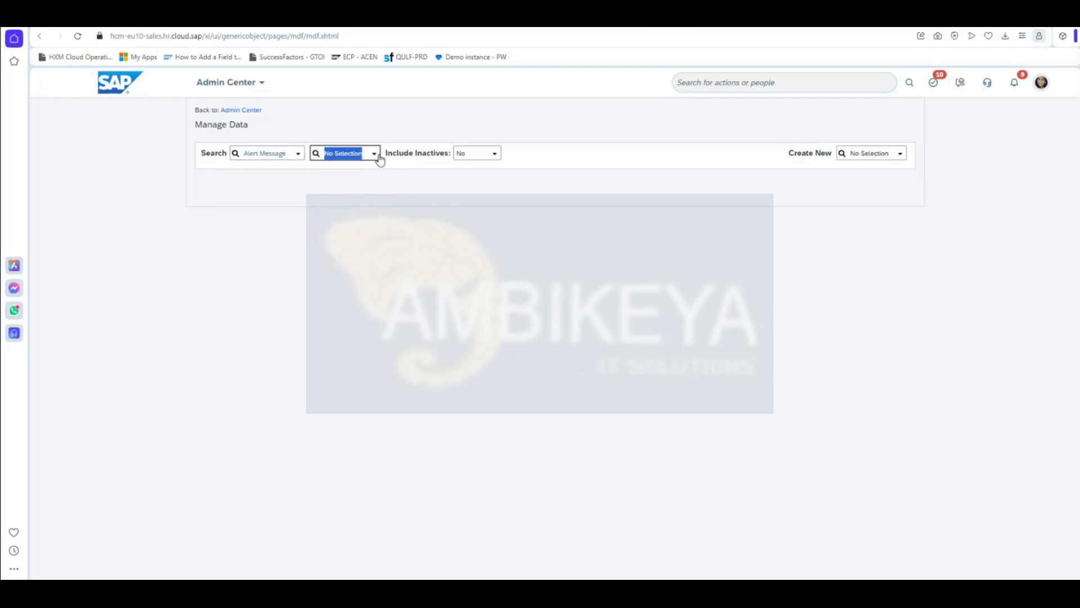
scroll(398, 211, down, 4)
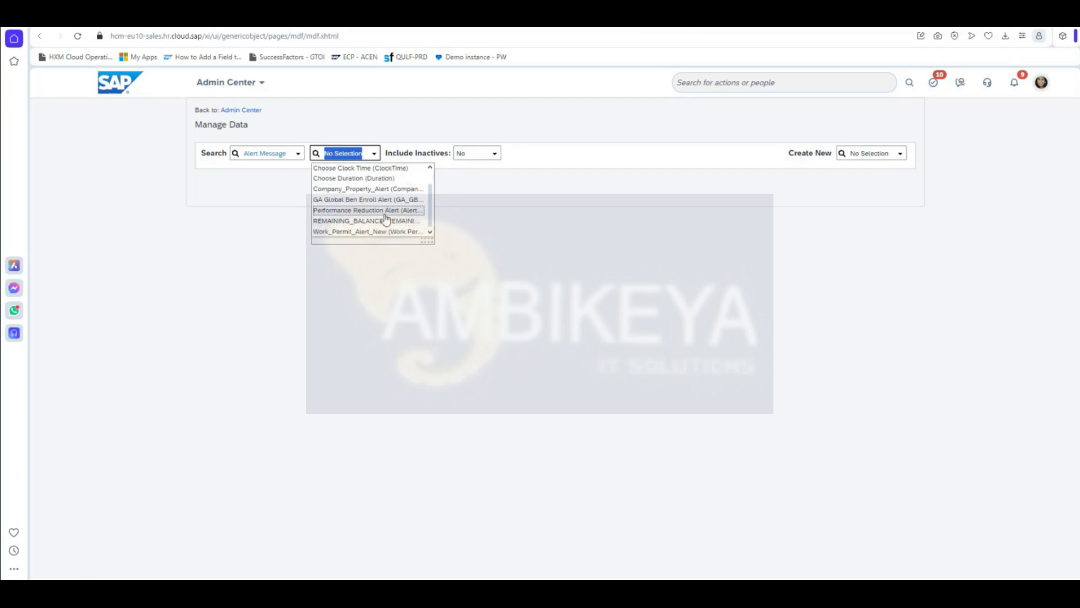
click(386, 232)
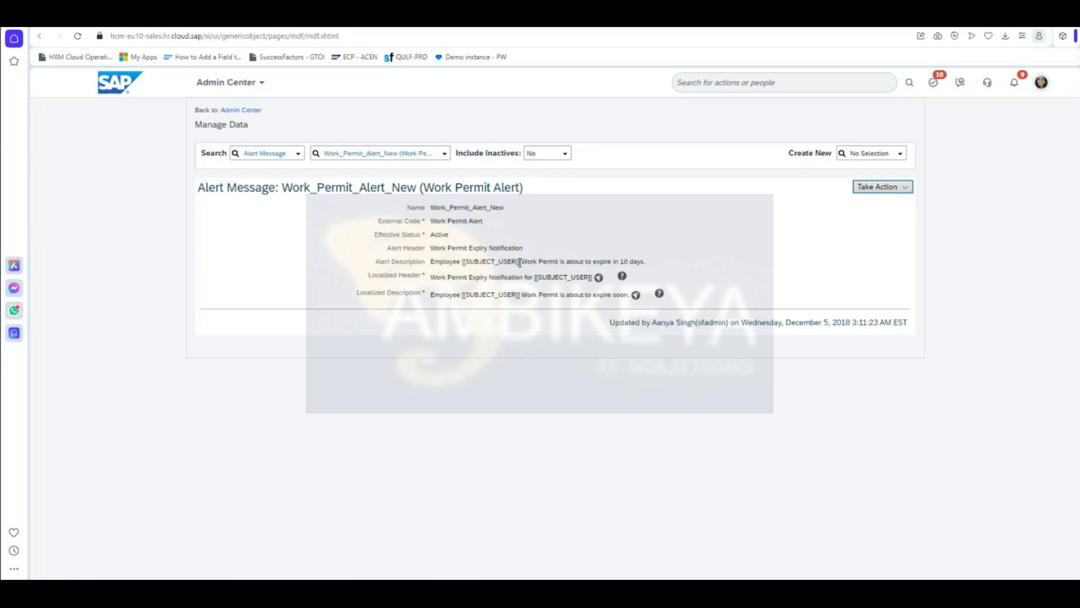
Step: Inspect the [[SUBJECT_USER]] placeholder in both description fields and return to Admin Center
drag(520, 262, 465, 265)
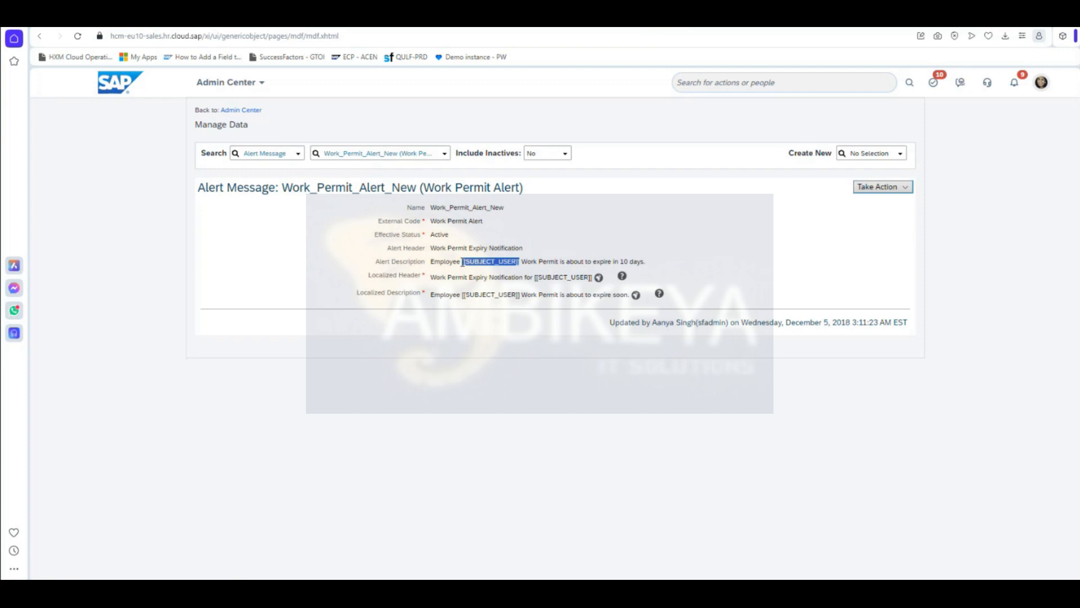
click(276, 260)
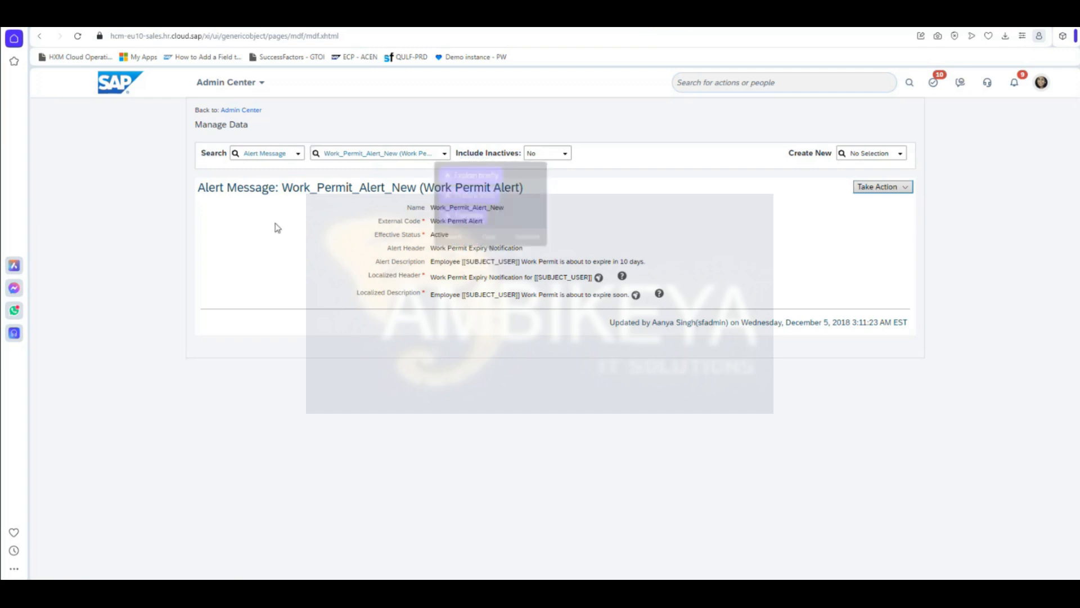
right_click(252, 114)
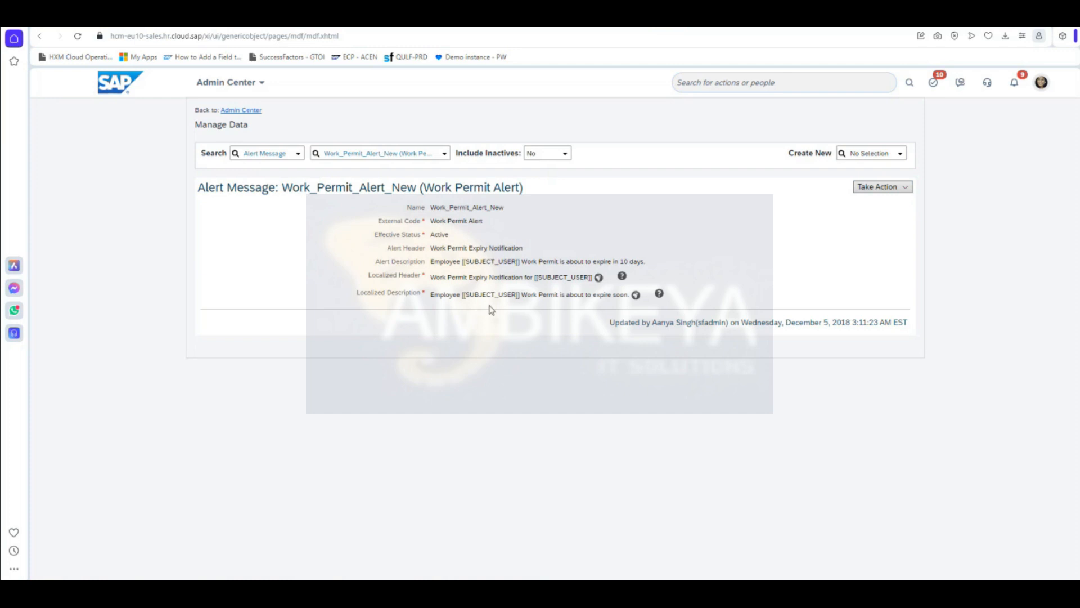
drag(520, 294, 465, 292)
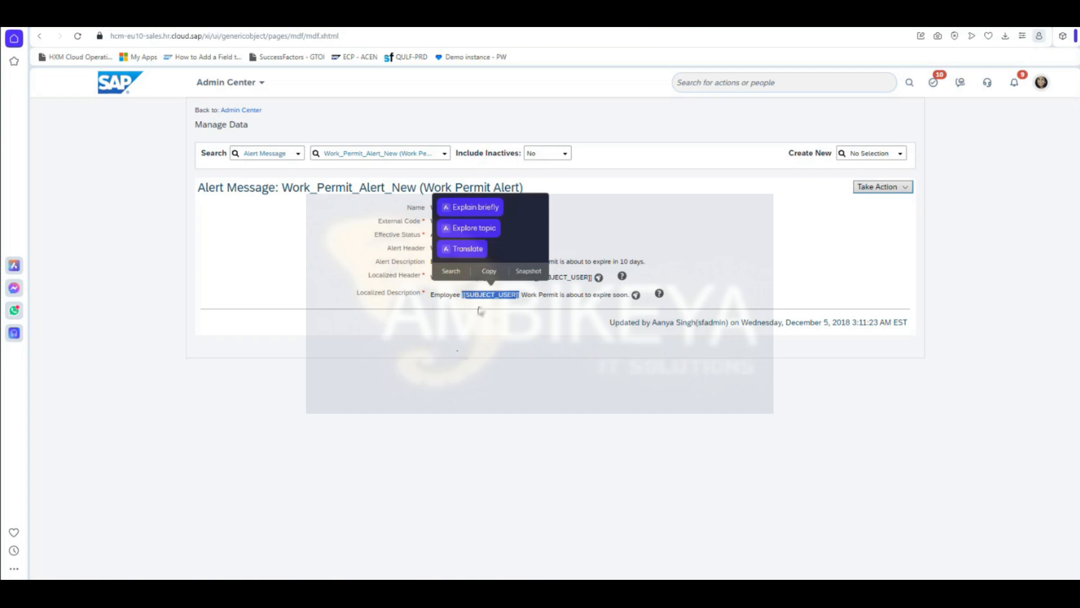
click(491, 297)
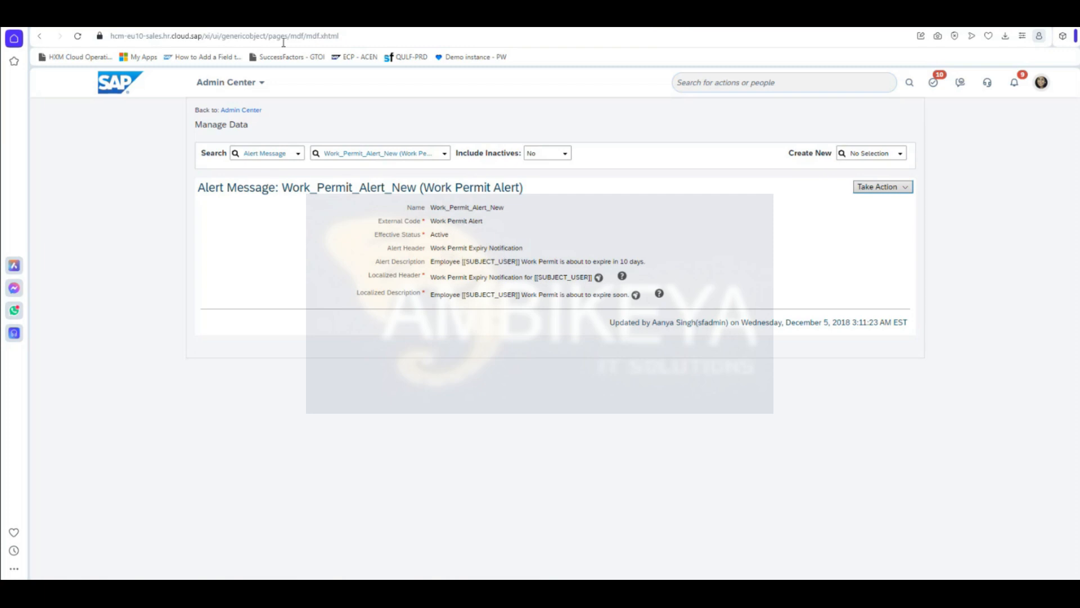
click(241, 109)
Step: Start a new Alert Message record via Manage Data's Create New
click(770, 85)
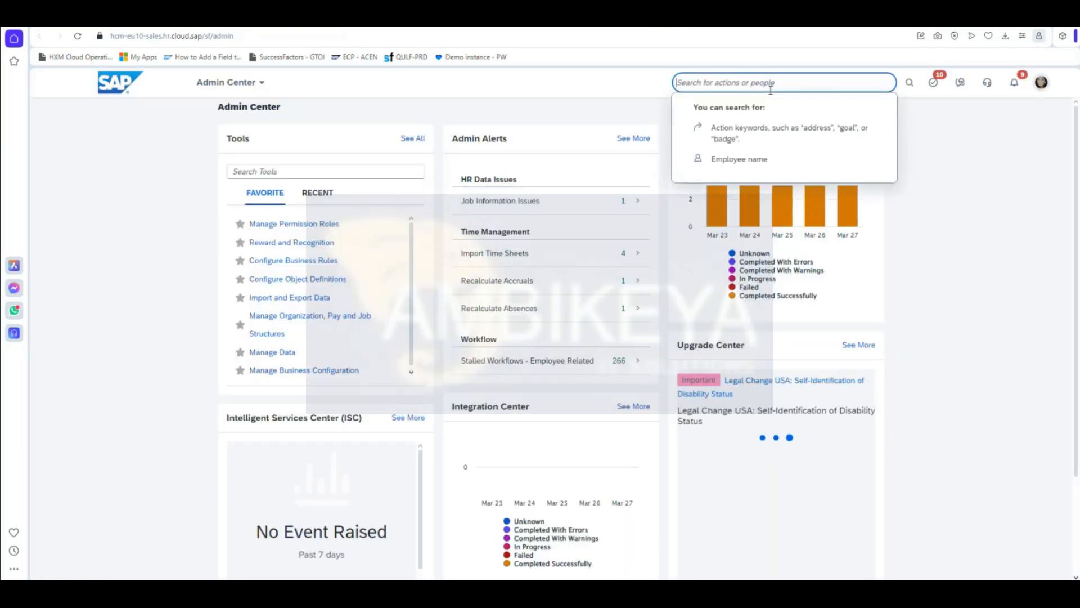
text(manage data)
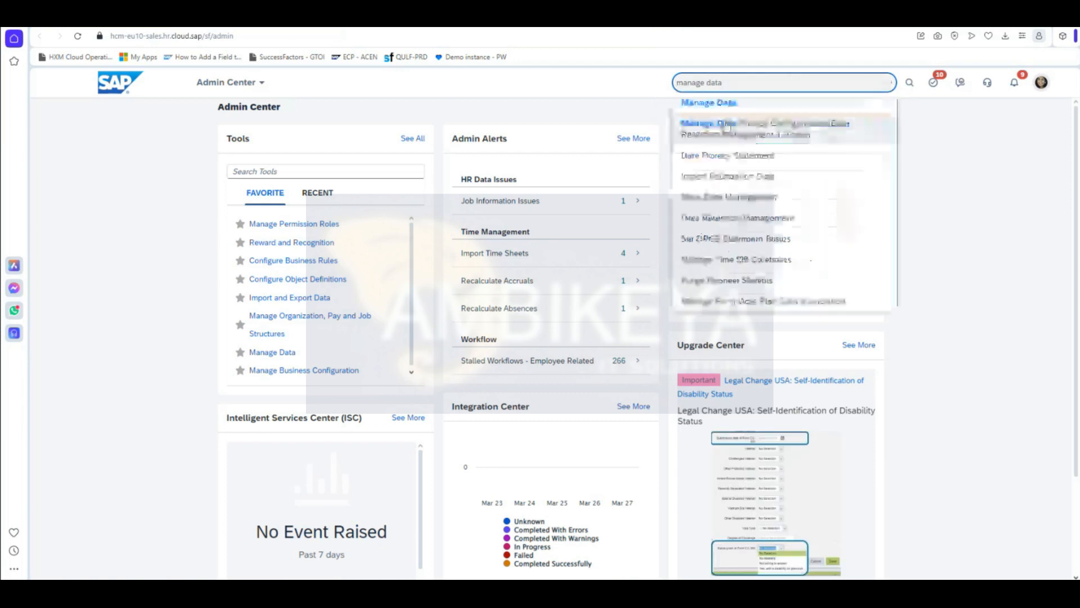
click(726, 105)
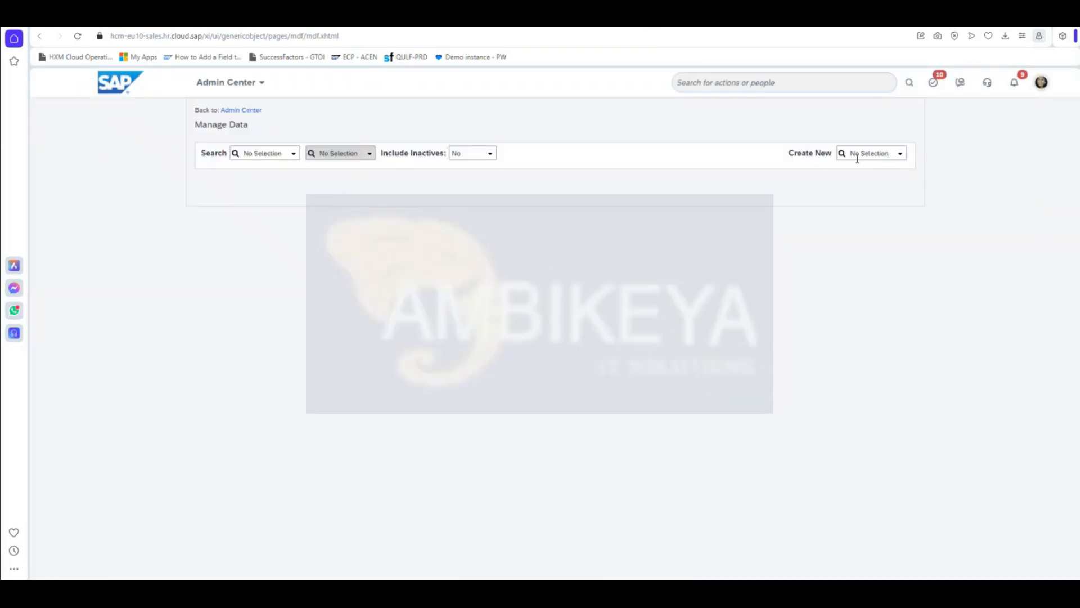
click(857, 158)
text(ale)
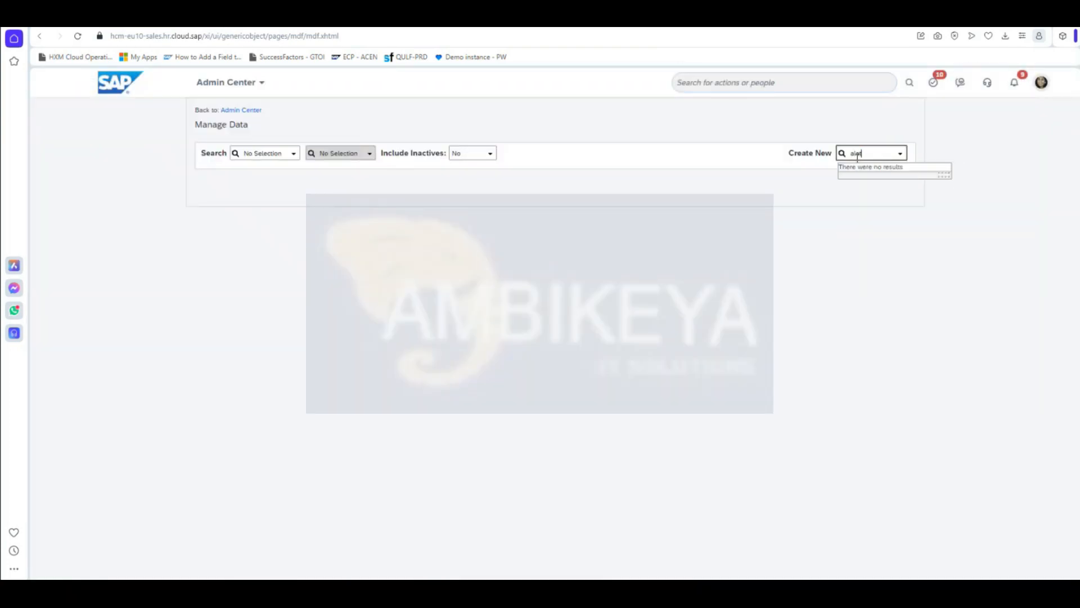
text(rt m)
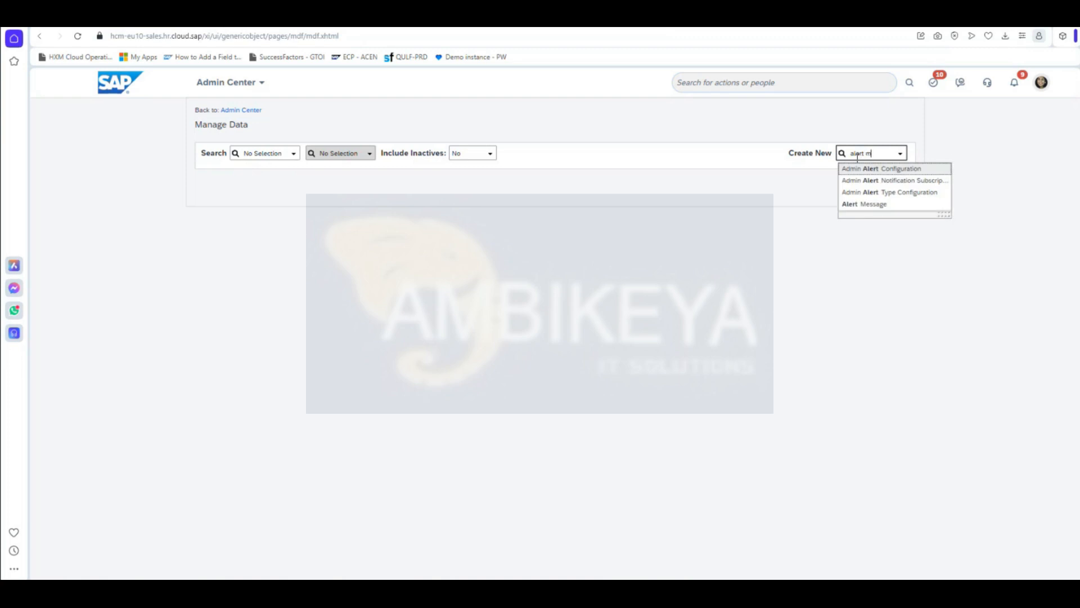
click(858, 168)
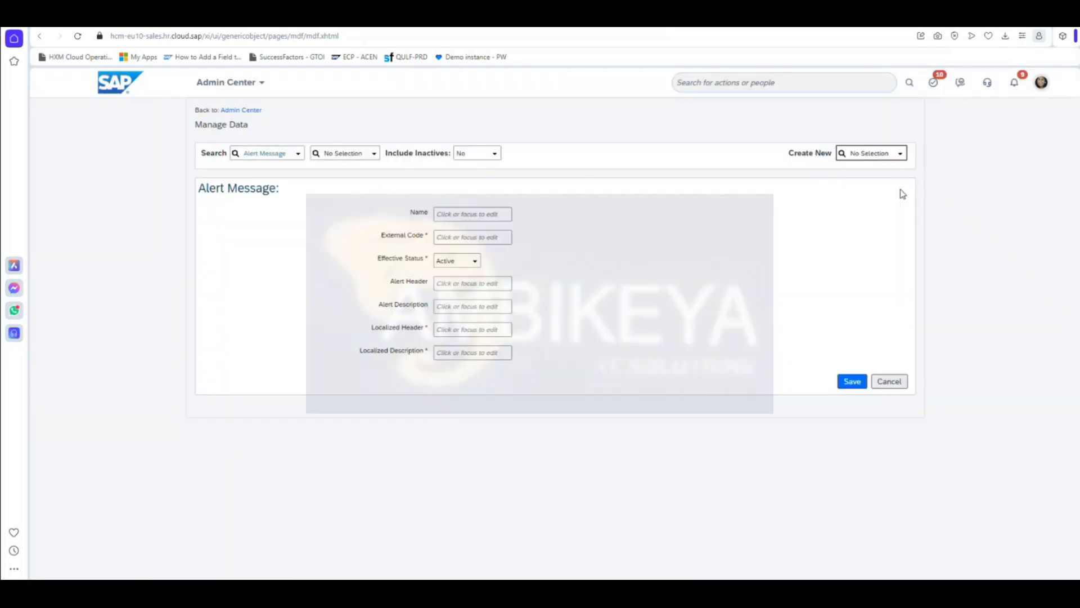
Step: Enter Name 'Probation End date Alert' and External Code 'Probation_end_date_alert'
click(448, 215)
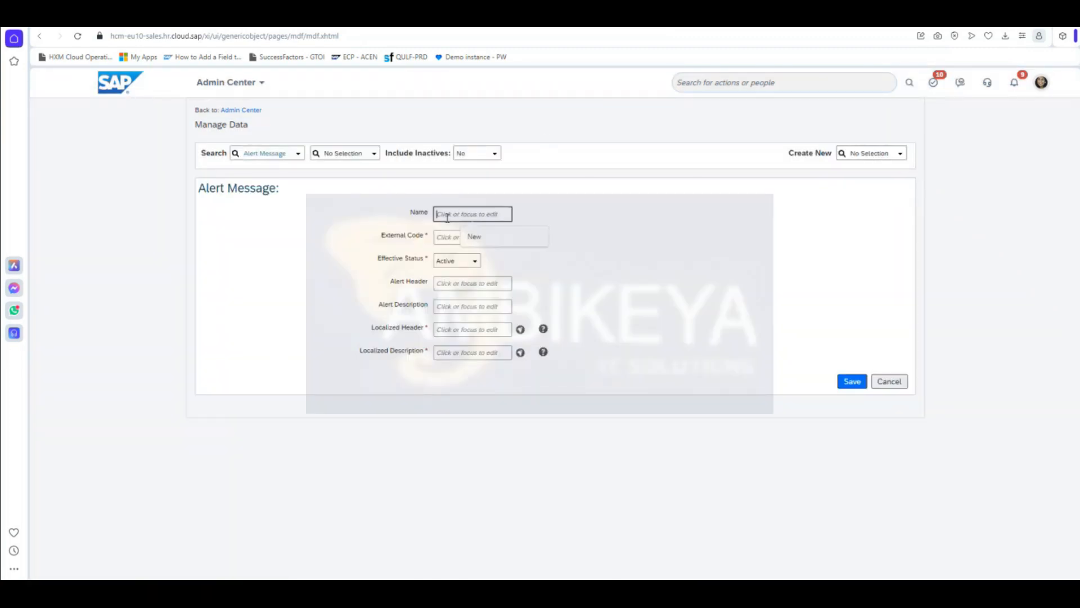
text(Probation End date Alert)
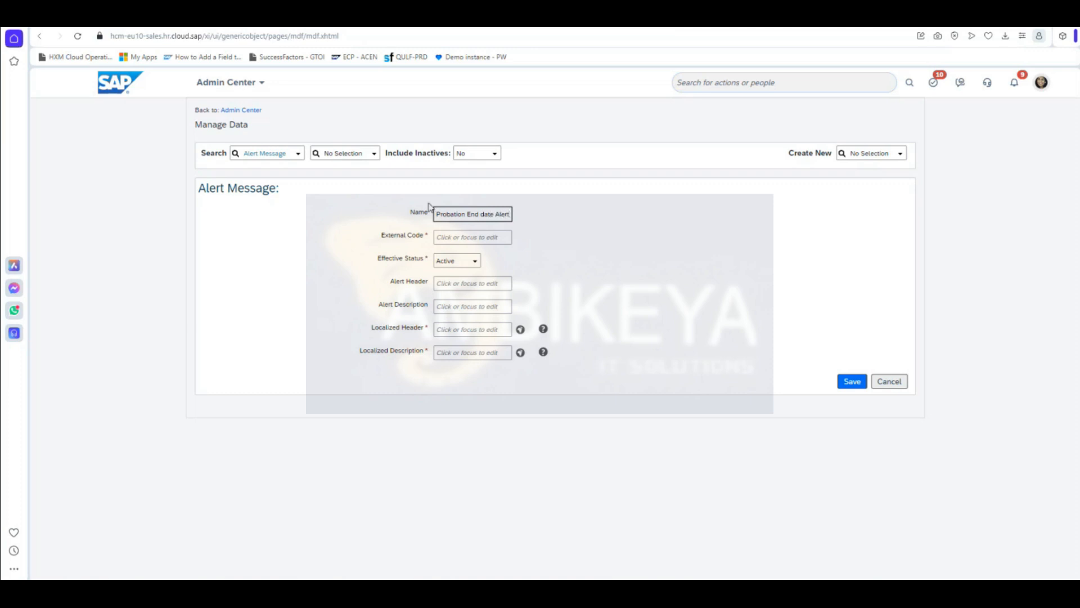
click(454, 239)
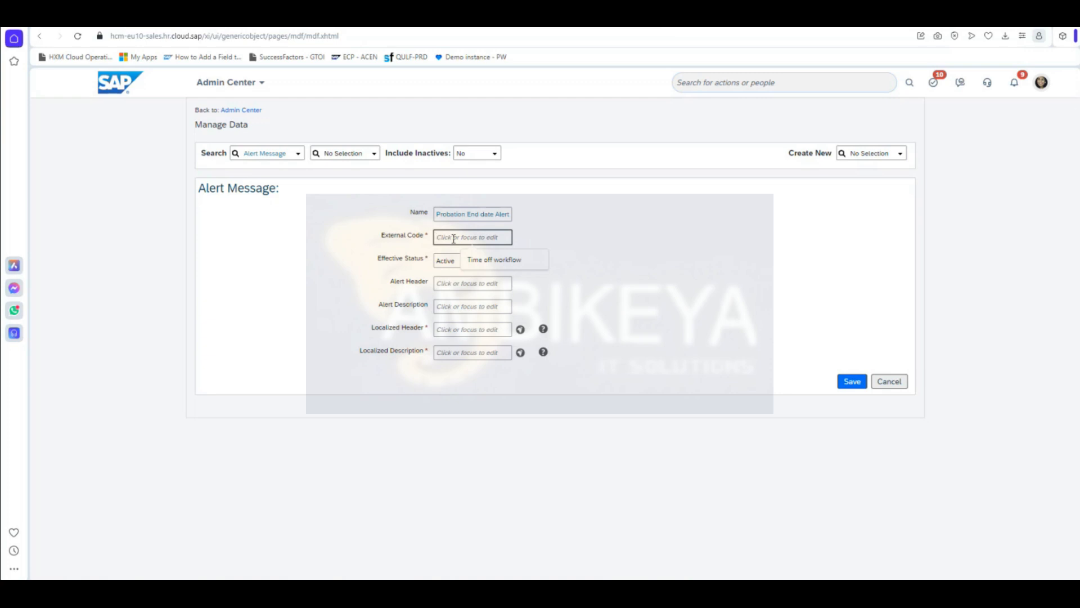
text(Pro)
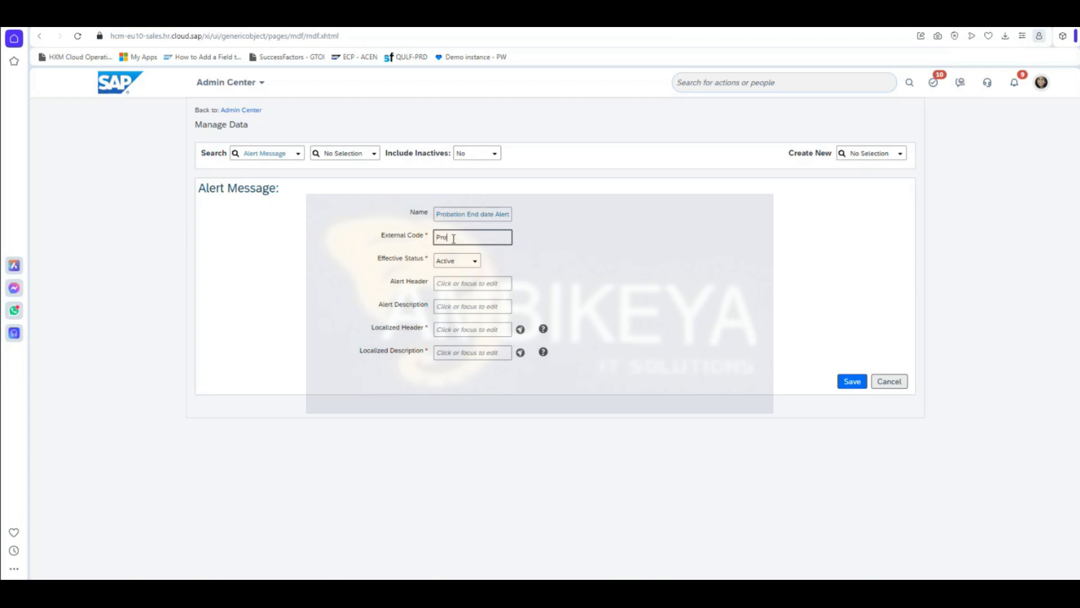
text(bation_end_date_alert)
Step: Enter header 'Probation End Date Aert Notification' and begin the description with 'Employee'
click(445, 284)
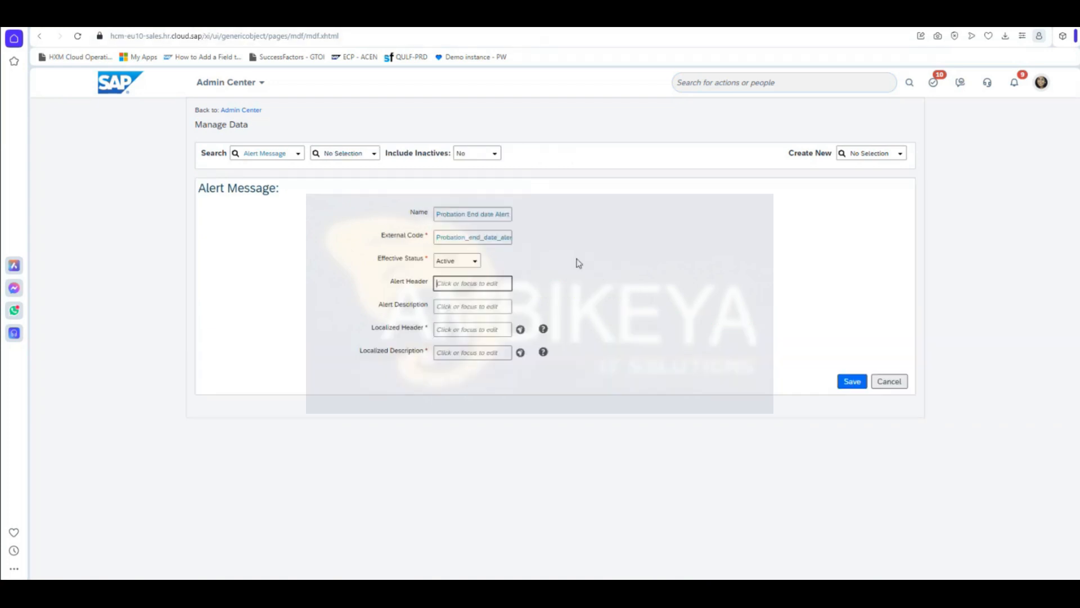
text(Probat)
text(ion End )
text(Date Ae)
text(rt Notif)
text(ication)
click(451, 304)
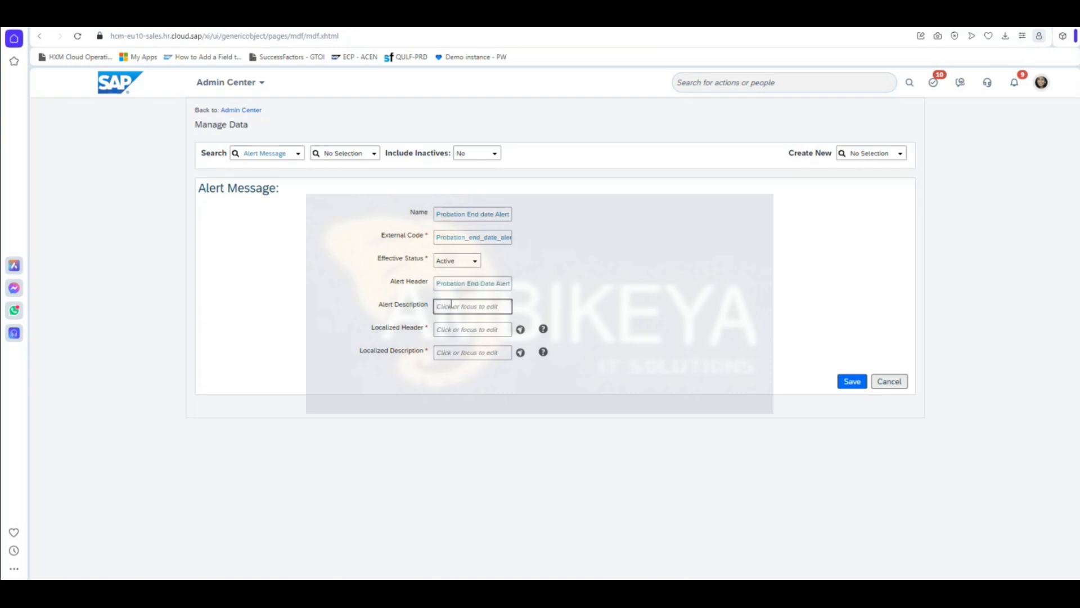
text(Employee)
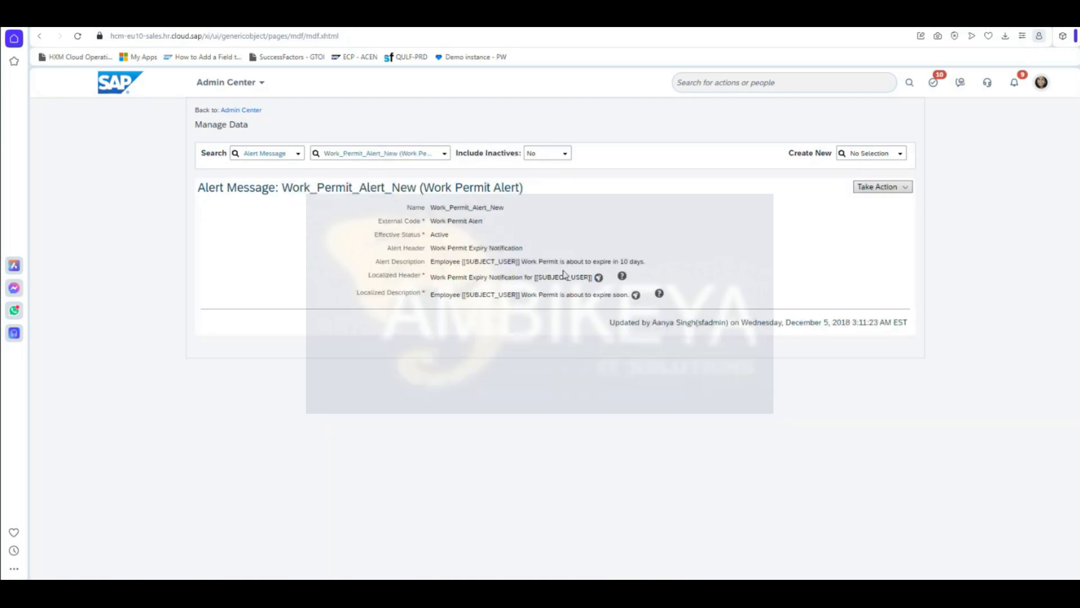
Step: Write the Alert Description as 'Employee [[SUBJECT_USER]] Probation is coming to end…', copying the placeholder from the Work Permit alert
drag(463, 261, 520, 260)
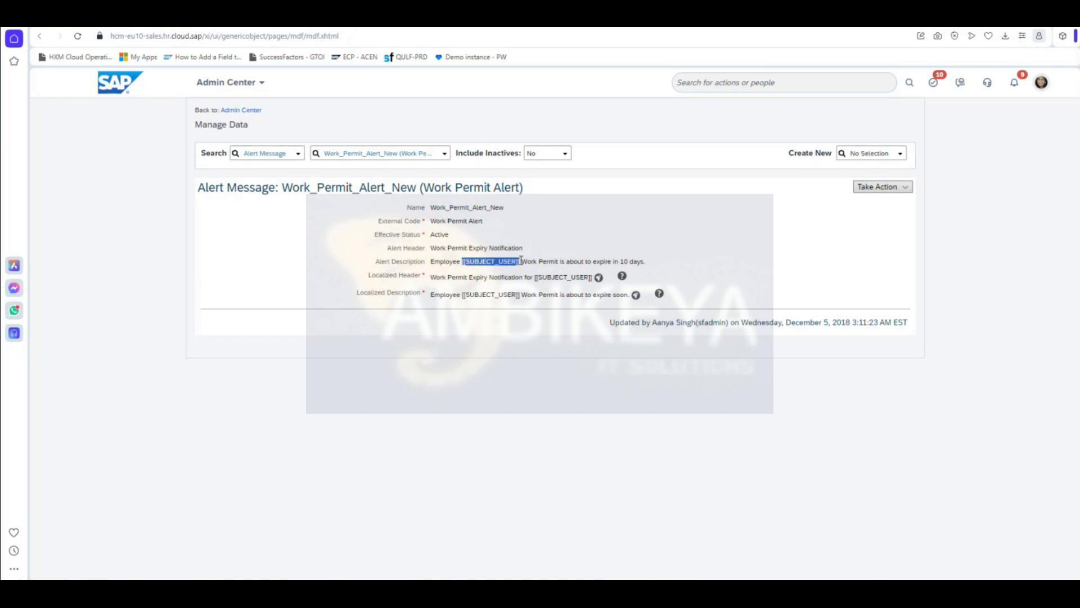
click(485, 234)
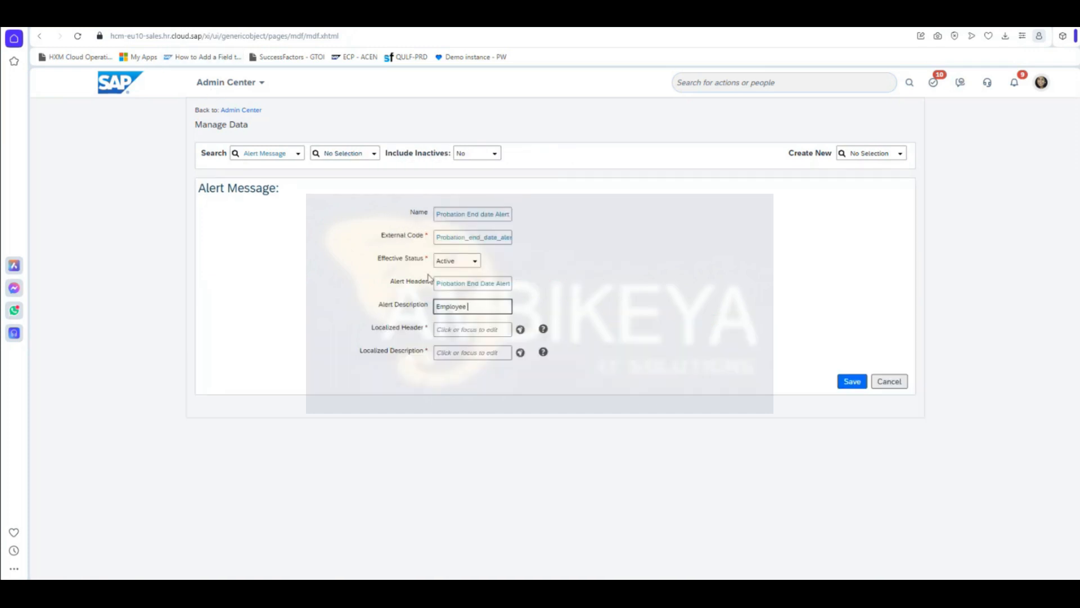
key(ctrl+v)
text(P)
text(robat)
text(ion is comin)
text(g to end)
text(n.)
Step: Copy the Alert Header and Alert Description into the Localized Header and Localized Description fields
click(453, 331)
click(450, 351)
click(463, 285)
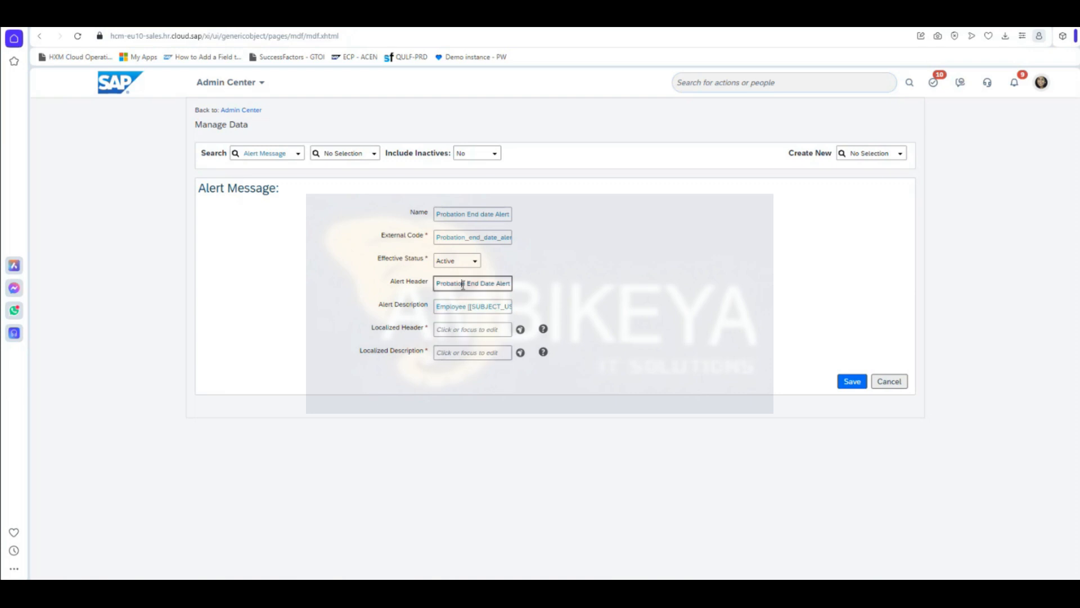
triple_click(463, 284)
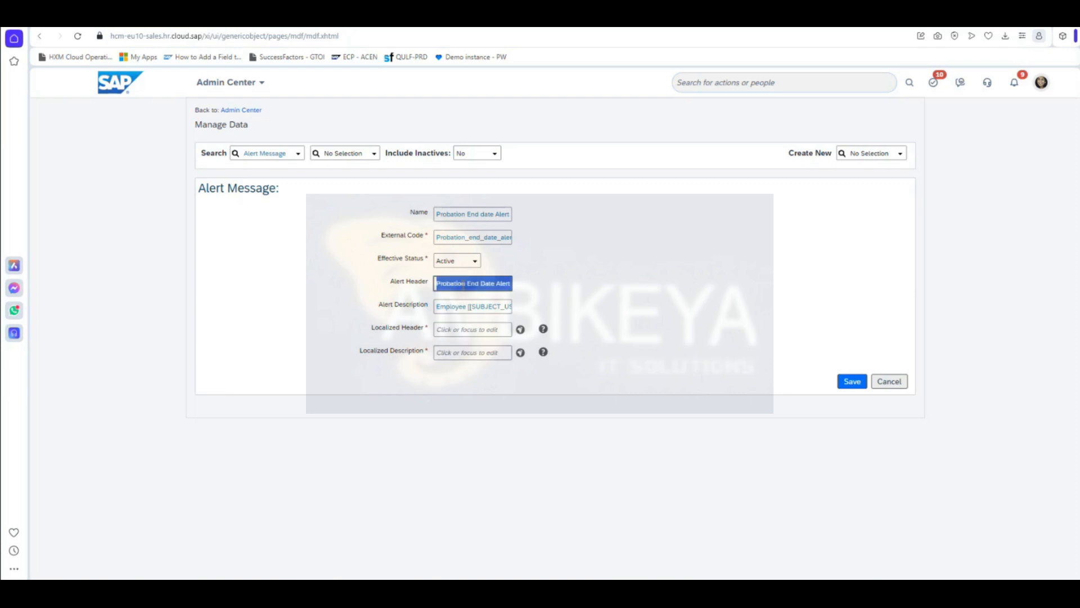
click(464, 329)
key(ctrl+v)
triple_click(470, 306)
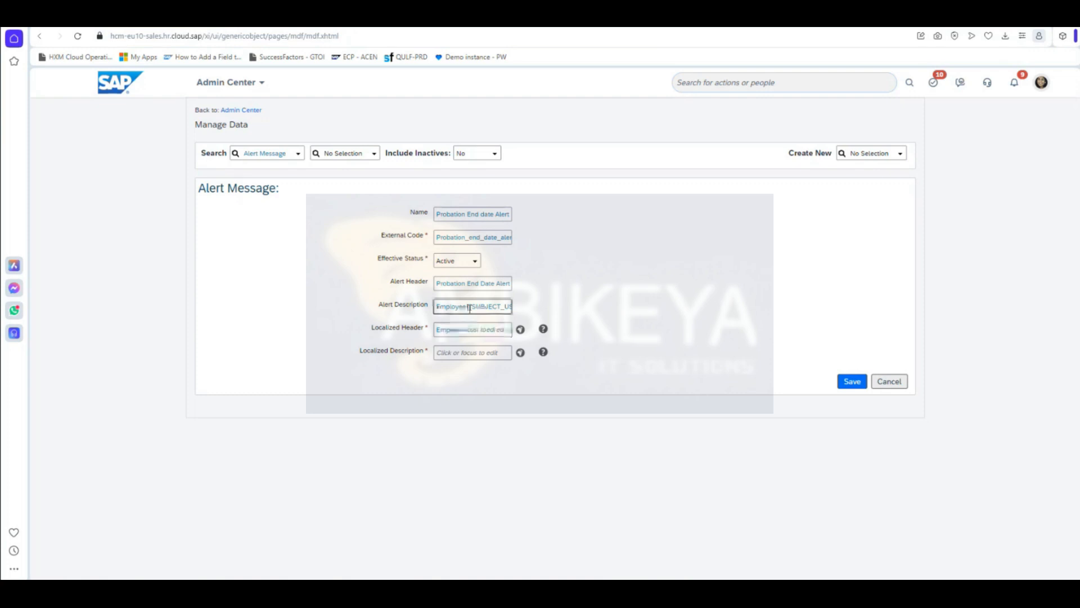
click(470, 352)
key(ctrl+v)
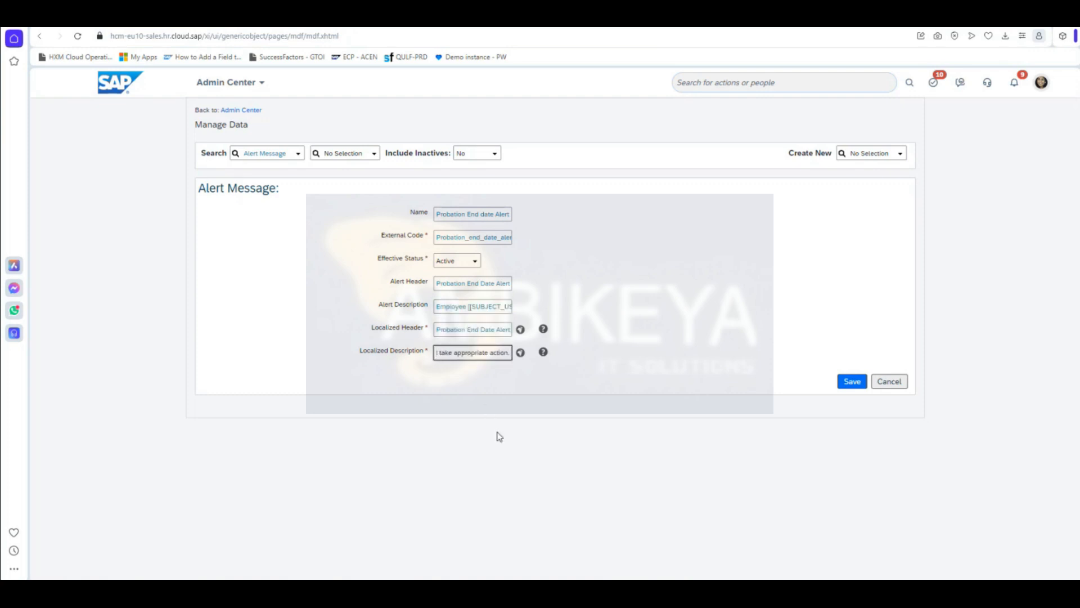
Step: Save the alert message and review the planned setup steps in the Word notes
click(853, 382)
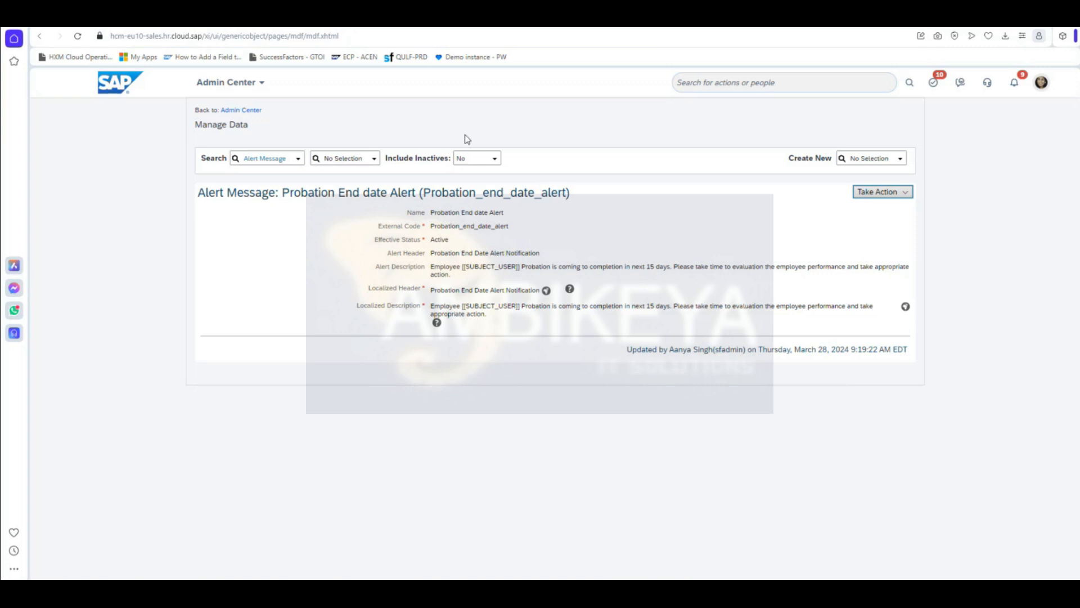
key(alt+Tab)
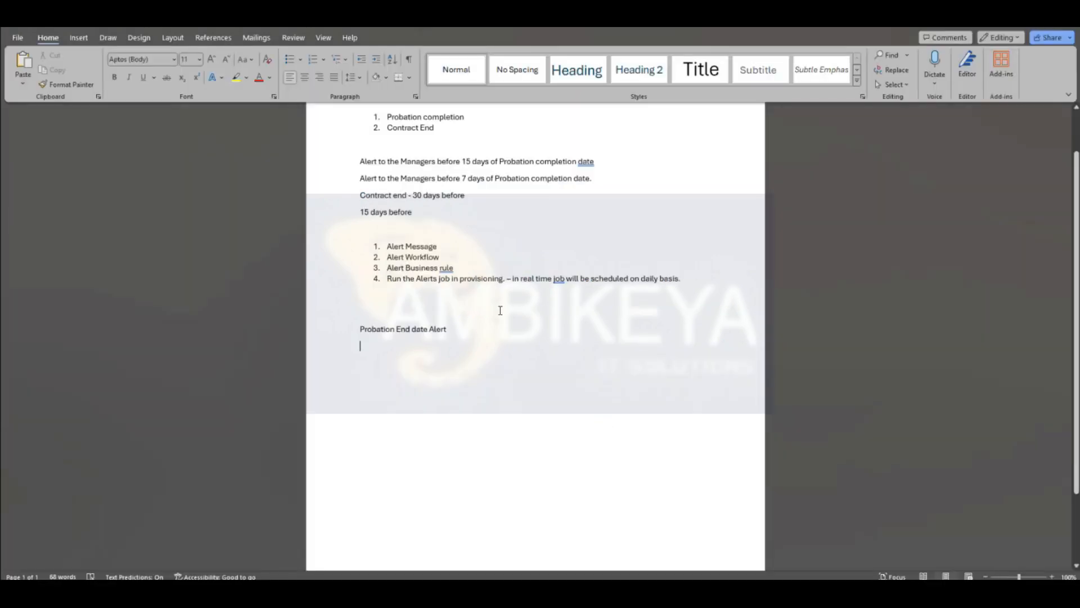
click(434, 246)
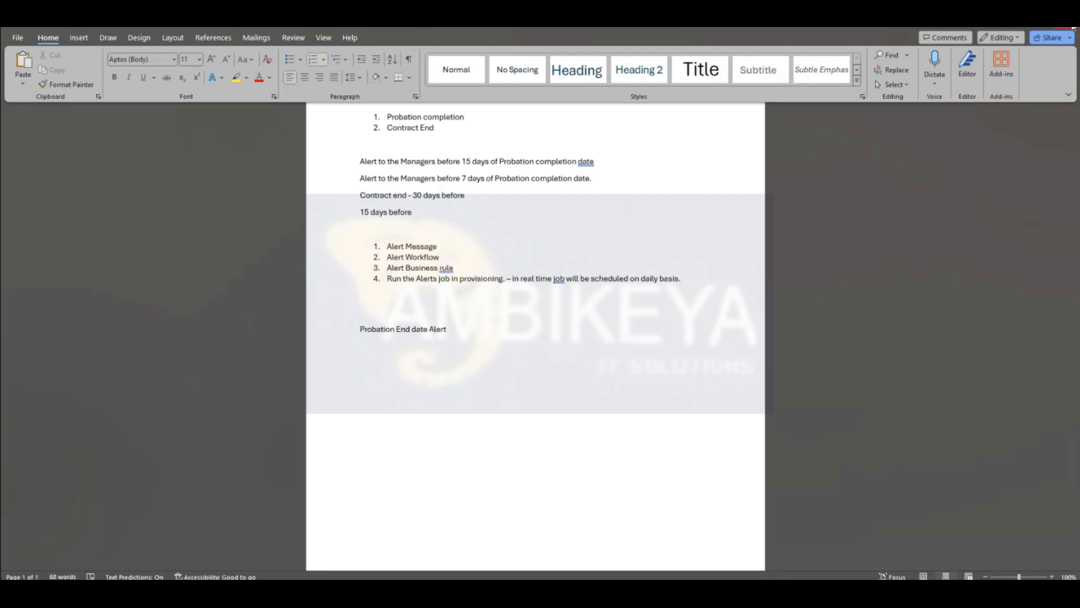
key(alt+Tab)
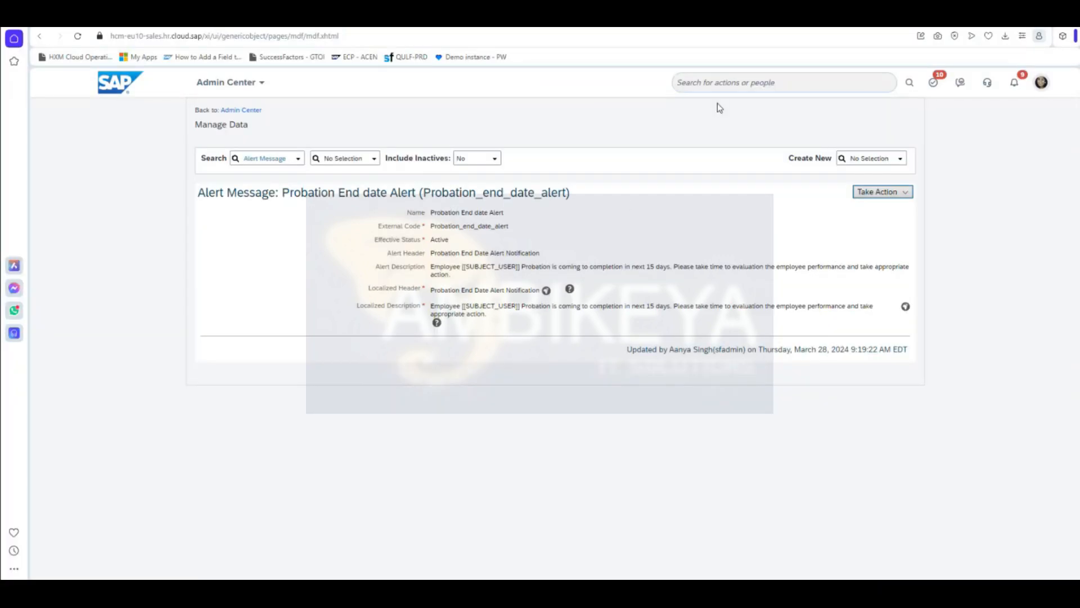
Step: Search 'manage org pay' to open Manage Organization, Pay and Job Structures and look up Workflow under Create New
click(711, 84)
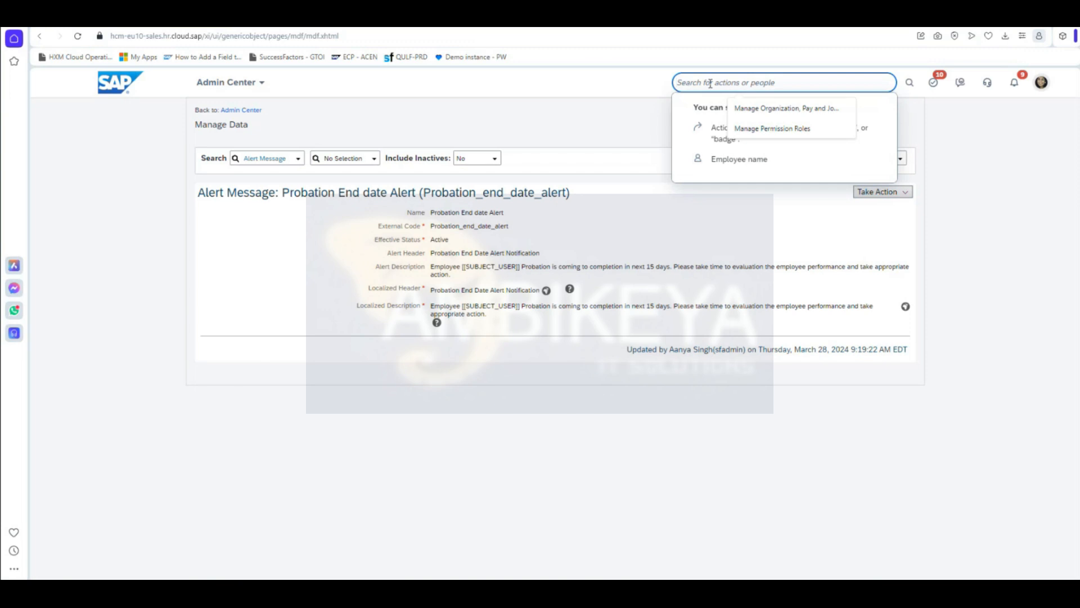
text(manage)
text(rg pay)
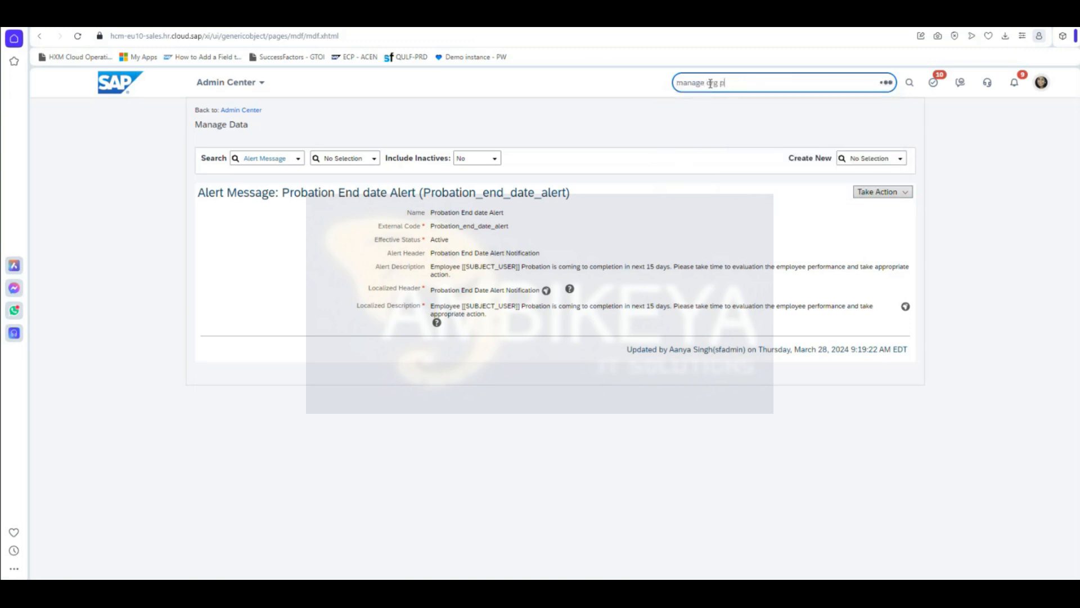
click(730, 111)
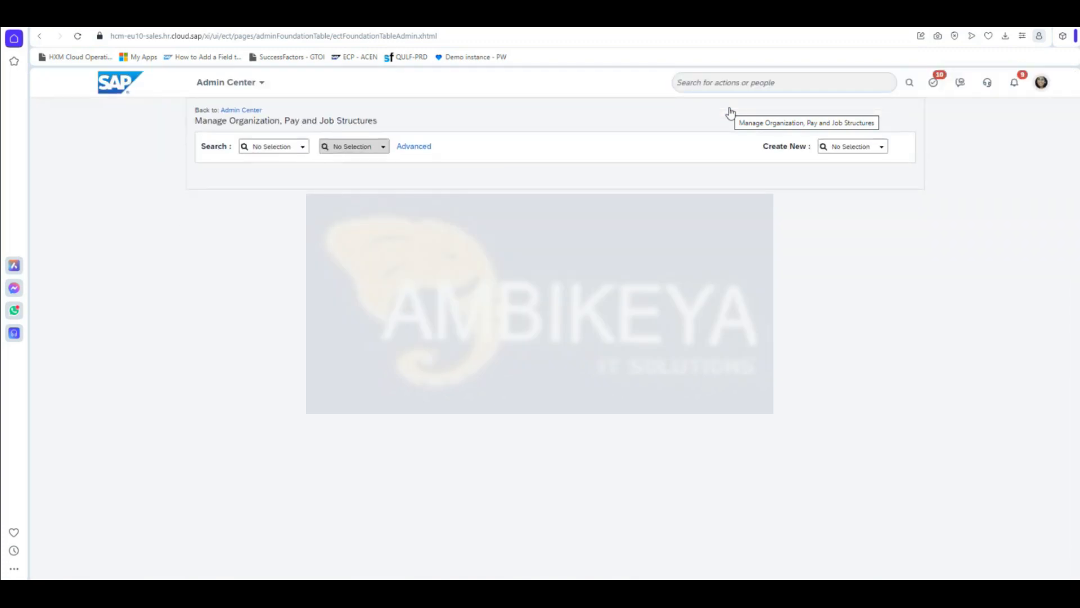
click(837, 145)
text(wor)
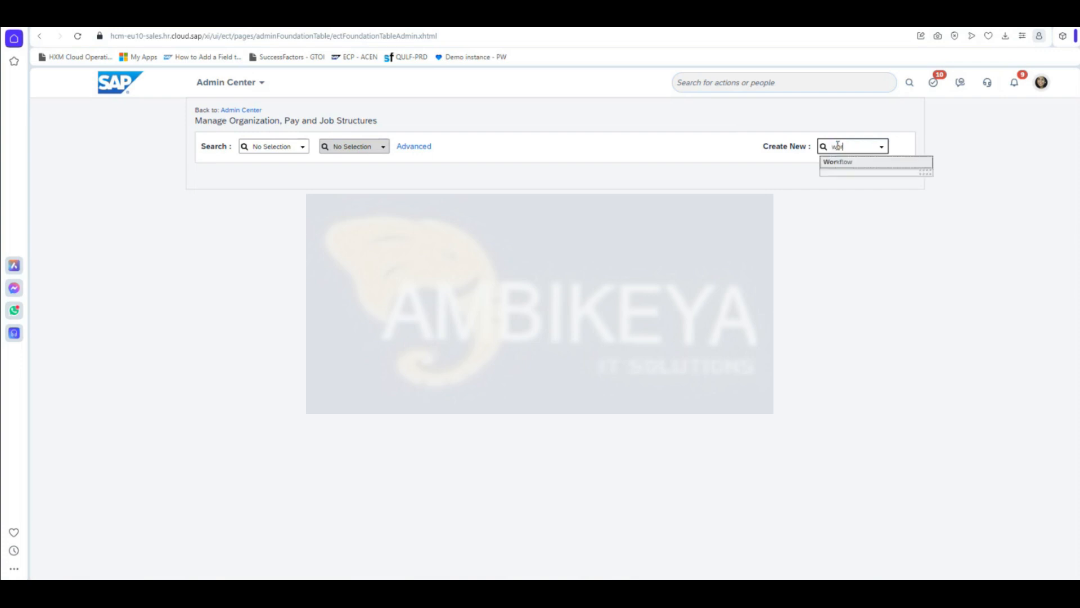
text(kflo)
Step: Create a new Workflow with Workflow ID Probation_End_Date_Alert
click(855, 161)
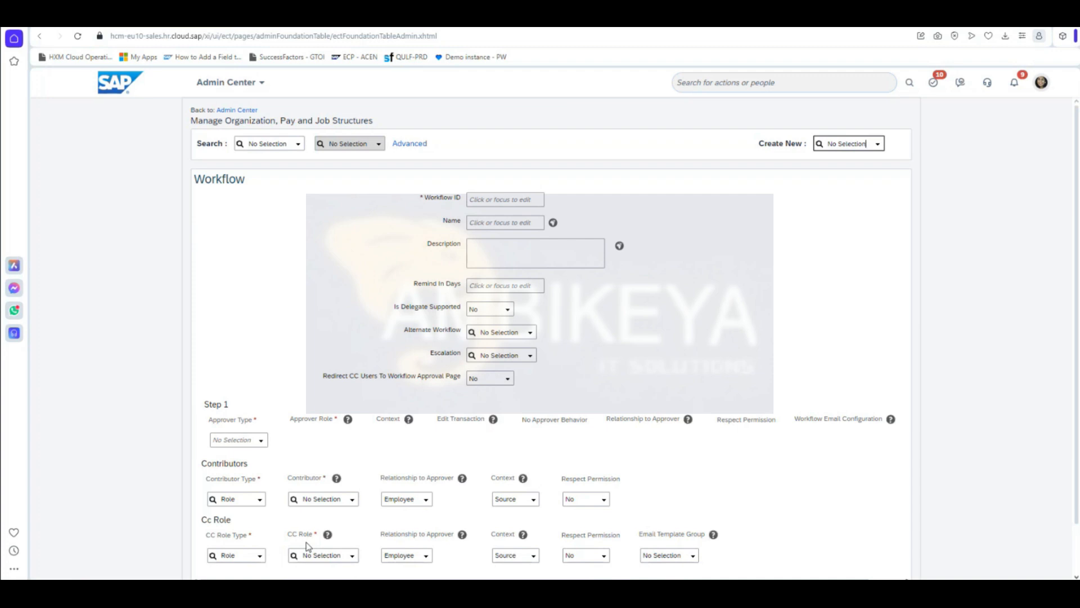
scroll(675, 441, down, 1)
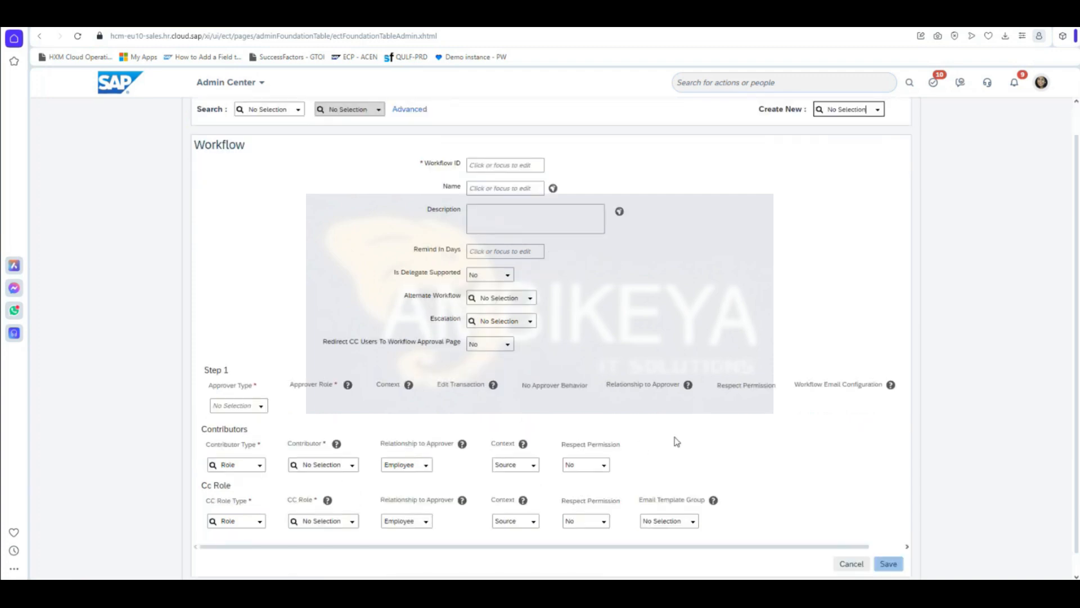
click(492, 143)
text(Probation_End_Date)
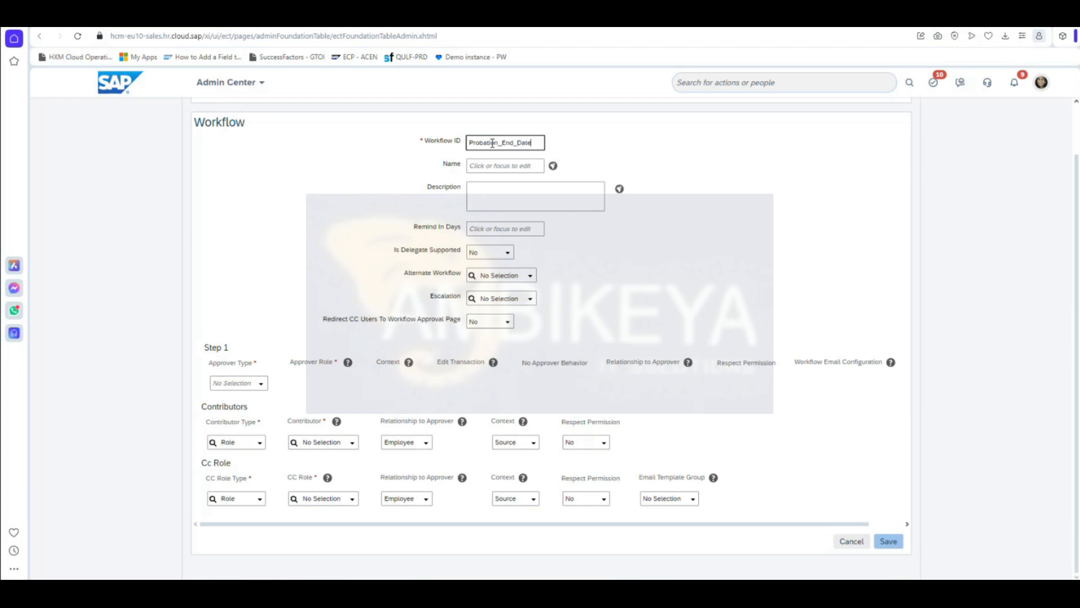
text(_Alert)
Step: Set the workflow Name to 'Probation end date alert', trimming the extra trailing text
click(505, 166)
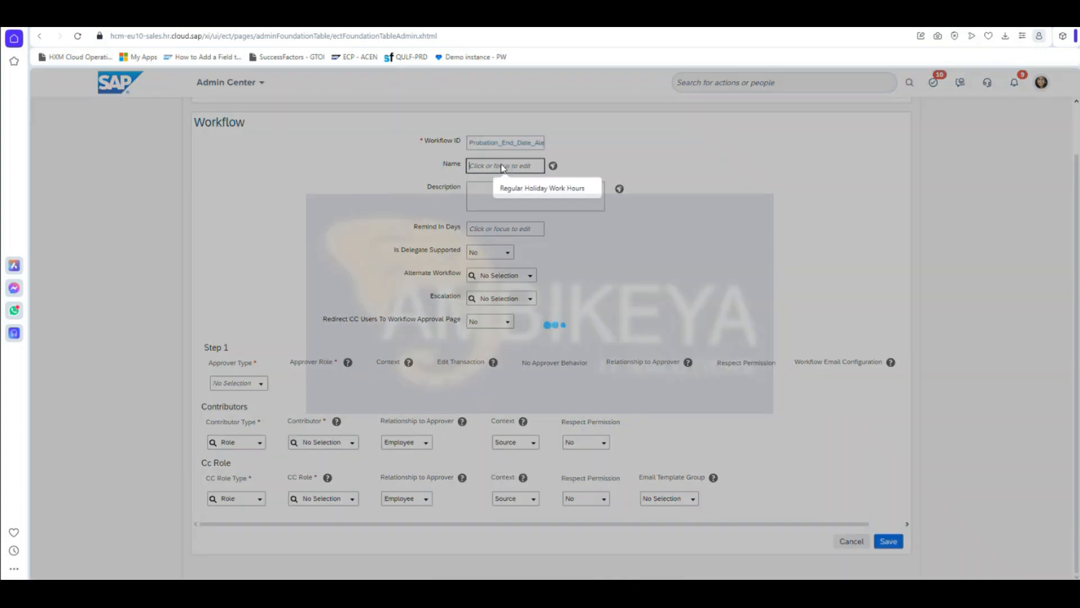
text(Probation)
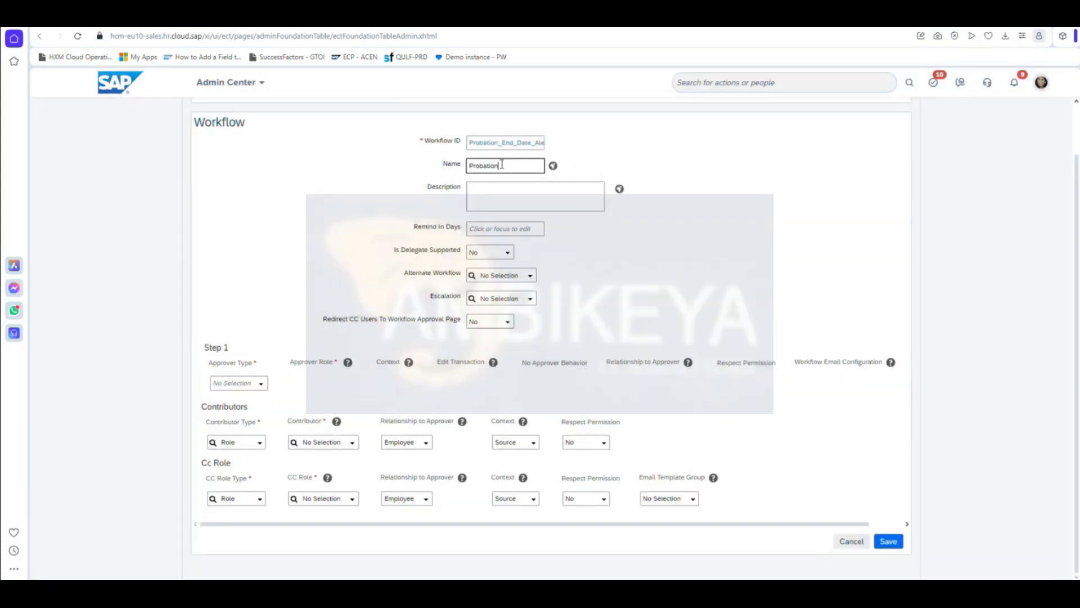
text( end date alert workflo)
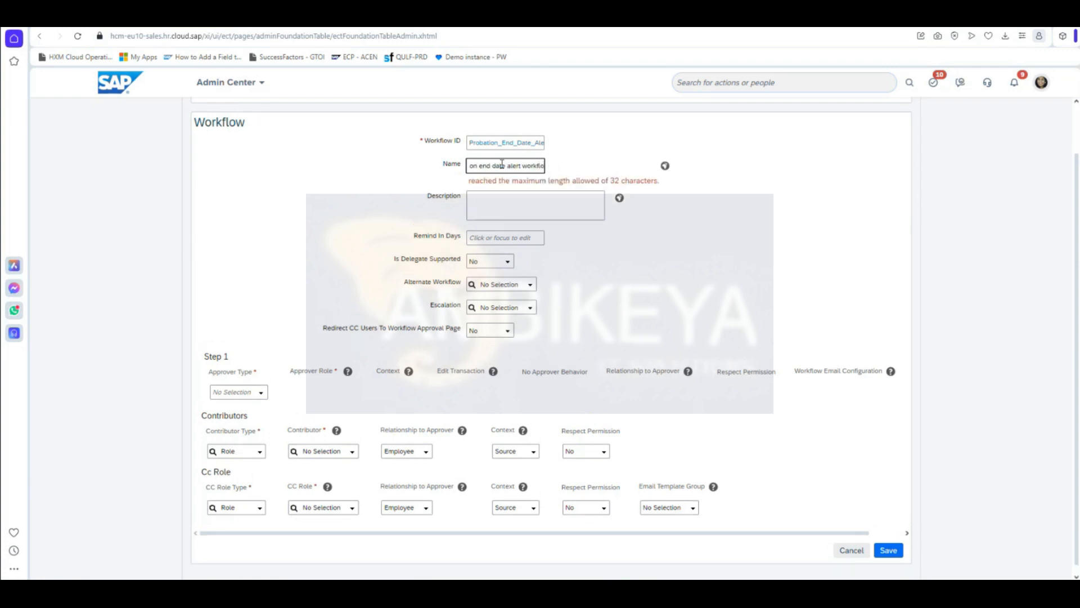
click(594, 276)
click(533, 167)
key(End)
key(BackSpace)
key(BackSpace)
key(BackSpace)
key(BackSpace)
key(BackSpace)
key(BackSpace)
key(BackSpace)
key(BackSpace)
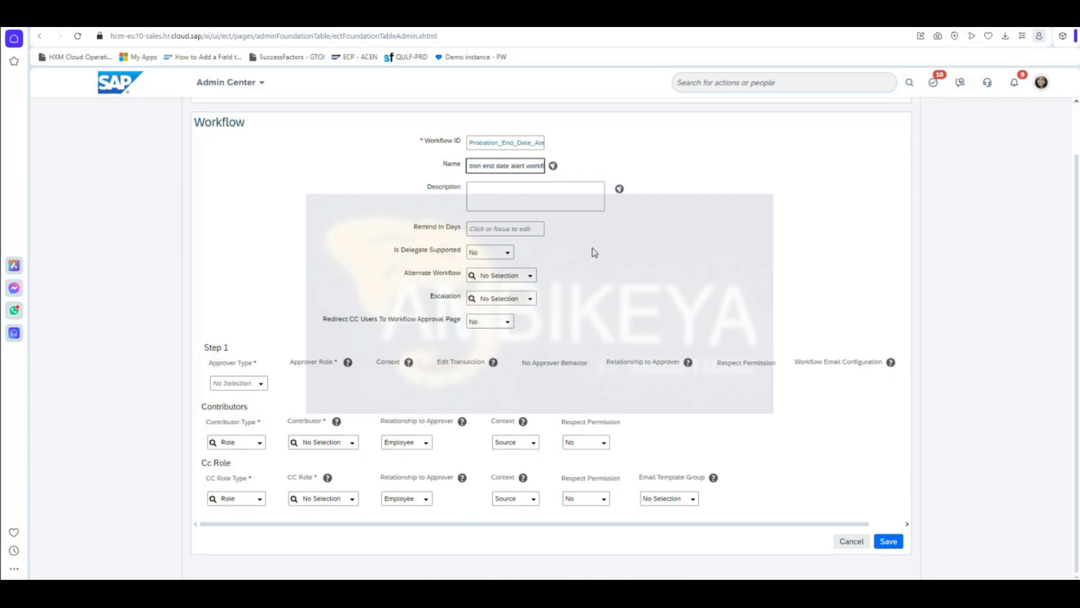
click(596, 251)
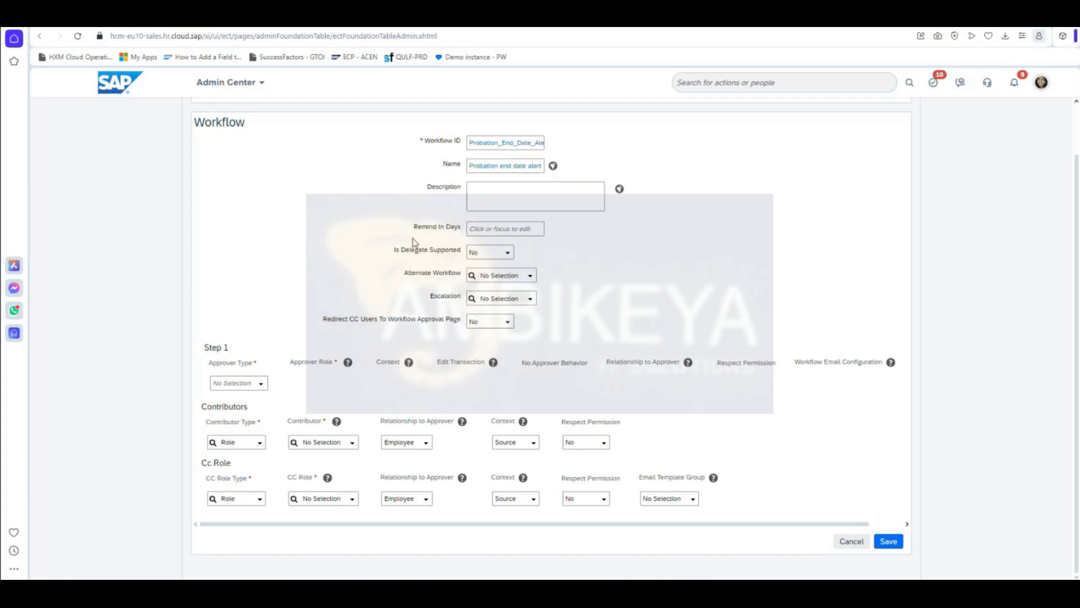
drag(395, 245, 569, 336)
Step: Add Manager as the workflow contributor with Contributor Type Role
click(260, 442)
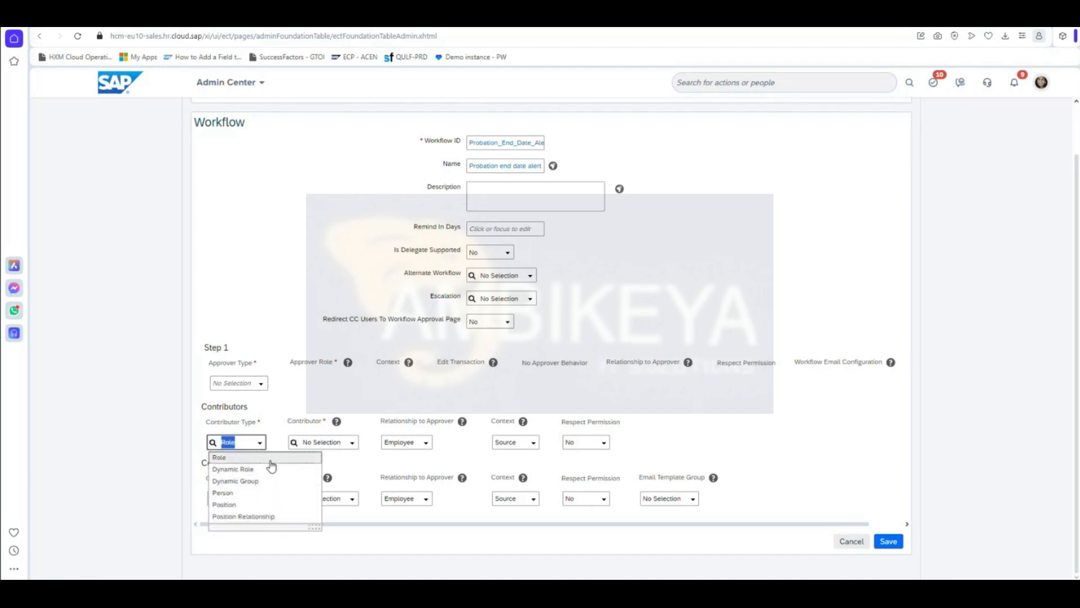
click(236, 457)
click(349, 444)
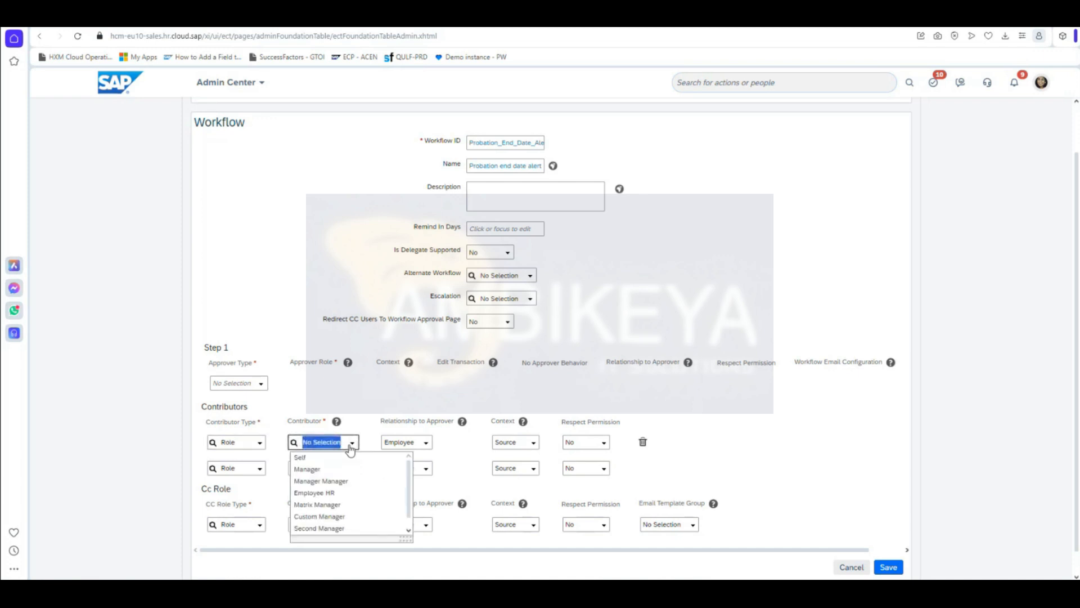
click(351, 474)
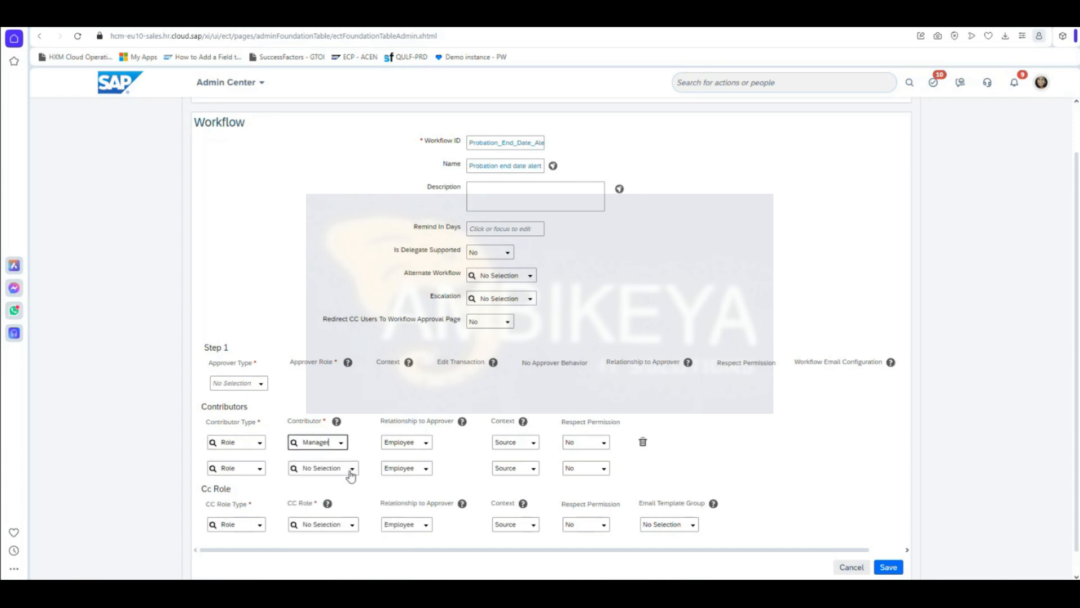
Step: Set Manager as the CC role with CC Role Type Role and save the workflow
click(259, 526)
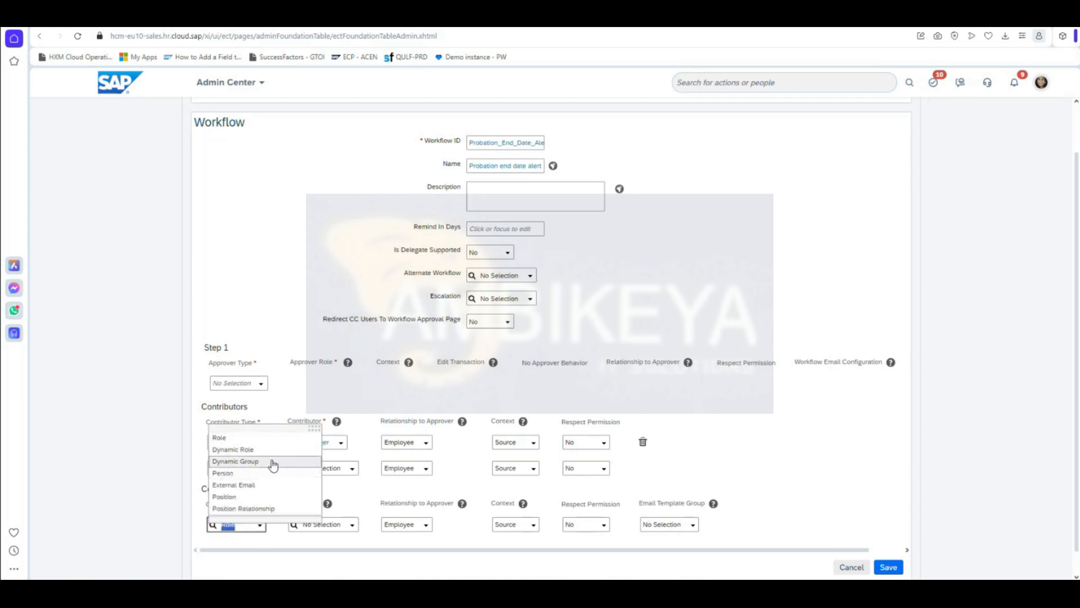
click(265, 437)
click(351, 527)
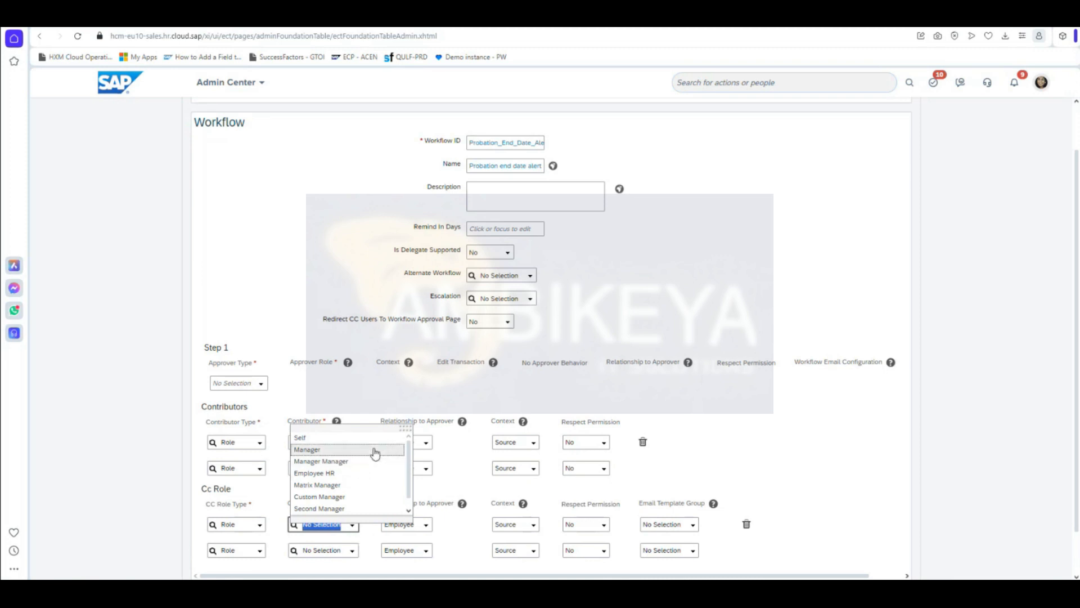
click(373, 450)
scroll(879, 429, down, 1)
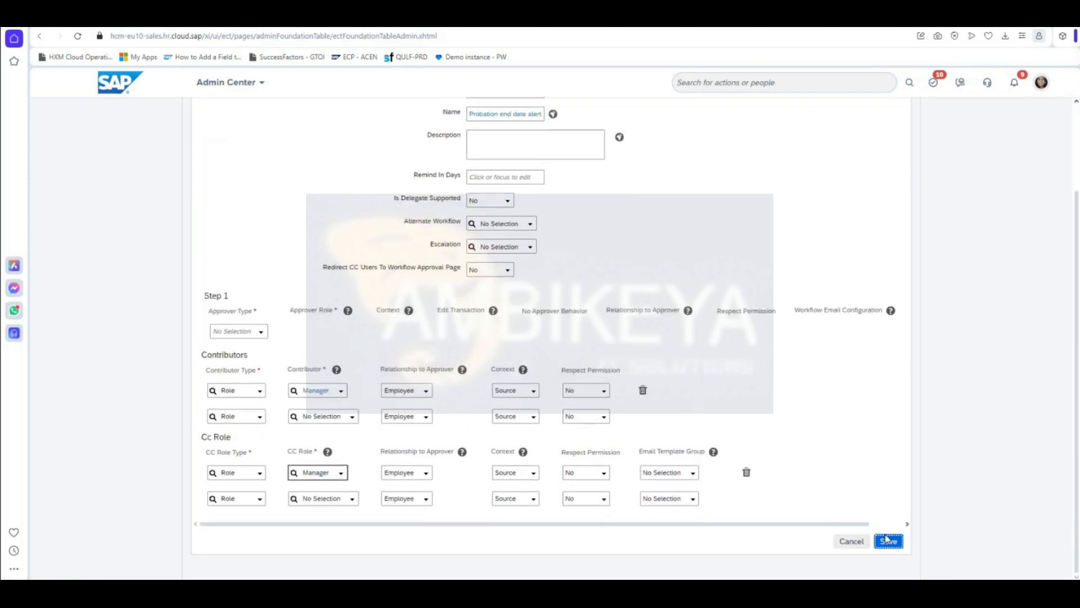
click(887, 540)
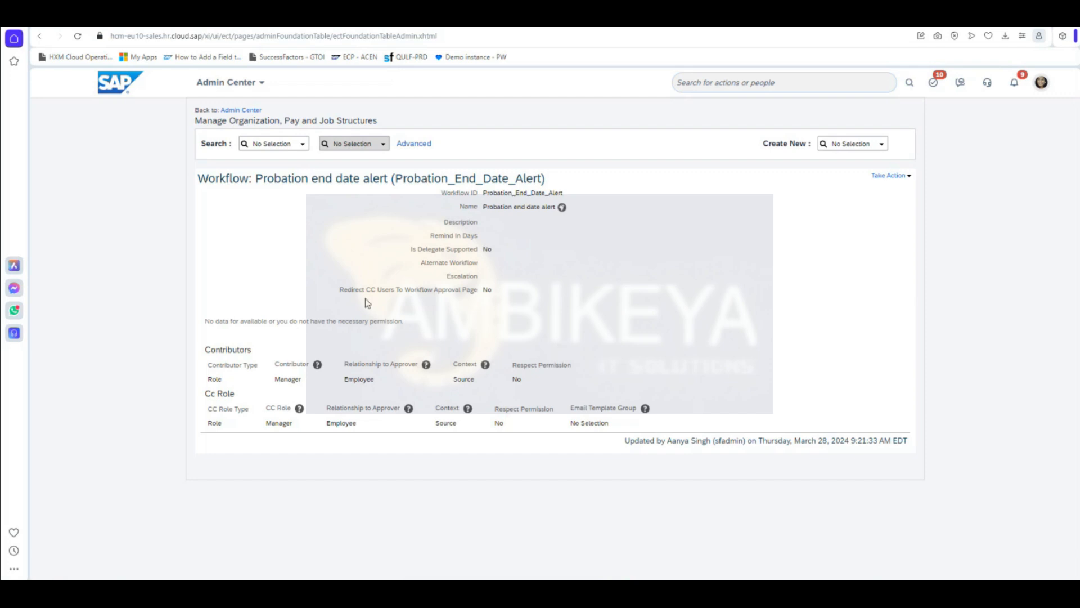
Step: Search 'configure business rule' and open Configure Business Rules
drag(542, 179, 396, 179)
click(661, 297)
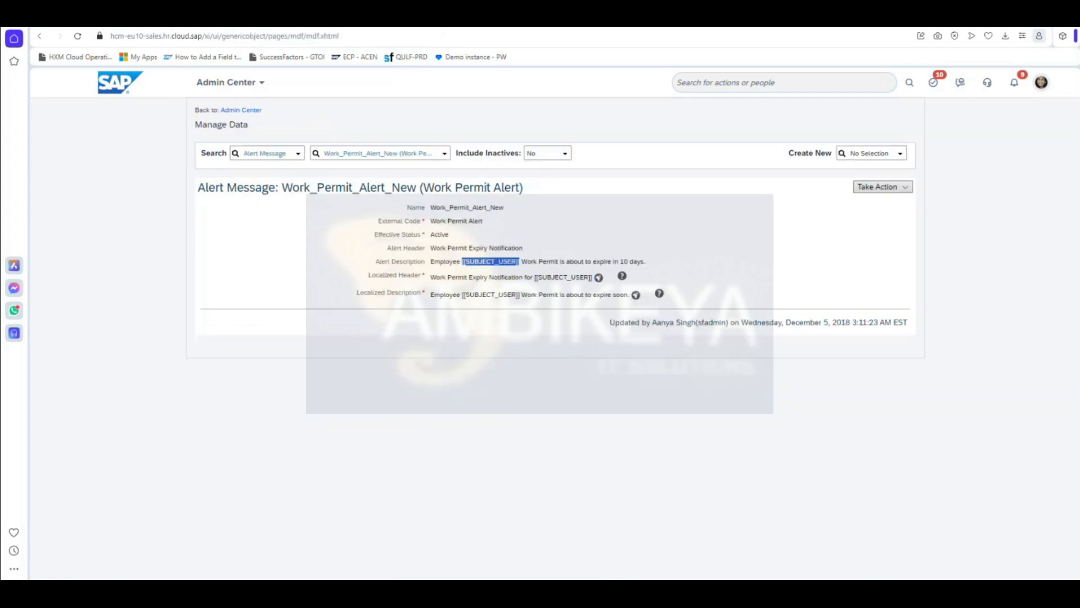
click(782, 83)
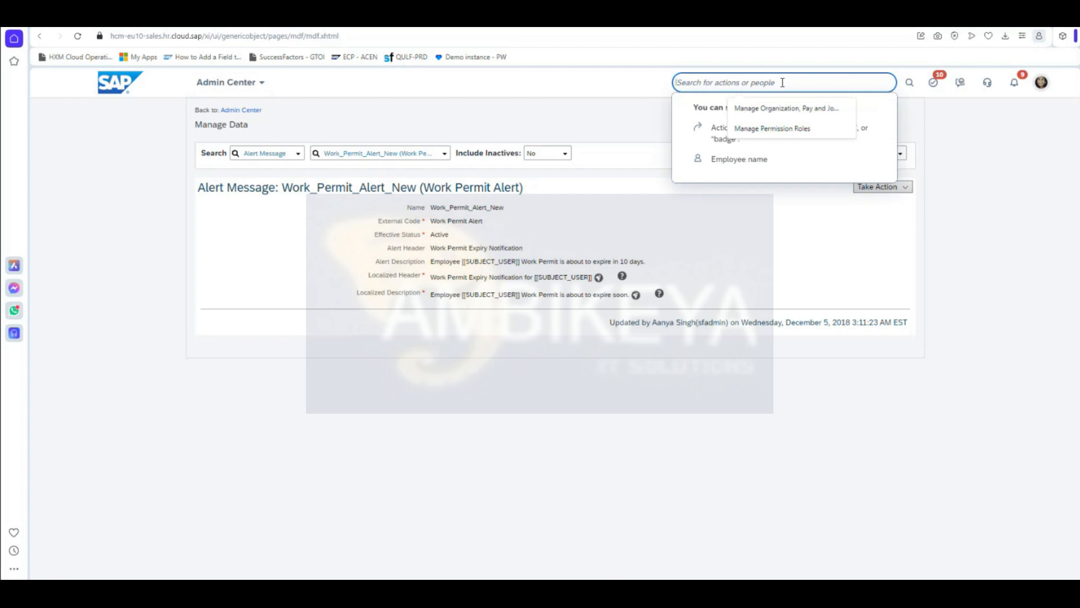
text(conf)
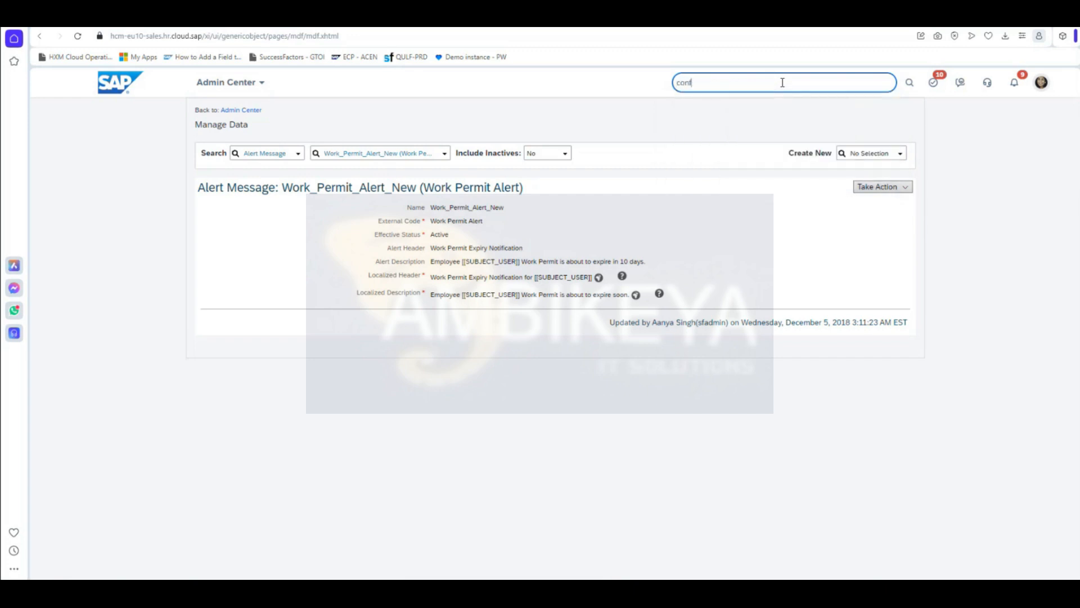
text(igure business rules)
click(741, 107)
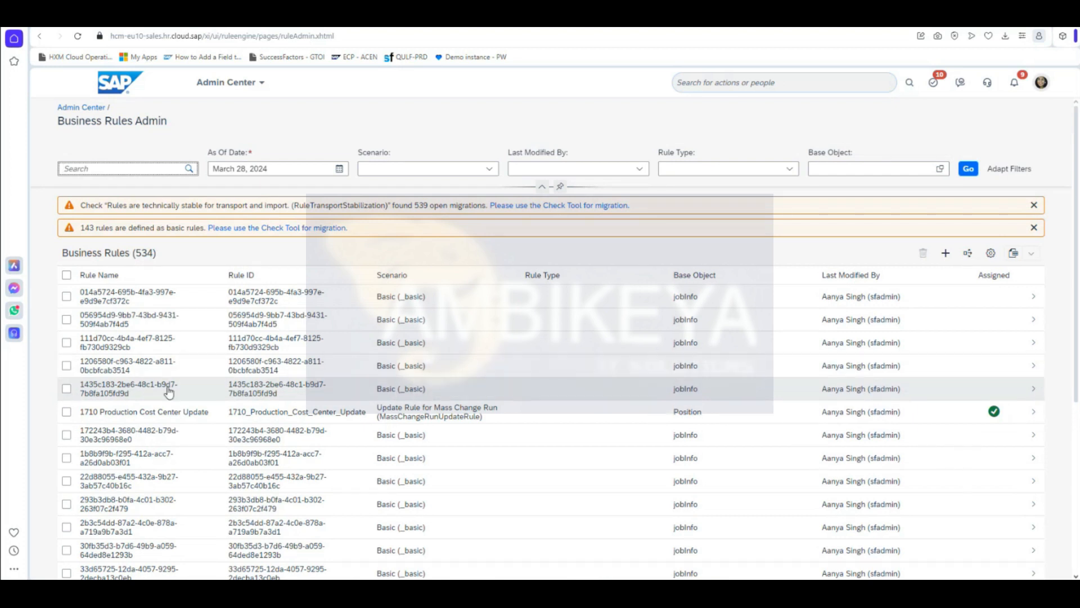
Step: Start a new business rule with the Employee Central Core scenario 'Trigger Rules to Generate Employee Central Alerts'
click(946, 254)
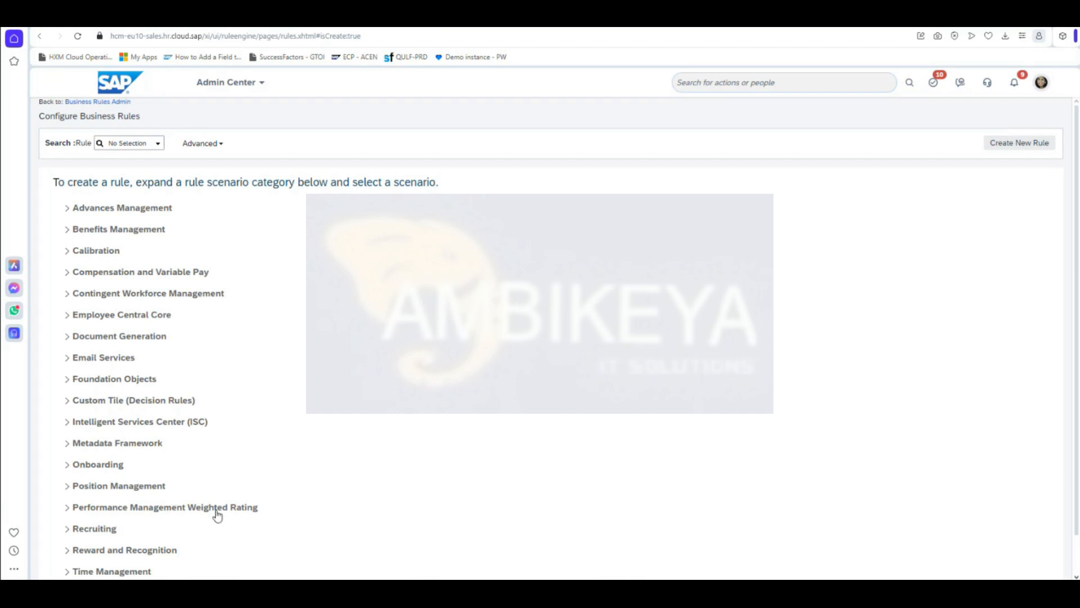
scroll(218, 514, down, 1)
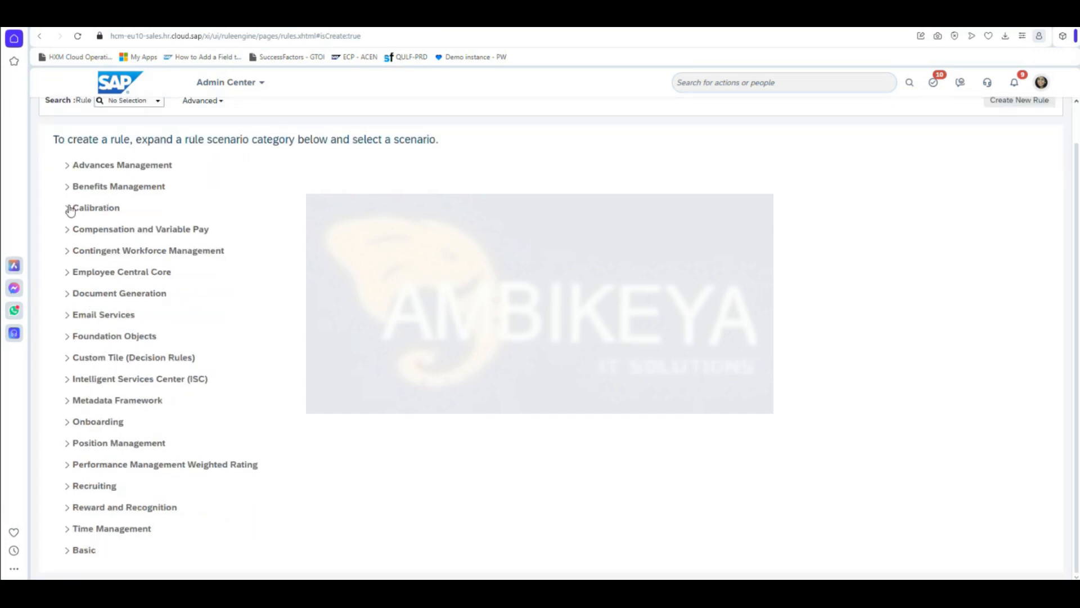
click(66, 273)
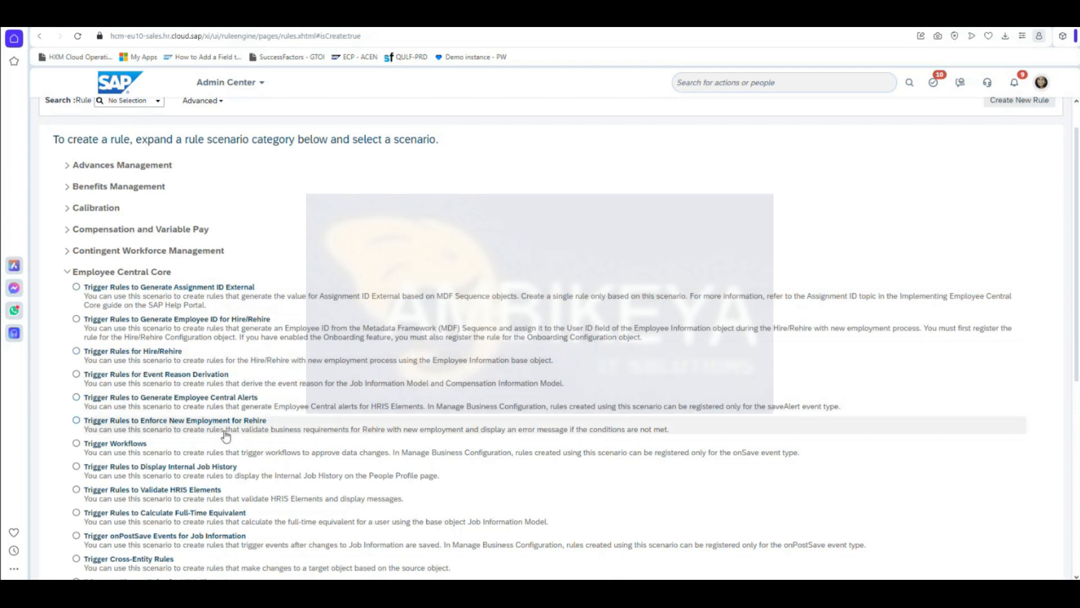
scroll(232, 422, down, 2)
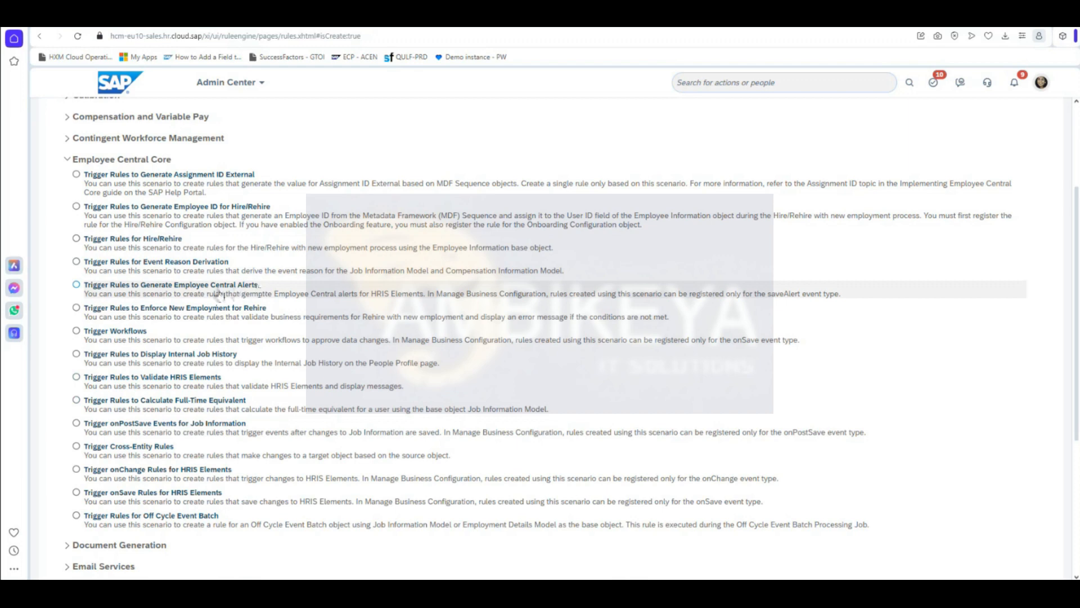
click(77, 285)
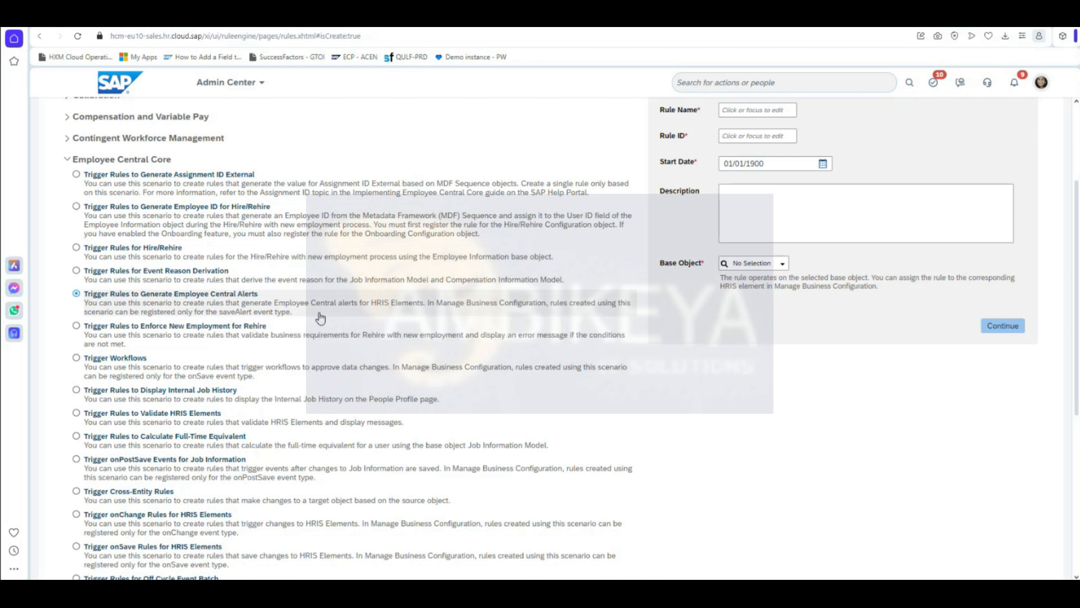
Step: Name the rule Probation_End_Date_Alert_15days so its Rule ID fills in
scroll(800, 404, up, 1)
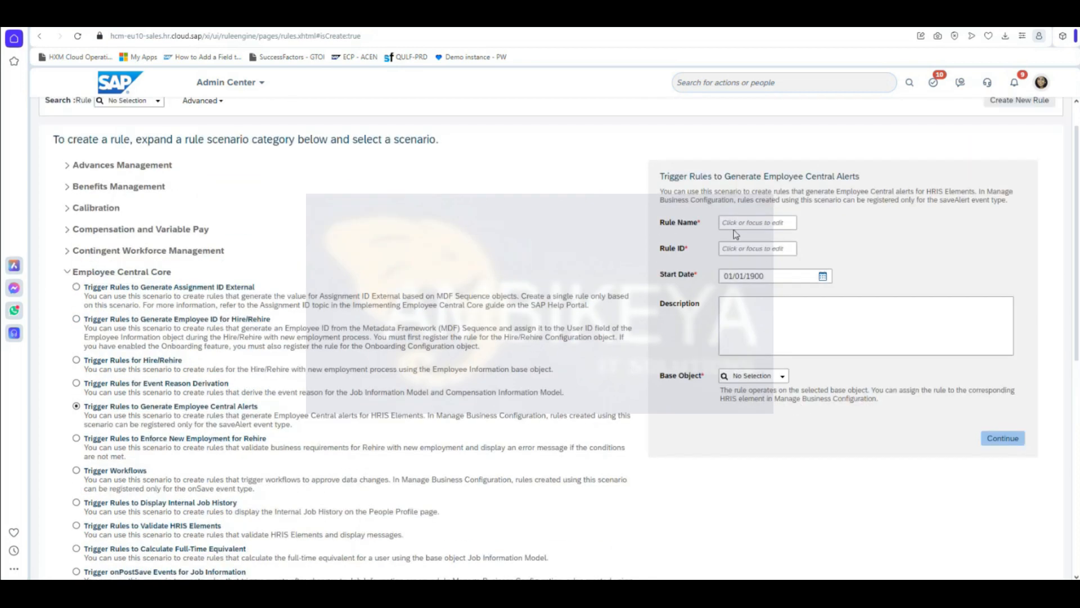
click(733, 223)
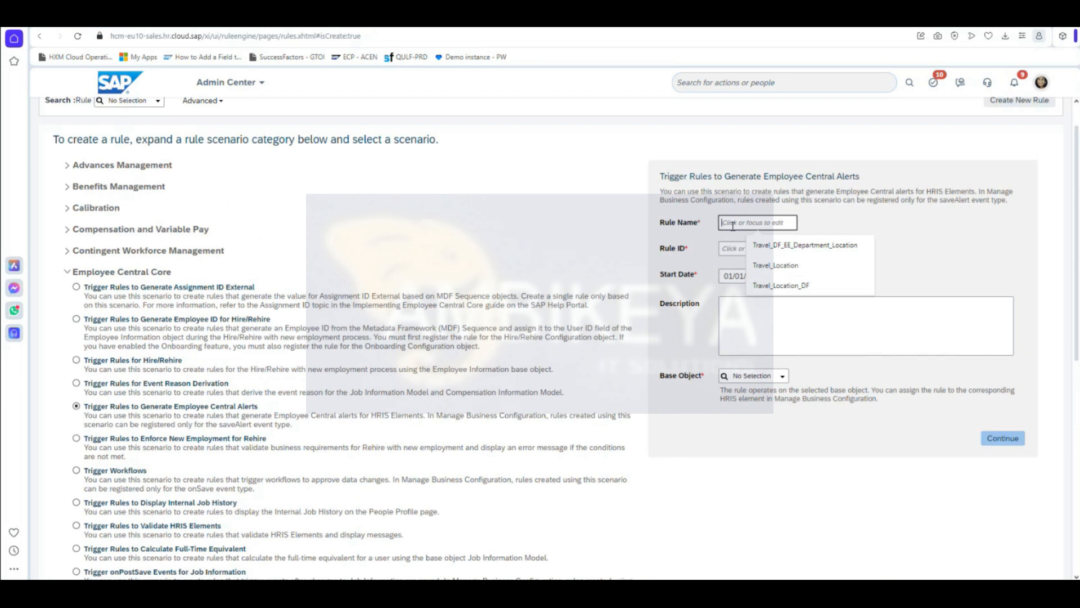
text(Probation_End_)
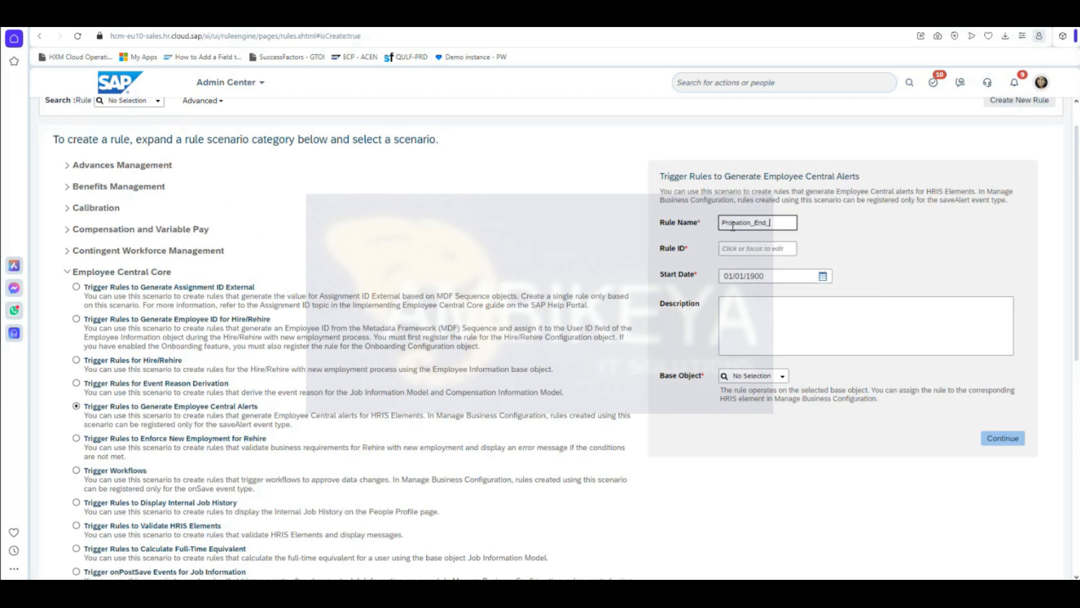
text(DateA)
text(_Alert)
text(_15ddd)
text(s)
click(886, 259)
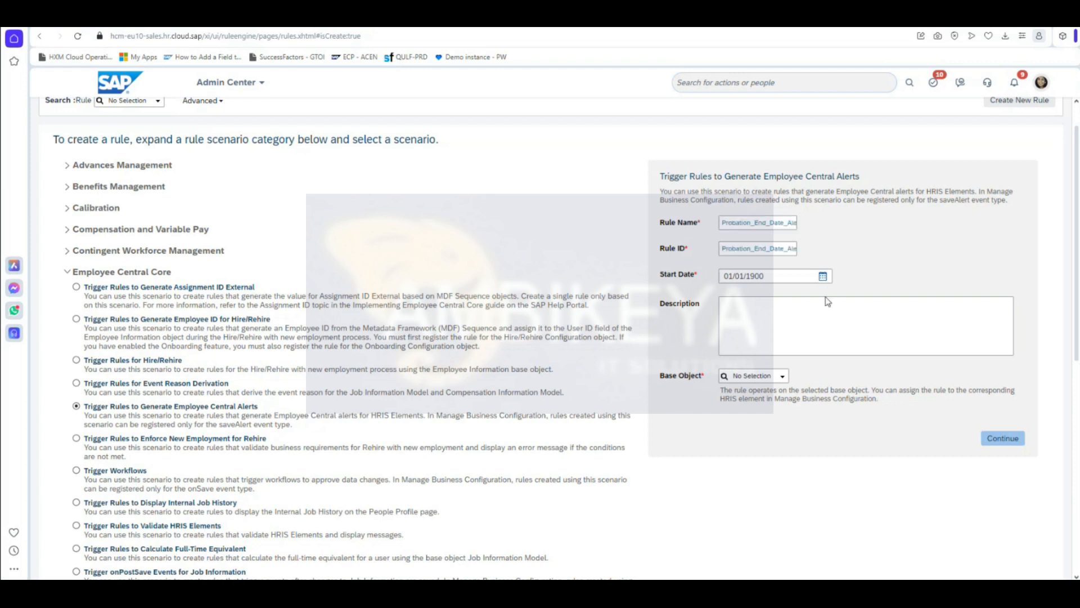
Step: Set the base object to Job Information Model and continue to the rule editor
click(765, 377)
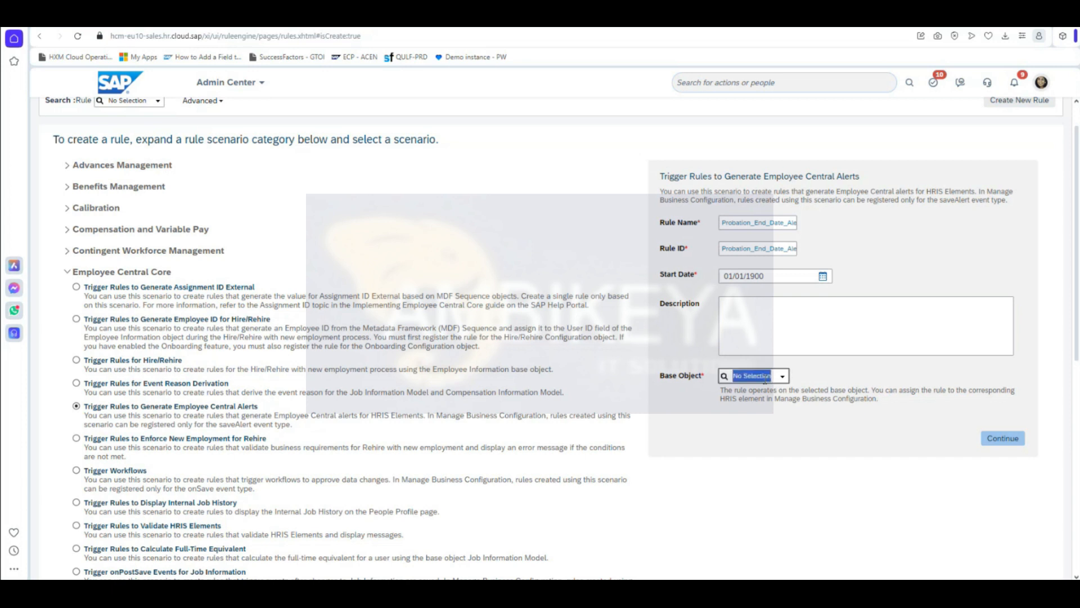
text(job)
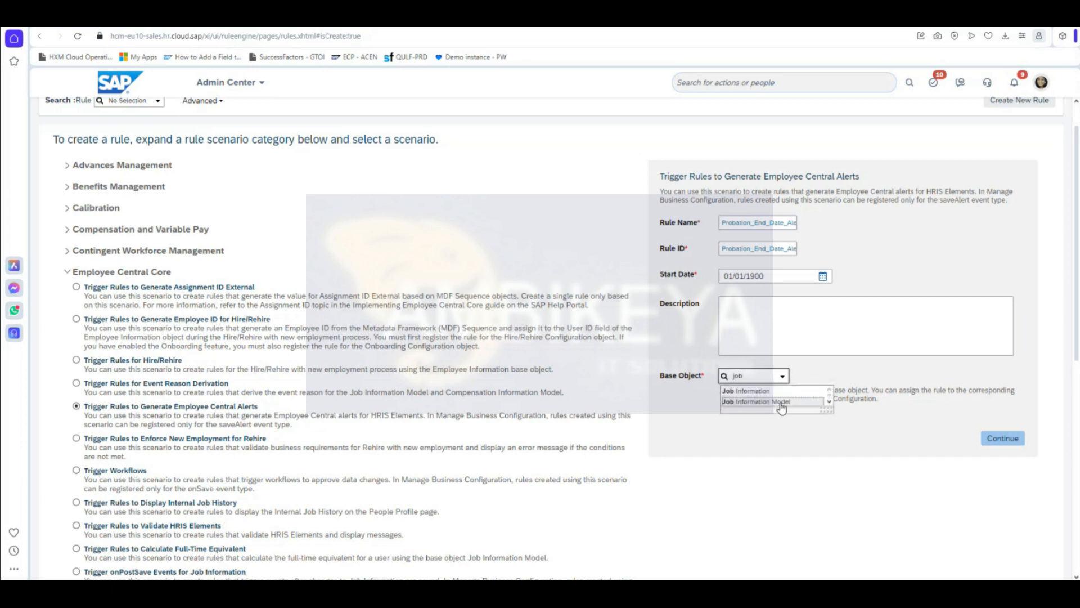
click(781, 402)
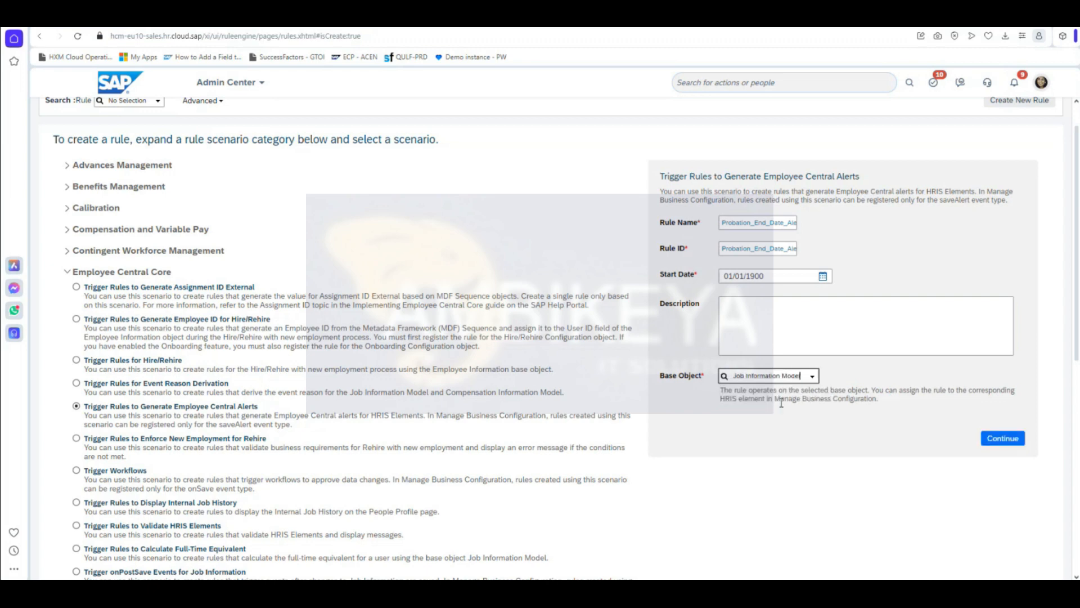
click(1007, 441)
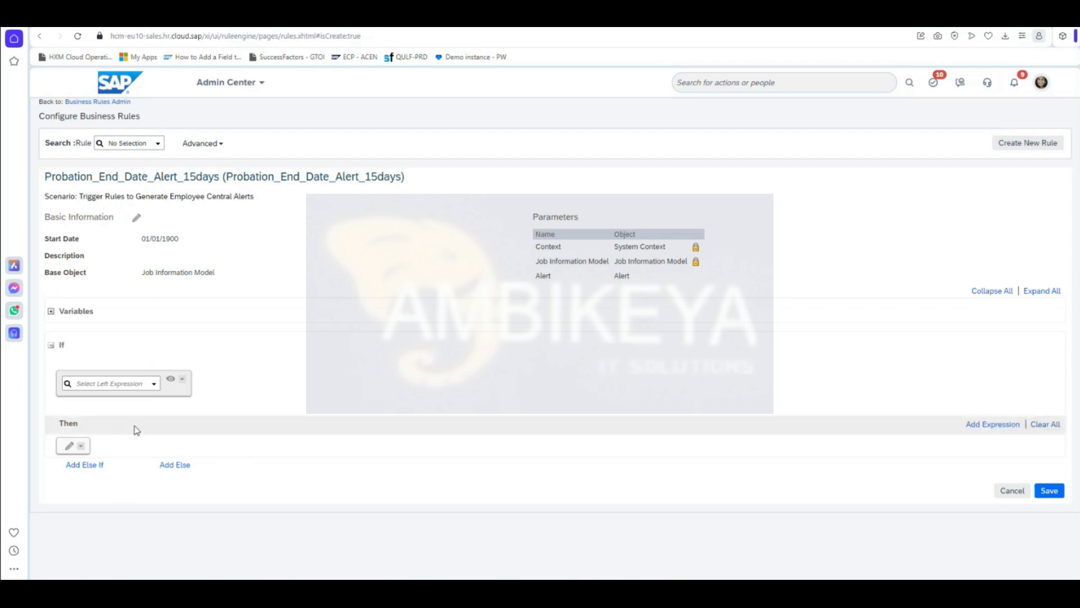
Step: Choose Job Information Model > Probation End date > Value as the If condition's field
click(154, 383)
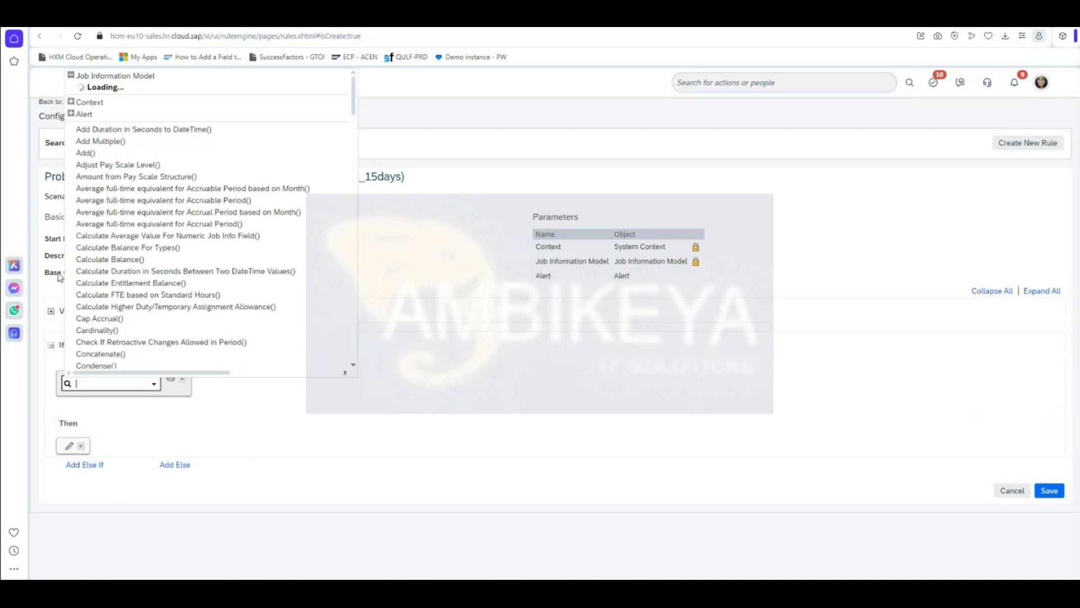
click(130, 78)
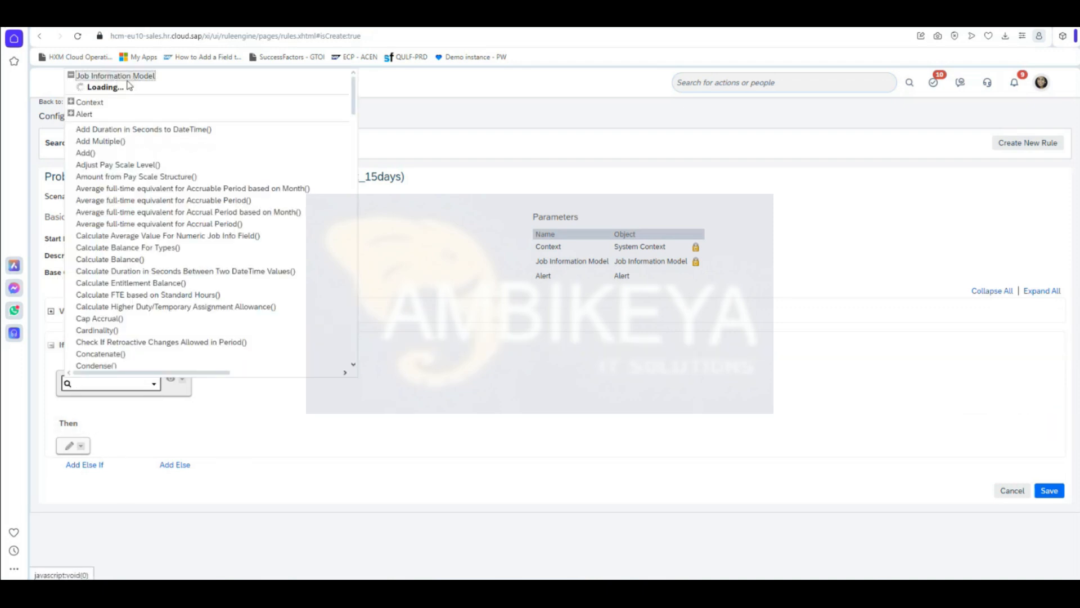
scroll(161, 345, down, 3)
scroll(162, 346, down, 5)
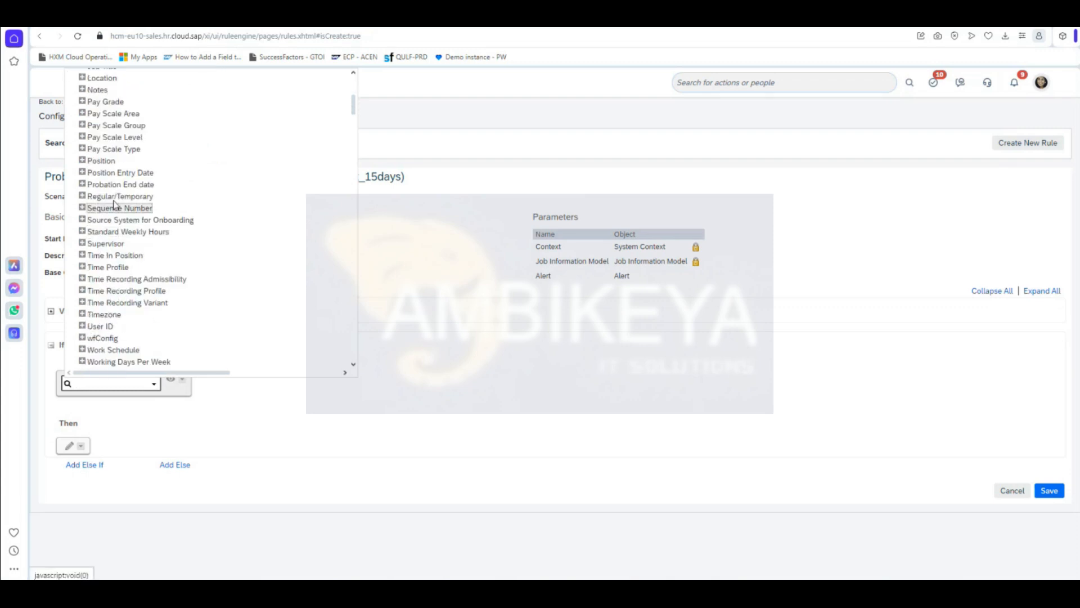
click(82, 184)
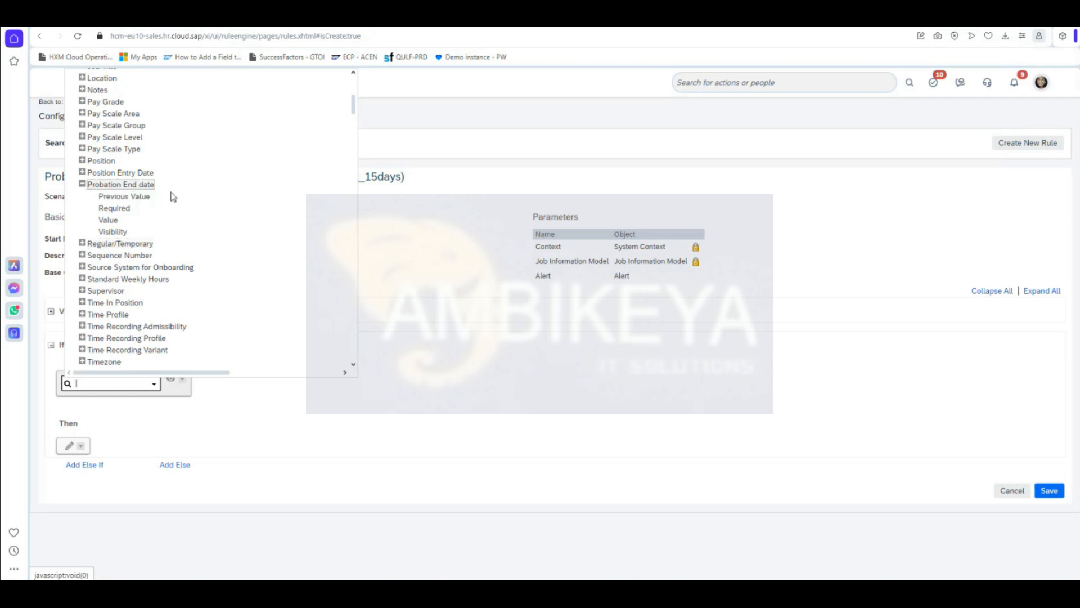
click(116, 223)
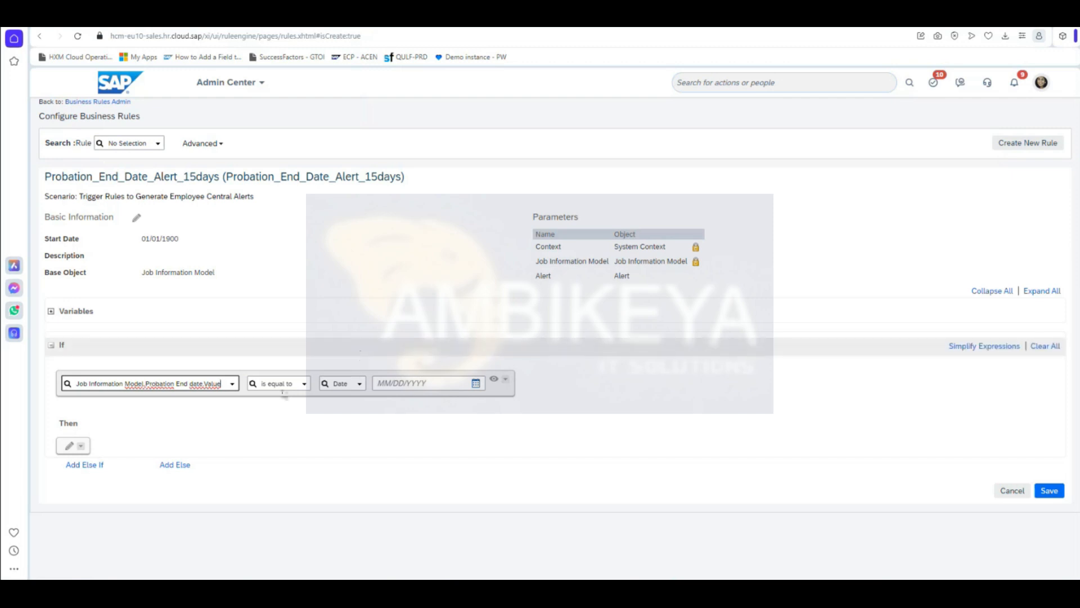
Step: Set the operator to 'is not equal to', initially comparing against the previous Probation End date value
click(304, 385)
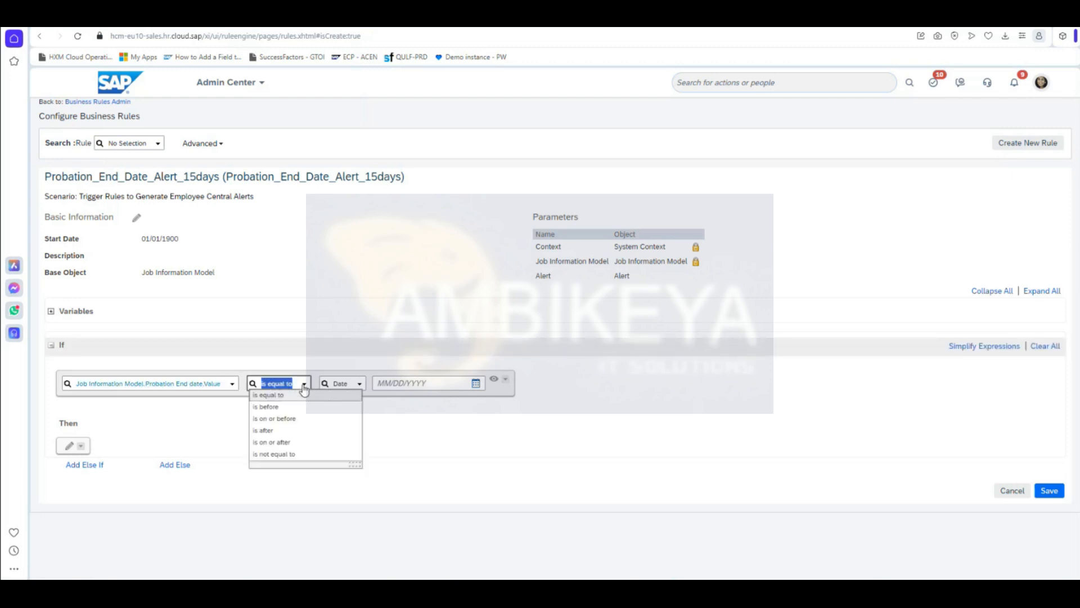
click(303, 454)
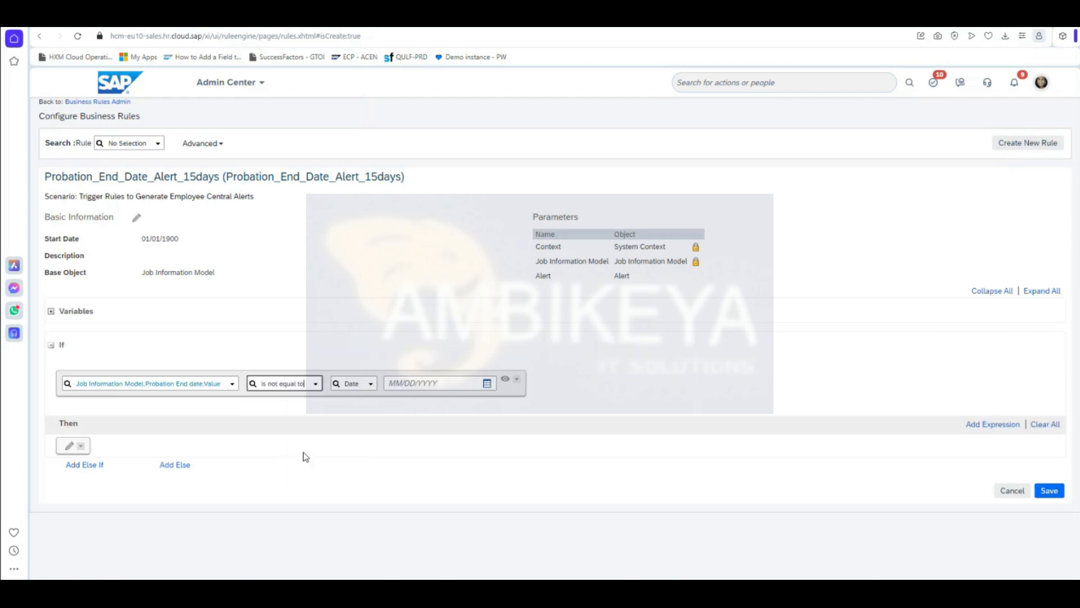
click(373, 389)
scroll(399, 303, down, 3)
scroll(411, 301, up, 2)
scroll(411, 301, up, 2)
scroll(411, 302, down, 4)
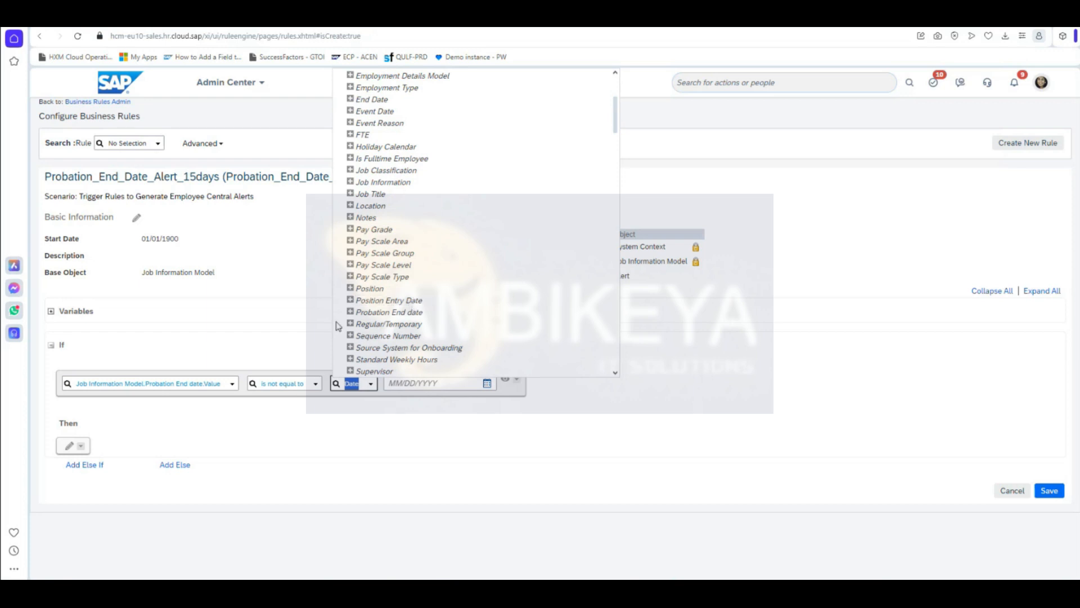
click(350, 312)
click(396, 324)
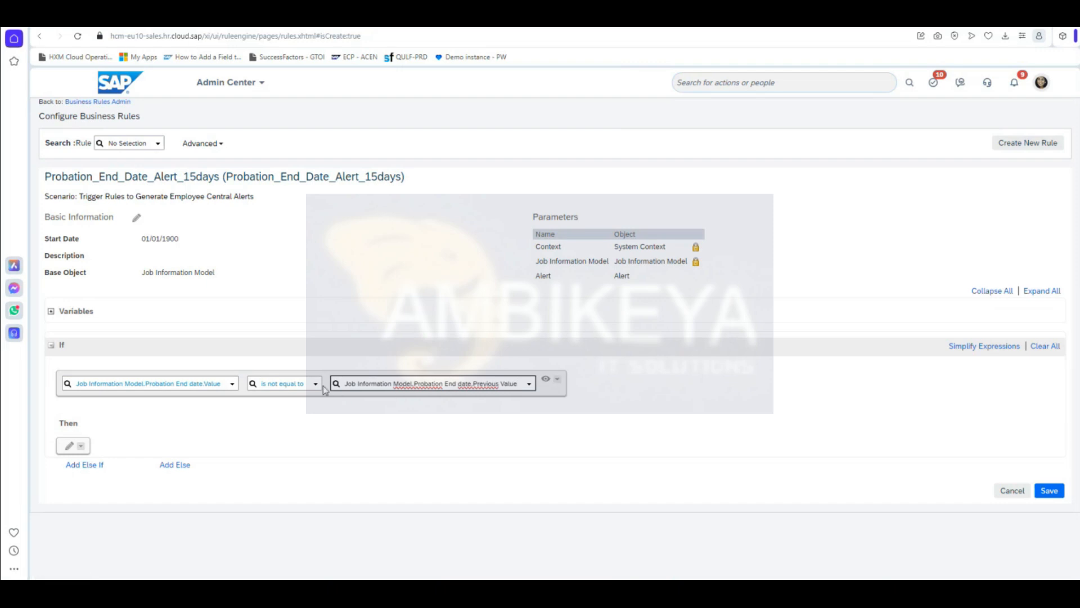
Step: Replace the comparison value with Null
click(559, 380)
click(563, 392)
scroll(450, 290, down, 5)
scroll(450, 290, down, 15)
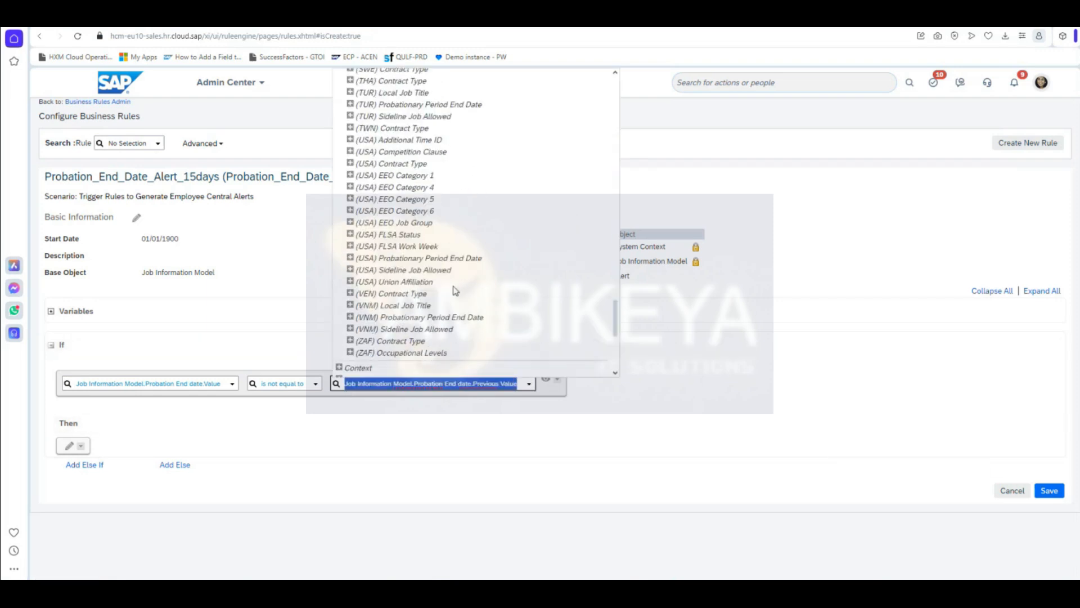
click(363, 370)
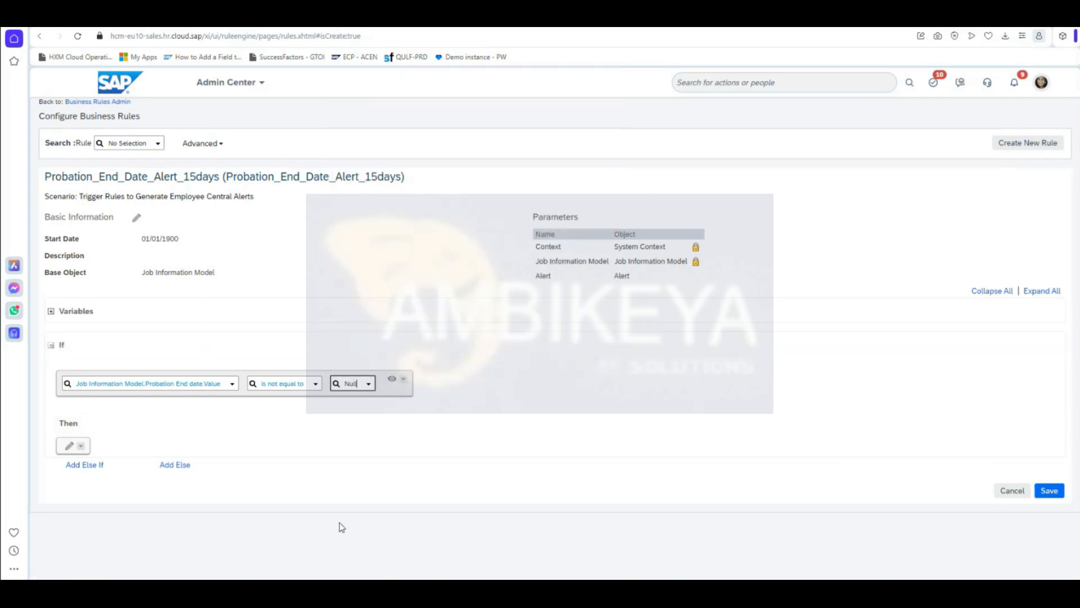
click(238, 538)
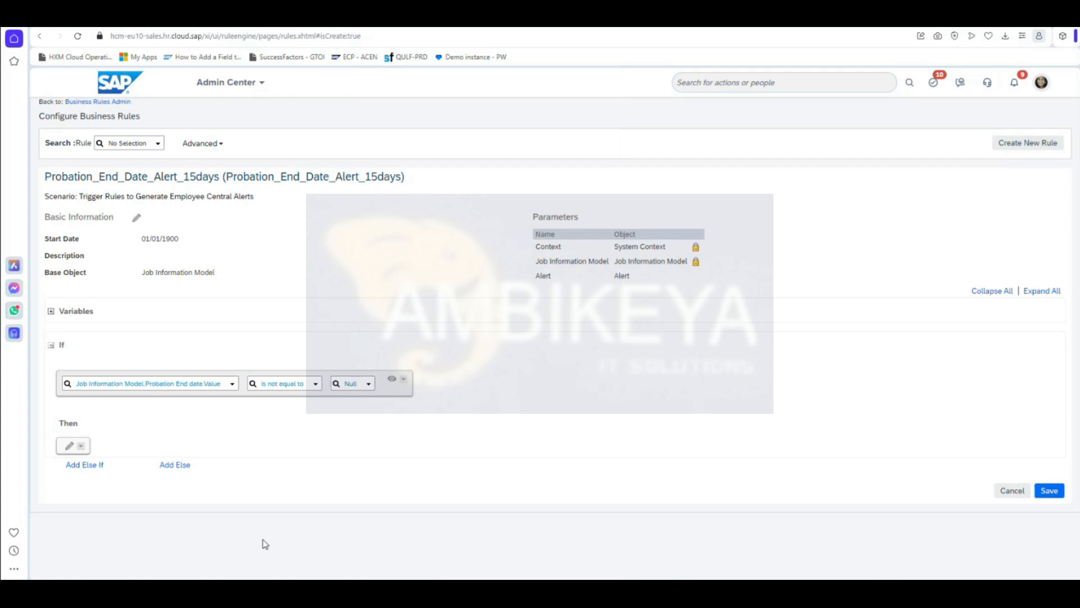
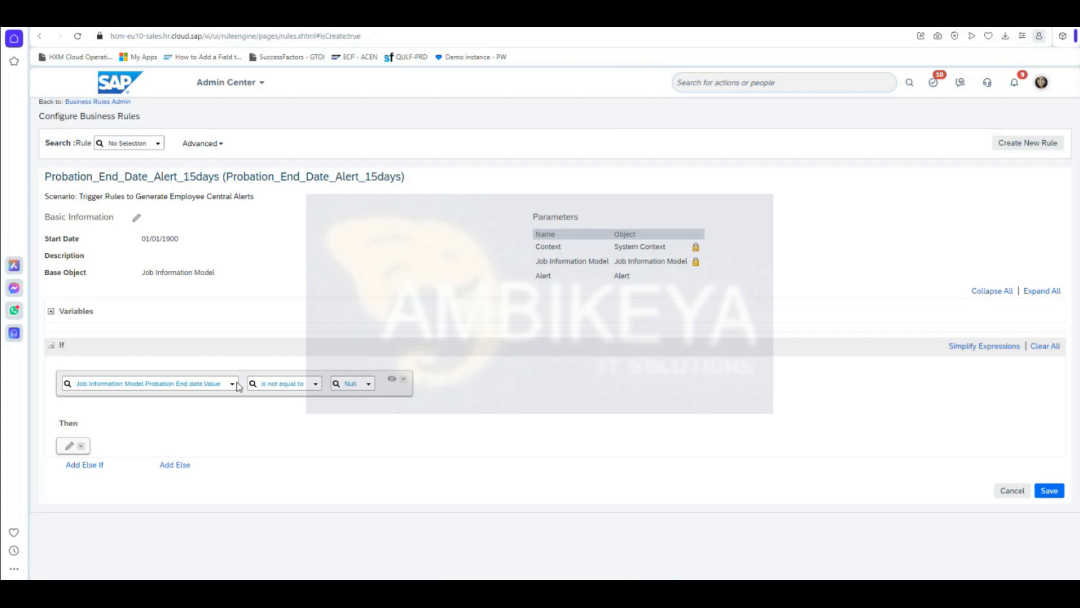
Step: Wrap the existing Probation End date condition in an And group and add a second condition
click(405, 384)
mouse_move(444, 411)
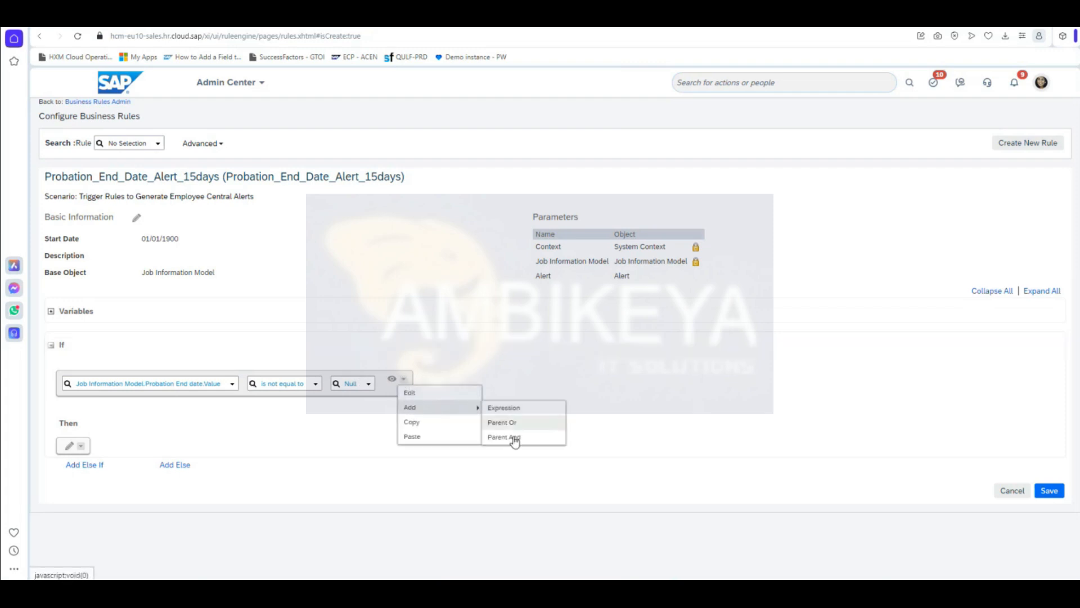
click(513, 438)
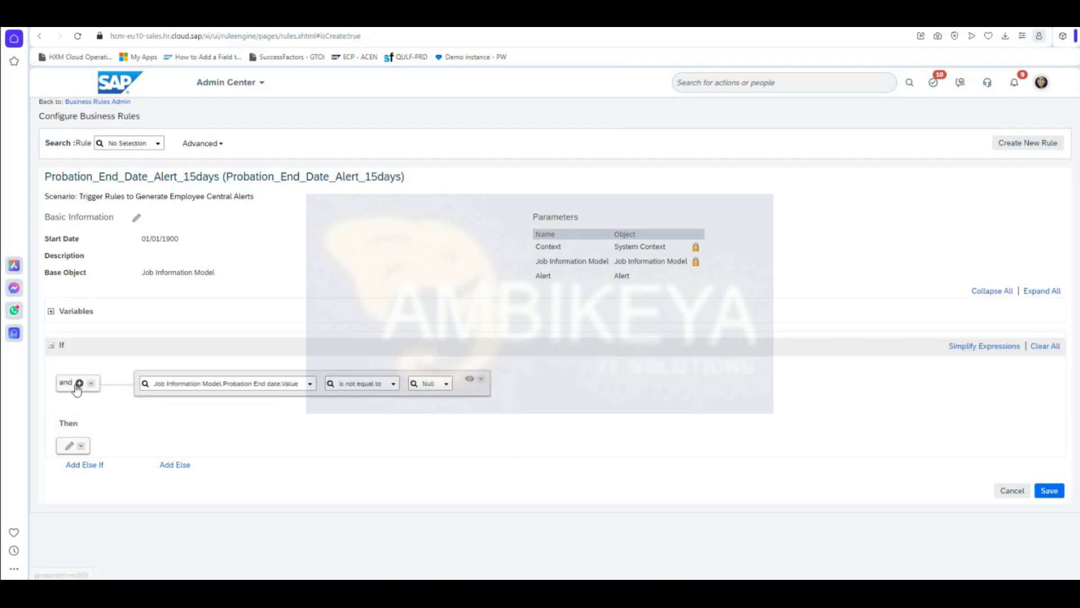
click(79, 383)
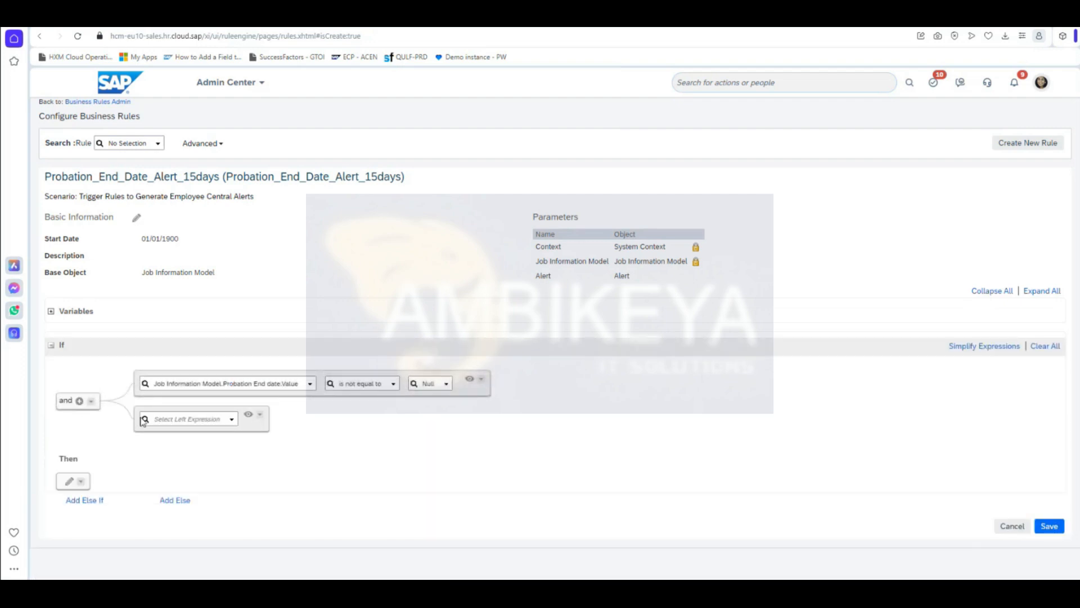
Step: Make the second condition compare Probation End date Previous Value with Probation End date Value, then add a third row
click(233, 423)
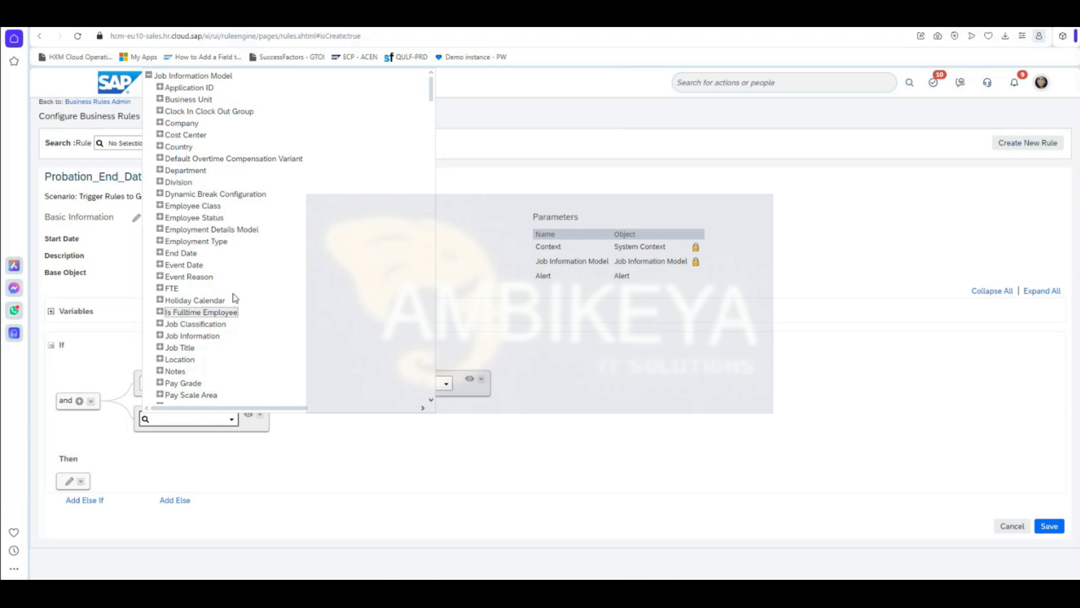
scroll(234, 300, down, 5)
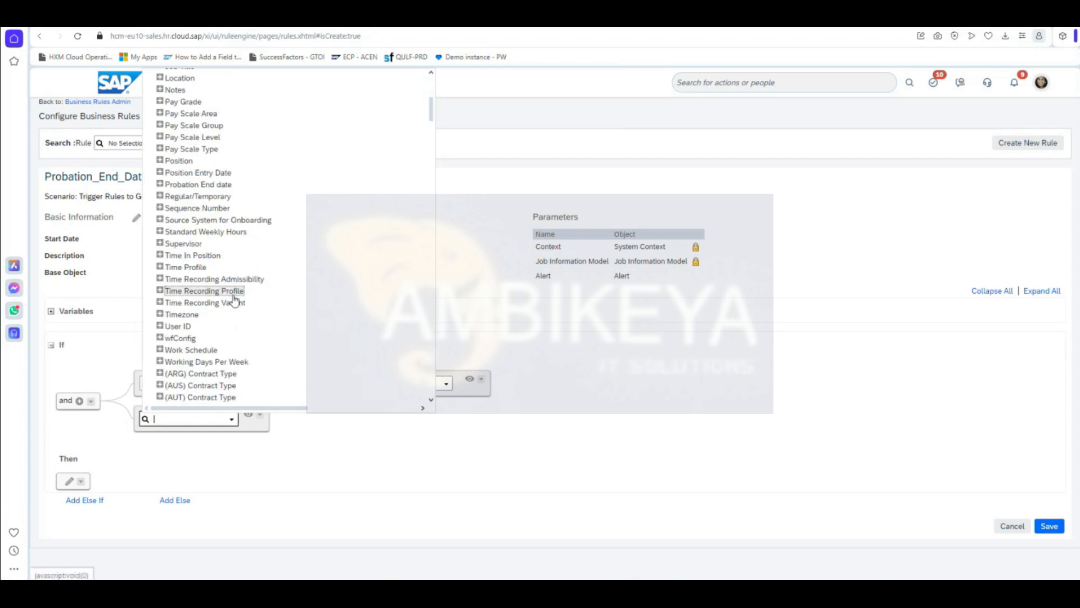
click(159, 184)
click(210, 201)
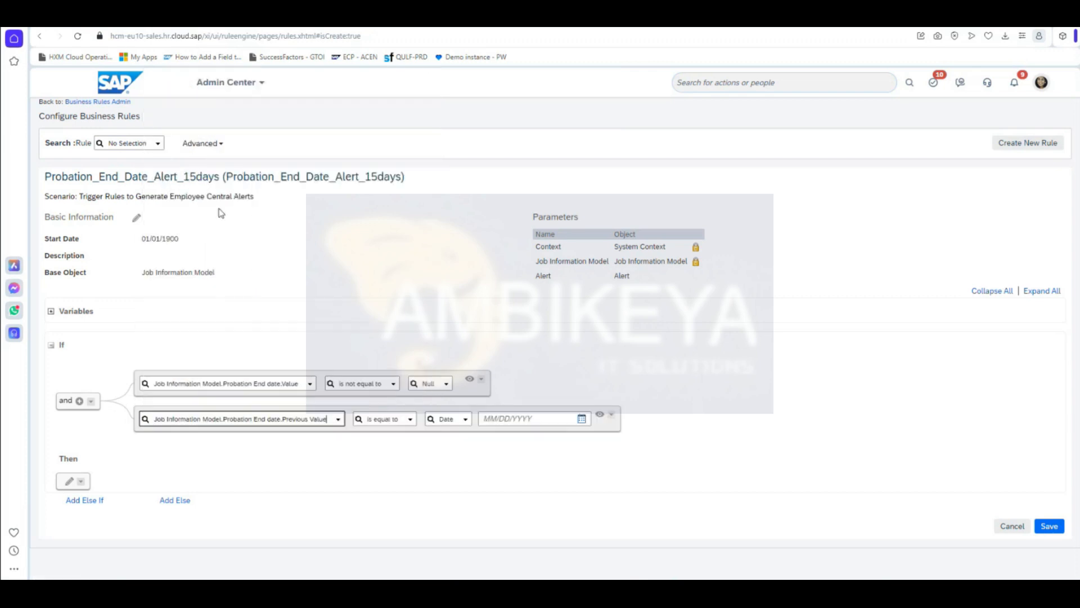
click(466, 420)
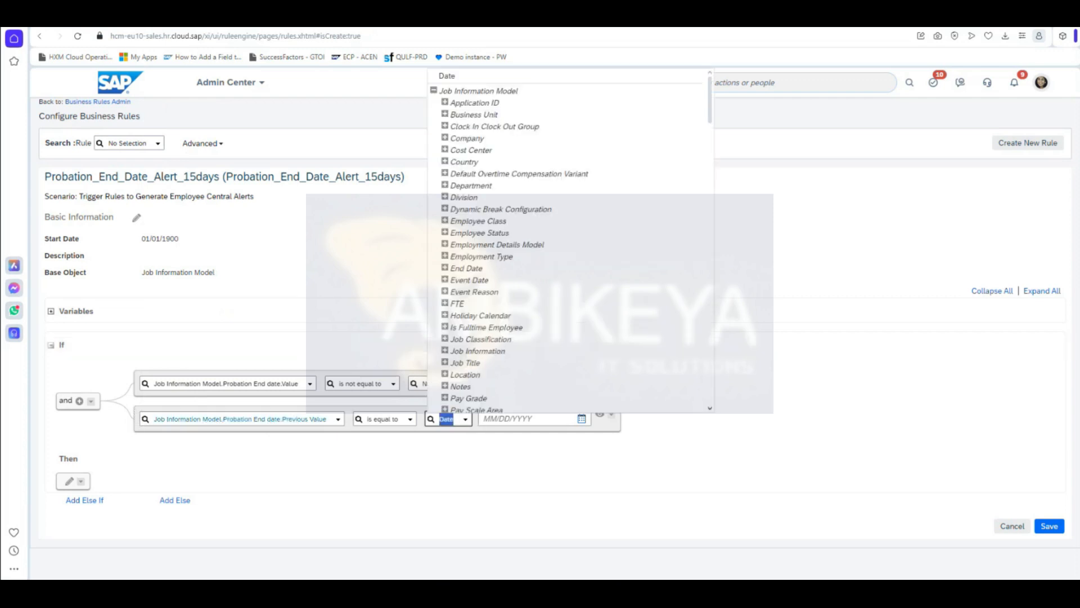
scroll(524, 344, down, 5)
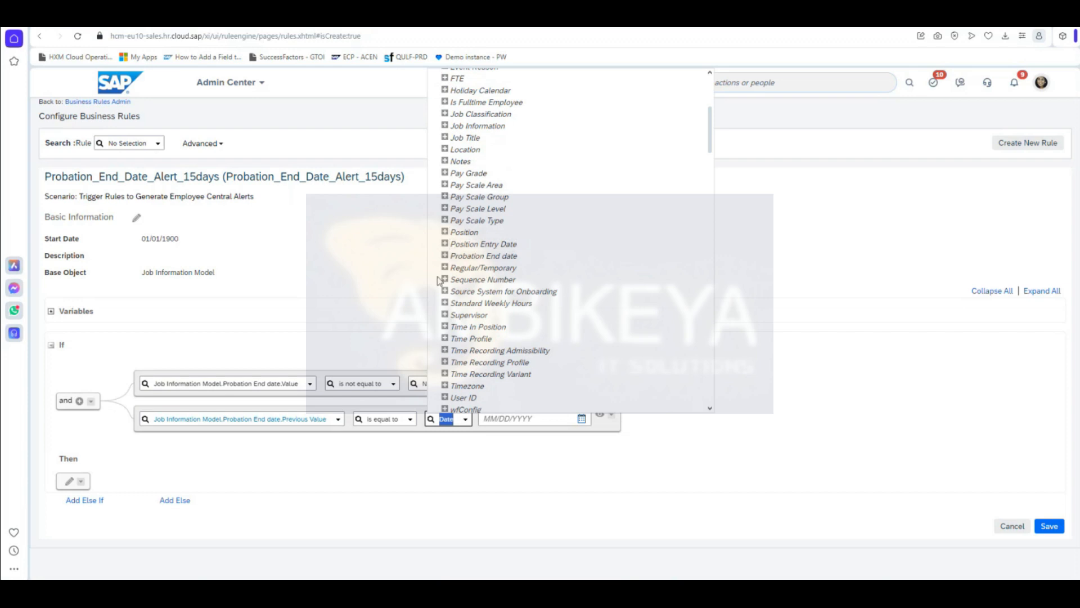
click(445, 255)
click(468, 279)
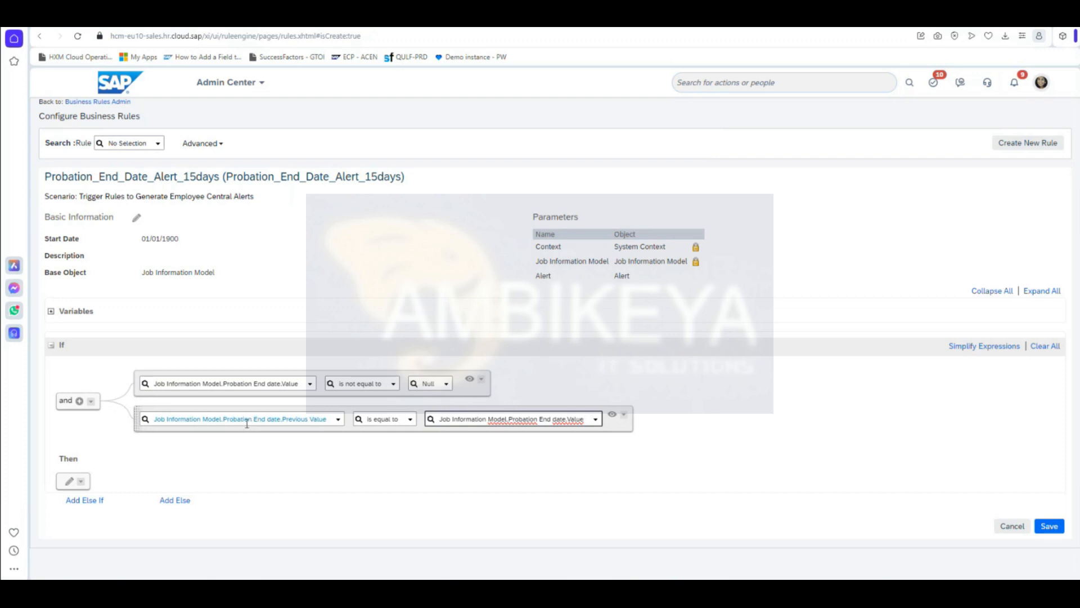
click(79, 402)
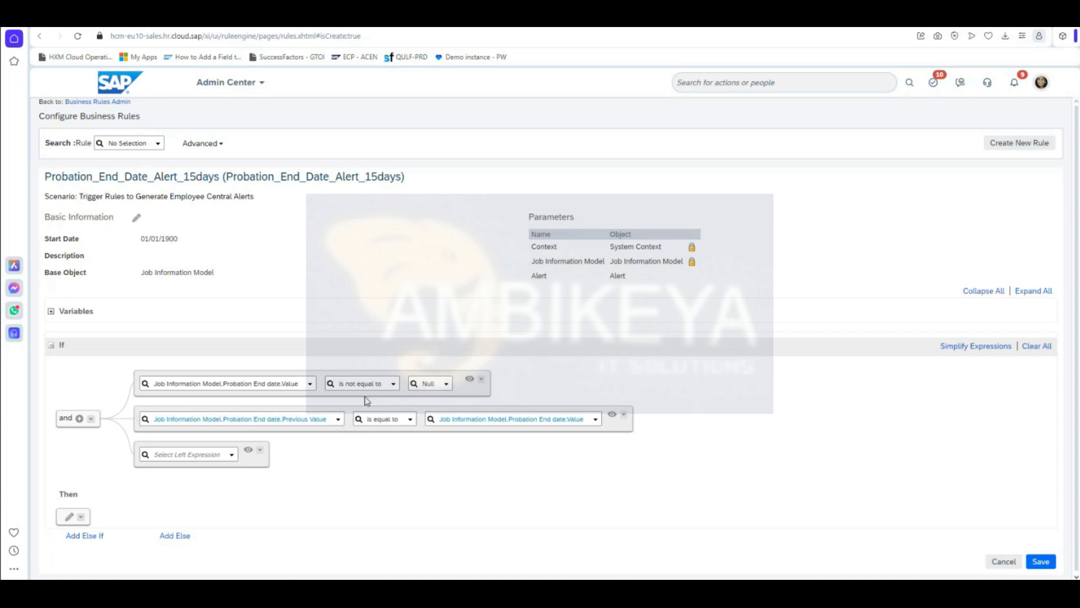
Step: Base the third condition on Probation End date Value
scroll(417, 473, down, 1)
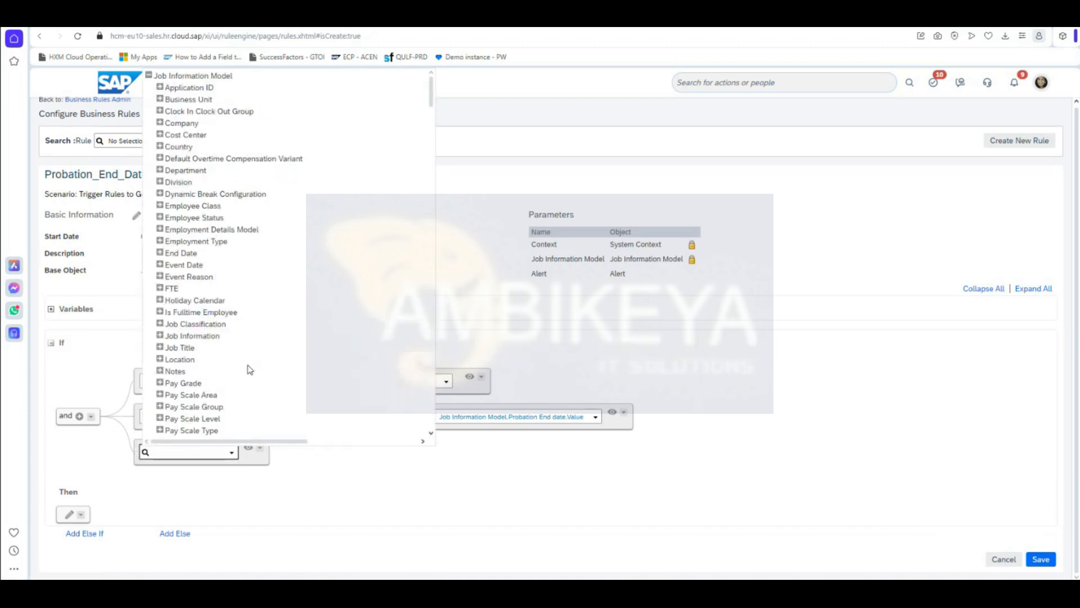
scroll(169, 360, down, 5)
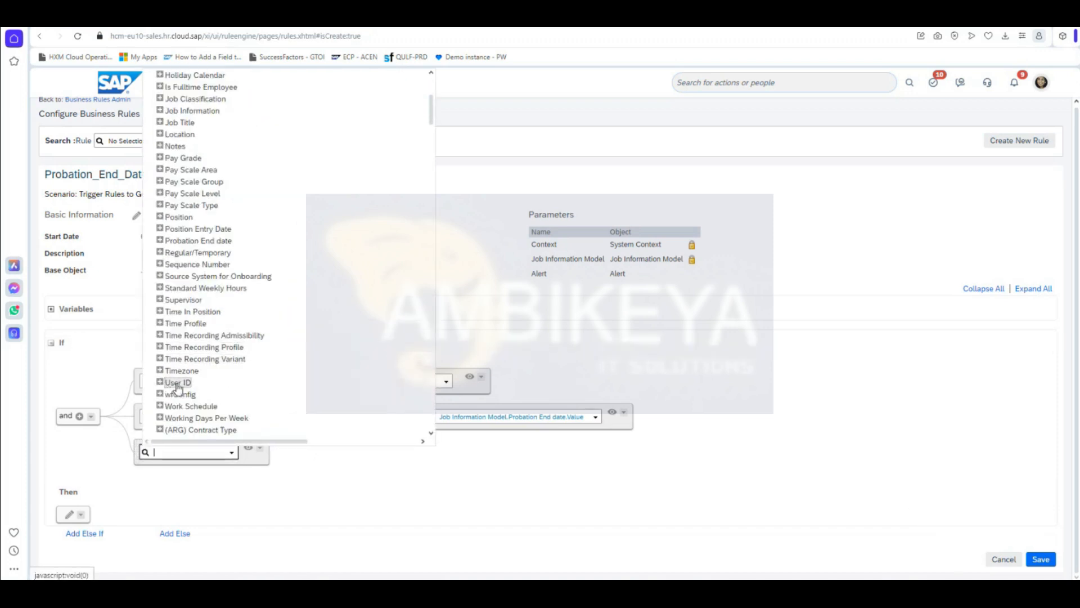
scroll(172, 374, down, 3)
scroll(180, 386, down, 2)
scroll(239, 366, up, 8)
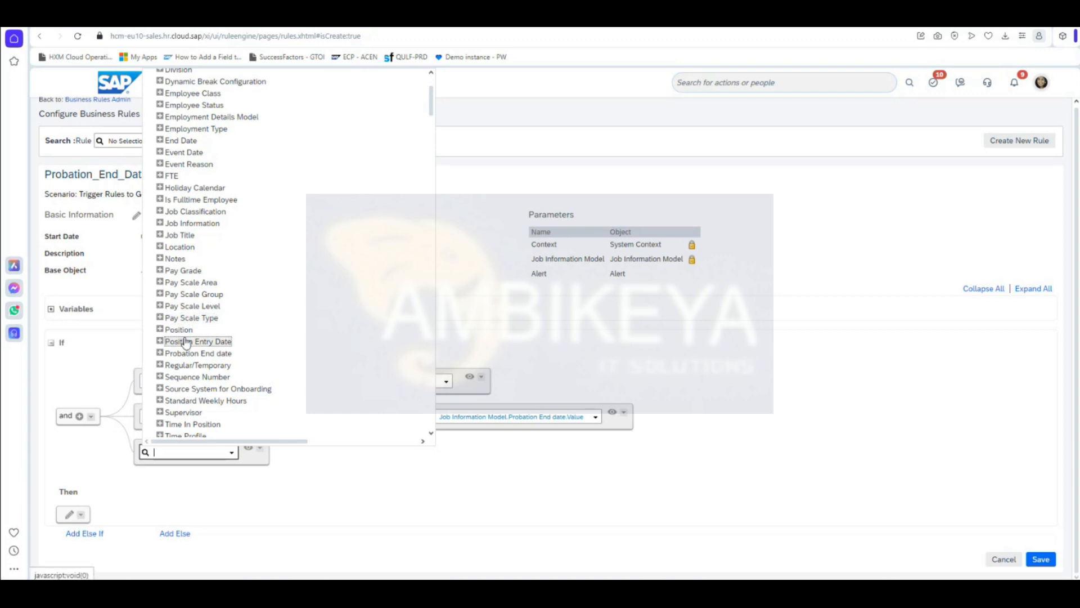
scroll(175, 284, up, 2)
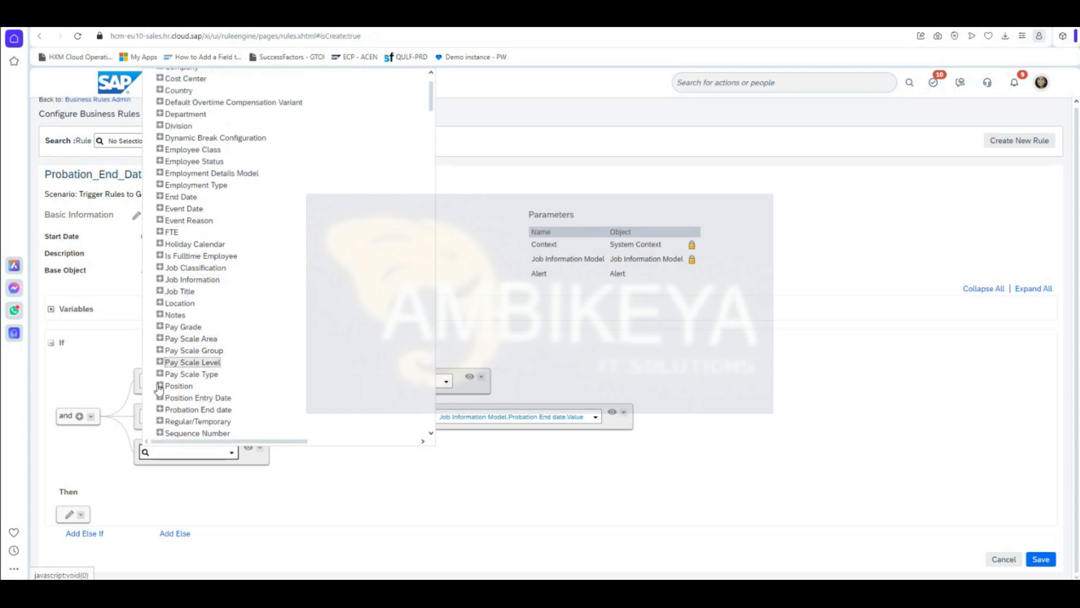
click(160, 409)
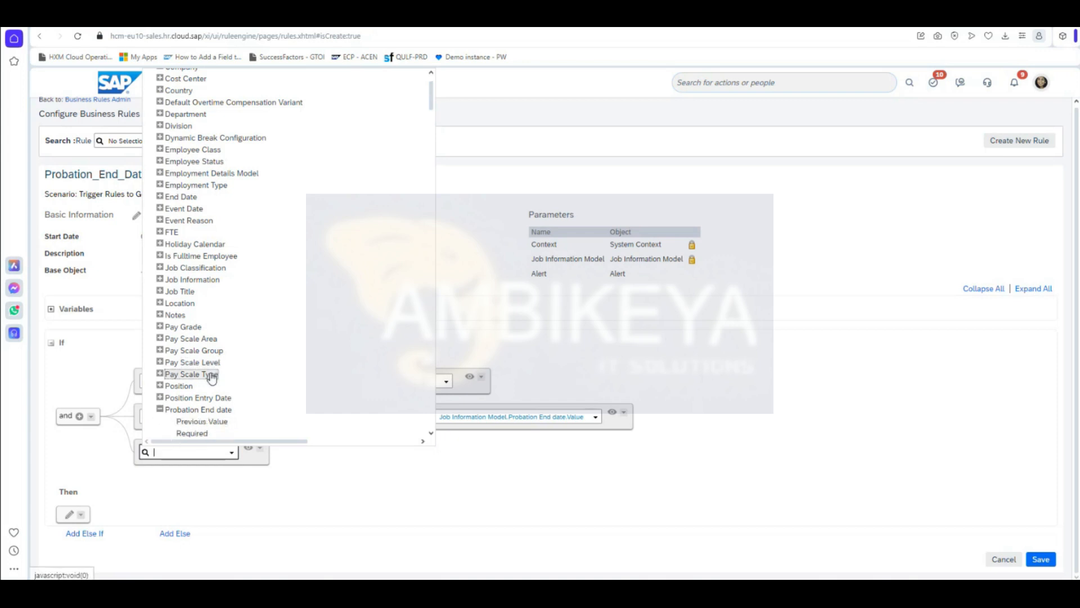
scroll(206, 366, down, 2)
click(185, 332)
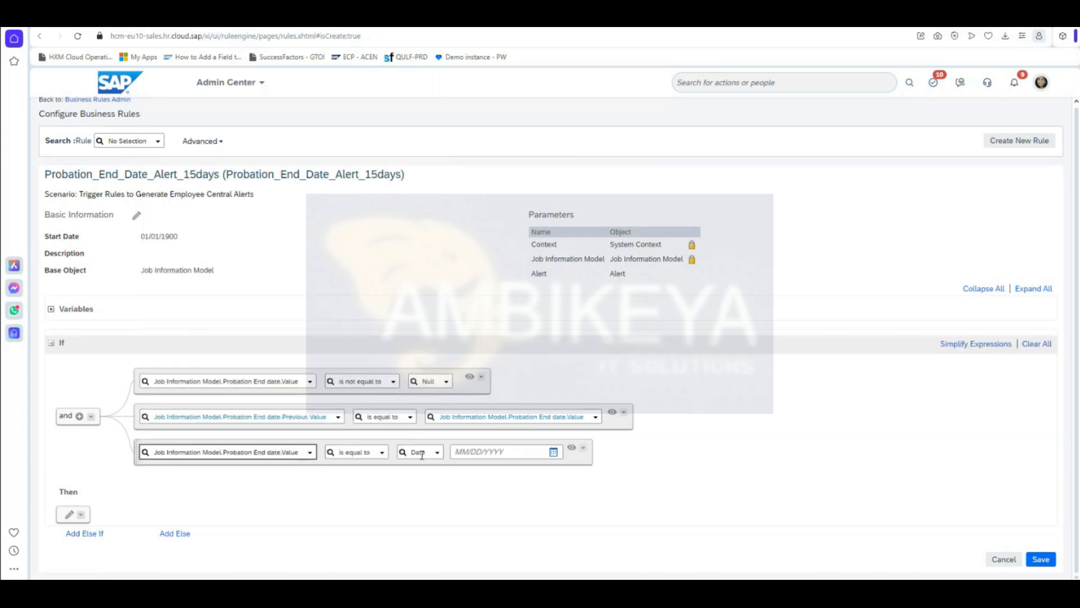
Step: Require the third condition's date to be after Today(), and add a Then action
click(383, 454)
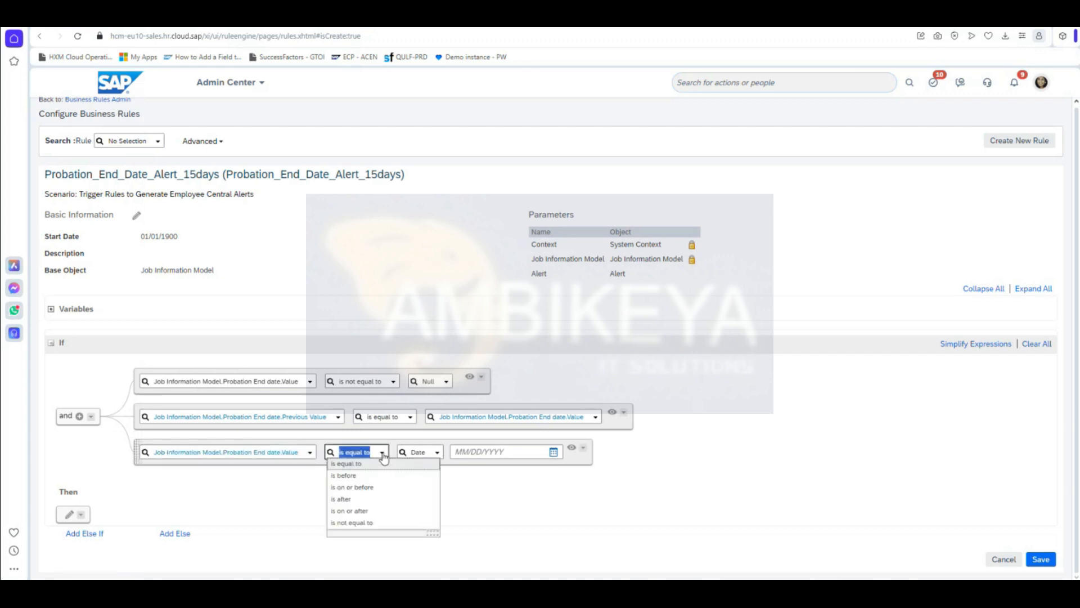
click(383, 503)
click(424, 452)
scroll(531, 350, down, 15)
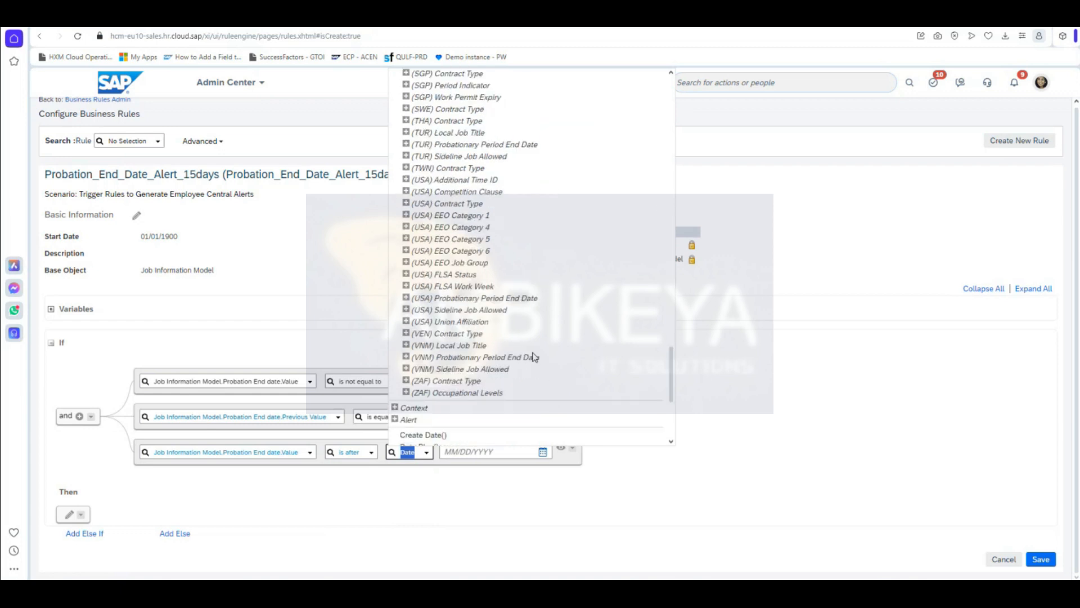
scroll(533, 357, down, 5)
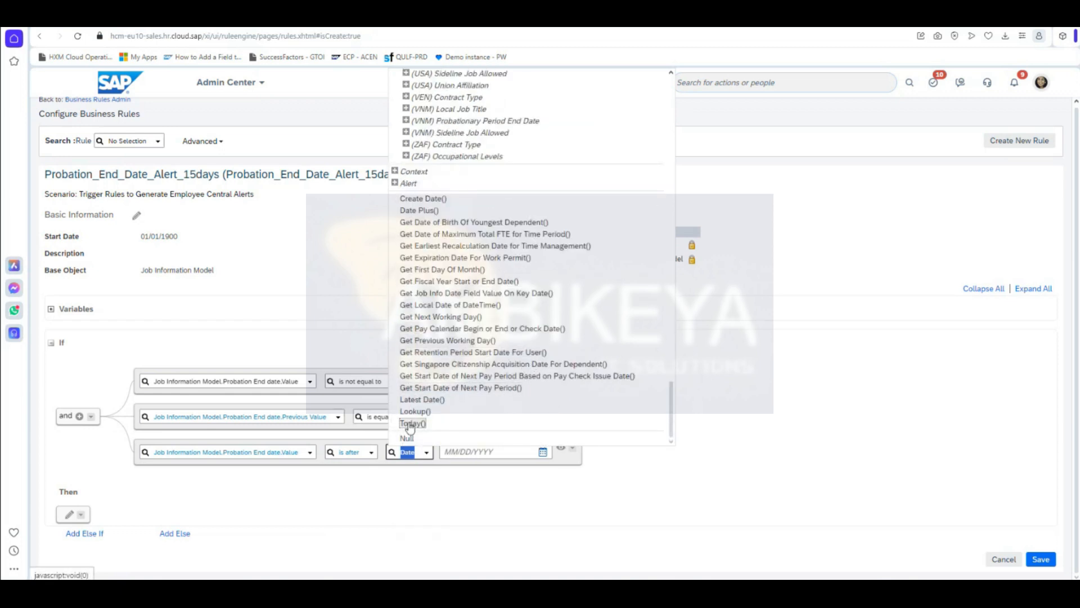
click(411, 425)
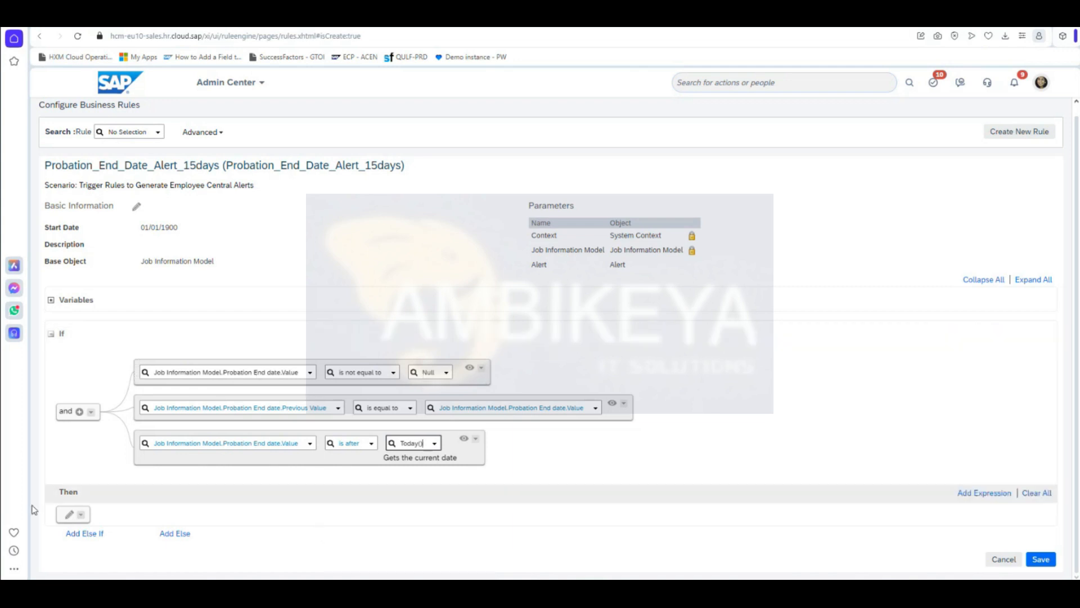
click(68, 514)
Step: Make the Then action a Set action targeting Alert.Alert Message
scroll(332, 540, down, 1)
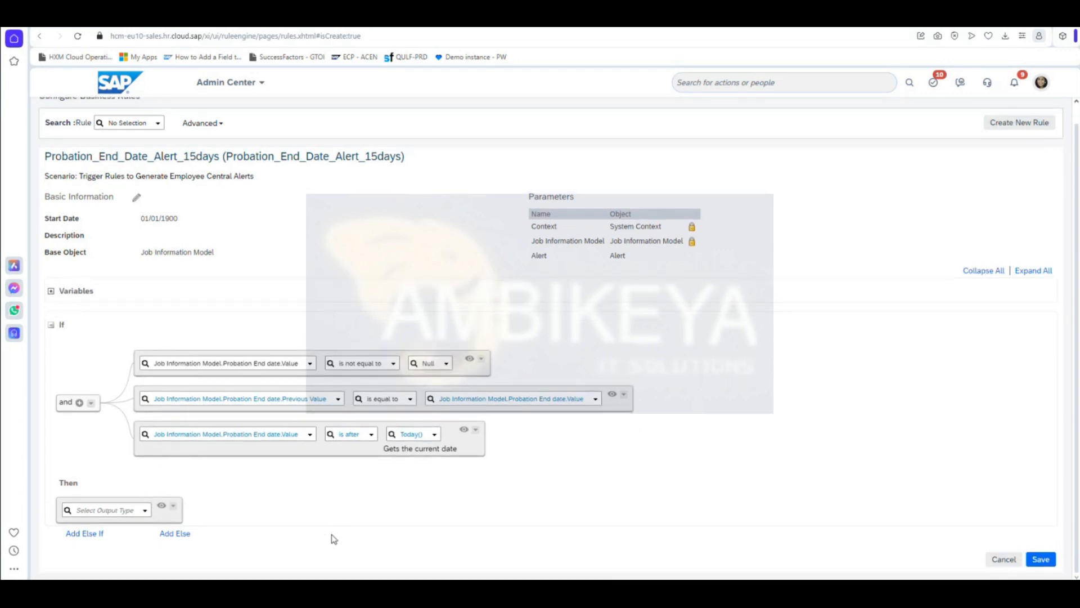
click(435, 435)
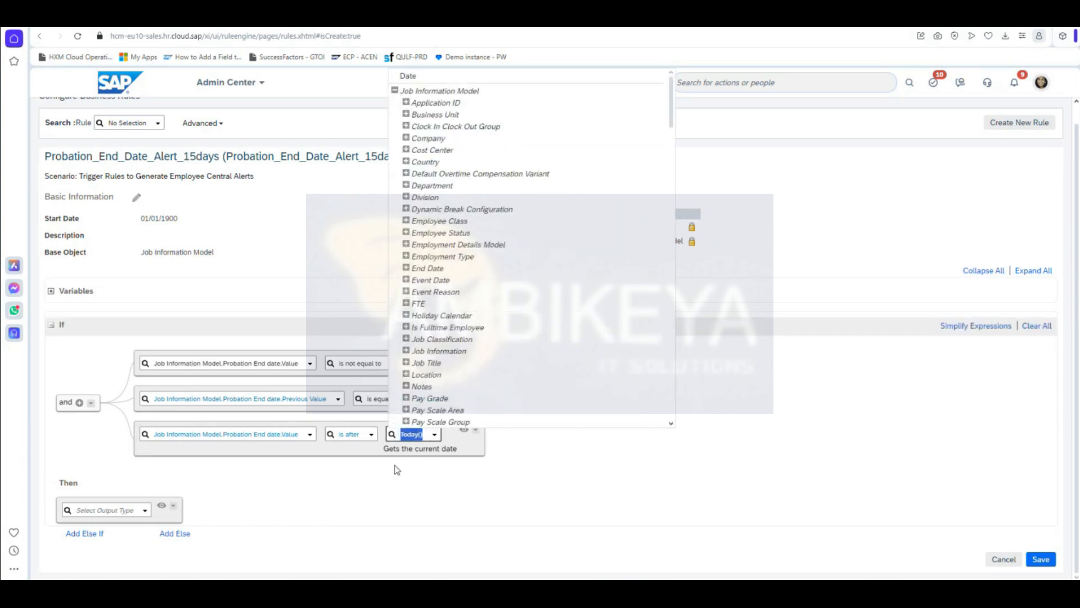
click(355, 472)
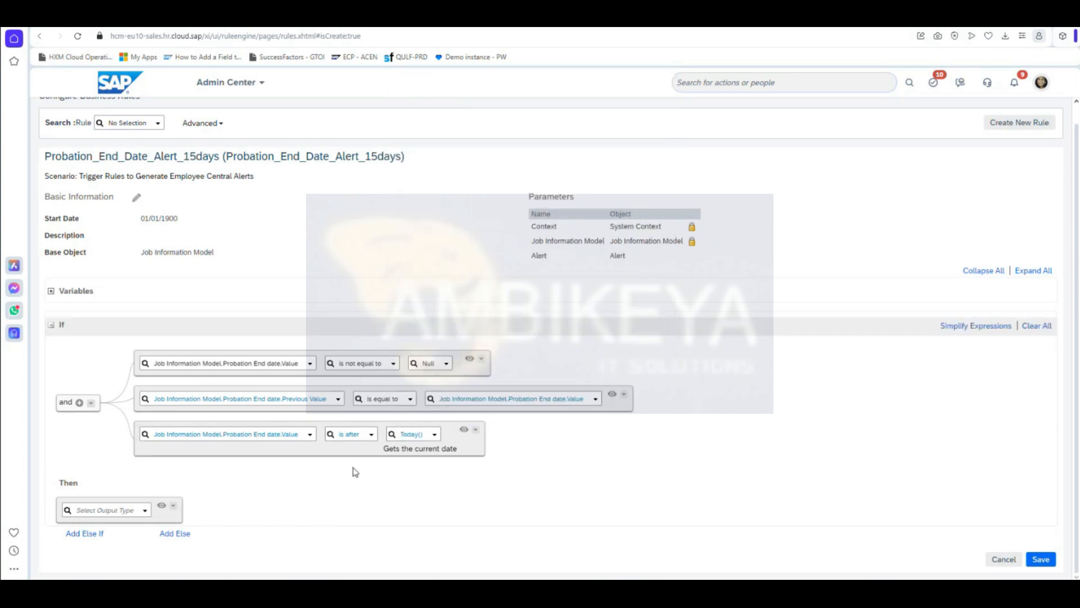
click(145, 511)
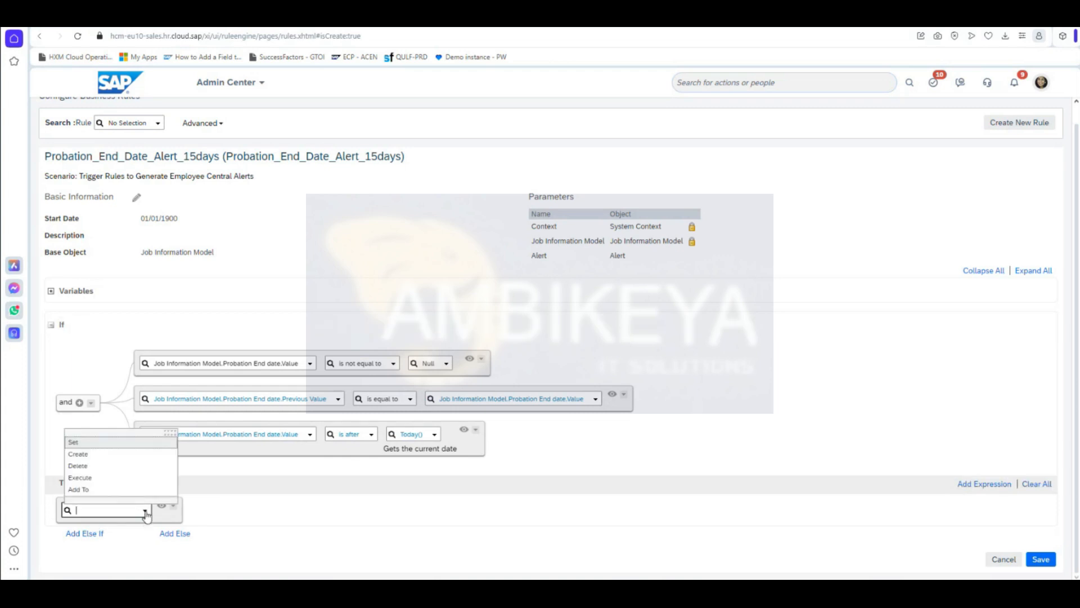
click(132, 442)
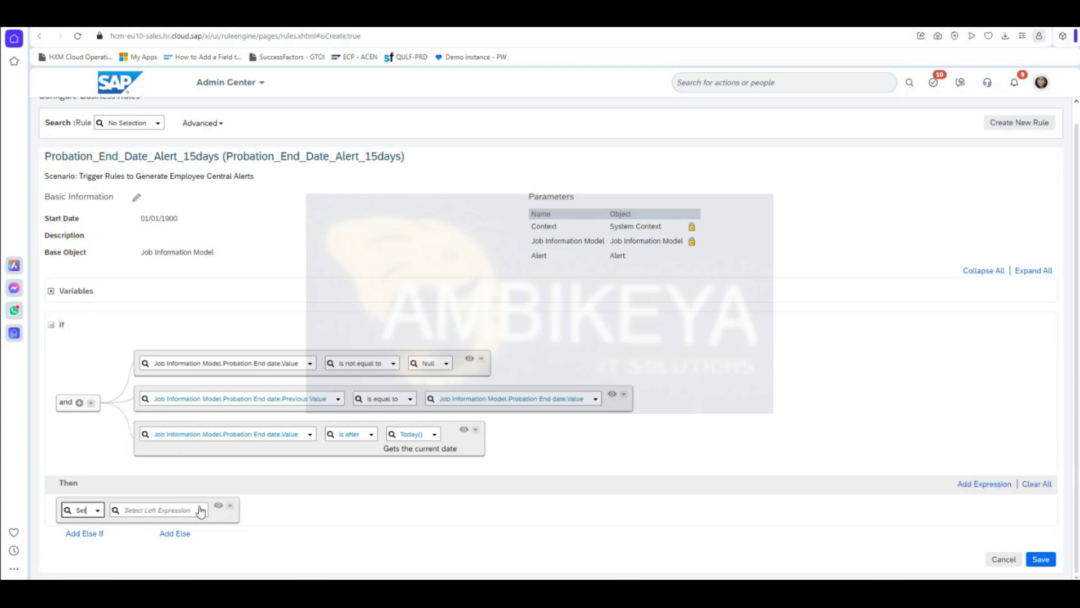
click(203, 511)
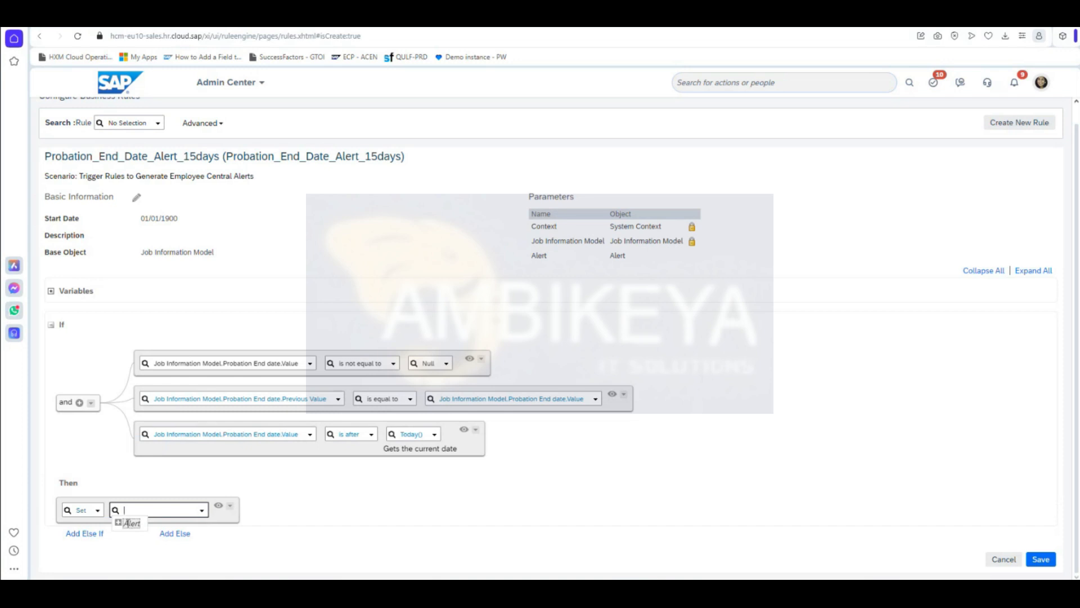
click(122, 524)
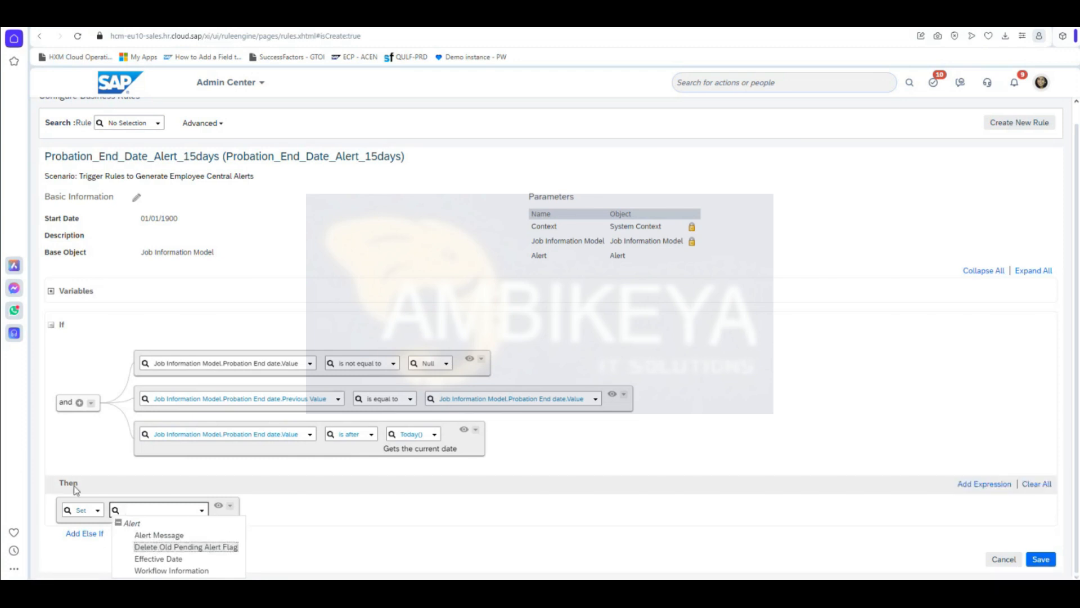
click(160, 535)
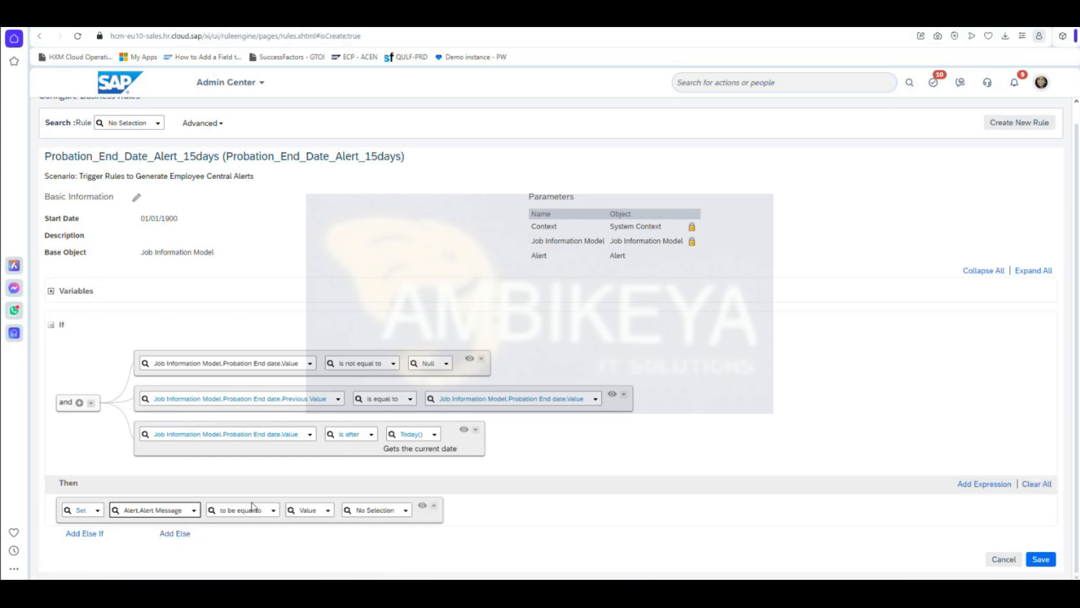
Step: Set the alert message to the Probation End date Alert value and add another action row
click(360, 505)
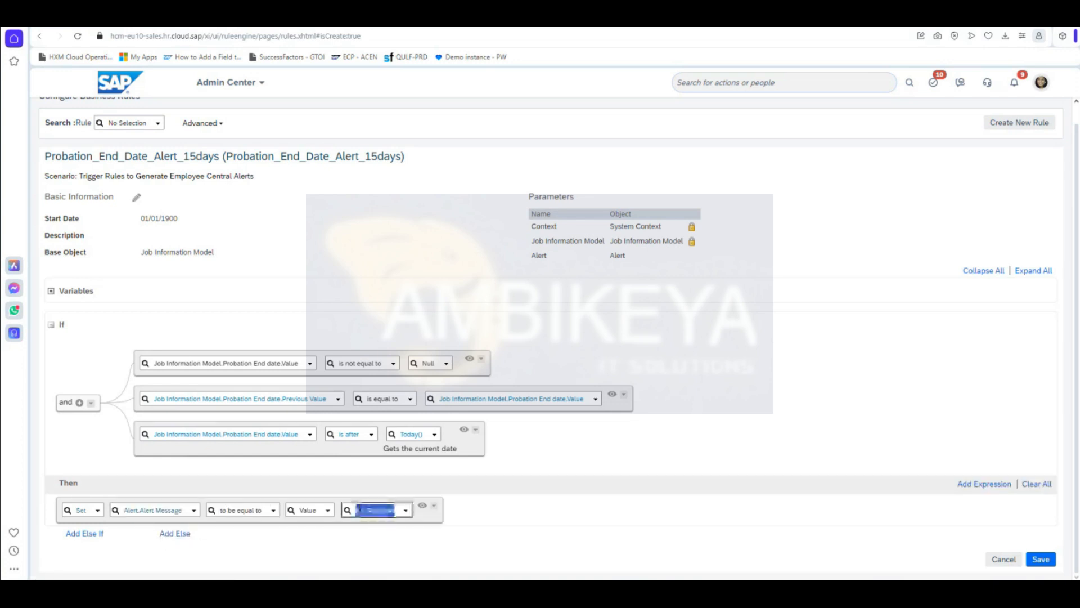
text(pro)
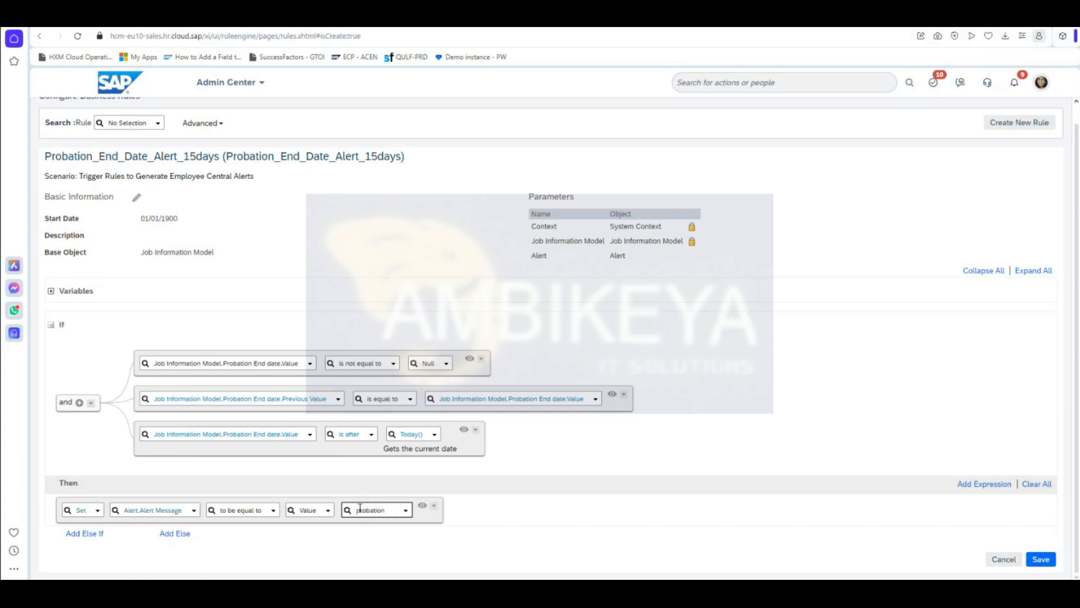
text(bation)
click(433, 528)
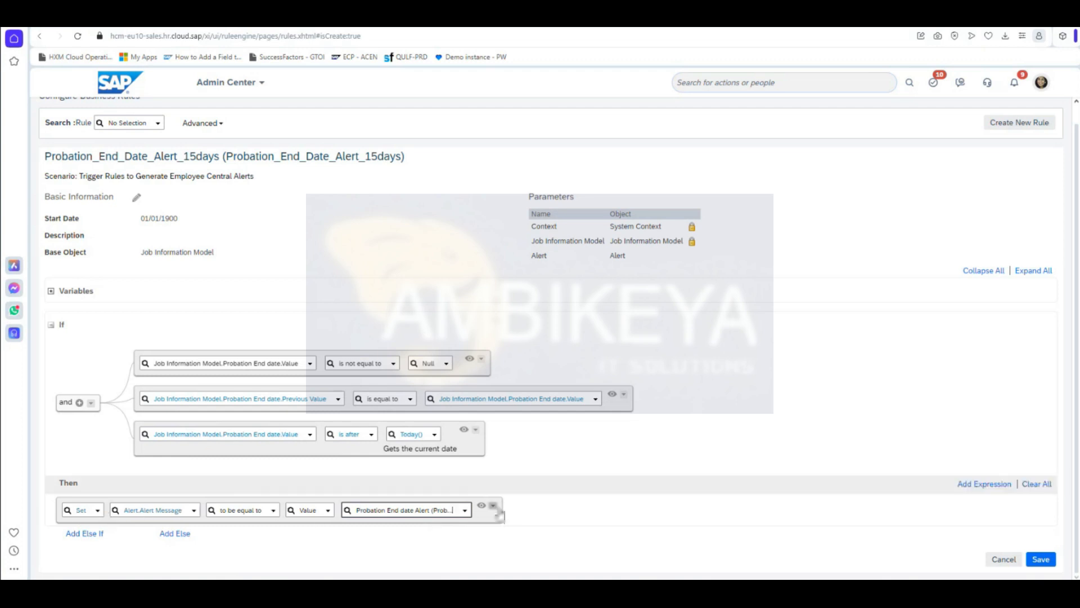
click(984, 484)
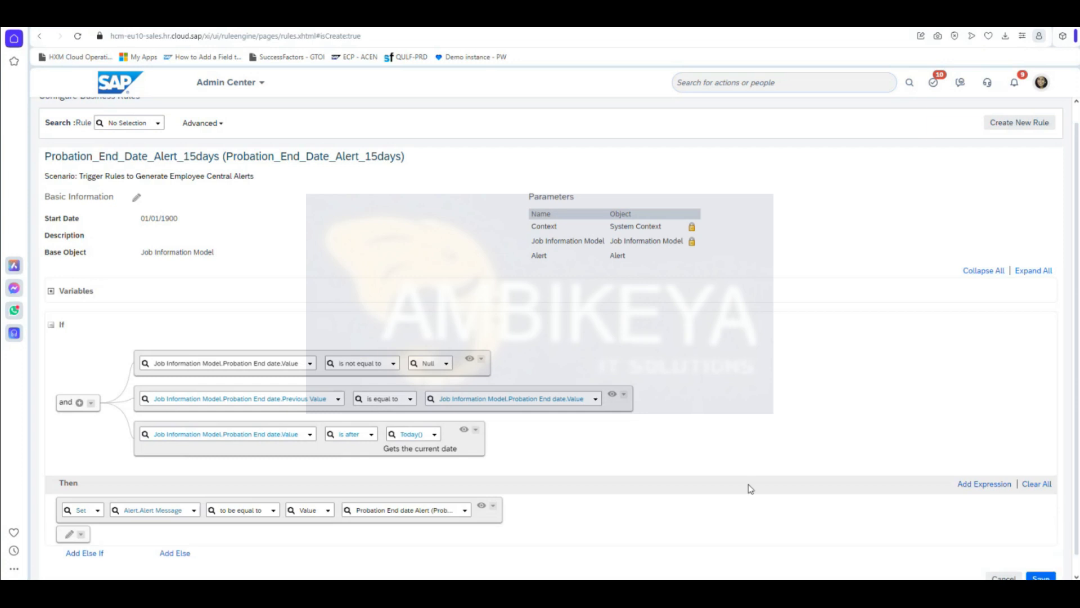
scroll(619, 486, down, 1)
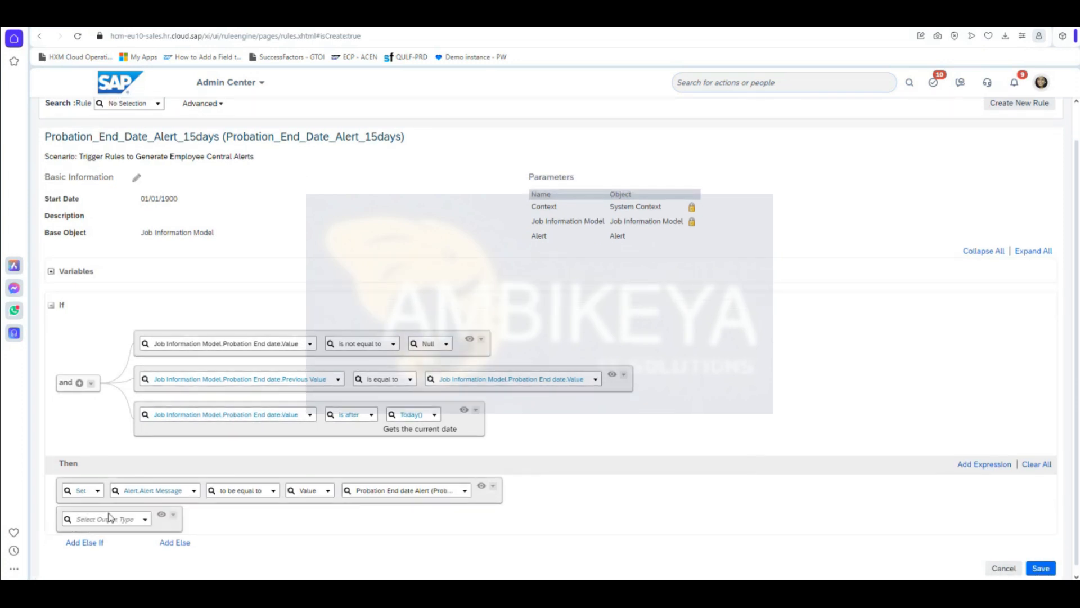
Step: Add a Set action giving Alert.Workflow Information the Probation end date alert value
click(145, 519)
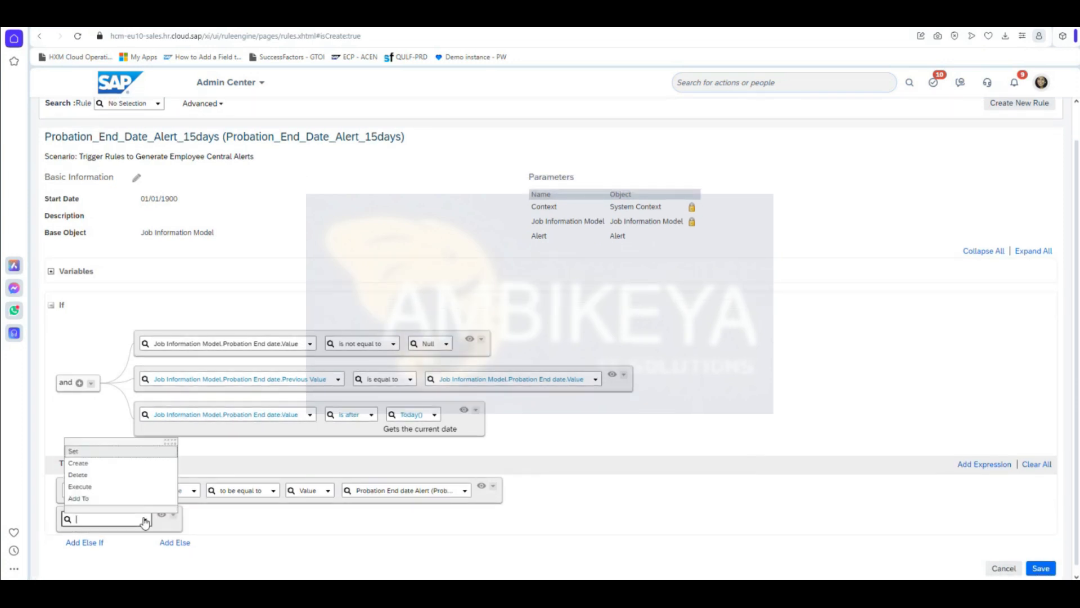
click(133, 451)
click(201, 522)
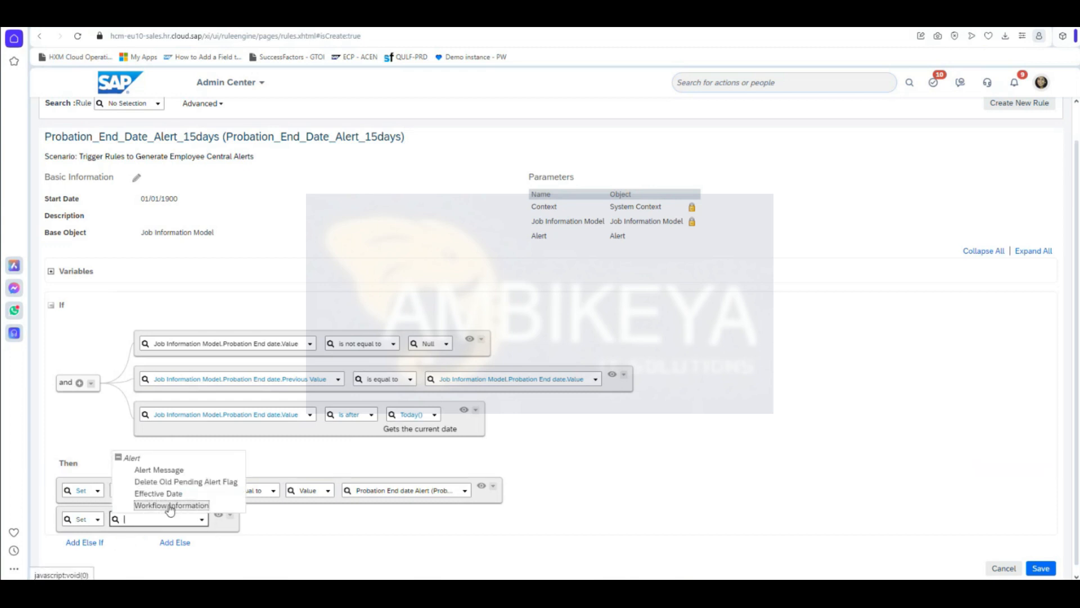
click(170, 505)
click(399, 520)
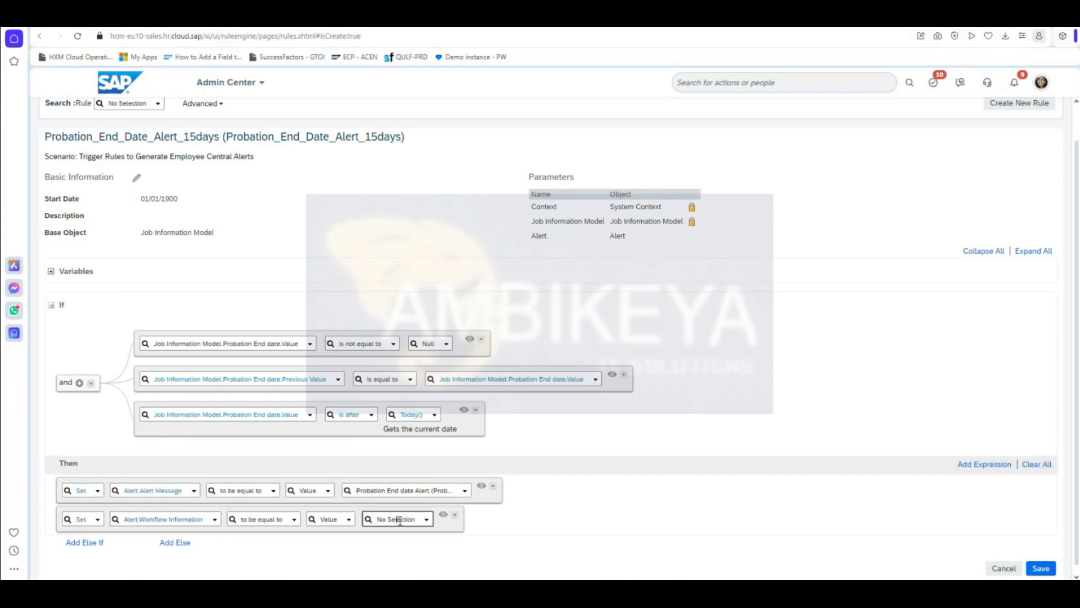
text(w)
text(robation)
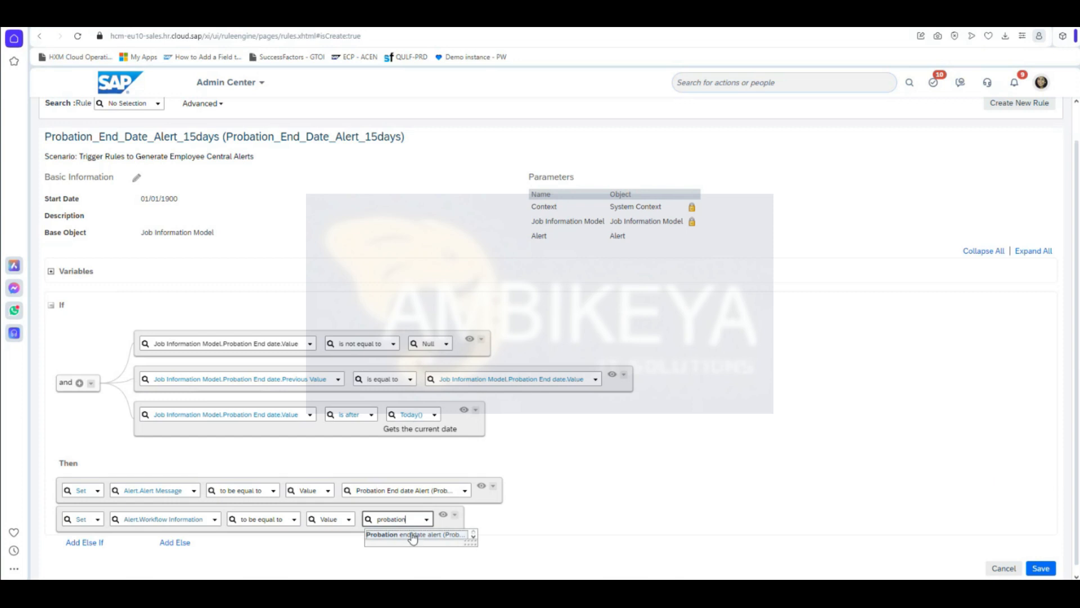
click(414, 536)
scroll(414, 536, down, 1)
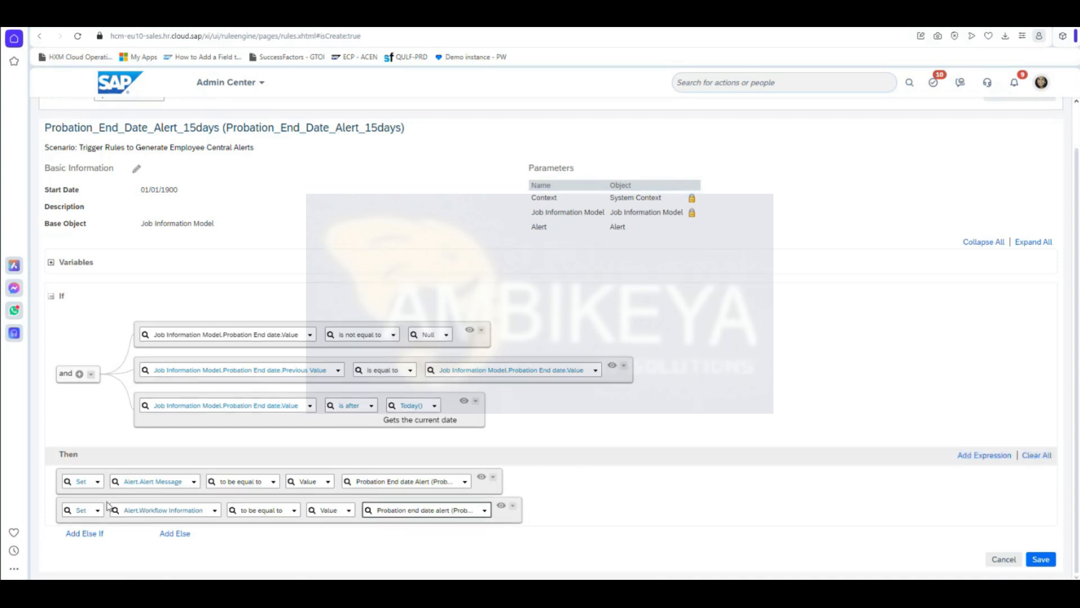
Step: Add a third Set action targeting Alert.Effective Date
click(984, 455)
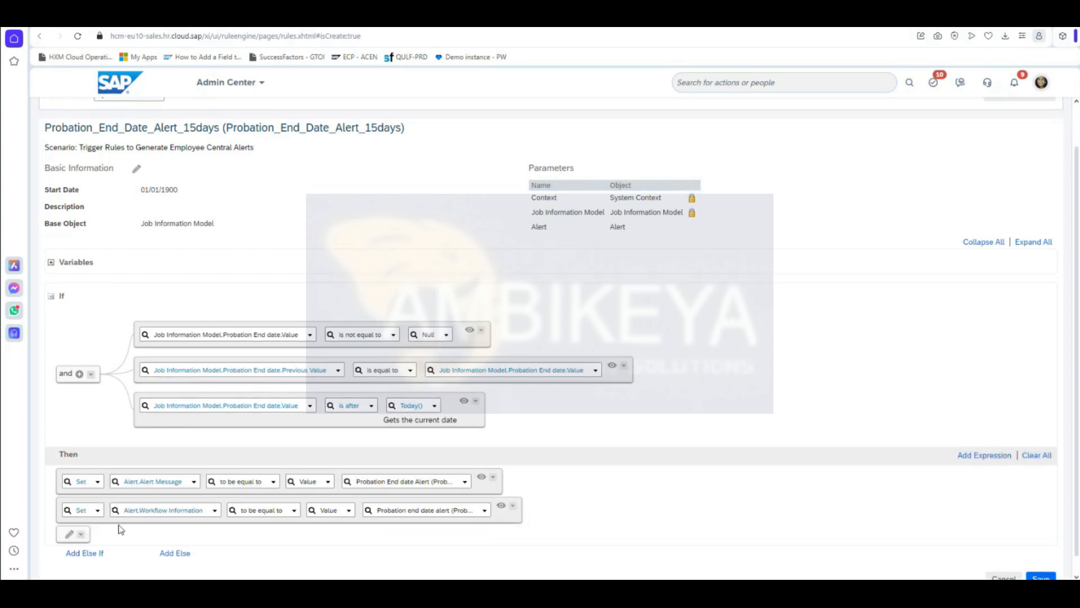
click(76, 534)
click(145, 539)
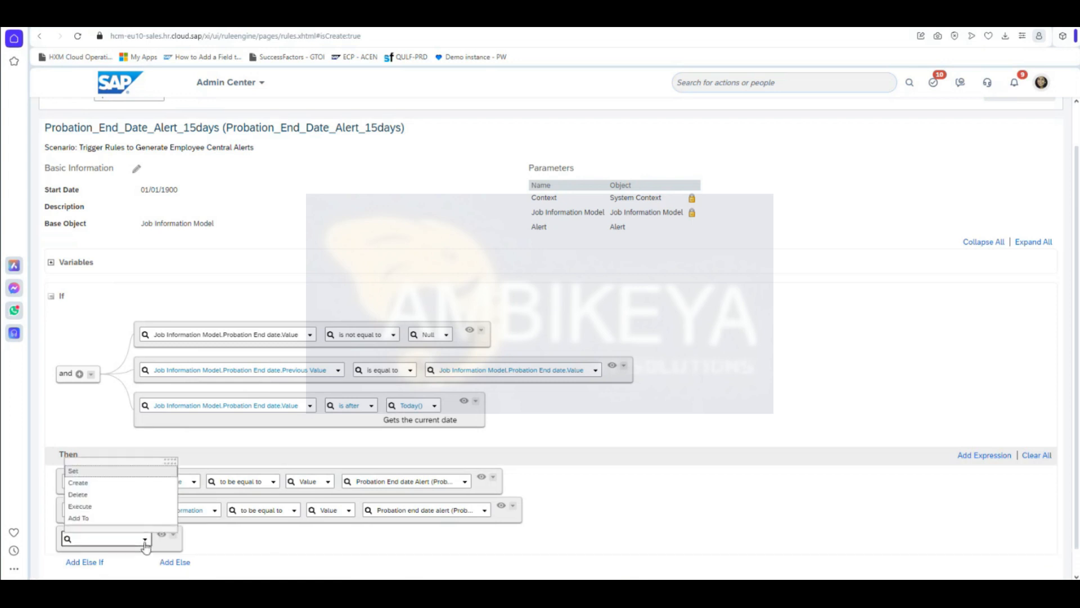
click(130, 473)
click(204, 539)
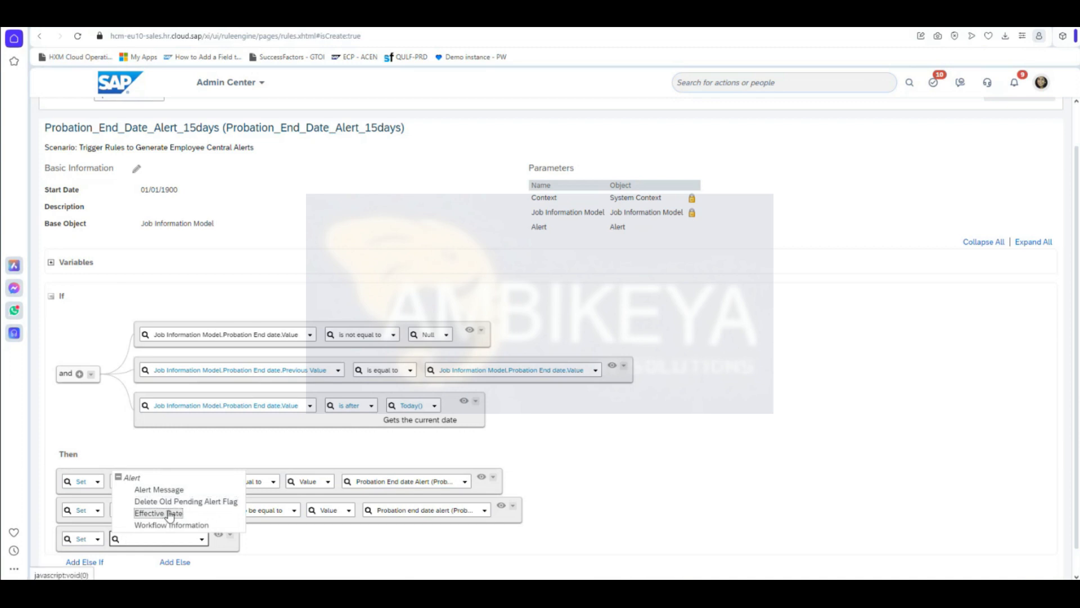
click(169, 514)
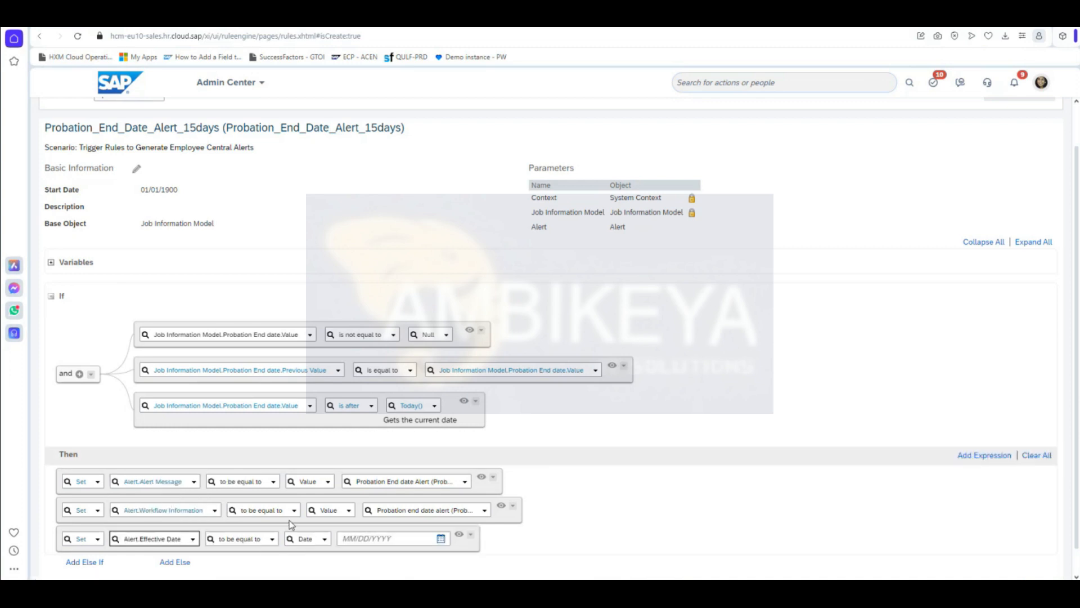
scroll(295, 523, down, 1)
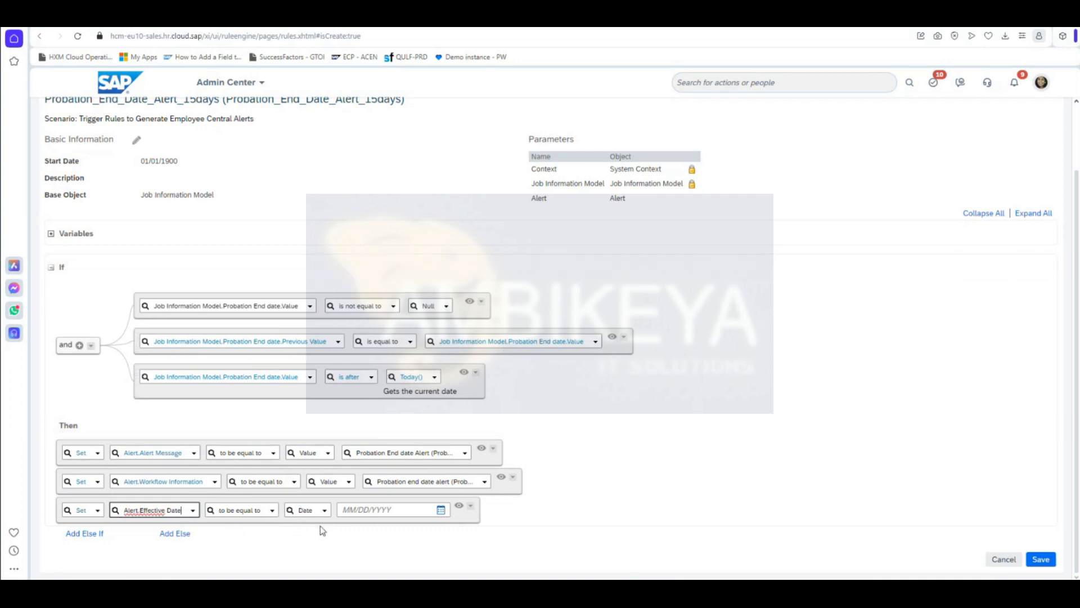
Step: Set the effective date to Date Plus() with Probation End date.Value as the base date
click(324, 510)
scroll(396, 372, down, 15)
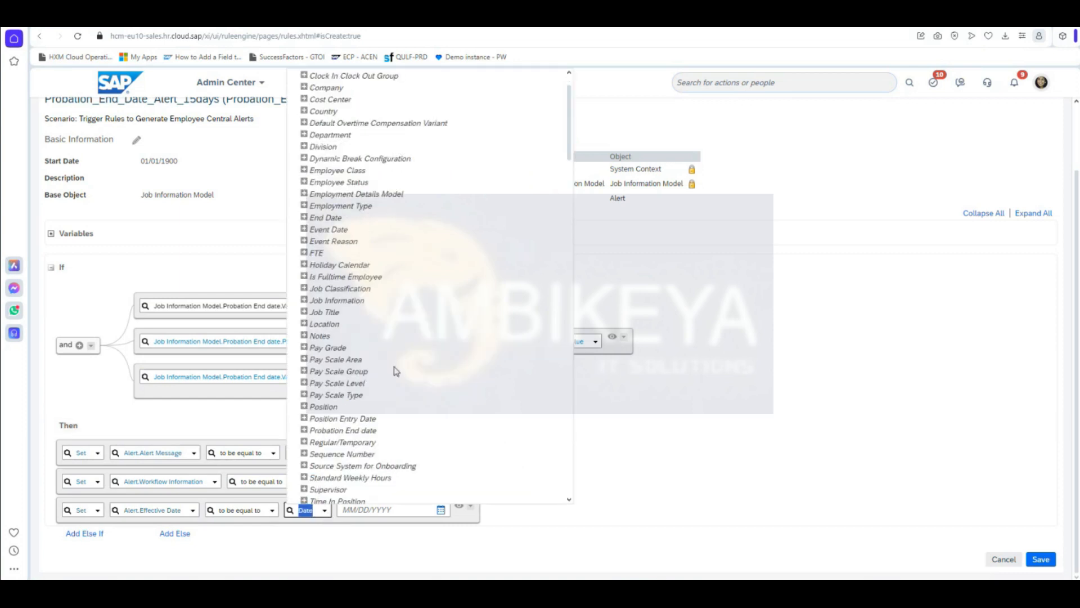
scroll(398, 367, down, 10)
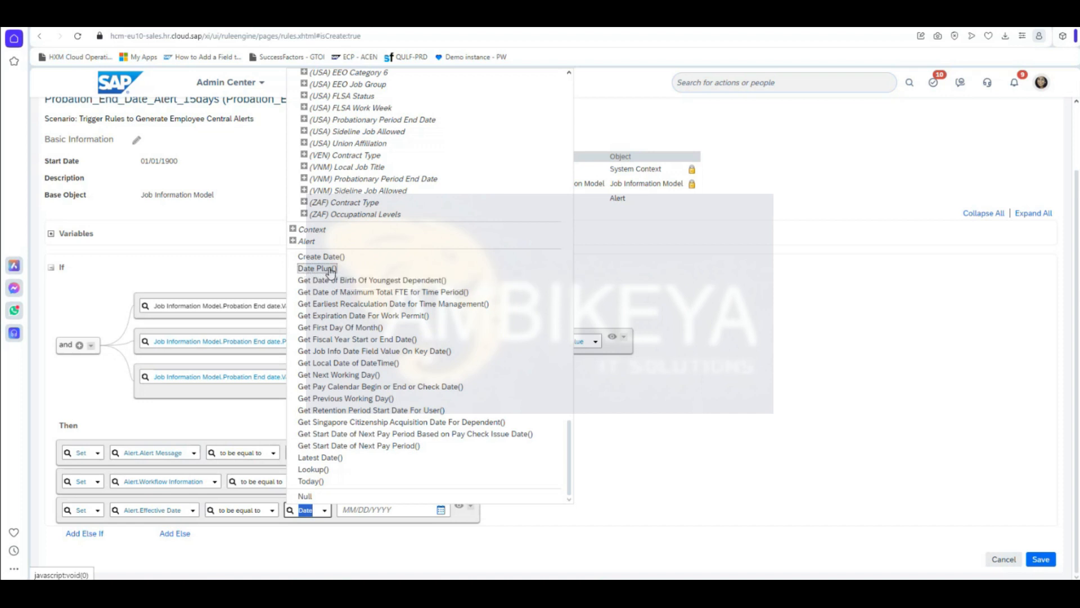
click(331, 273)
scroll(647, 438, down, 1)
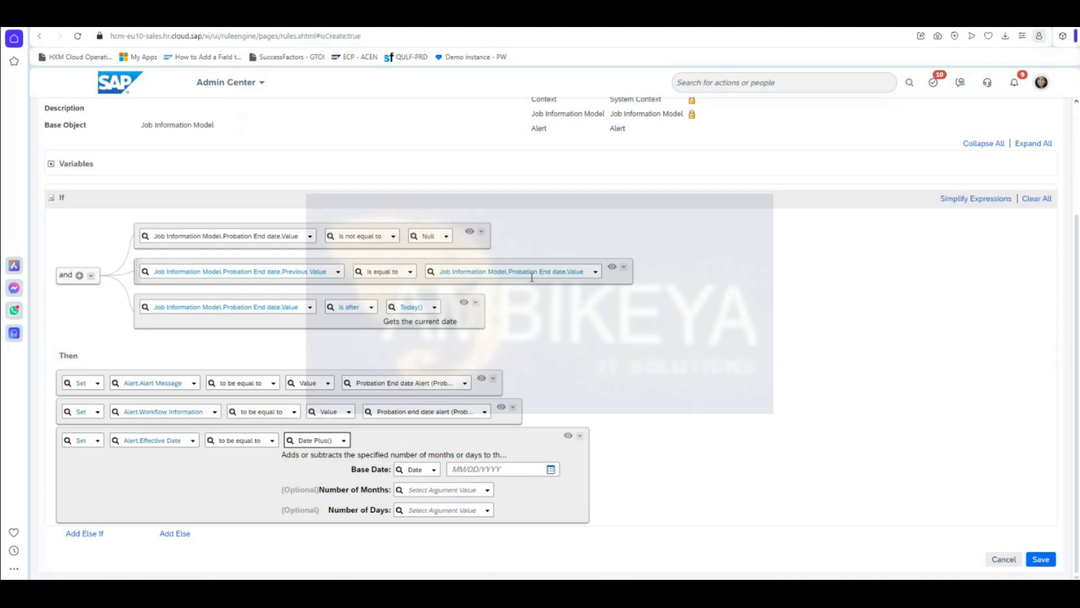
click(435, 470)
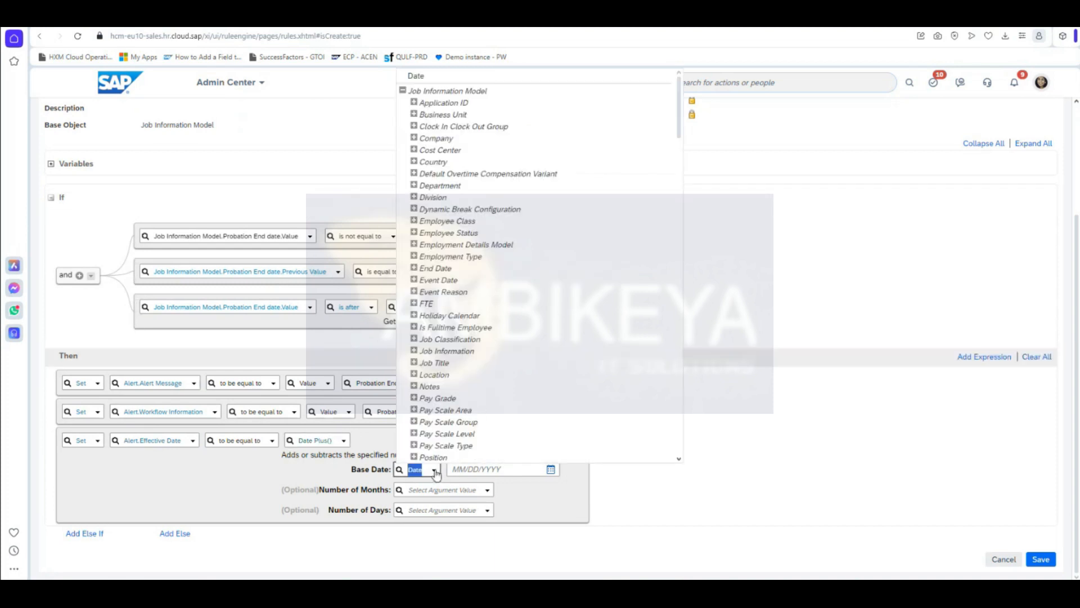
scroll(542, 265, down, 4)
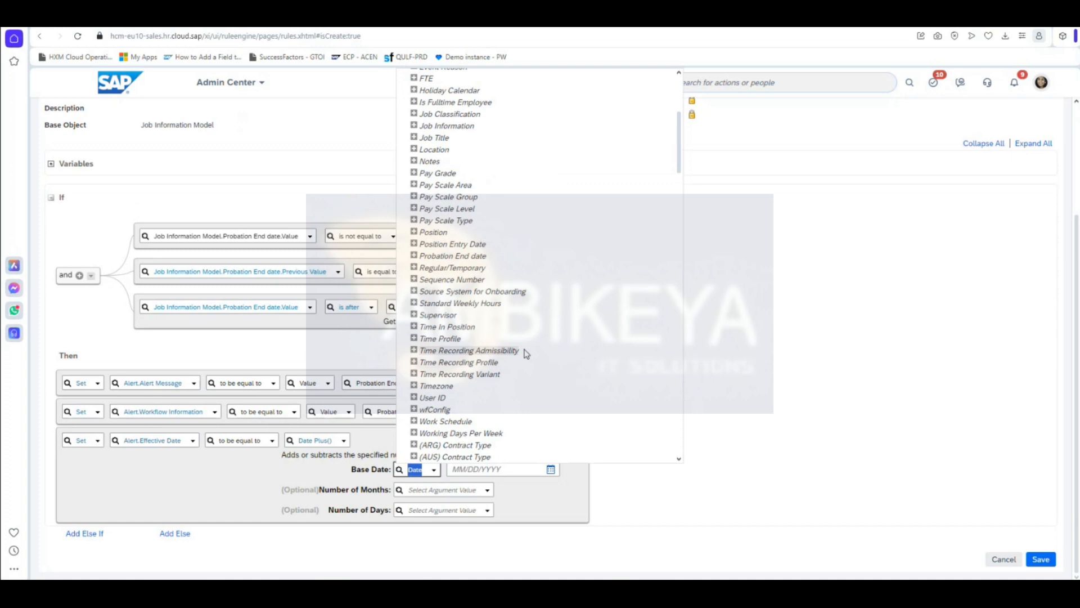
scroll(531, 350, up, 4)
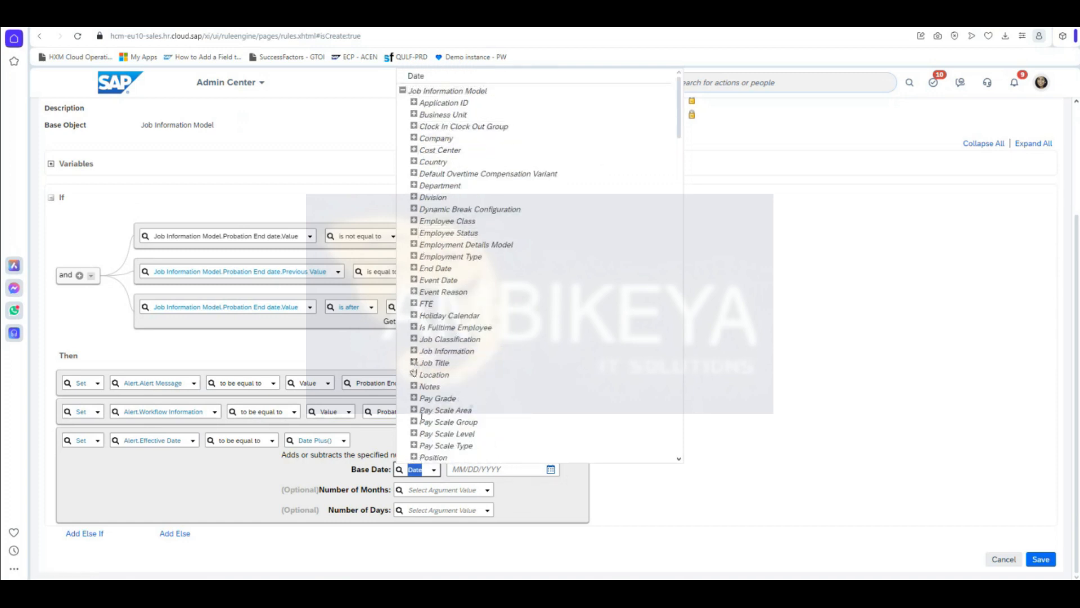
scroll(425, 394, down, 2)
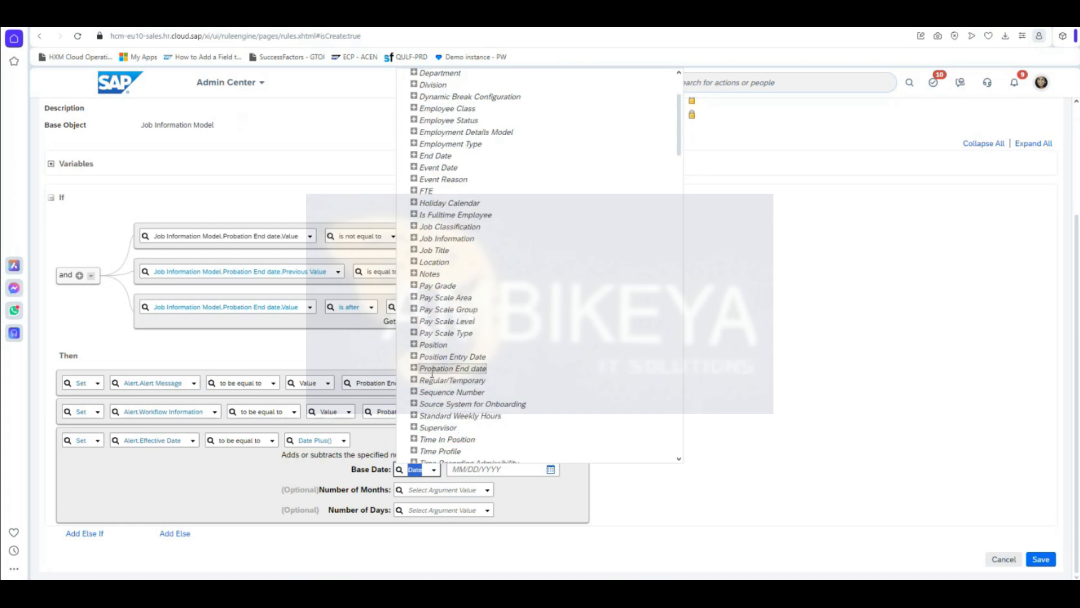
click(414, 368)
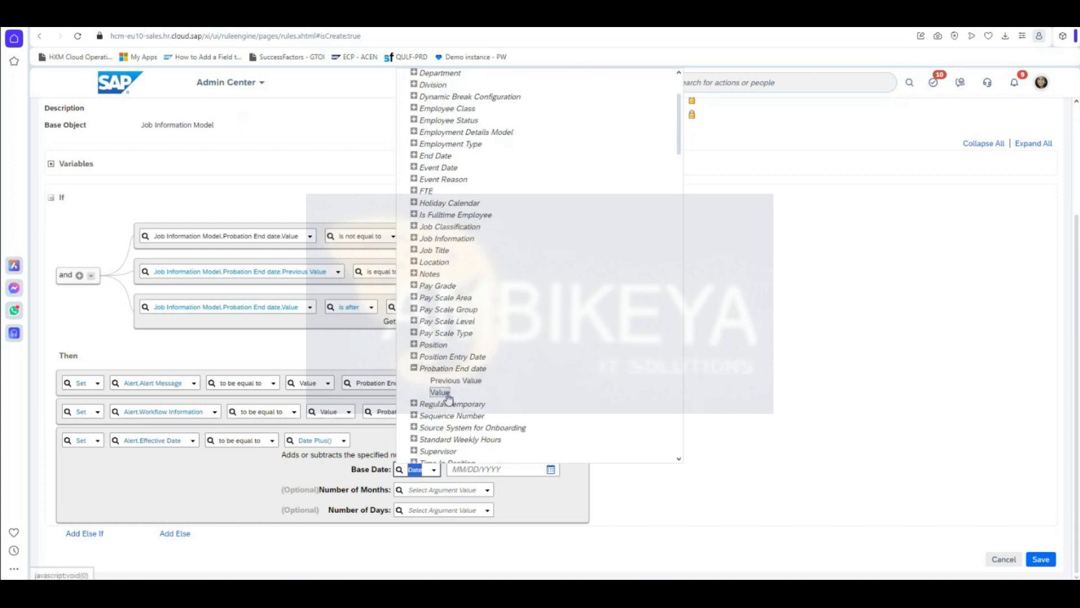
click(444, 393)
click(532, 504)
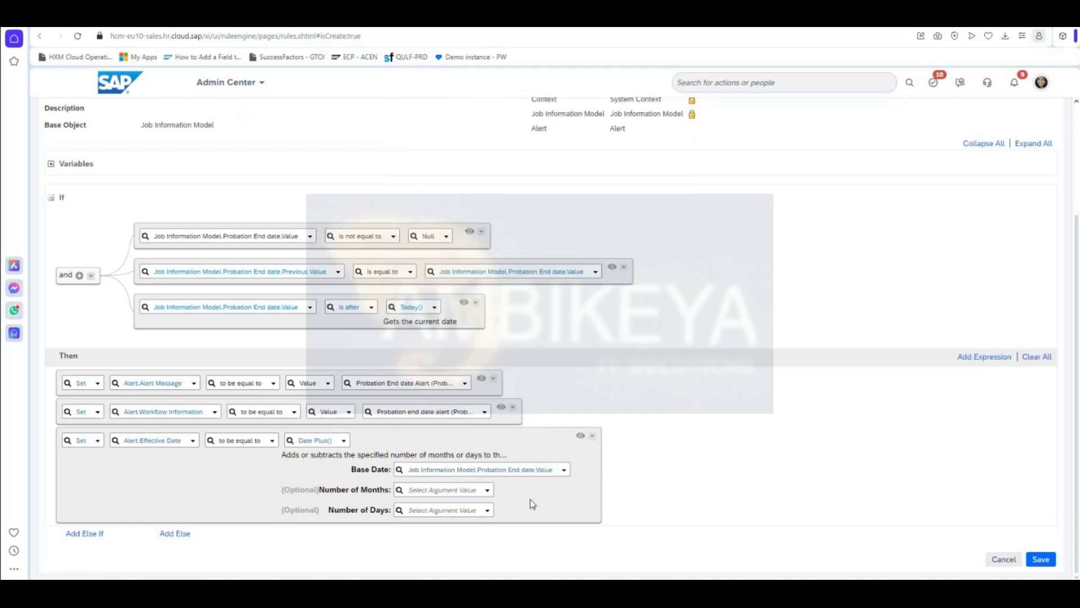
click(487, 493)
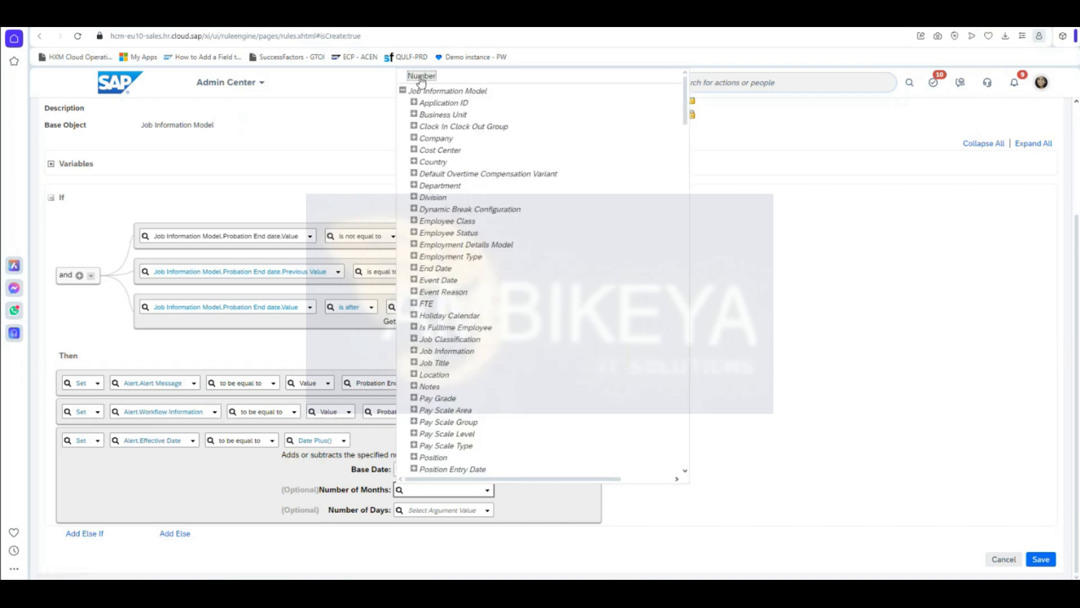
Step: Give Date Plus() 0 months and -15 days, then check today's date on the system calendar
click(422, 79)
click(485, 490)
text(0)
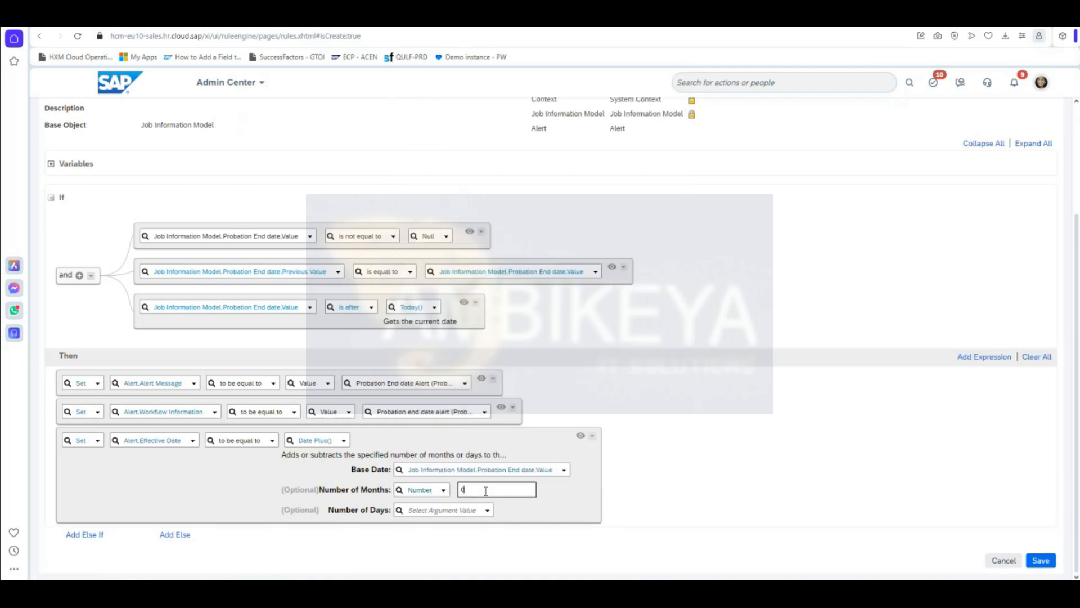
click(371, 523)
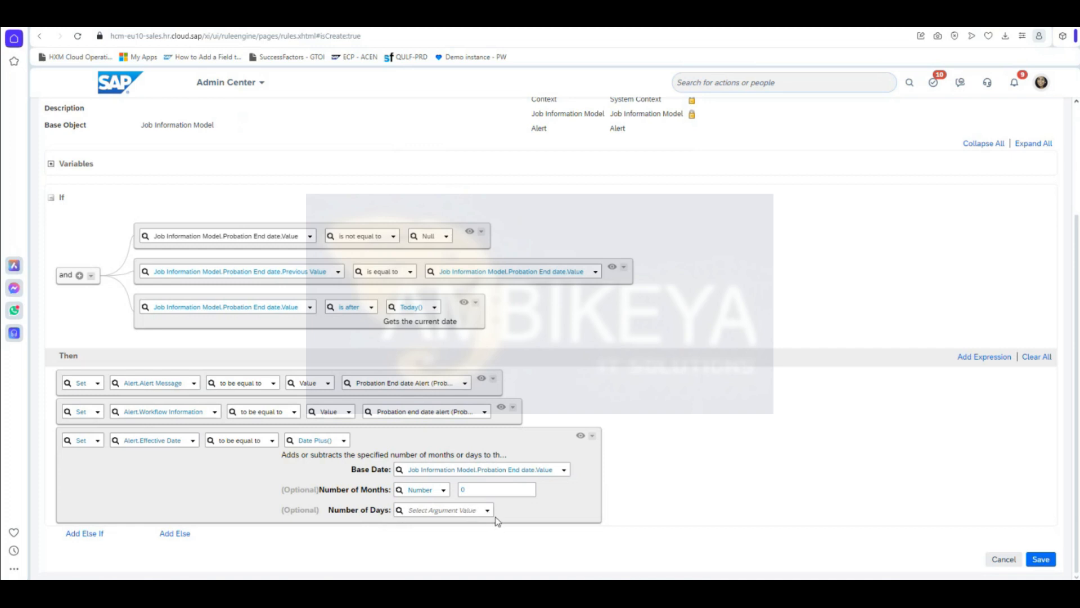
click(492, 517)
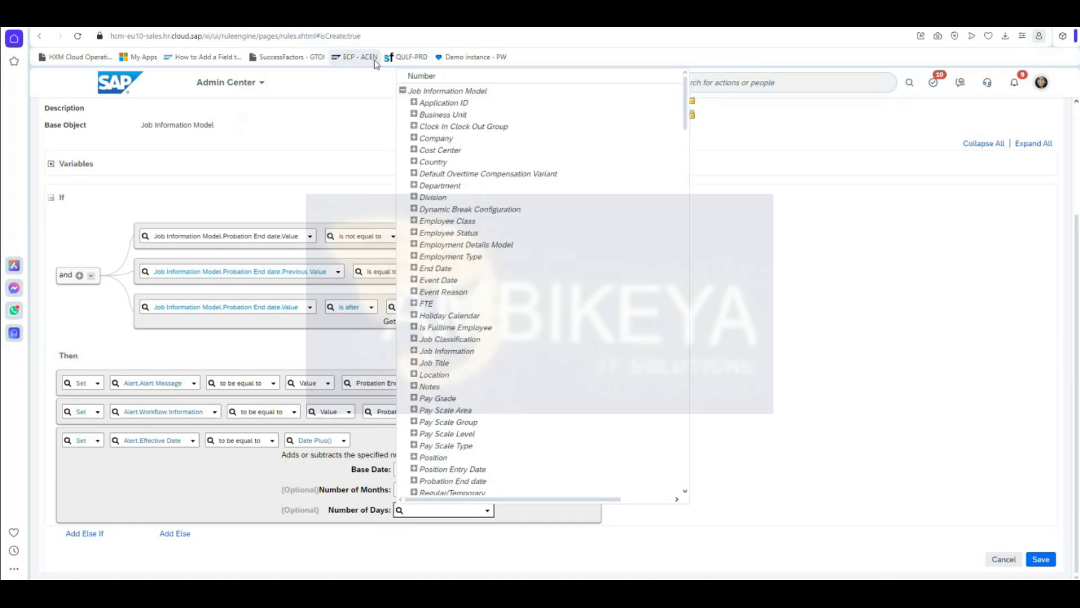
click(426, 75)
click(483, 510)
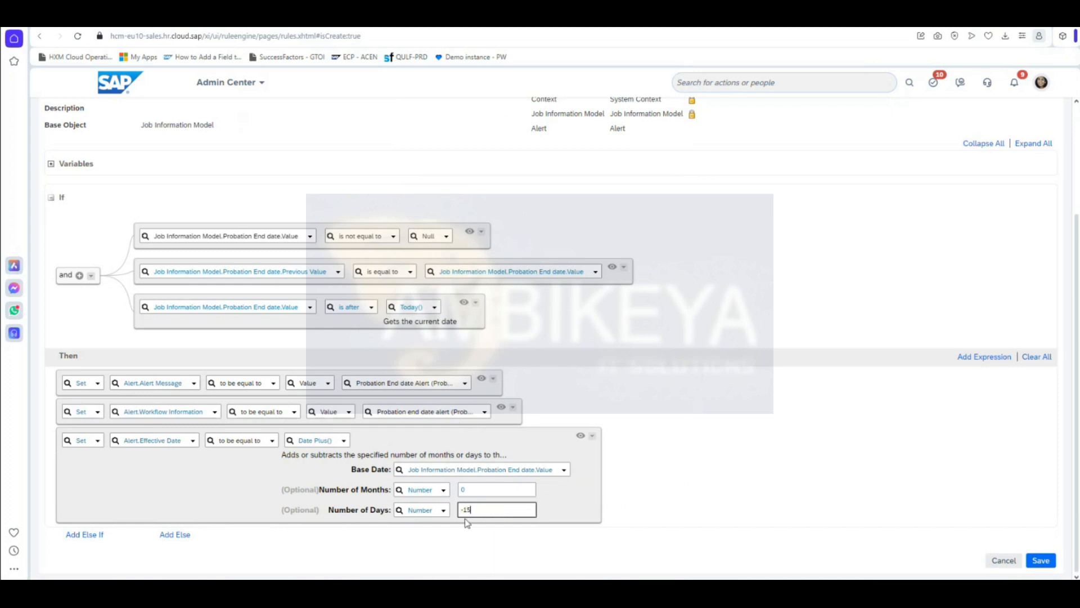
click(553, 509)
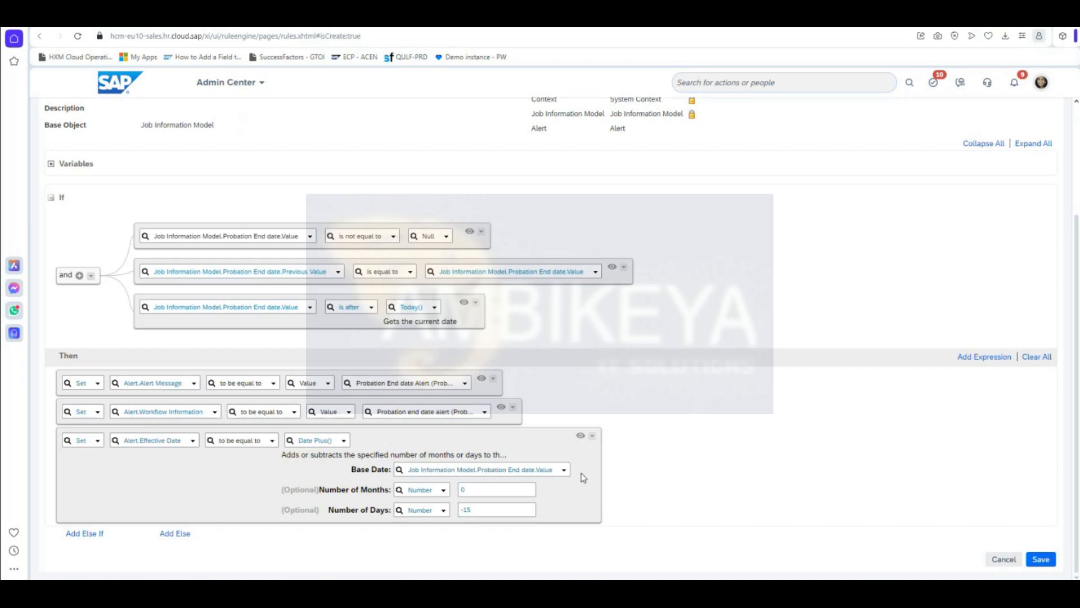
key(super+n)
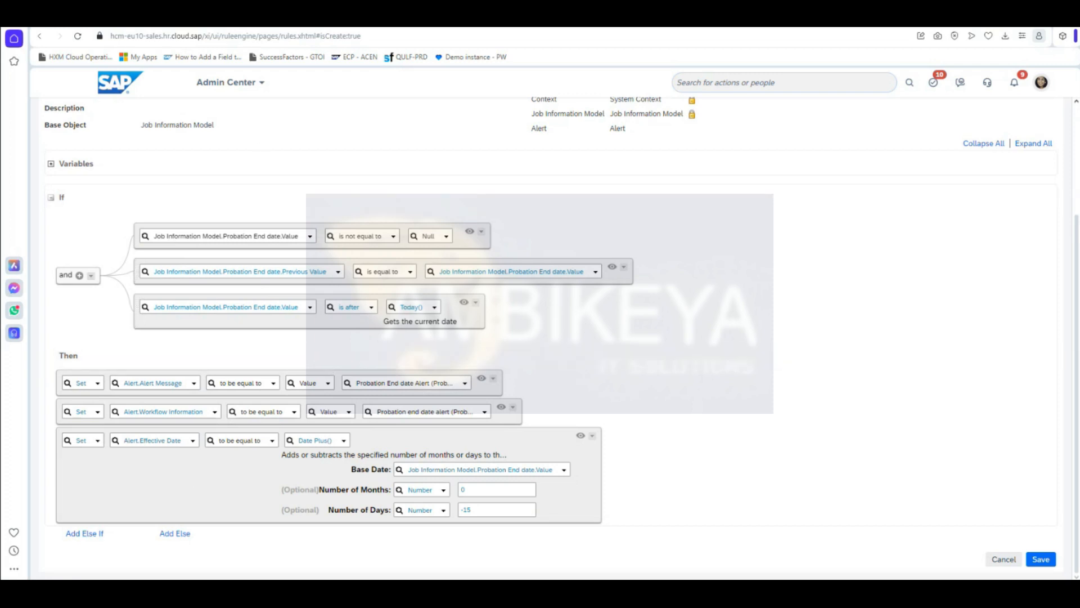
Step: Save the Probation_End_Date_Alert_15days business rule
click(1042, 560)
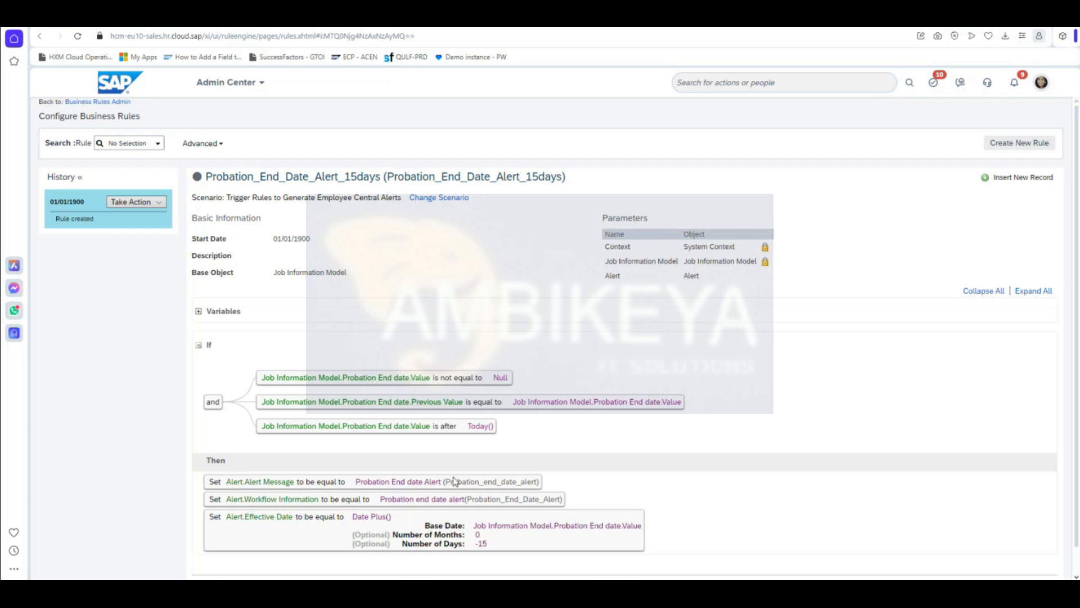
Step: Scroll through the saved rule to its footer showing the last update
scroll(778, 446, down, 1)
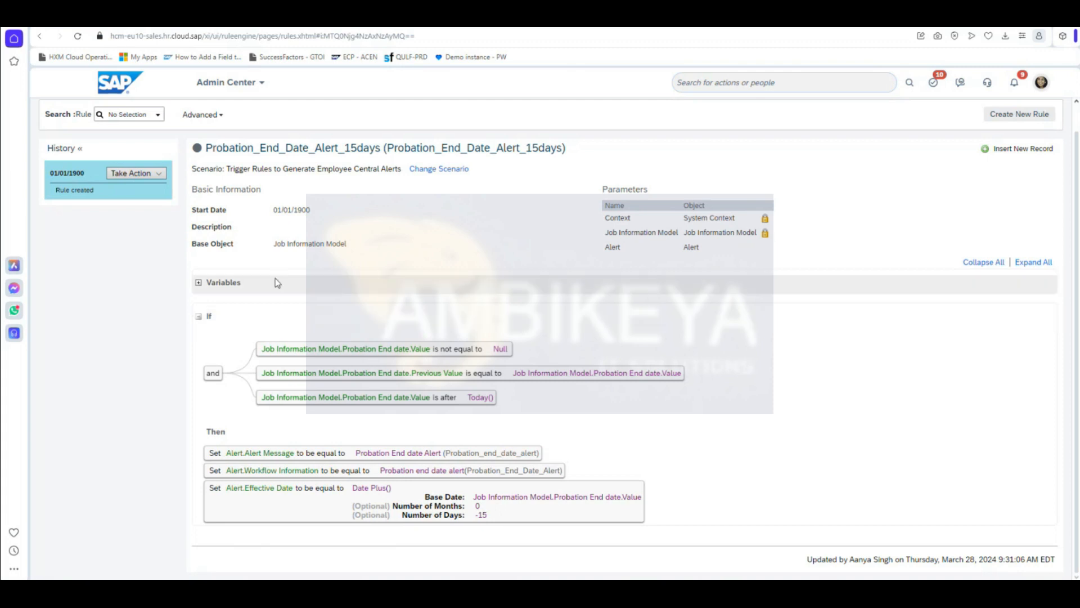
Step: Correct the second condition's operator to 'is not equal to' and save the rule again
click(148, 173)
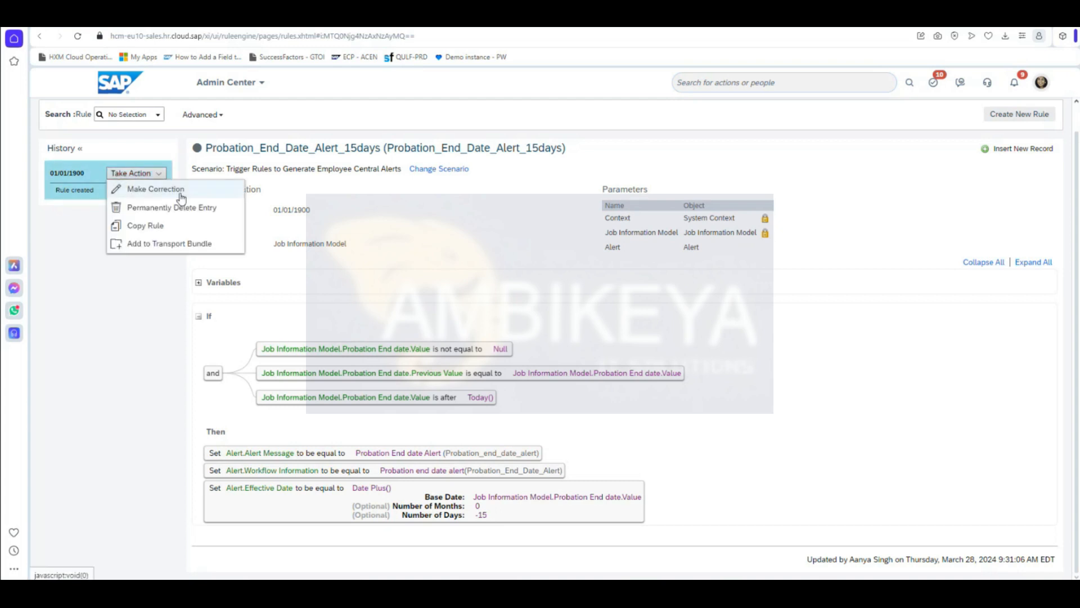
click(179, 191)
click(584, 382)
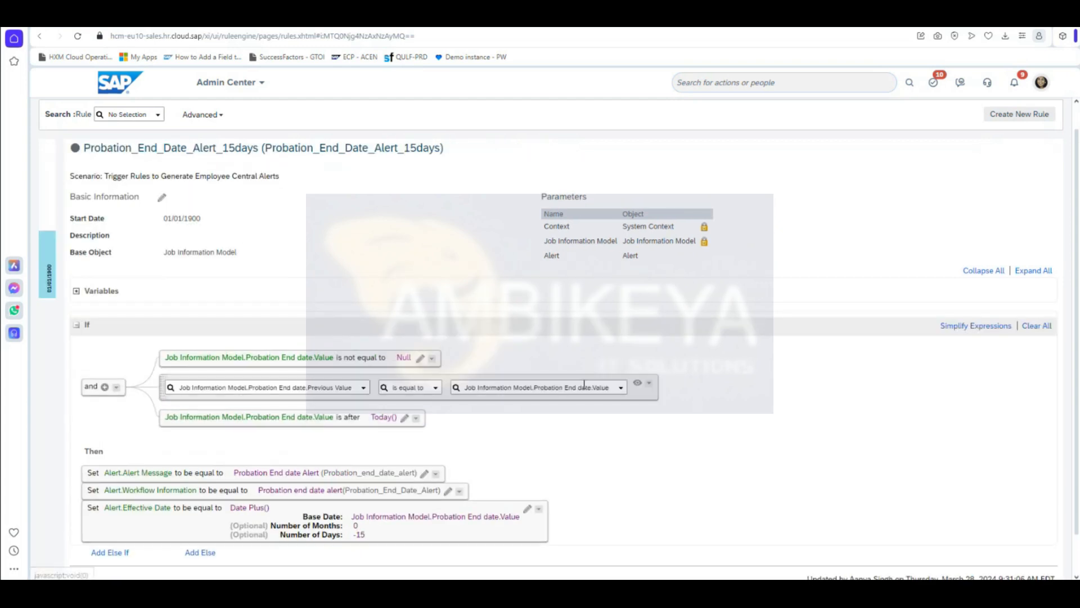
click(436, 388)
click(438, 459)
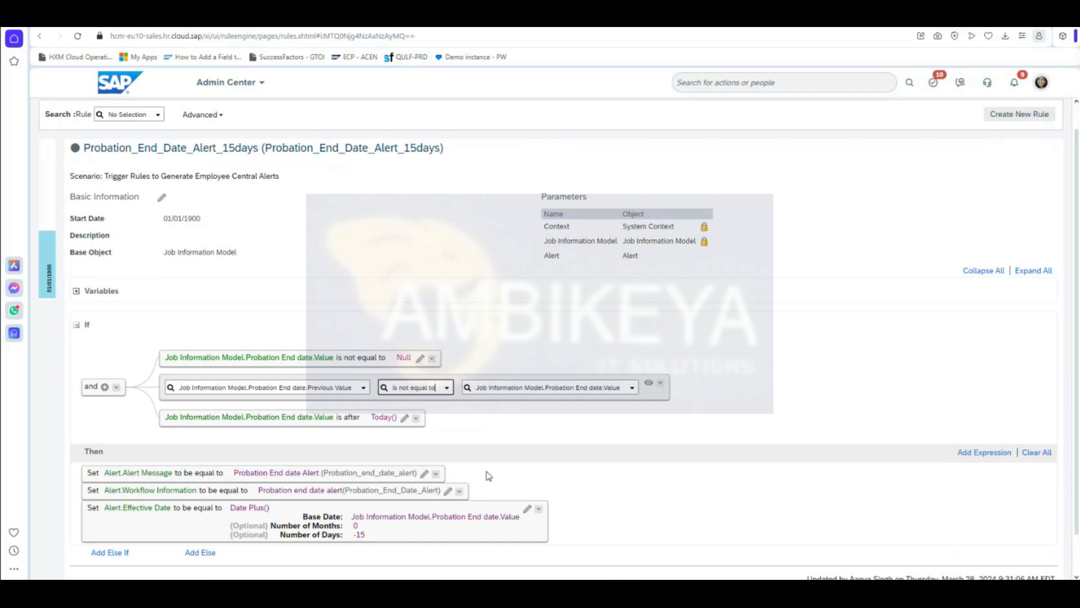
scroll(650, 488, down, 1)
click(1041, 562)
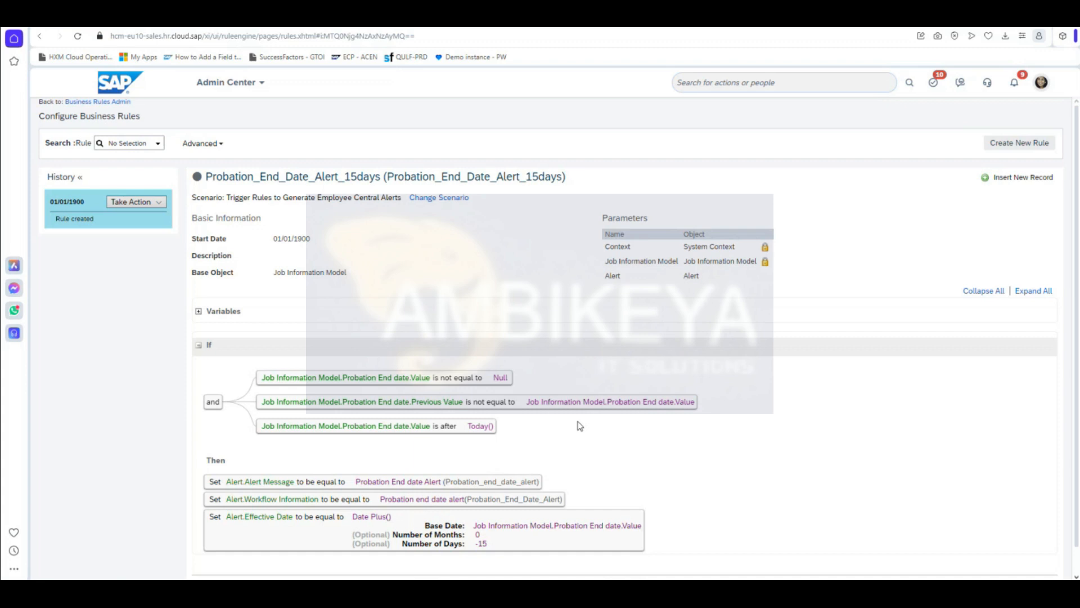
Step: Confirm the 9:31:57 AM update timestamp and select the rule ID in the title
scroll(579, 425, down, 1)
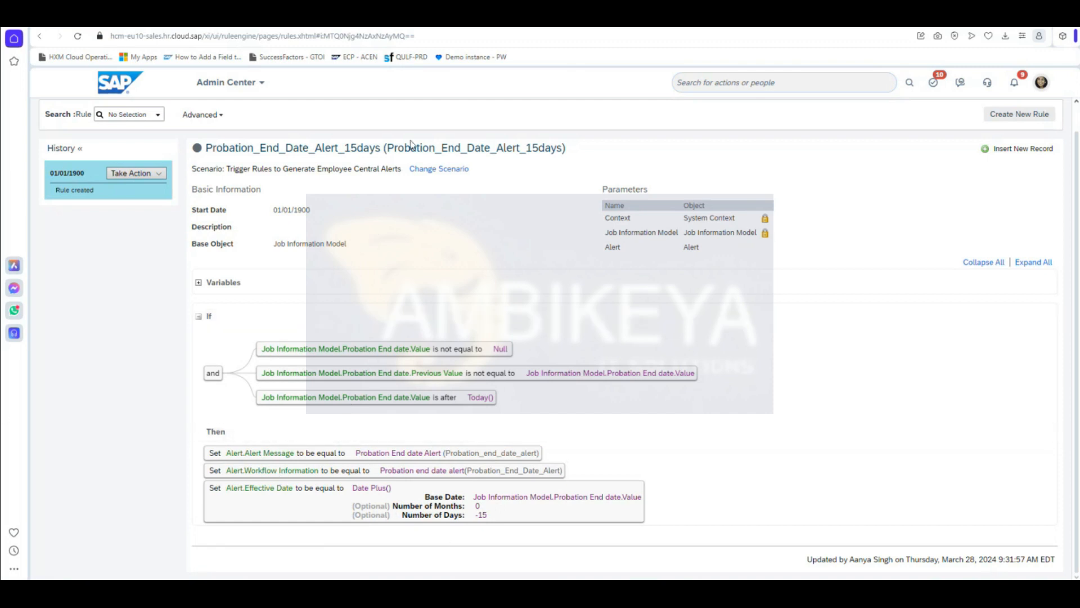
drag(388, 148, 563, 148)
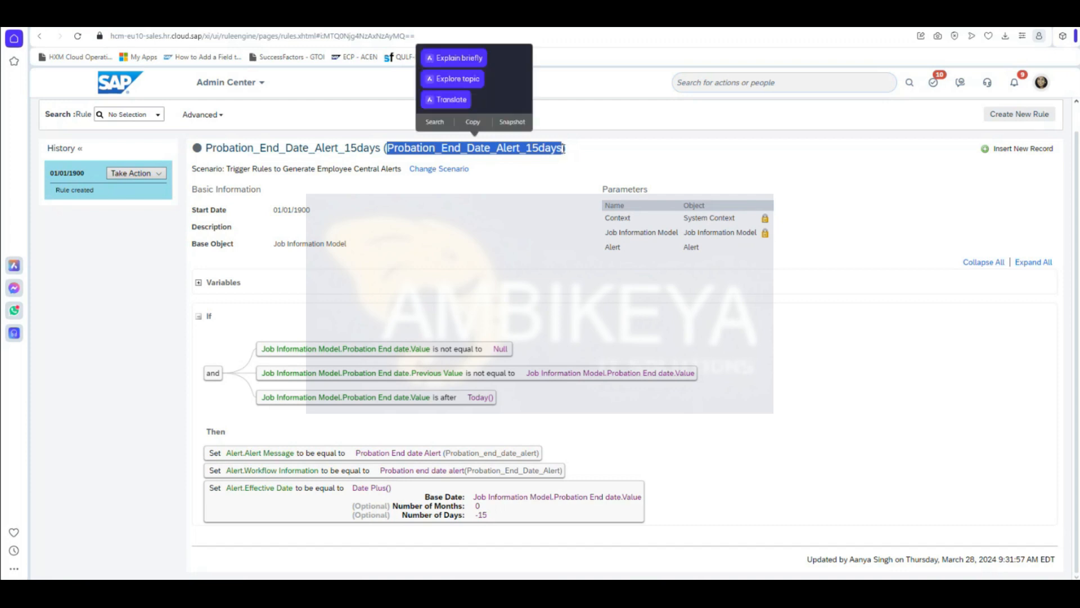
click(473, 121)
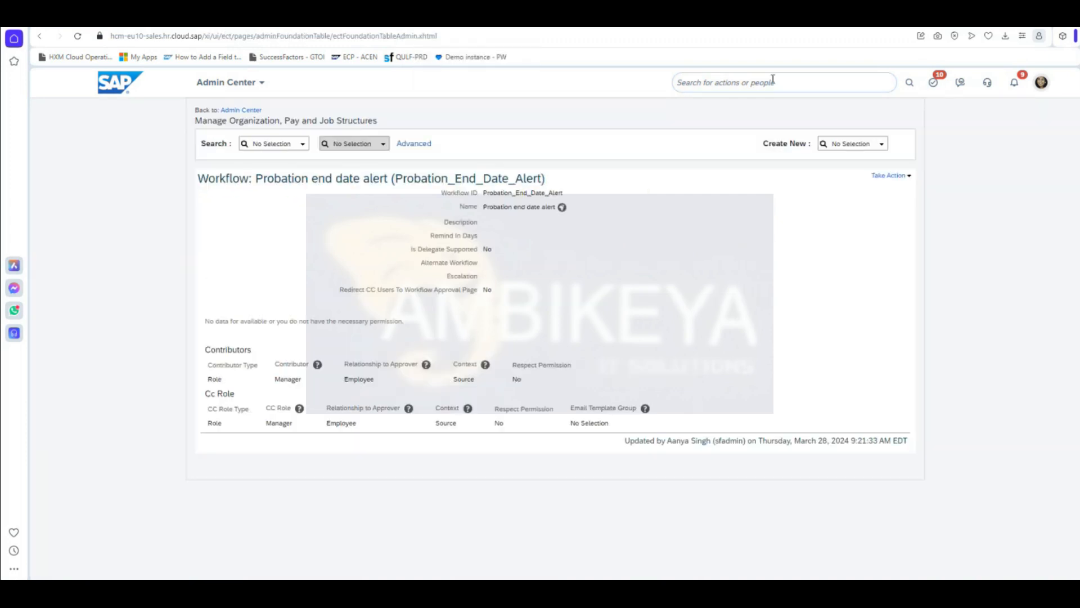
Step: Open Manage Business Configuration via search and put compInfo into correction mode
click(767, 88)
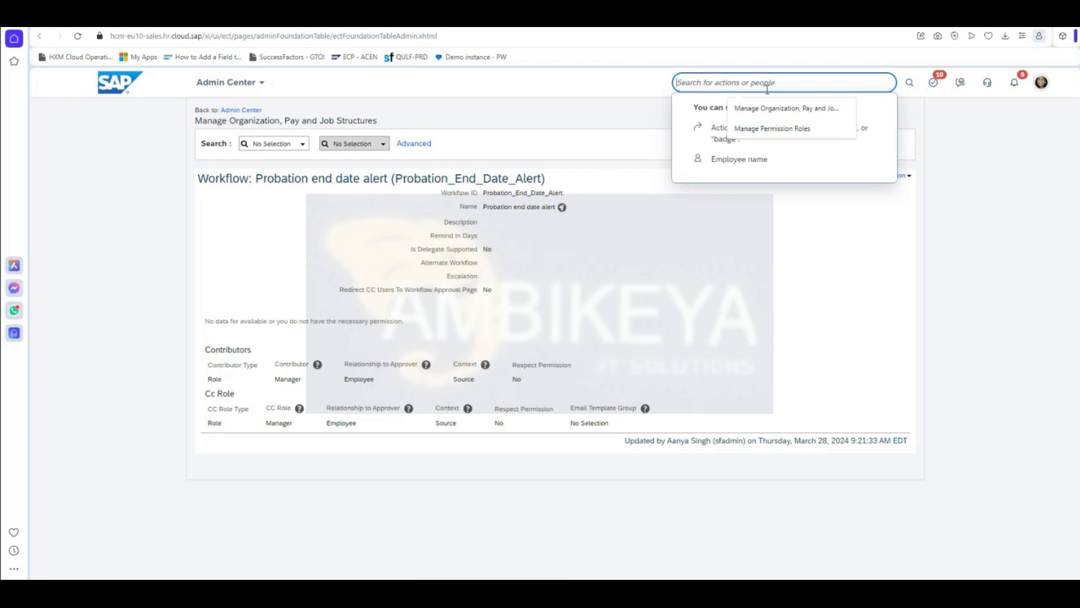
text(manage business config)
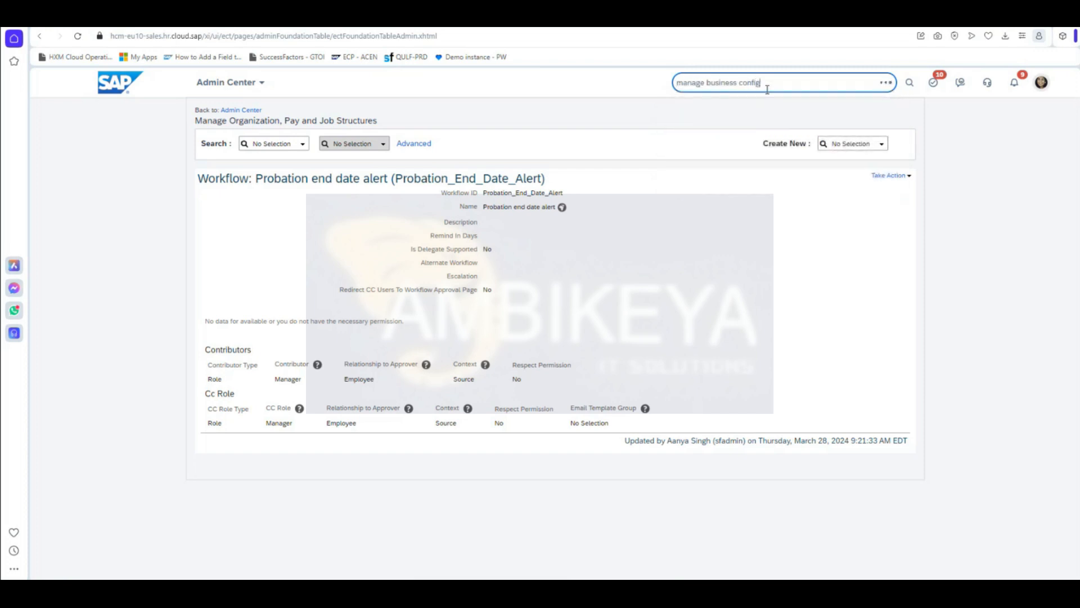
key(Down)
key(Return)
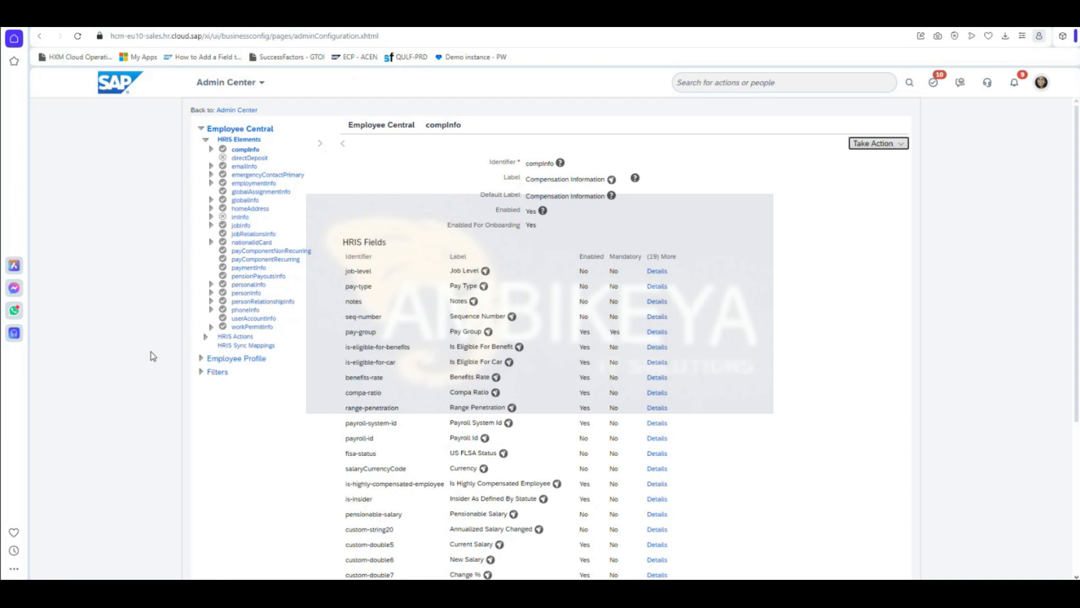
click(877, 144)
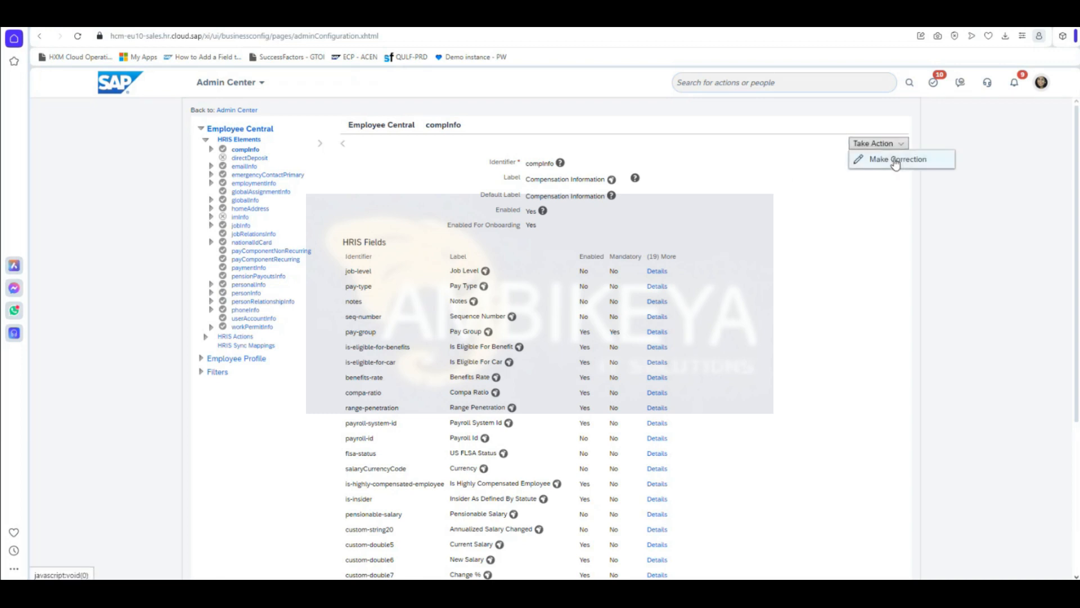
click(893, 160)
scroll(831, 322, down, 15)
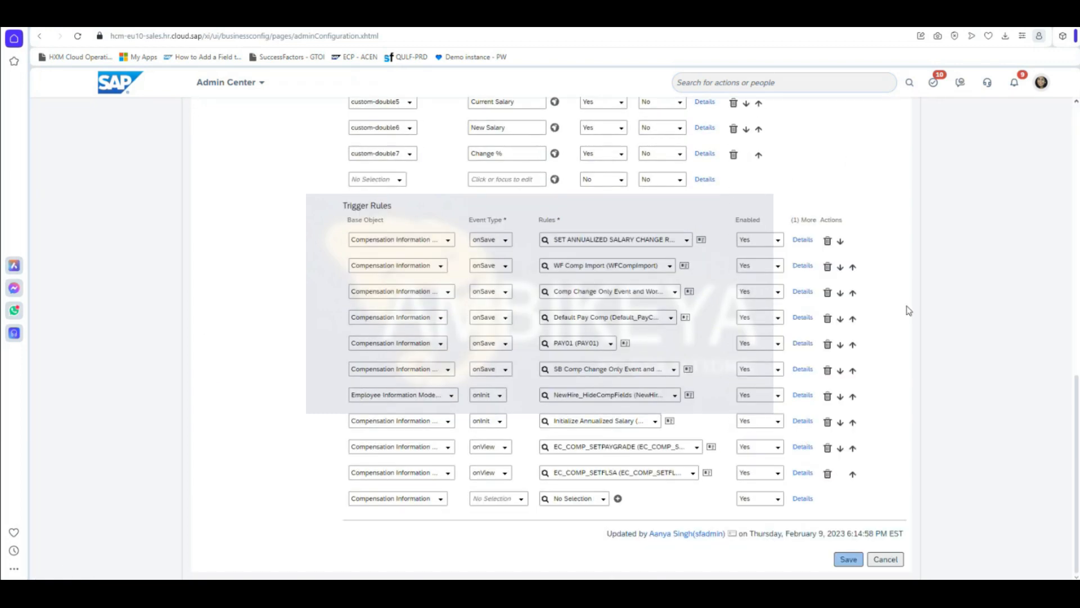
scroll(355, 320, up, 15)
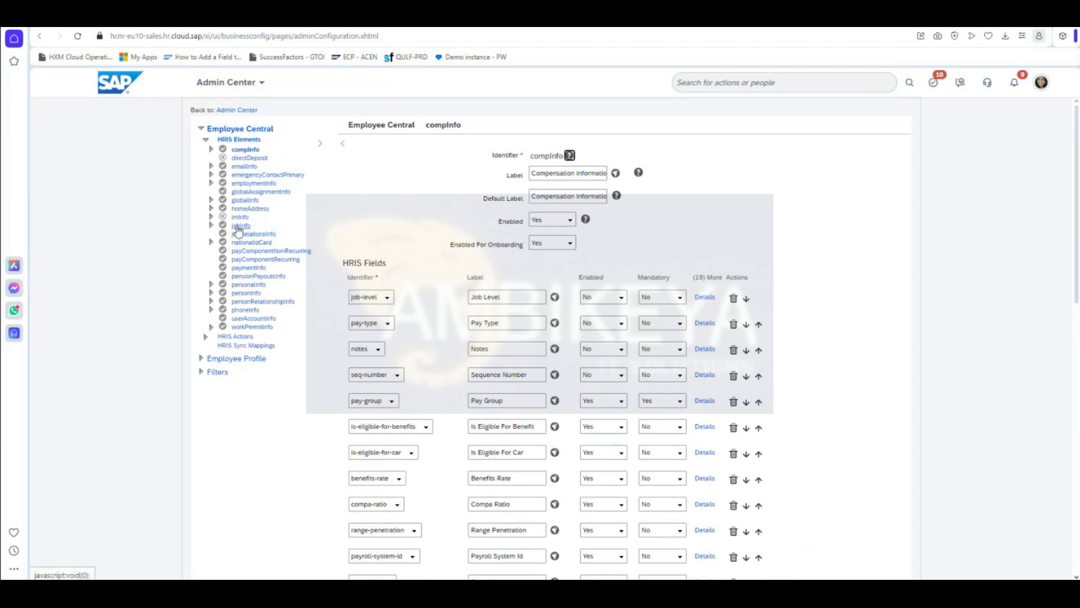
Step: Open the jobInfo element in correction mode and start a new Trigger Rules row
click(238, 227)
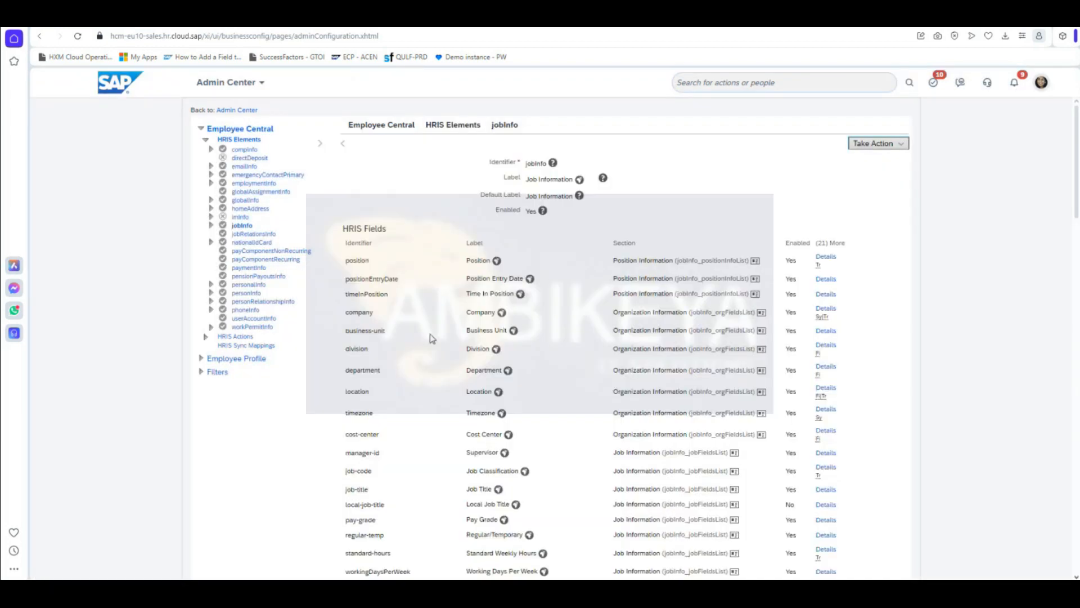
click(893, 144)
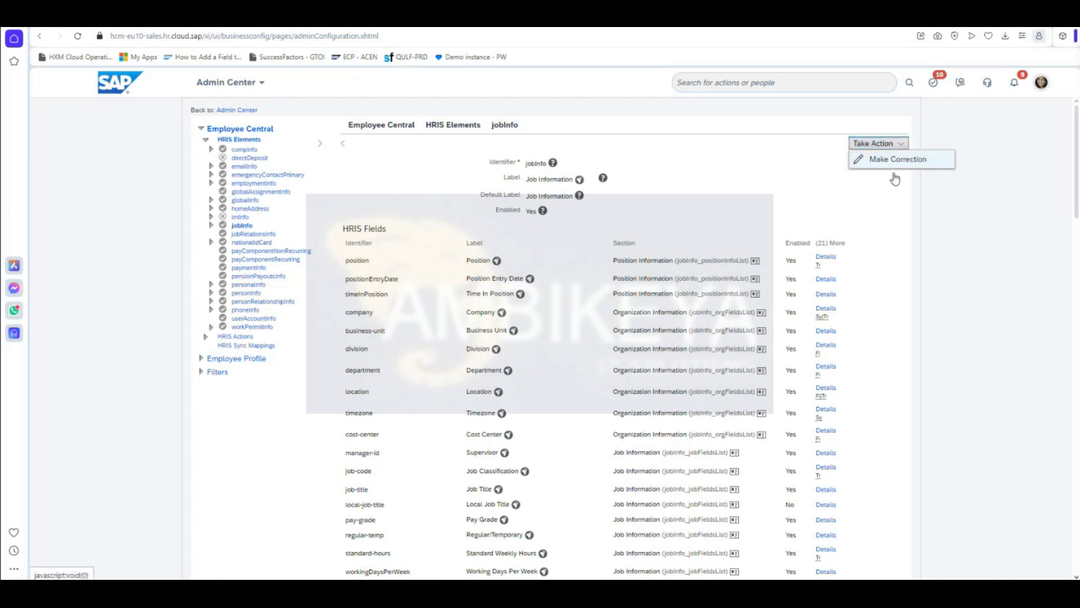
click(893, 159)
scroll(950, 287, down, 8)
scroll(951, 287, down, 15)
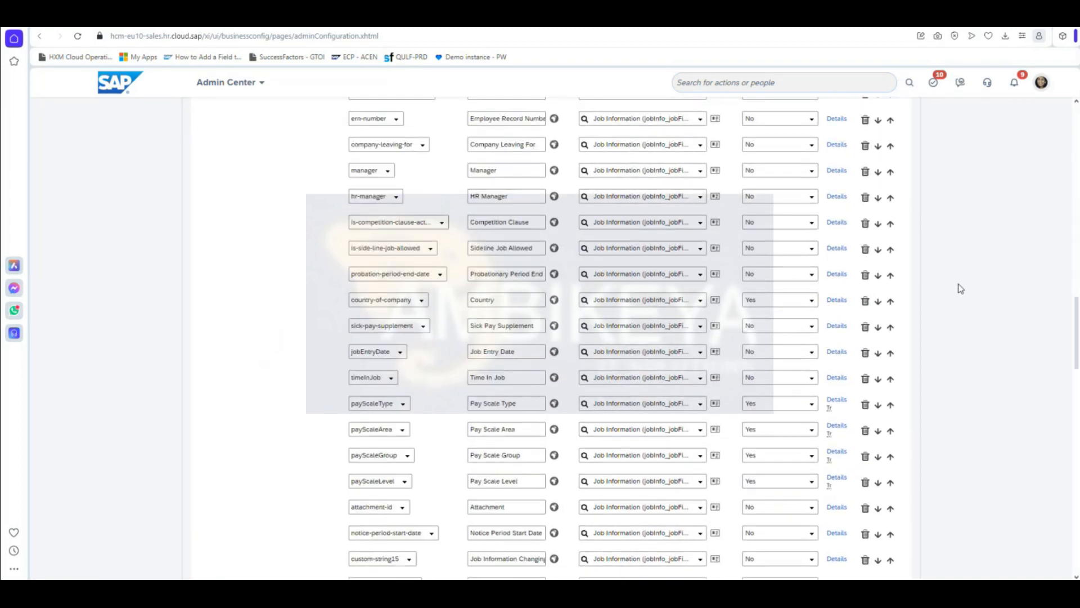
scroll(969, 282, down, 4)
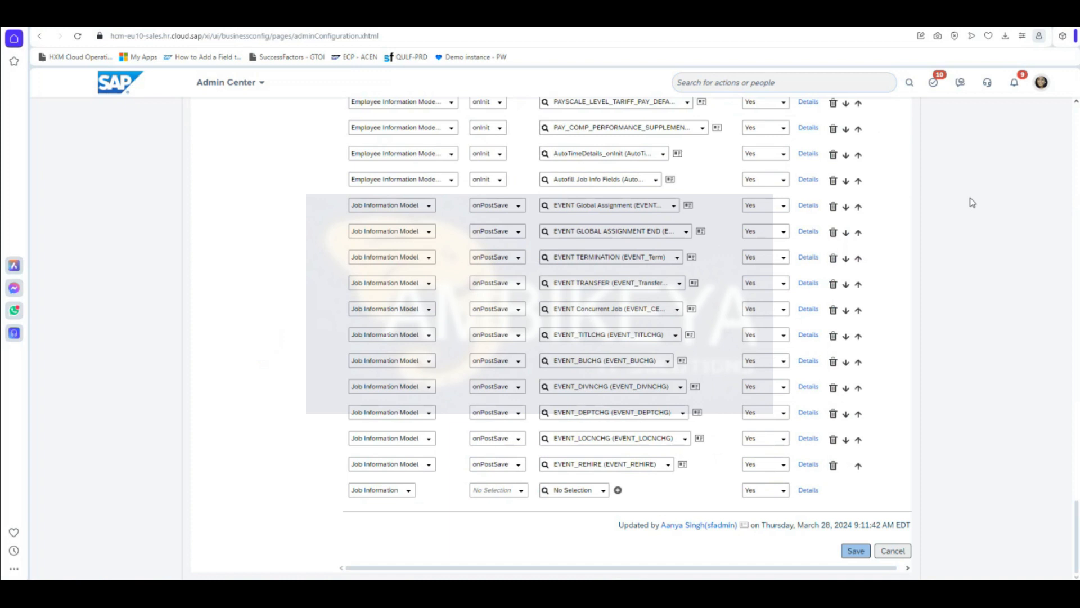
click(409, 491)
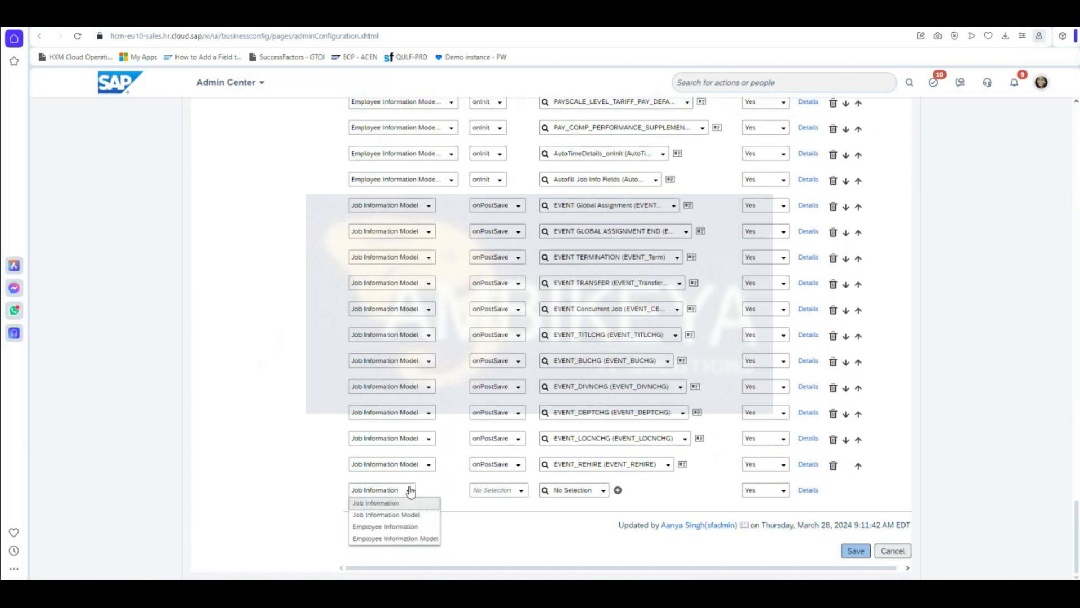
Step: Add an enabled saveAlert trigger on Job Information Model running Probation_End_Date_Alert_15days
click(419, 514)
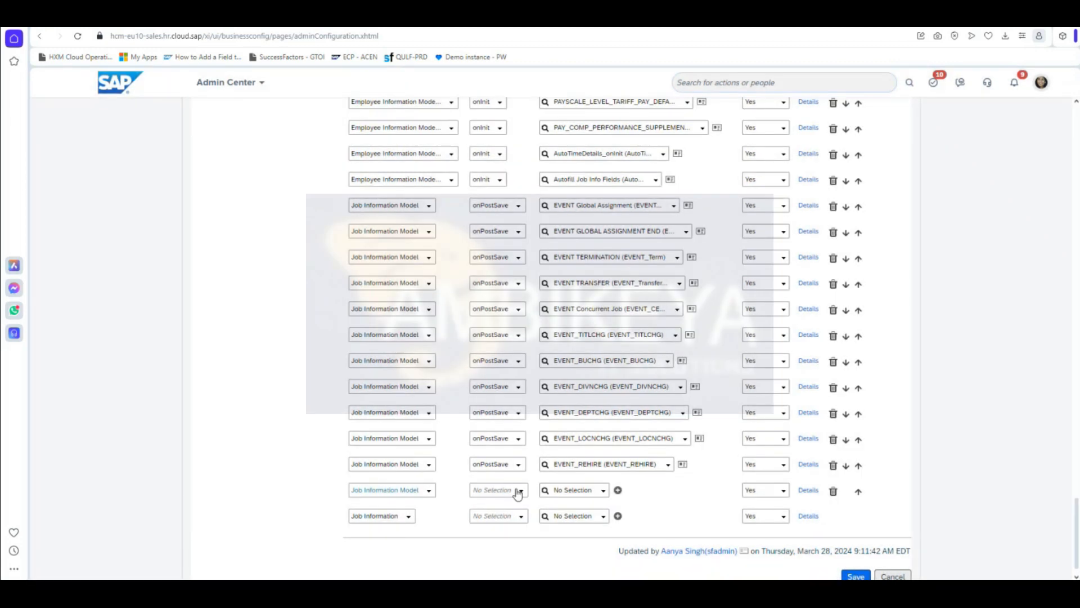
click(519, 490)
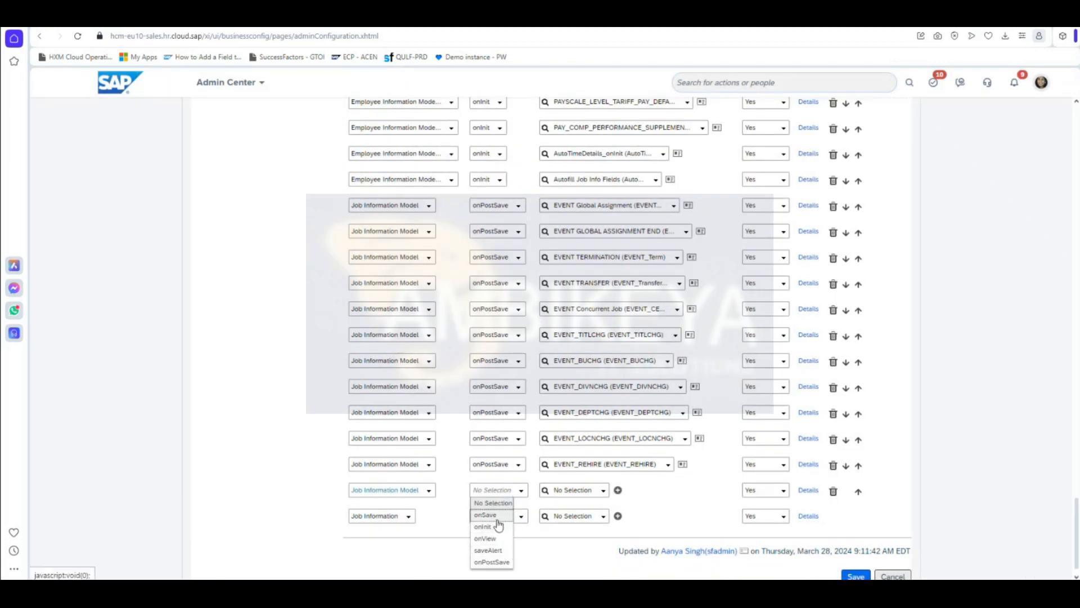
click(489, 551)
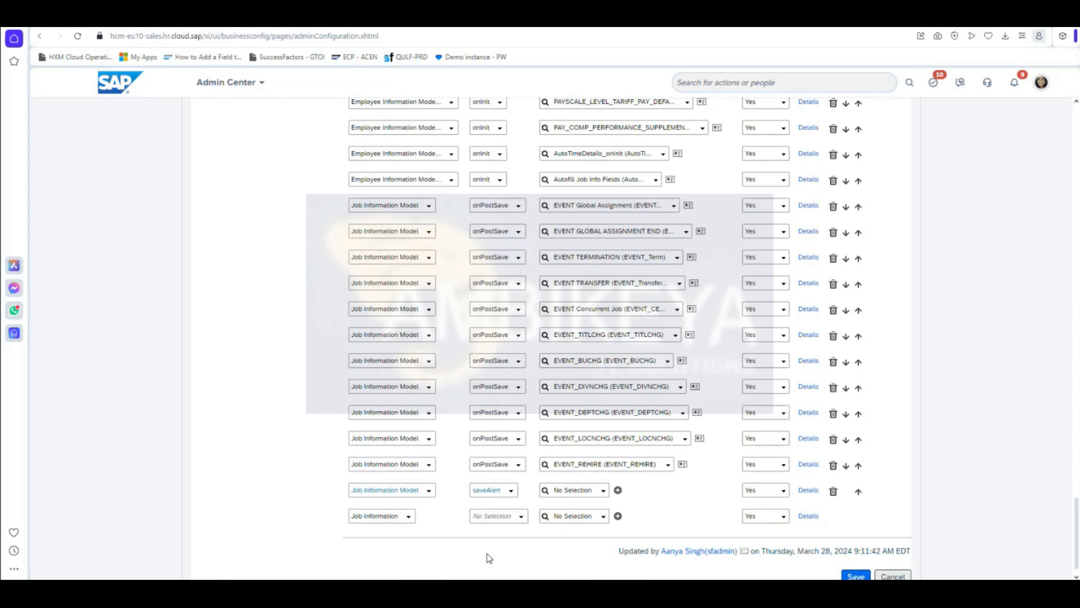
click(581, 490)
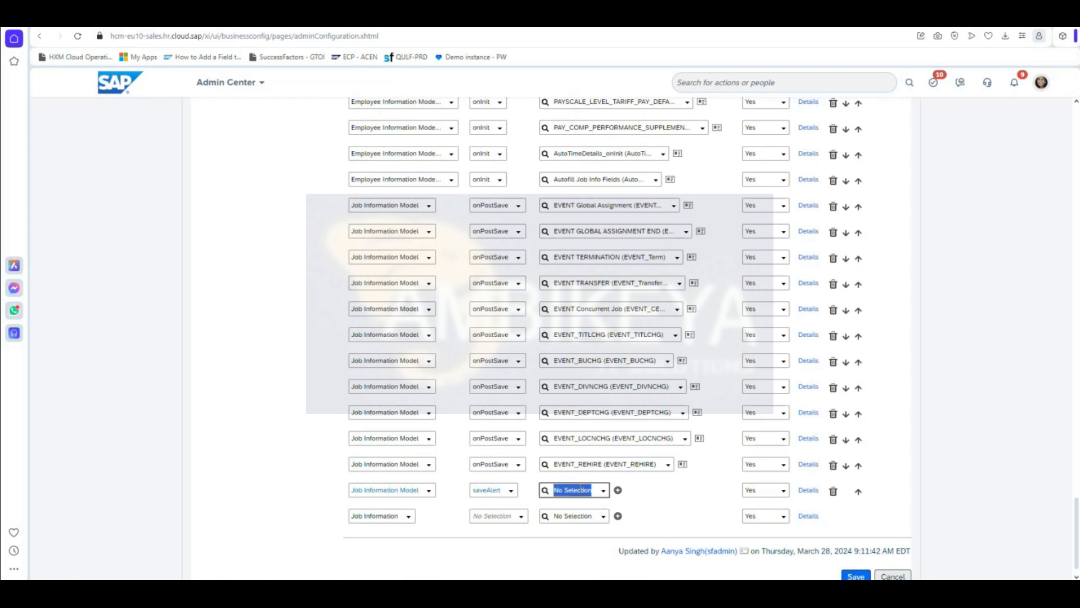
text(Alert_15days)
click(622, 508)
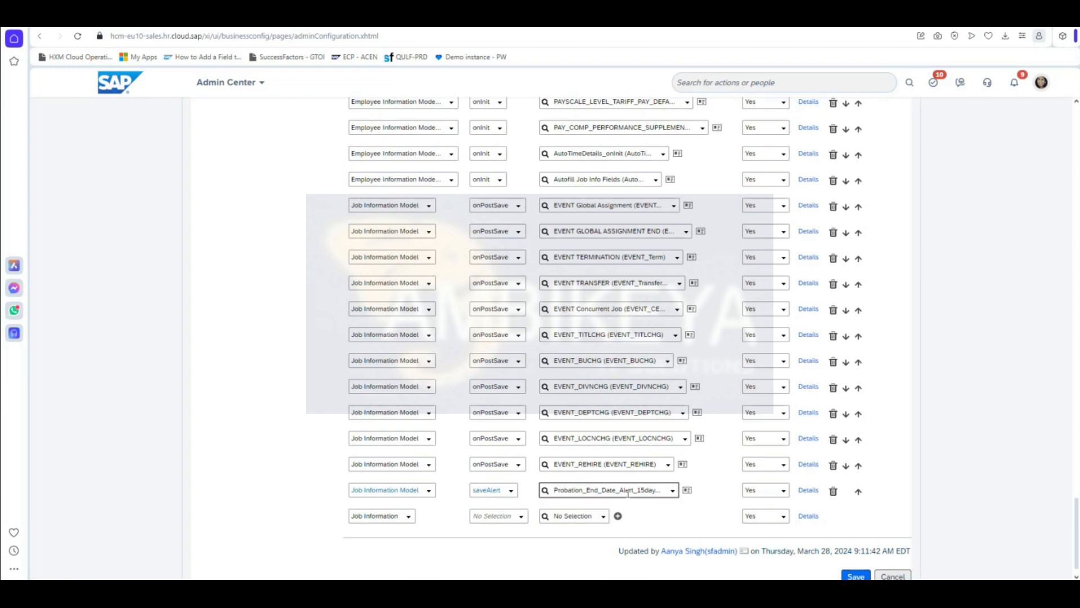
click(782, 492)
click(798, 505)
click(807, 491)
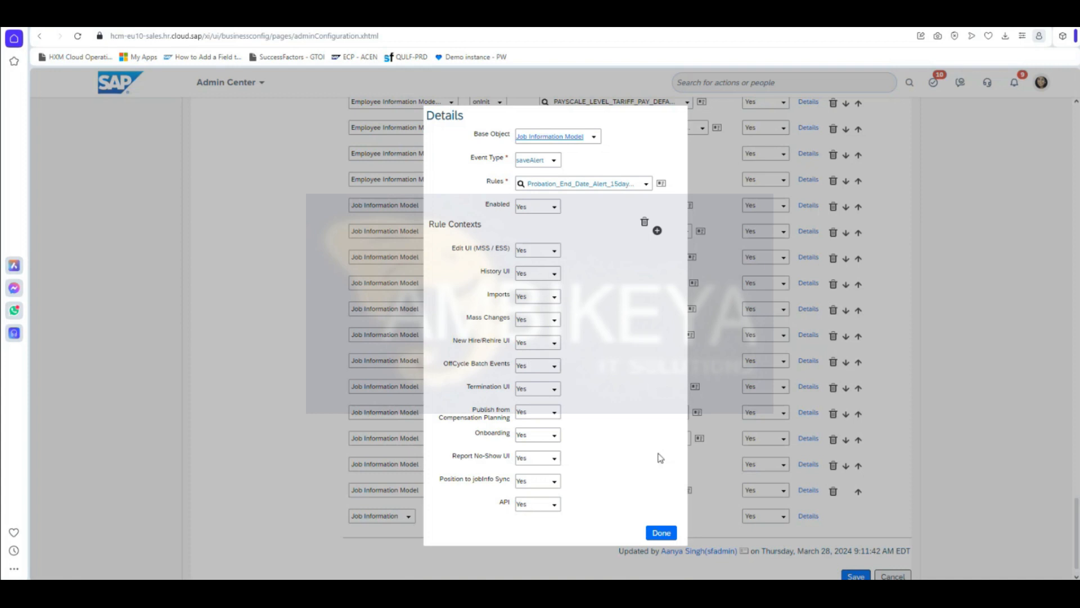
click(663, 533)
Step: Save the jobInfo configuration and confirm the save dialog
scroll(703, 516, down, 1)
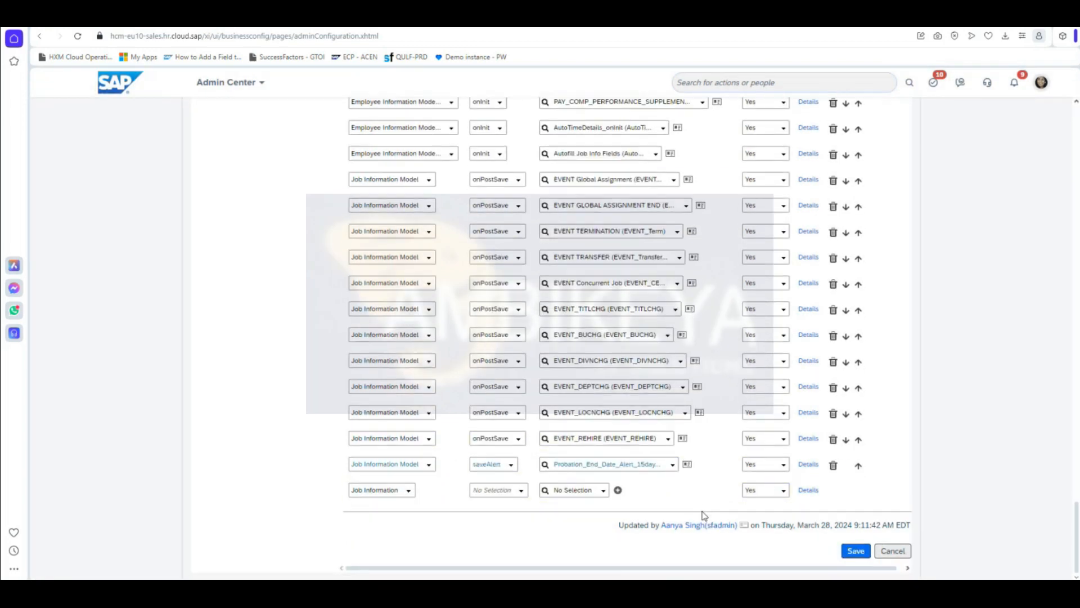
scroll(599, 521, up, 6)
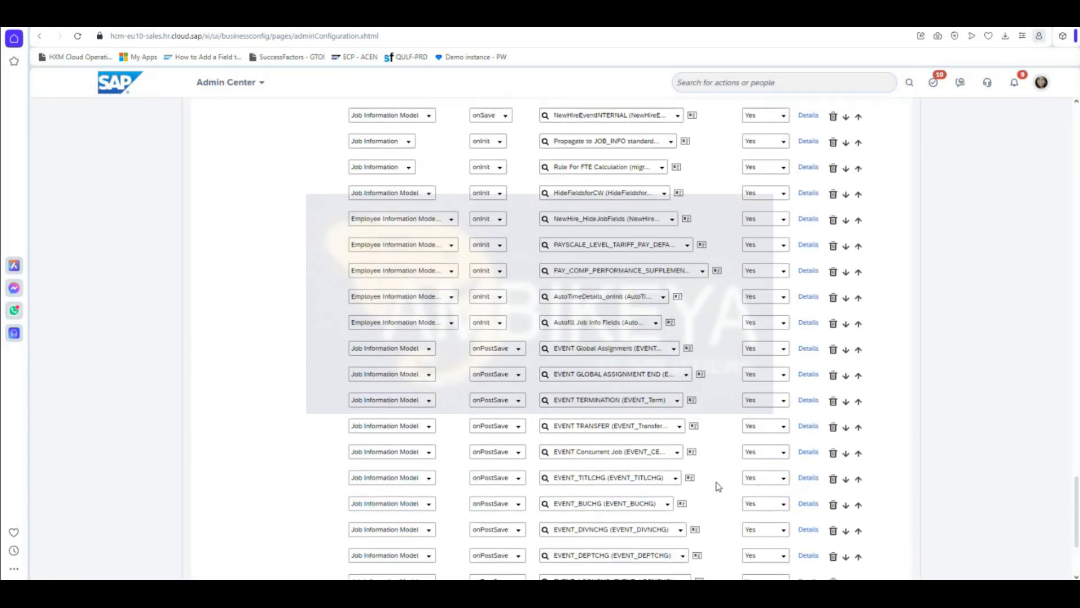
scroll(718, 486, up, 6)
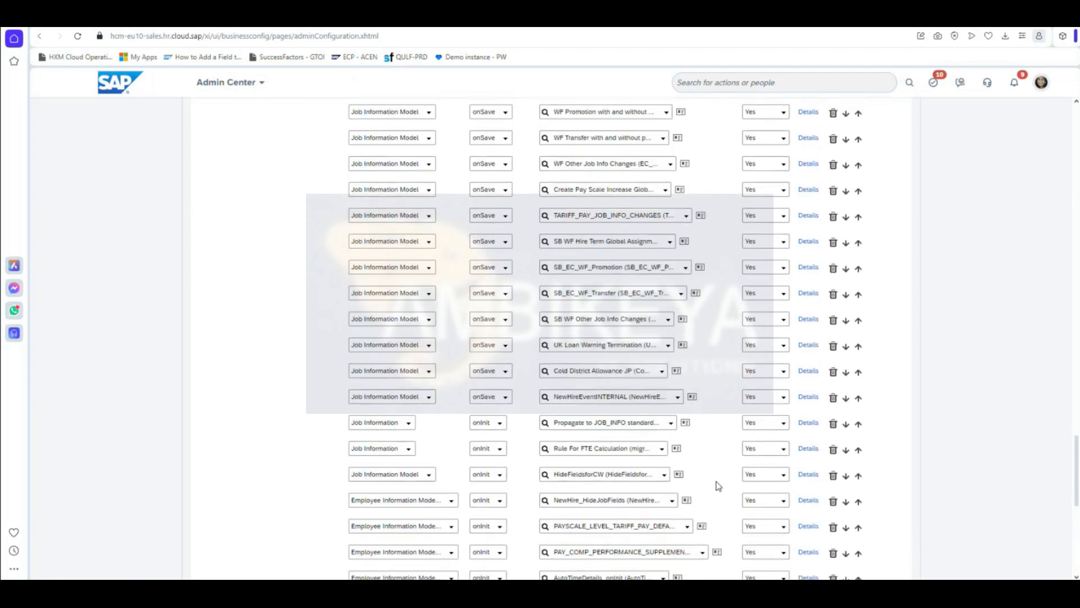
scroll(718, 486, up, 20)
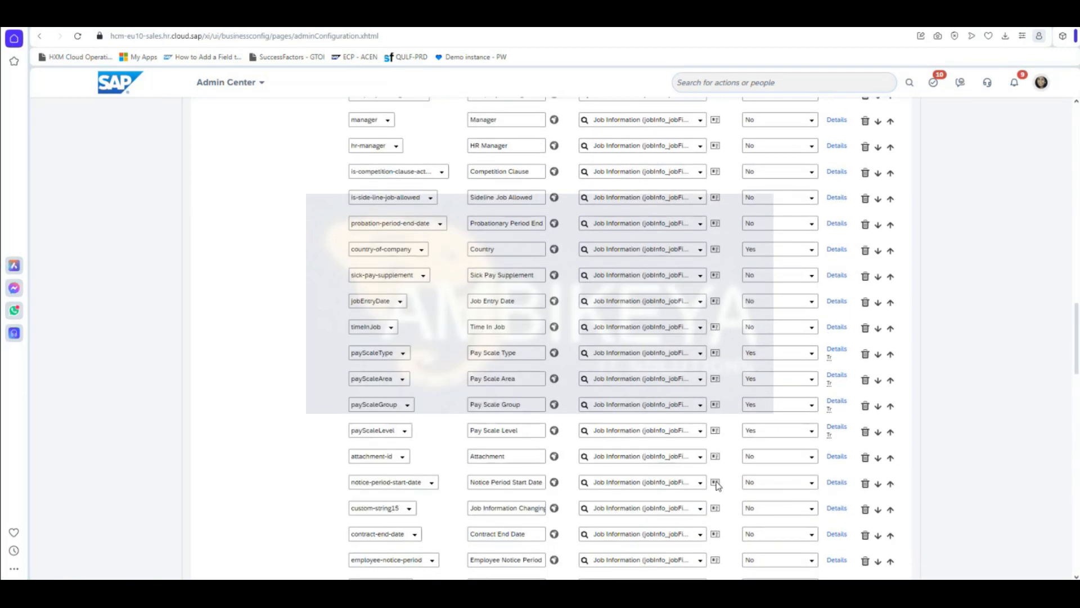
scroll(707, 485, up, 6)
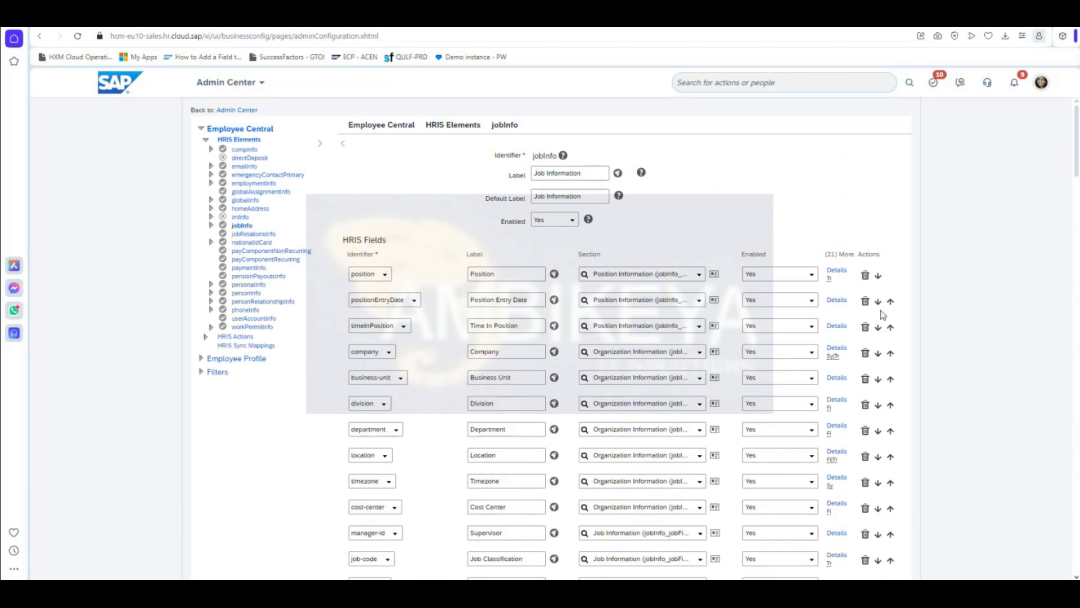
scroll(1012, 369, down, 15)
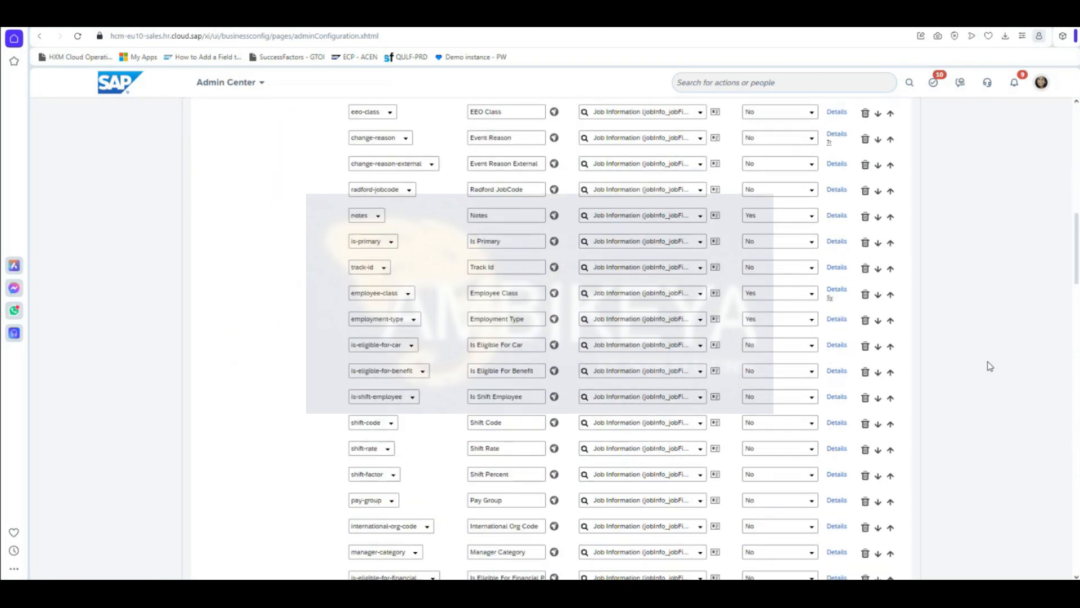
scroll(993, 365, down, 15)
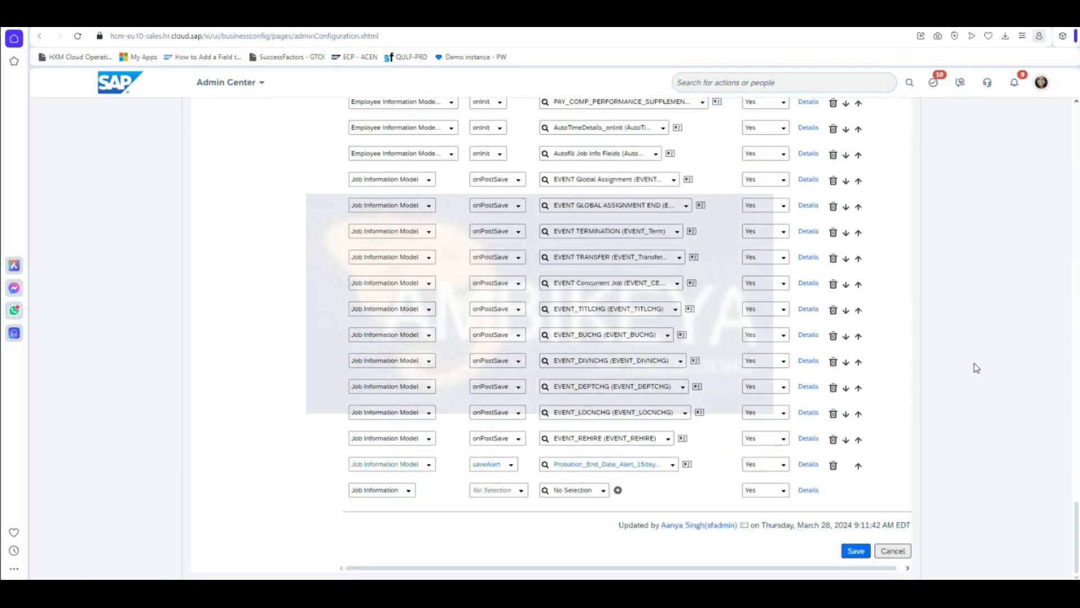
click(855, 552)
click(855, 552)
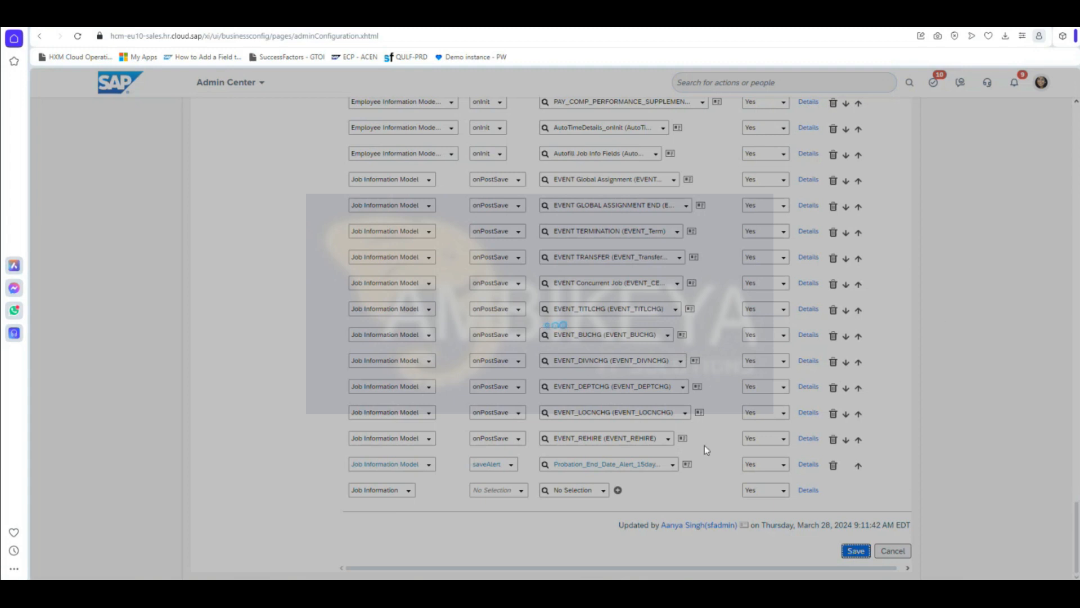
click(597, 400)
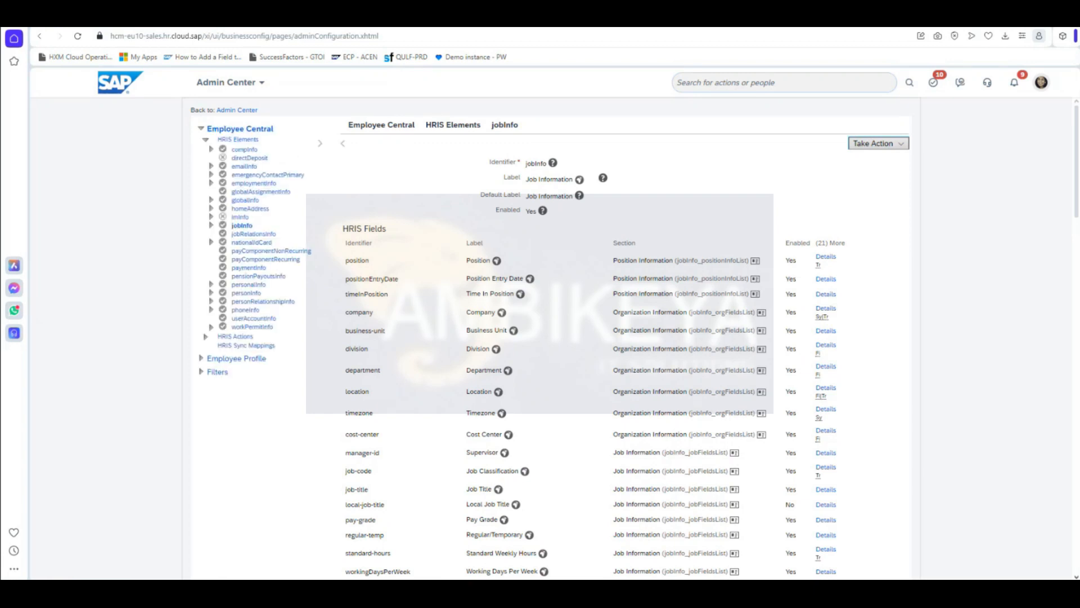
Step: Open Probation_End_Date_Alert_15days from the jobInfo trigger and maximize its rule window
scroll(776, 557, down, 20)
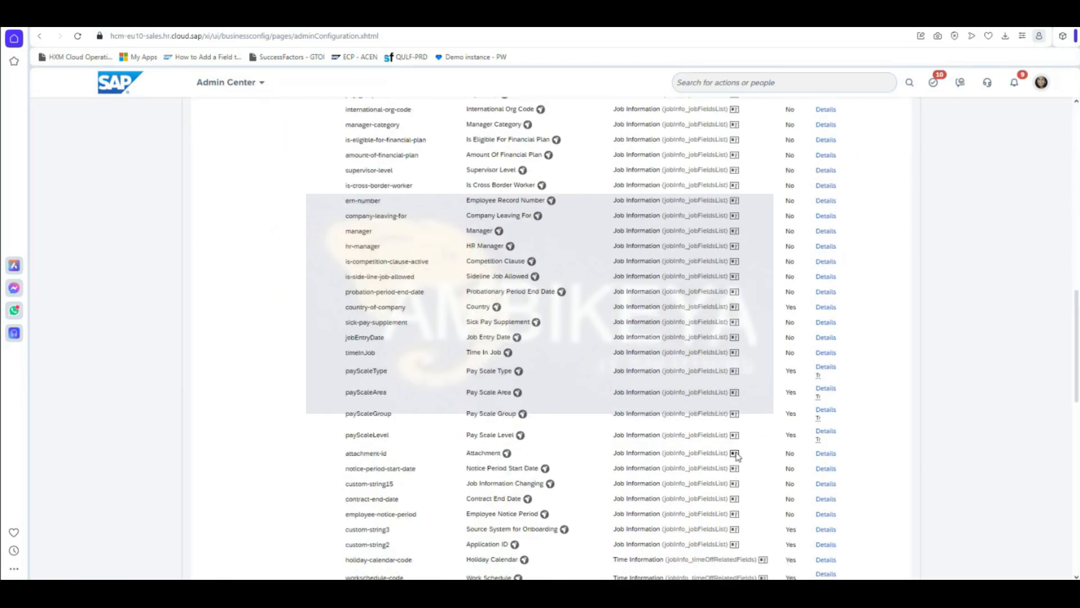
click(701, 529)
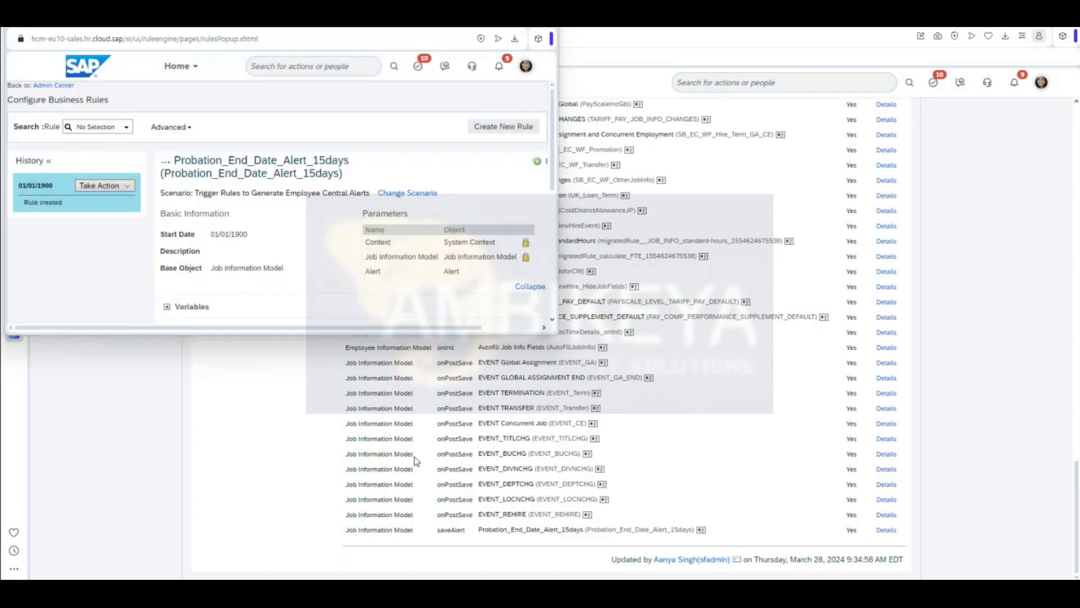
double_click(529, 26)
scroll(710, 452, down, 1)
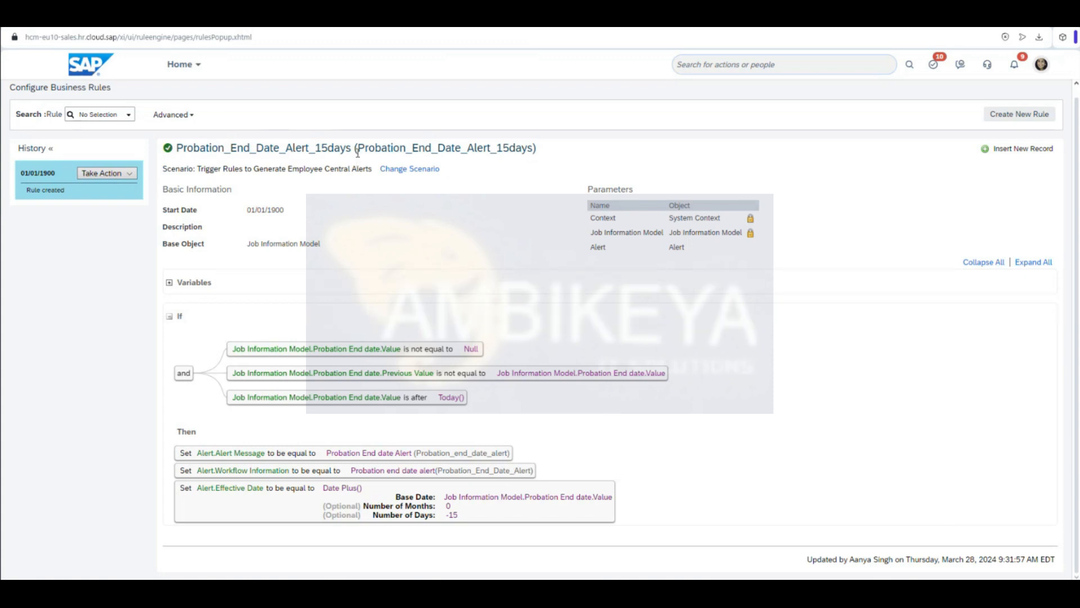
Step: Copy the 15-day rule's ID and start a Copy Rule from its actions
drag(358, 151, 534, 173)
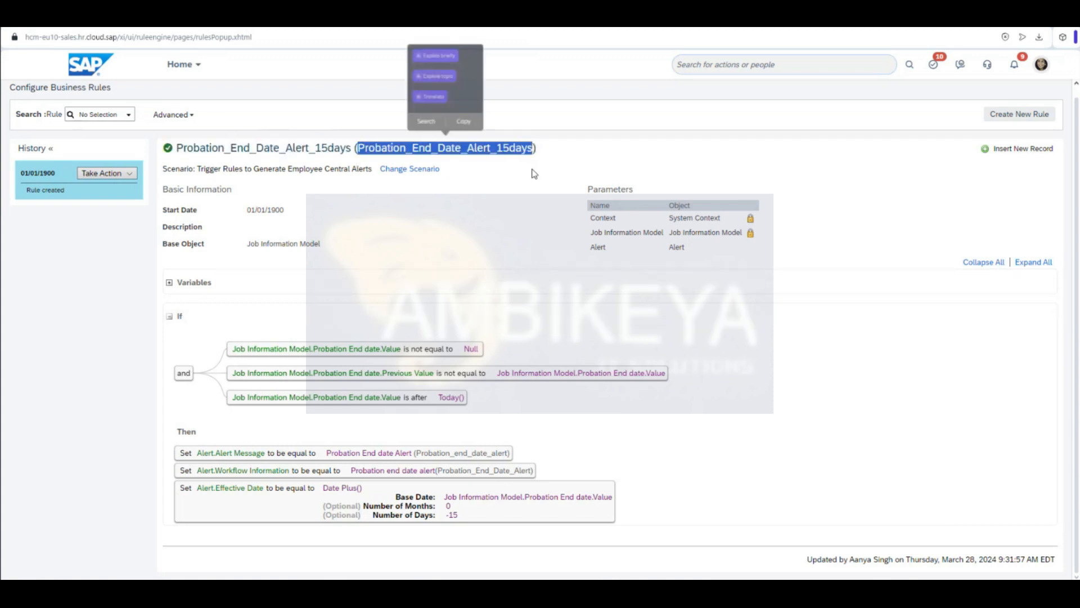
click(469, 125)
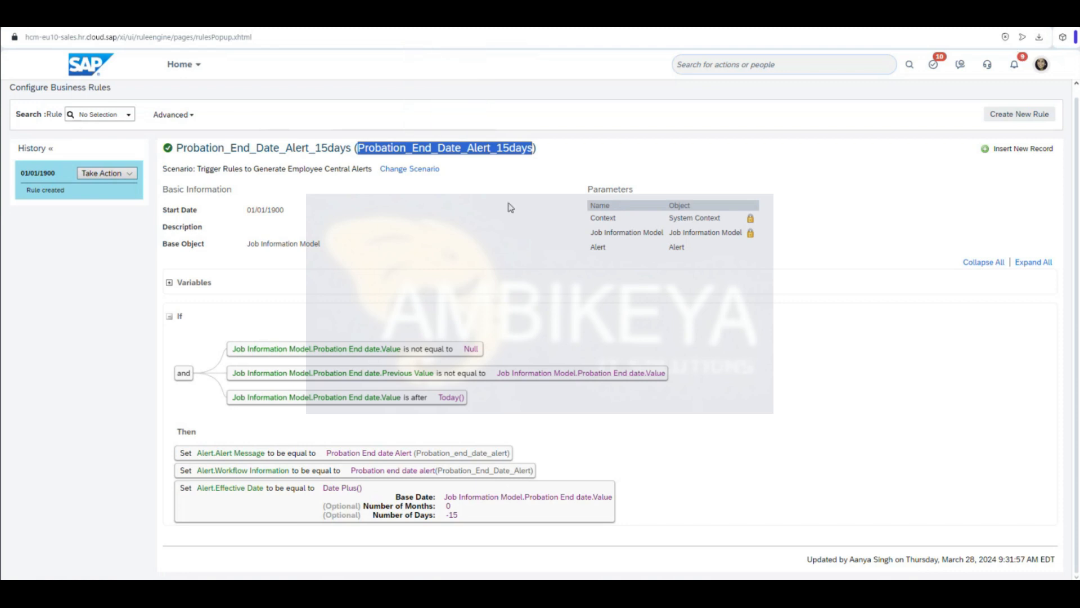
click(439, 226)
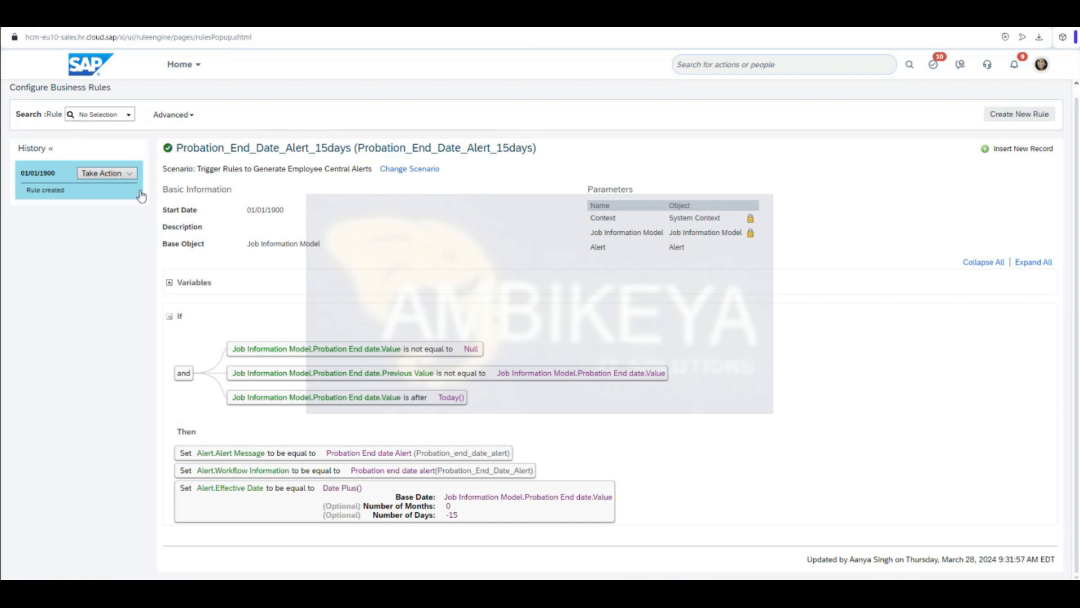
click(108, 172)
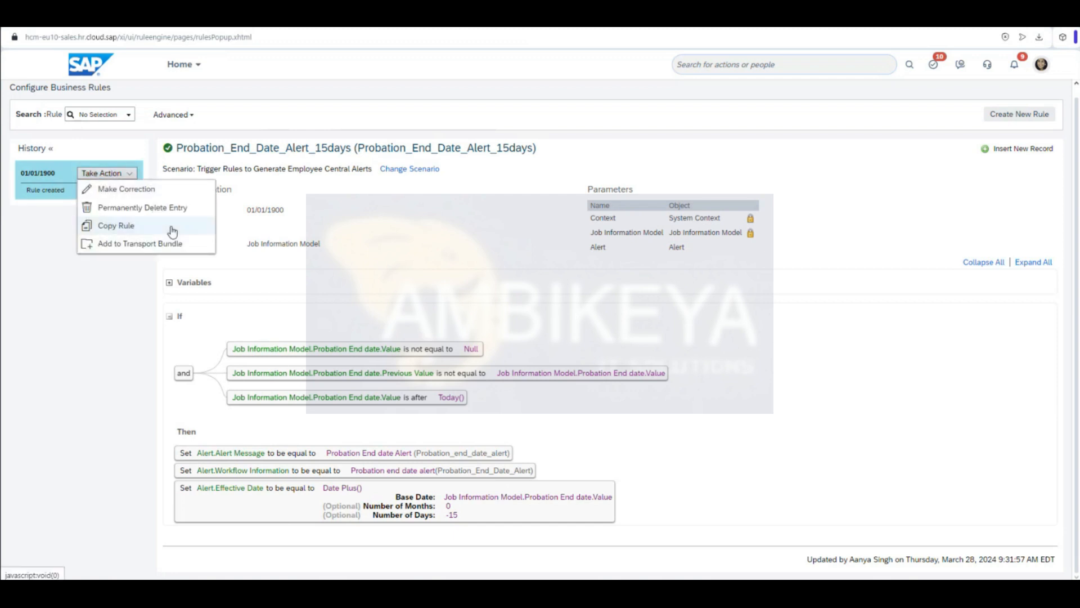
click(172, 226)
Step: Name the copy Probation_End_Date_Alert_7days and create it
click(527, 307)
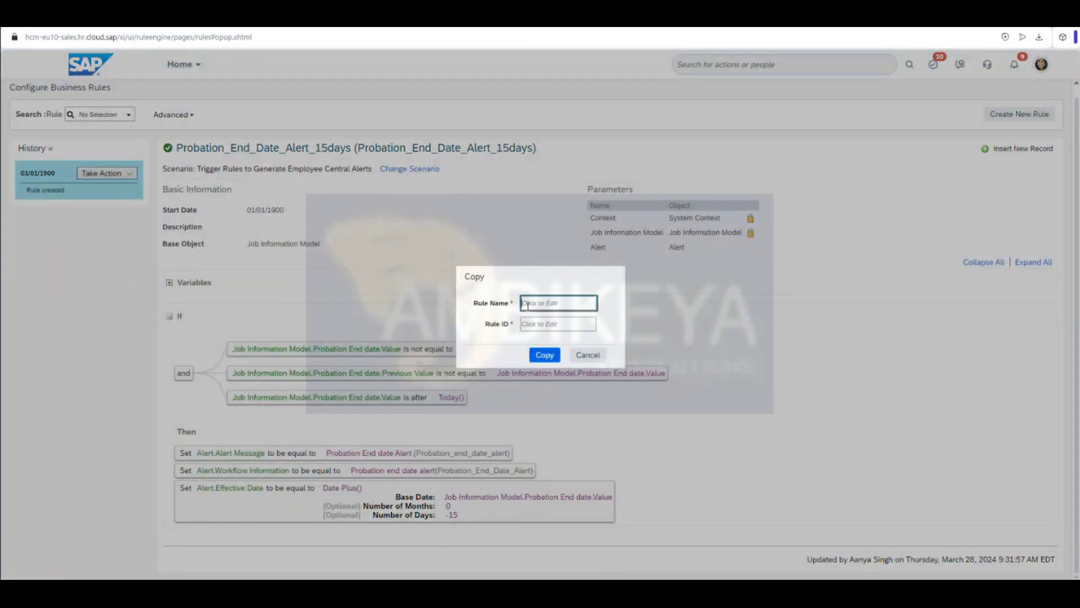
key(ctrl+v)
key(Left)
key(Left)
key(Left)
key(Left)
key(BackSpace)
key(Delete)
text(7)
click(591, 326)
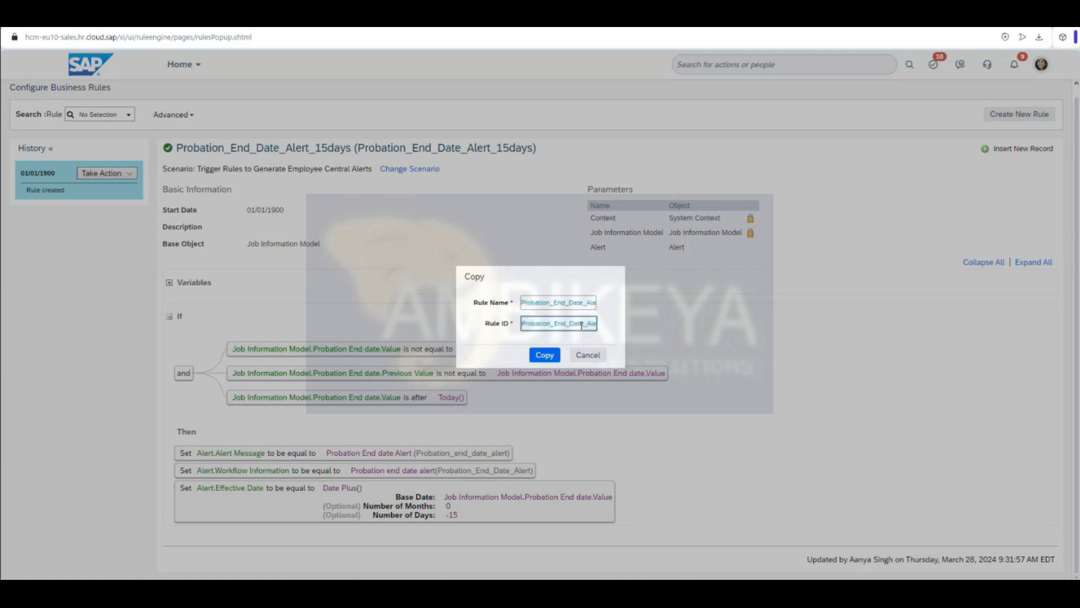
key(Right)
key(Right)
key(Right)
key(Right)
key(Right)
key(Right)
key(Right)
key(Right)
key(Right)
key(Right)
key(Right)
key(Right)
click(549, 355)
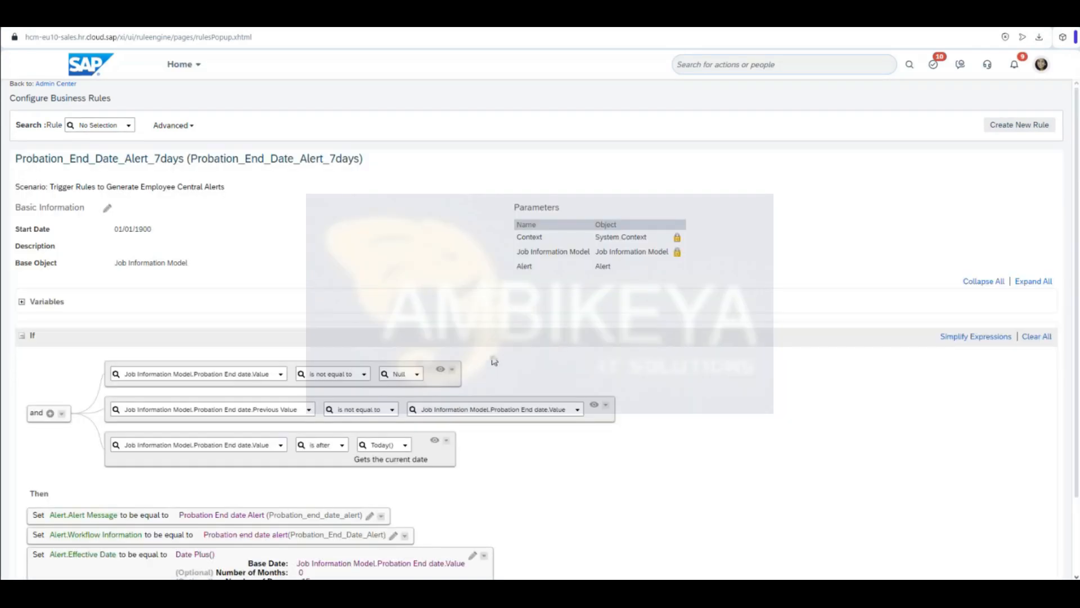
Step: Change Date Plus() Number of Days from -15 to -7 and save the 7-day rule
scroll(563, 480, down, 2)
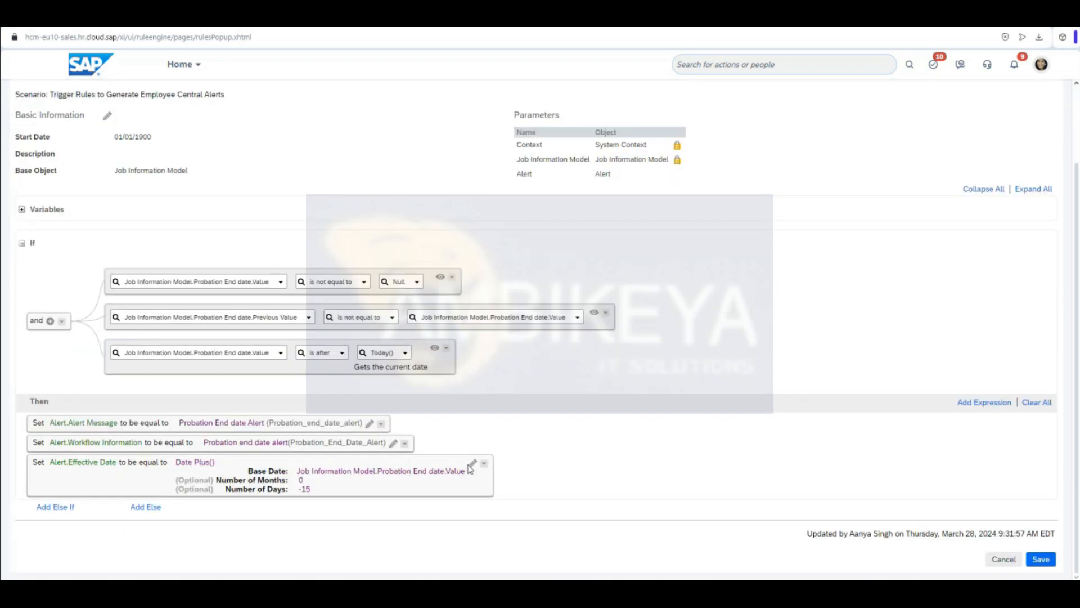
click(472, 463)
scroll(198, 502, down, 1)
scroll(198, 500, down, 1)
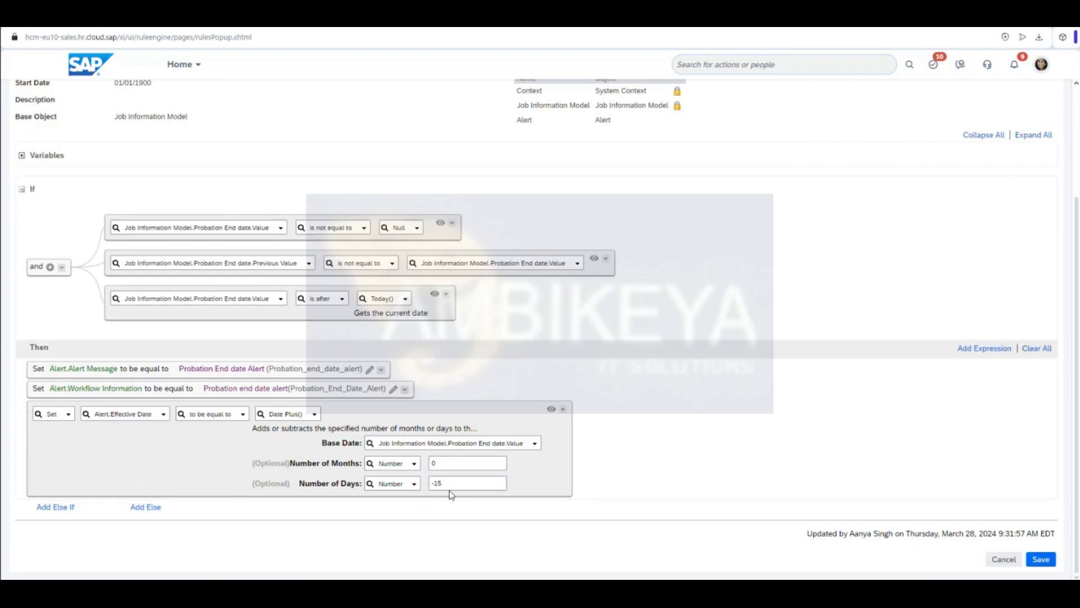
click(453, 483)
click(1038, 560)
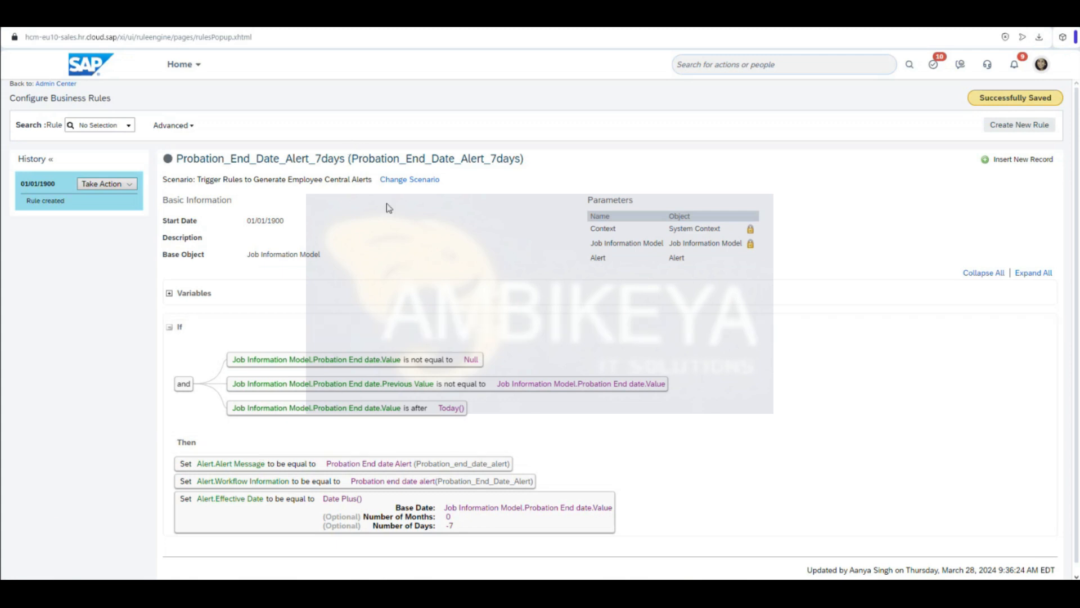
scroll(438, 377, down, 1)
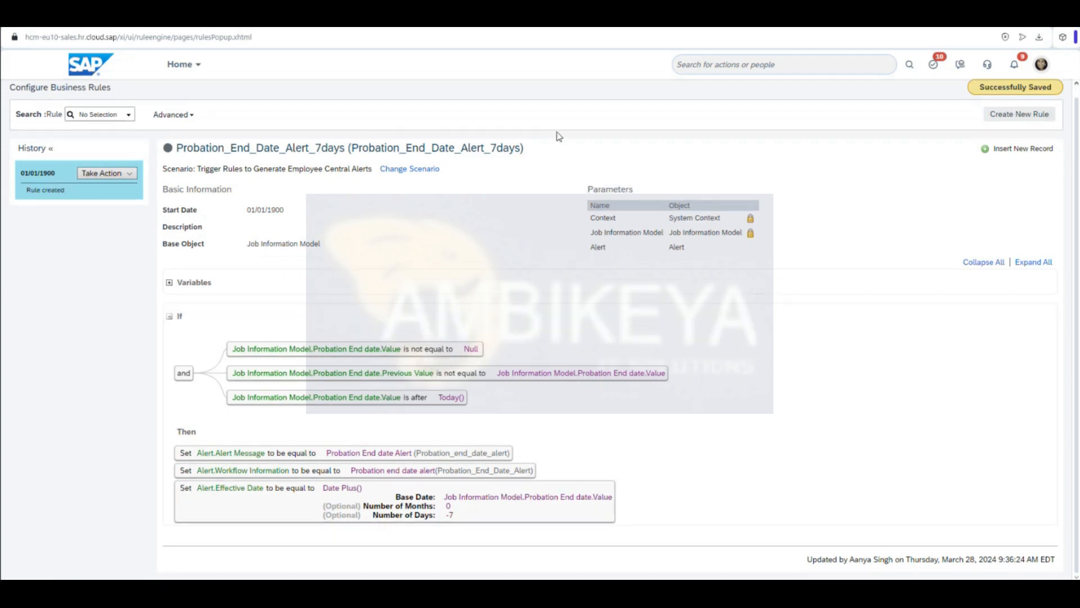
key(alt+Tab)
key(alt+Tab)
key(Tab)
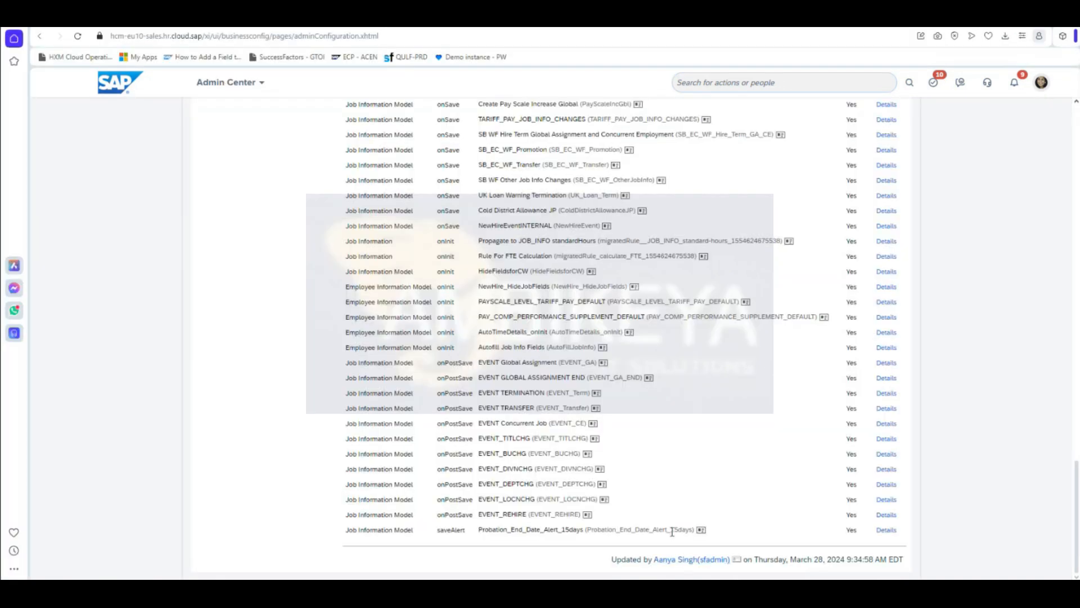
Step: Back in Business Configuration, put jobInfo into correction mode and scroll to its trigger rules
drag(671, 531, 694, 532)
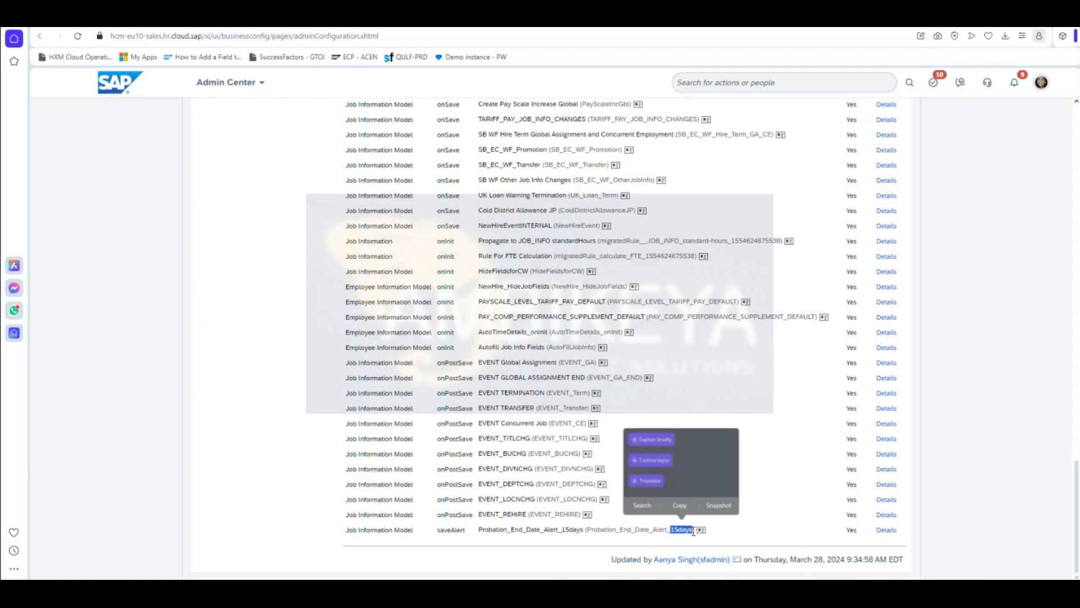
key(alt+Tab)
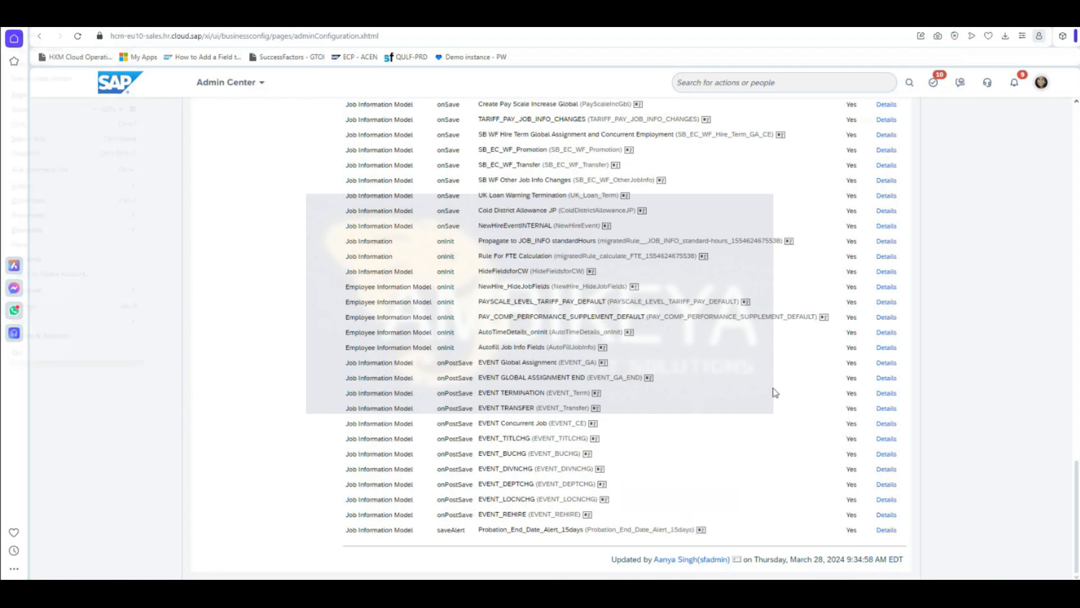
scroll(749, 396, up, 15)
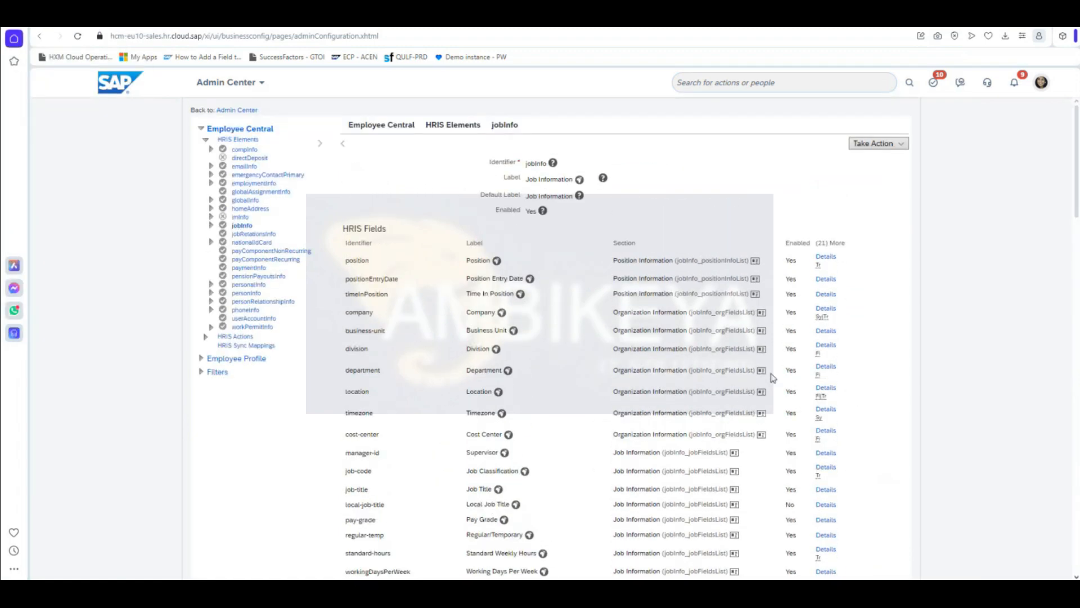
click(900, 145)
click(903, 160)
scroll(995, 384, down, 20)
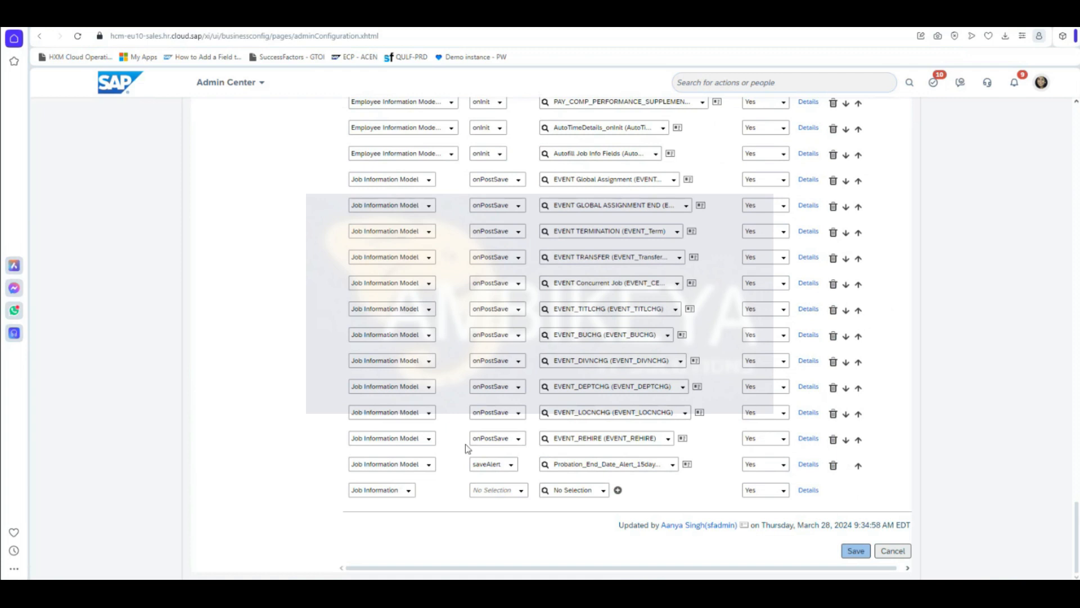
Step: Set the new trigger's base object to Job Information Model with event type saveAlert
click(411, 491)
click(414, 515)
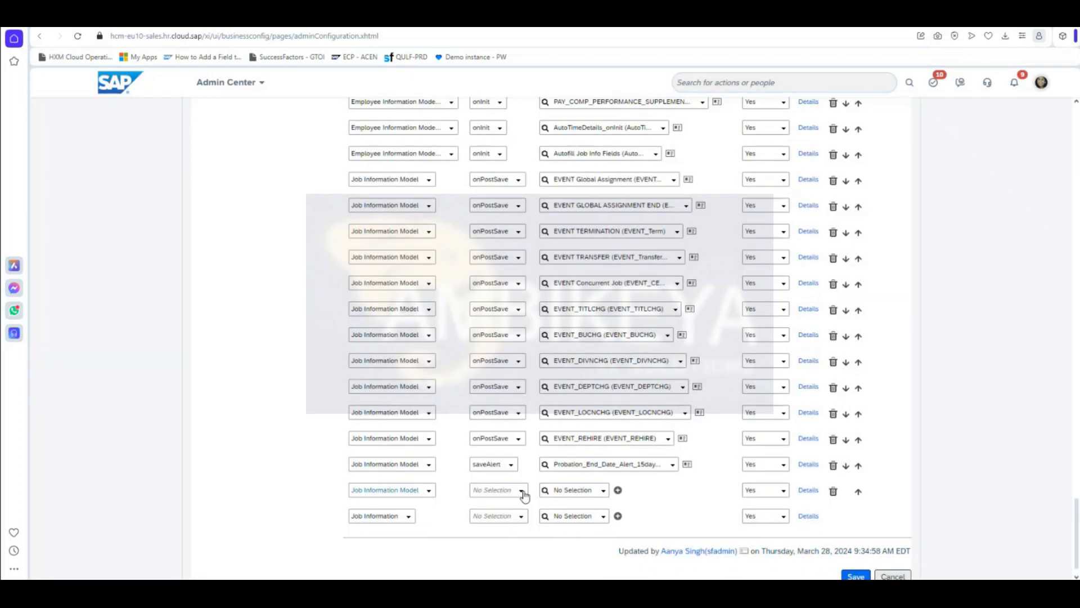
click(520, 490)
click(502, 559)
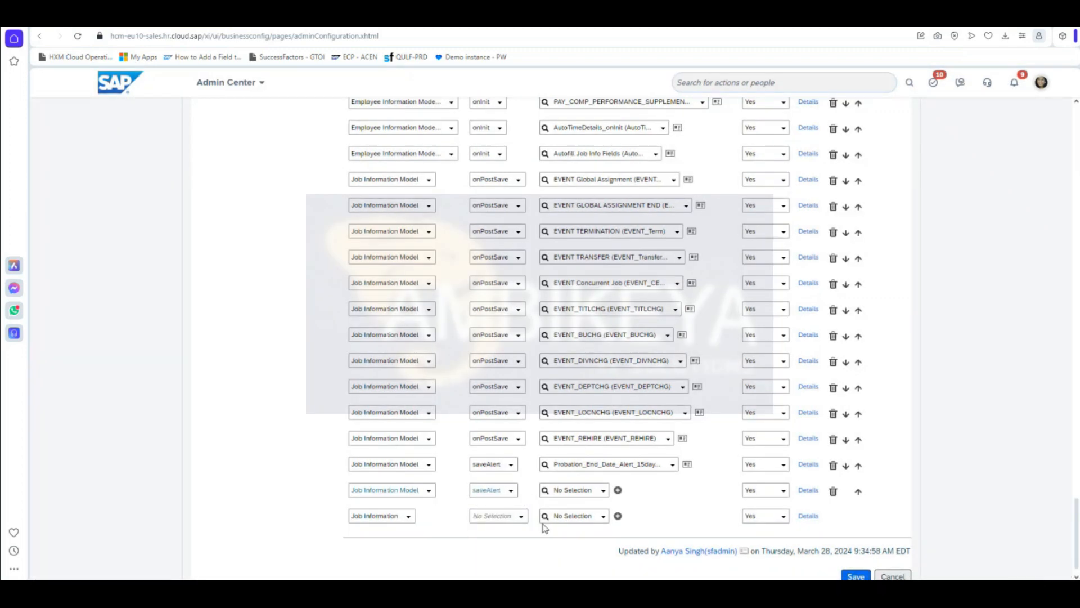
Step: Attach Probation_End_Date_Alert_7days as the trigger's rule and save the configuration
click(563, 493)
text(Alert_15days)
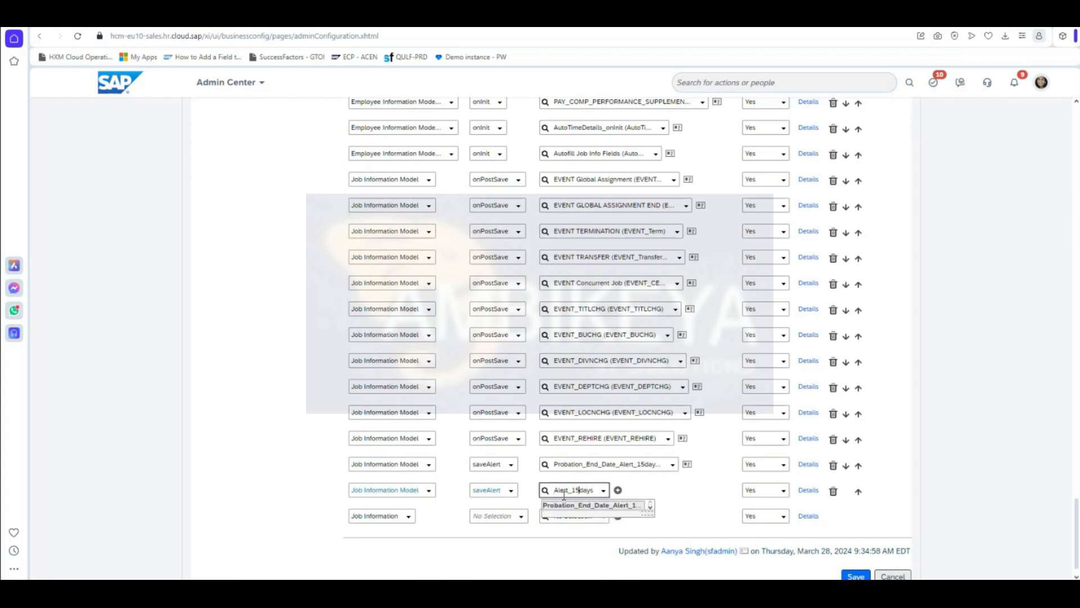
key(Down)
key(Return)
key(Left)
key(Left)
key(Left)
key(Left)
key(BackSpace)
key(BackSpace)
text(7)
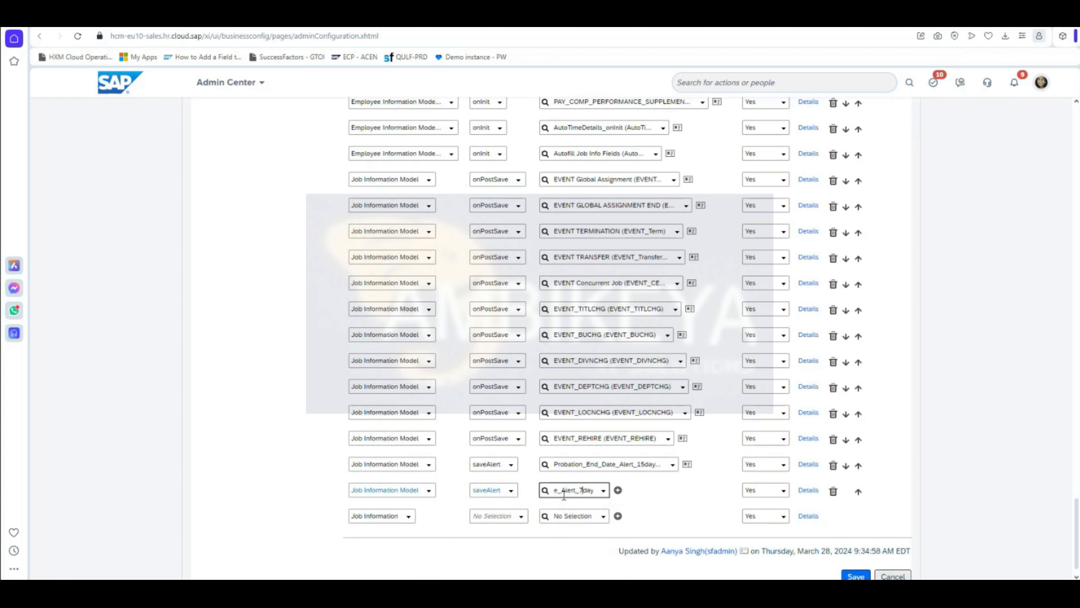
click(597, 510)
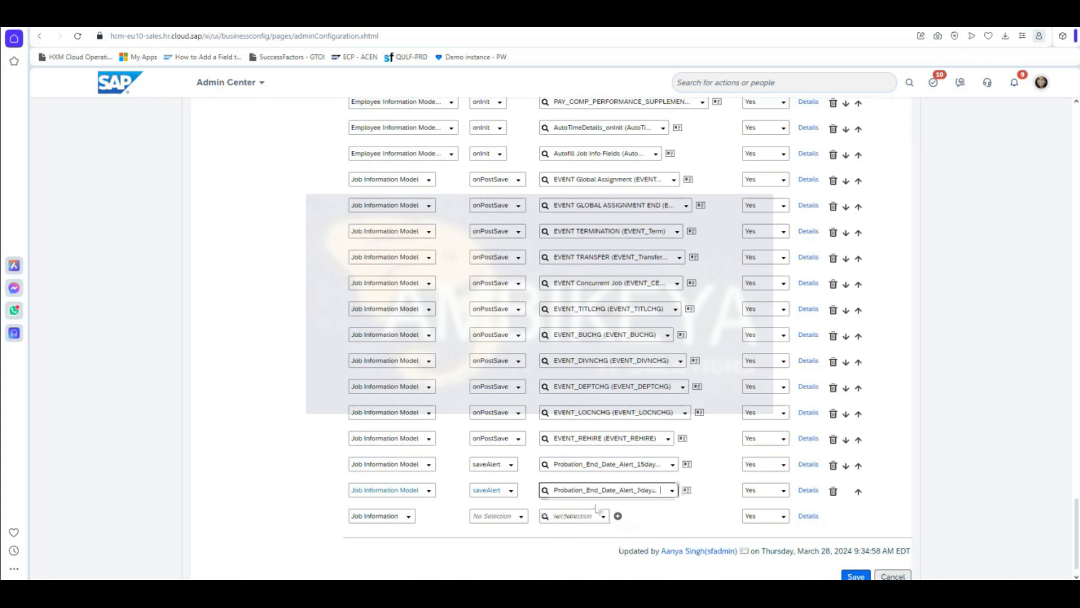
click(863, 577)
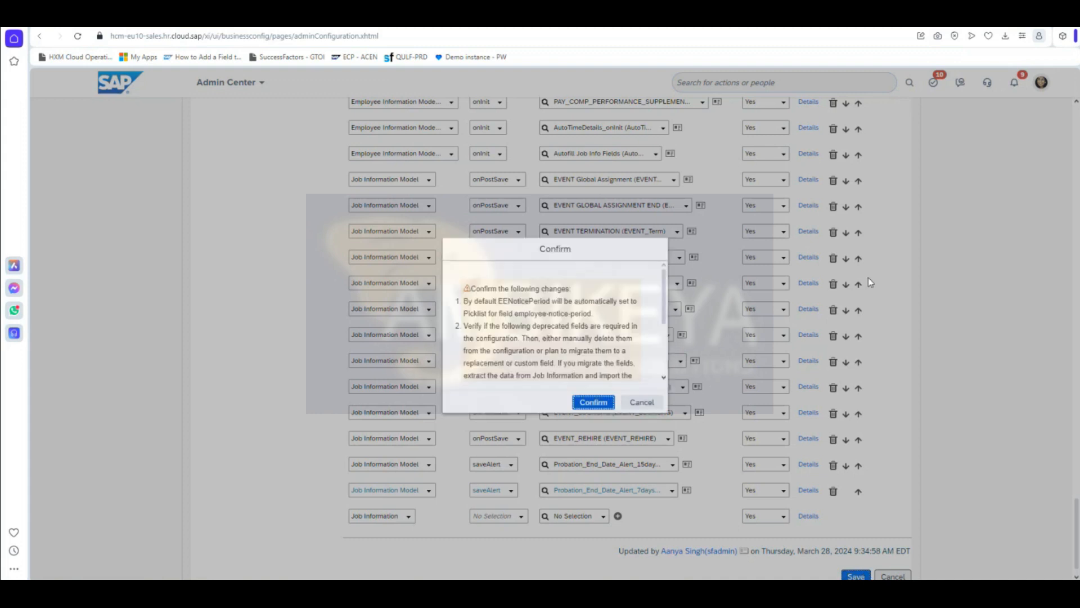
Step: Confirm the save and check that both 15days and 7days saveAlert triggers are listed
click(592, 401)
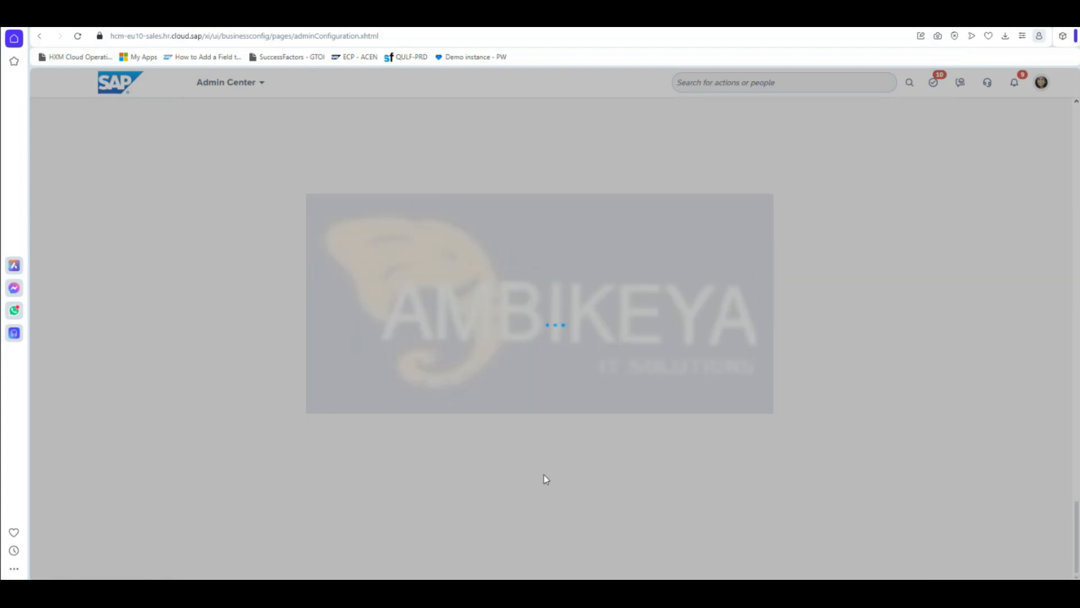
scroll(588, 448, down, 15)
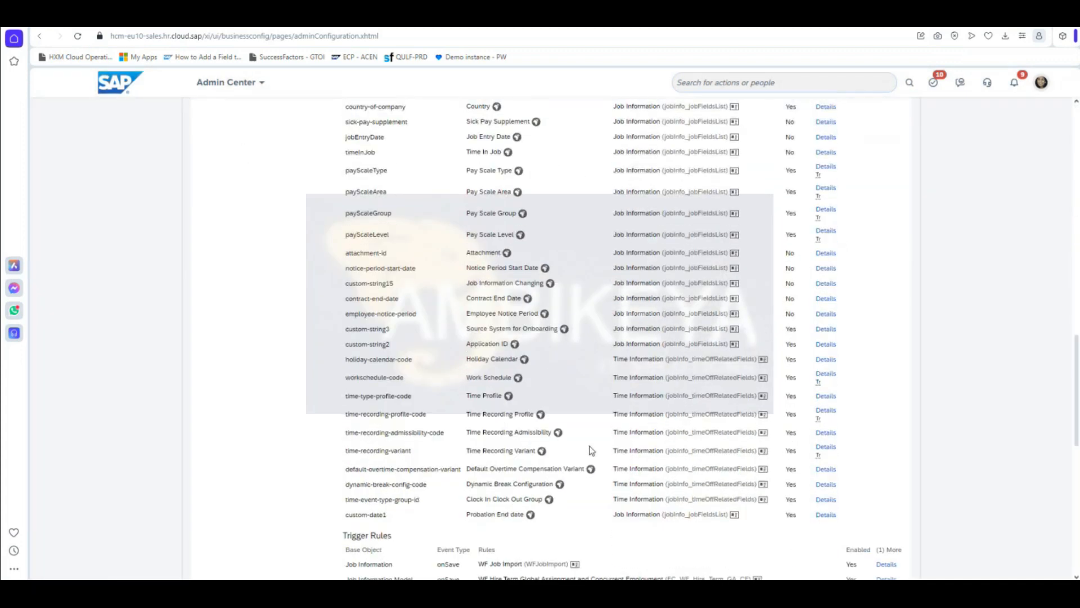
scroll(591, 450, down, 7)
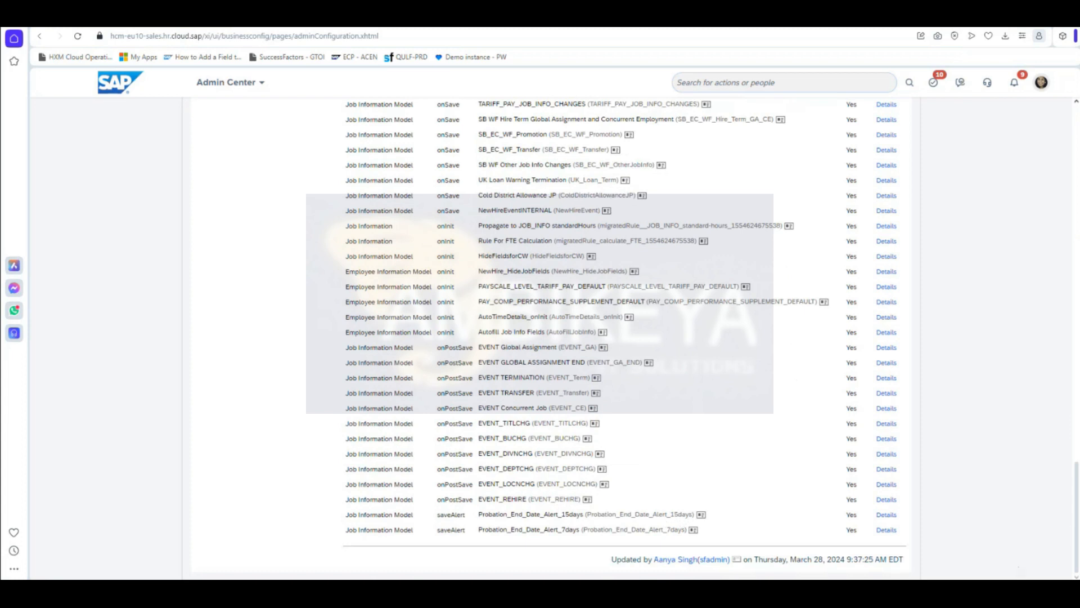
click(1041, 594)
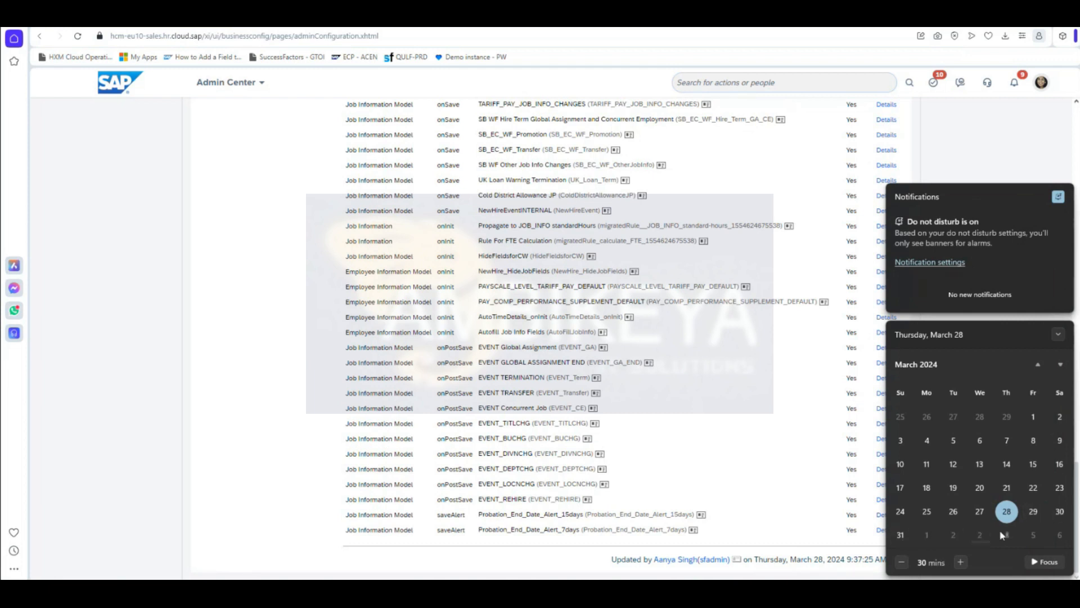
click(1060, 367)
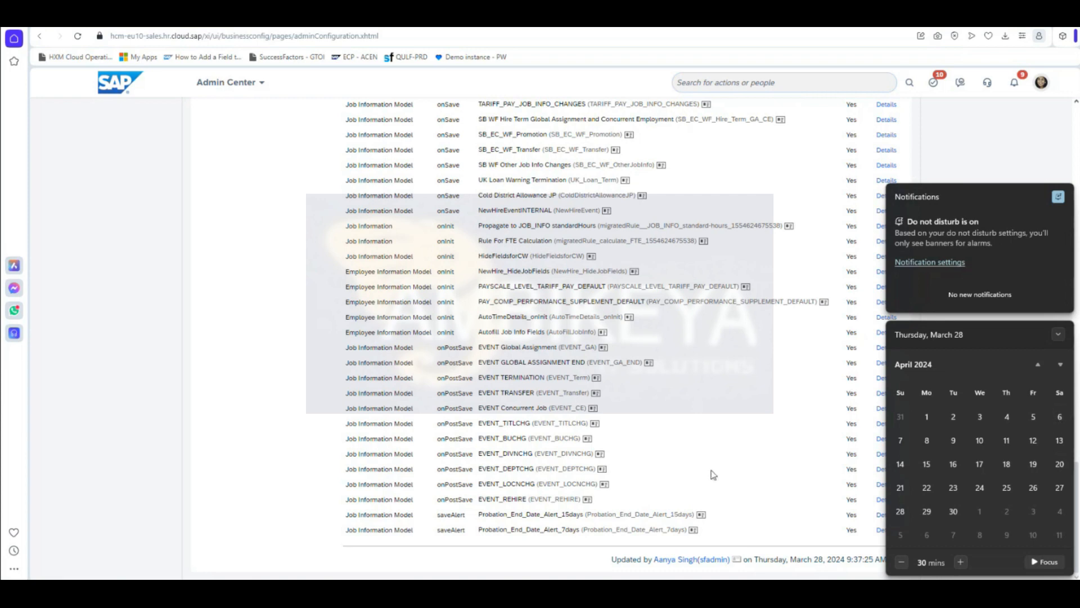
click(732, 476)
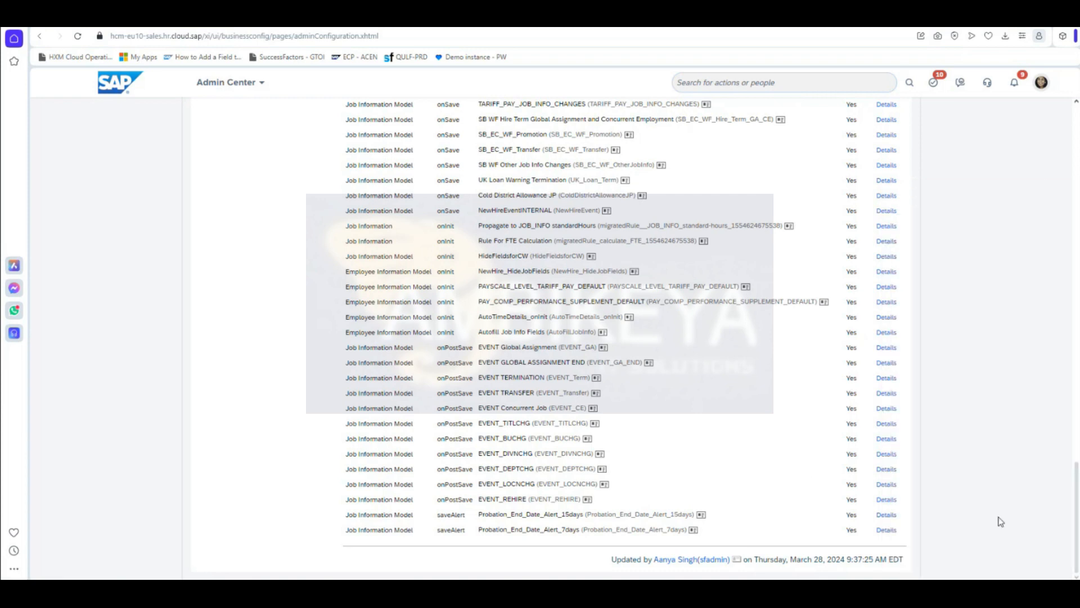
scroll(1000, 515, up, 20)
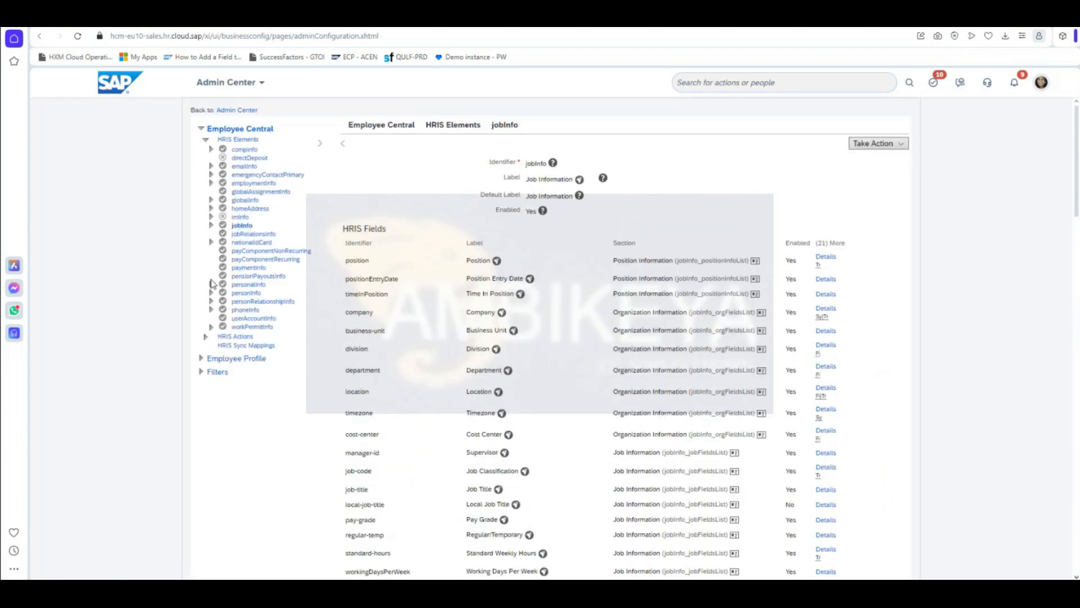
Step: Open Admin Center in a new tab and go to Scheduled Job Manager
right_click(241, 110)
click(280, 120)
key(ctrl+Tab)
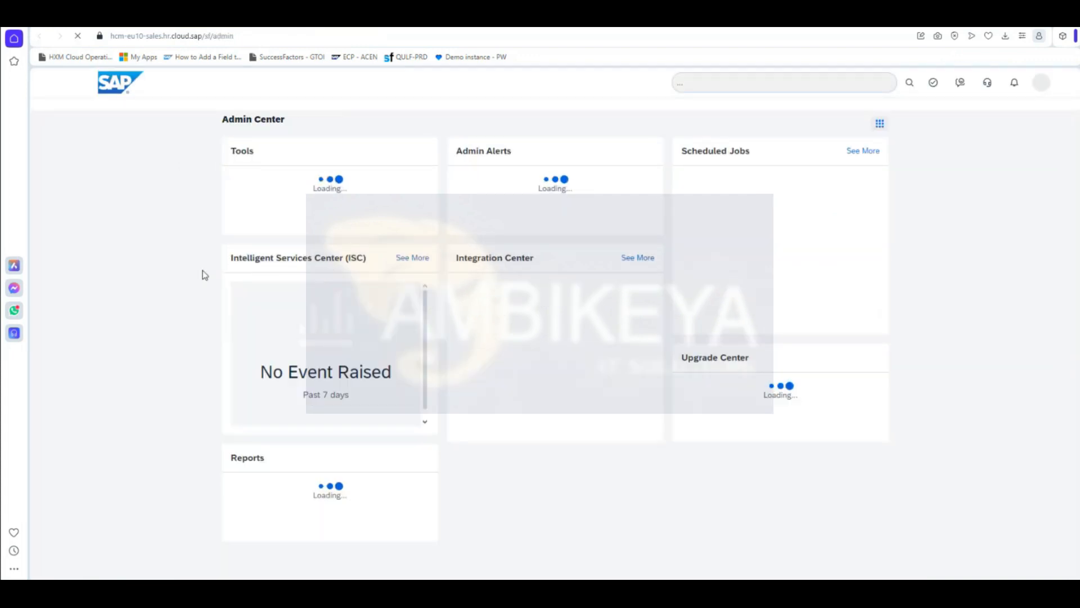
click(743, 80)
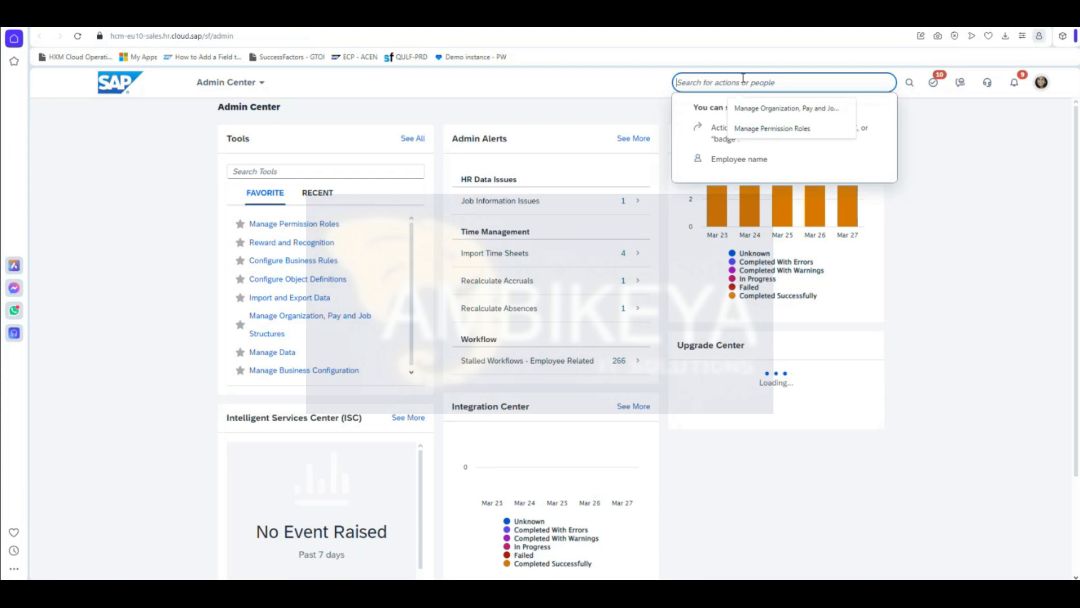
text(schedule)
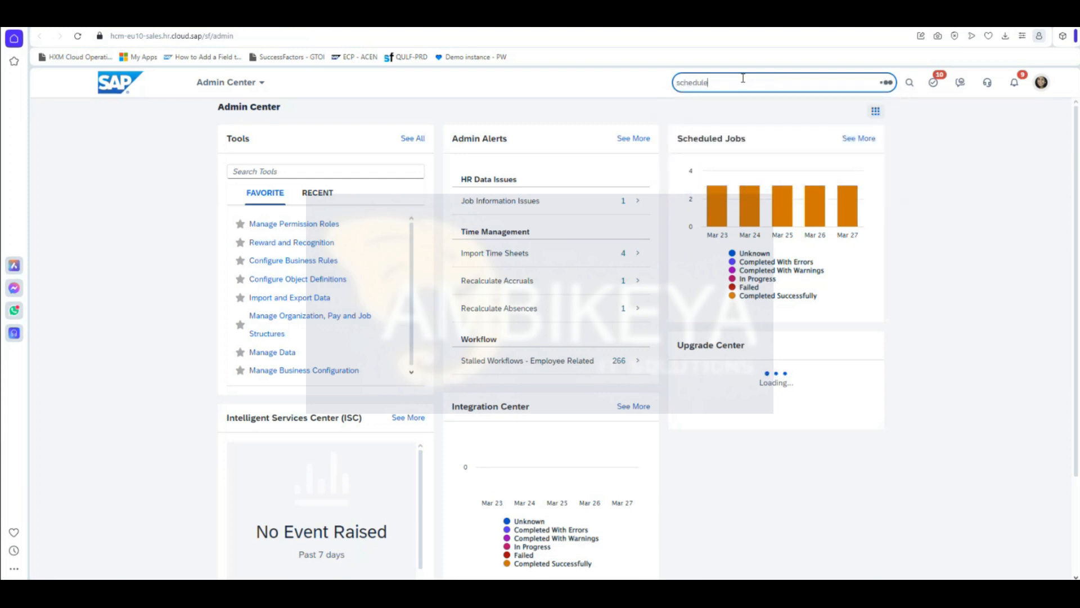
text(d job)
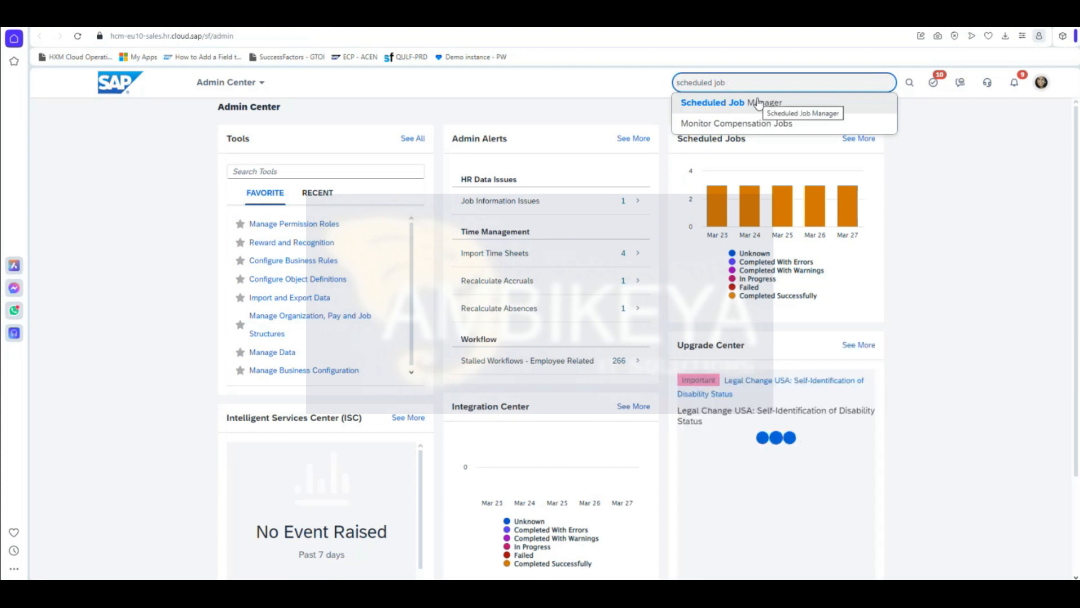
click(757, 103)
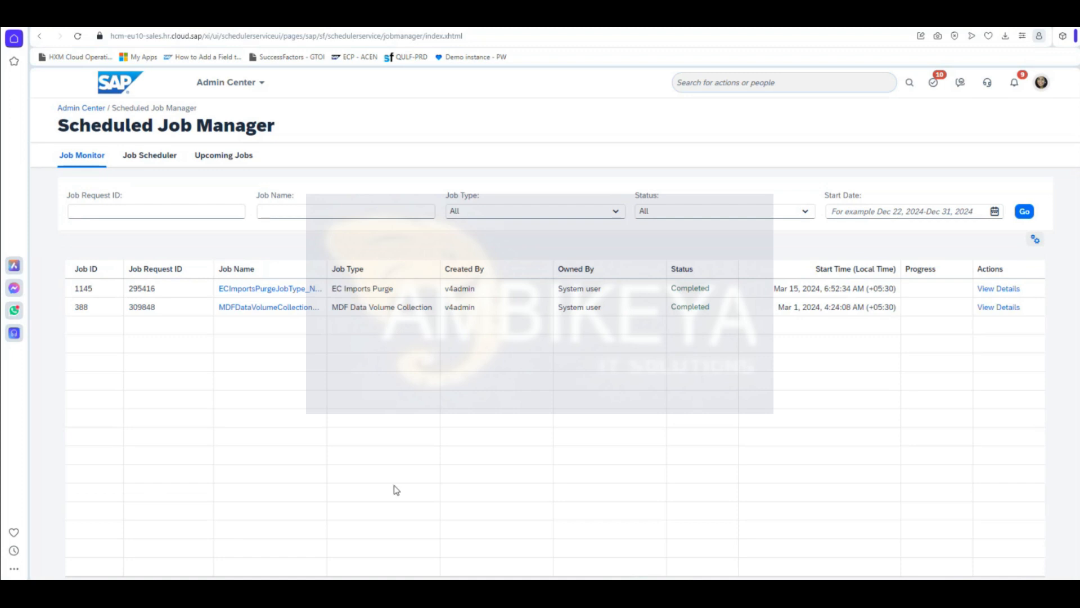
Step: Start a new job request from the Job Scheduler list
click(143, 160)
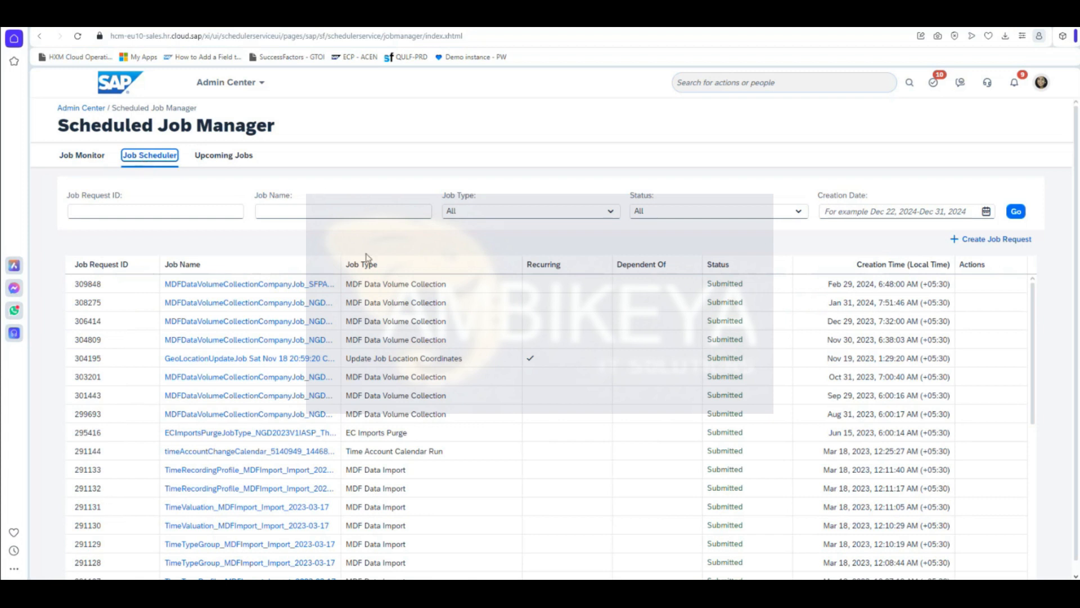
click(348, 205)
click(347, 214)
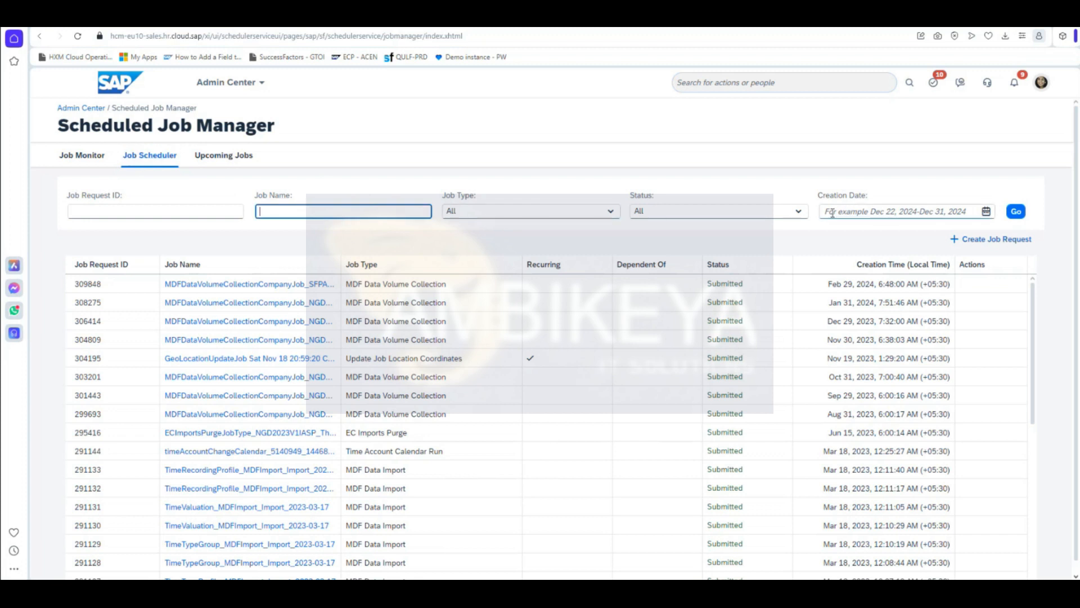
click(1006, 240)
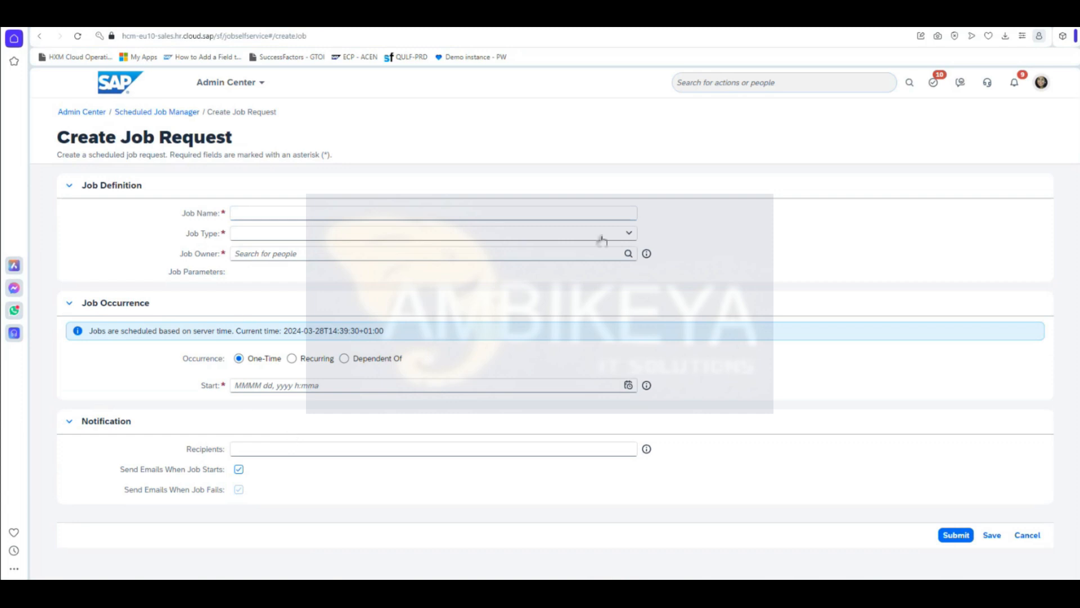
Step: Set Job Type to EC Alerts and Notifications and begin entering the job name
click(633, 234)
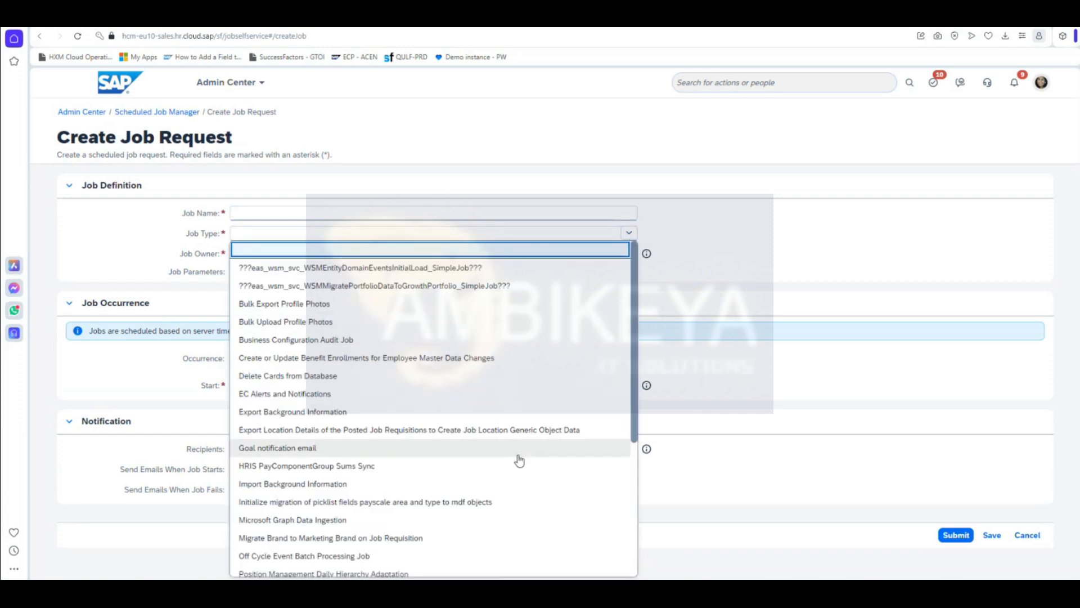
scroll(517, 477, down, 5)
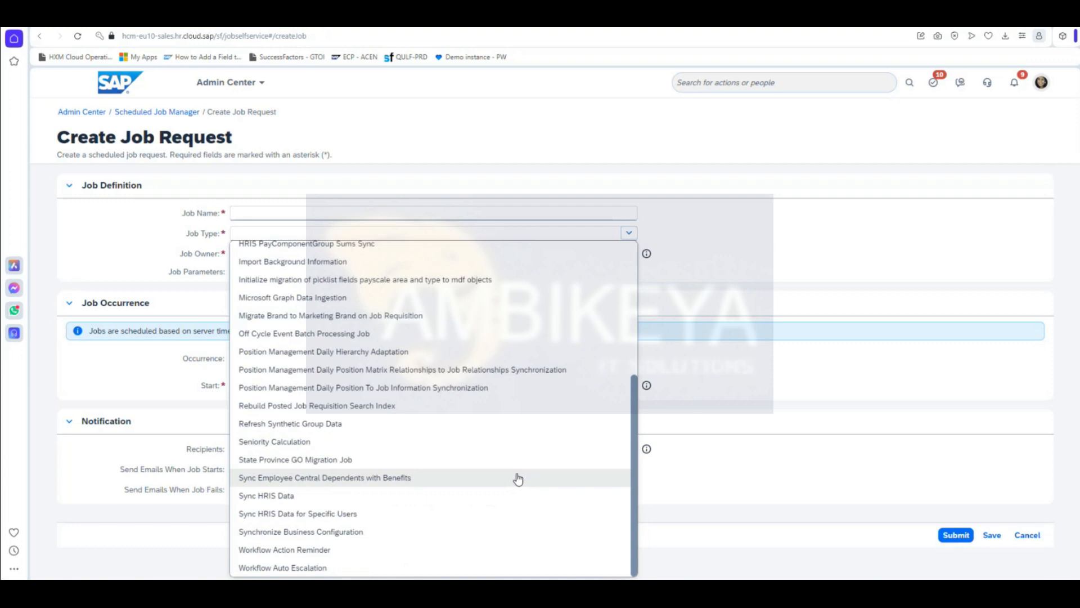
scroll(456, 548, up, 2)
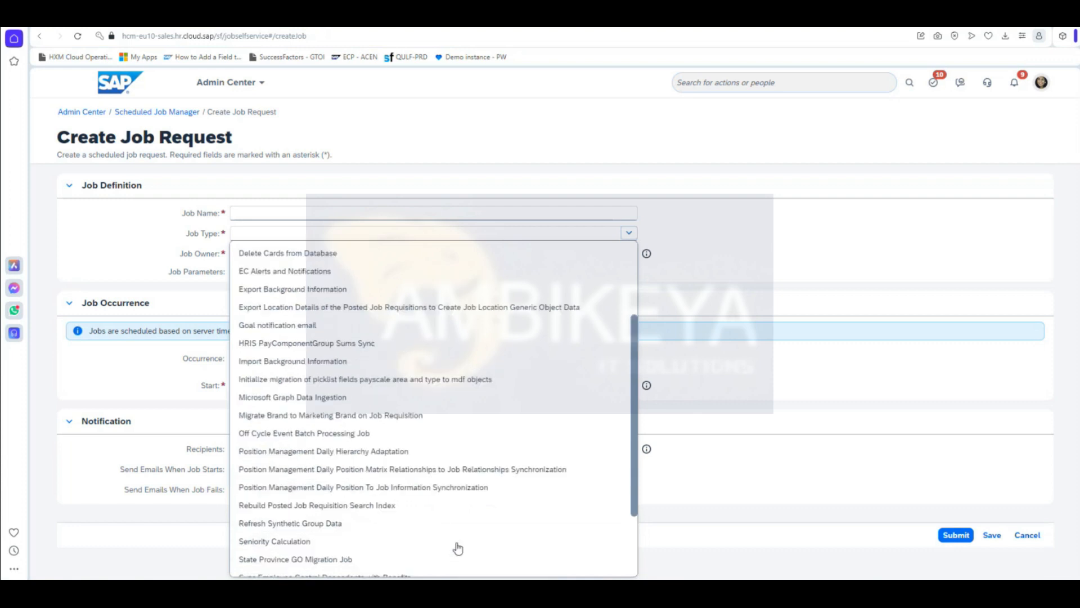
scroll(458, 549, up, 3)
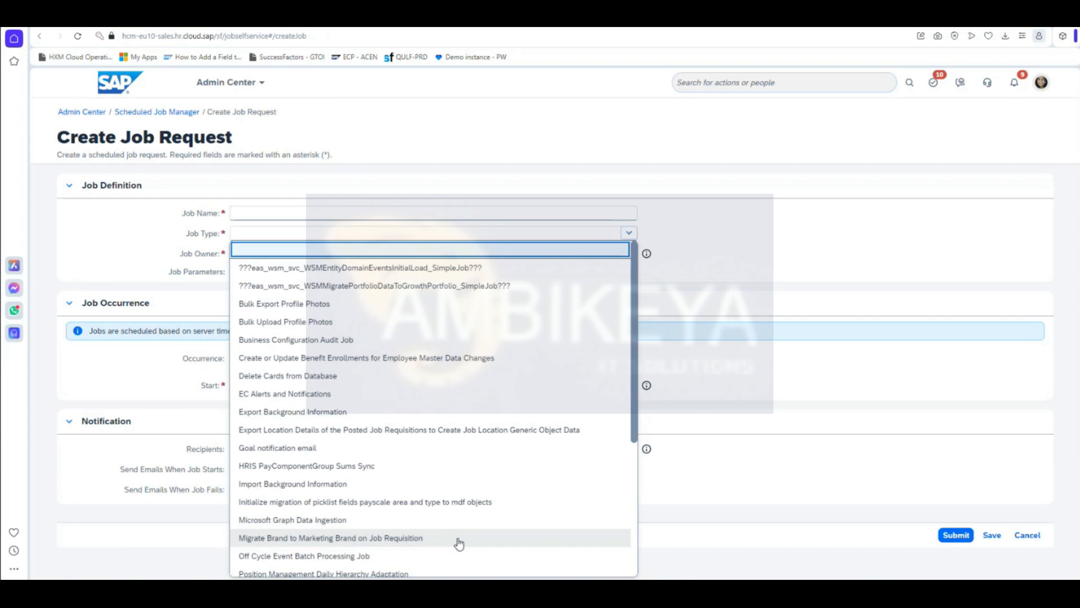
scroll(448, 509, down, 3)
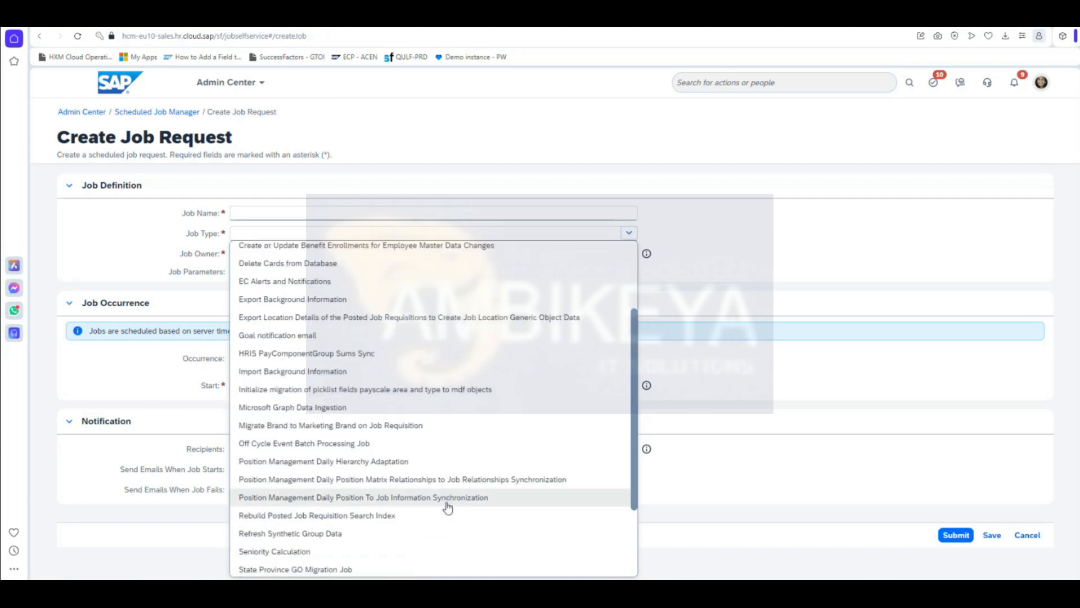
scroll(440, 553, up, 3)
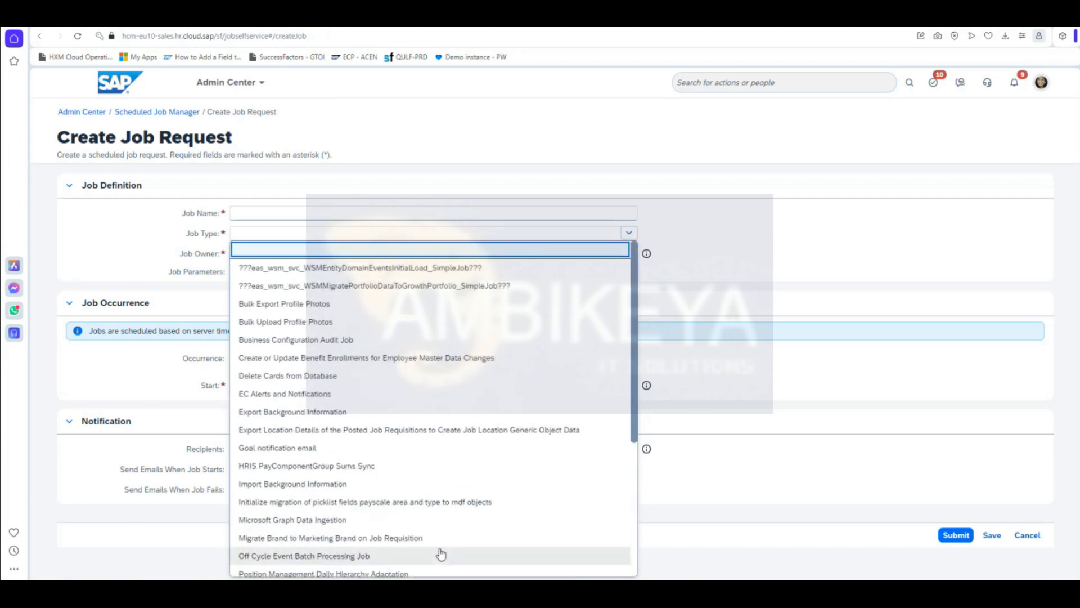
click(473, 250)
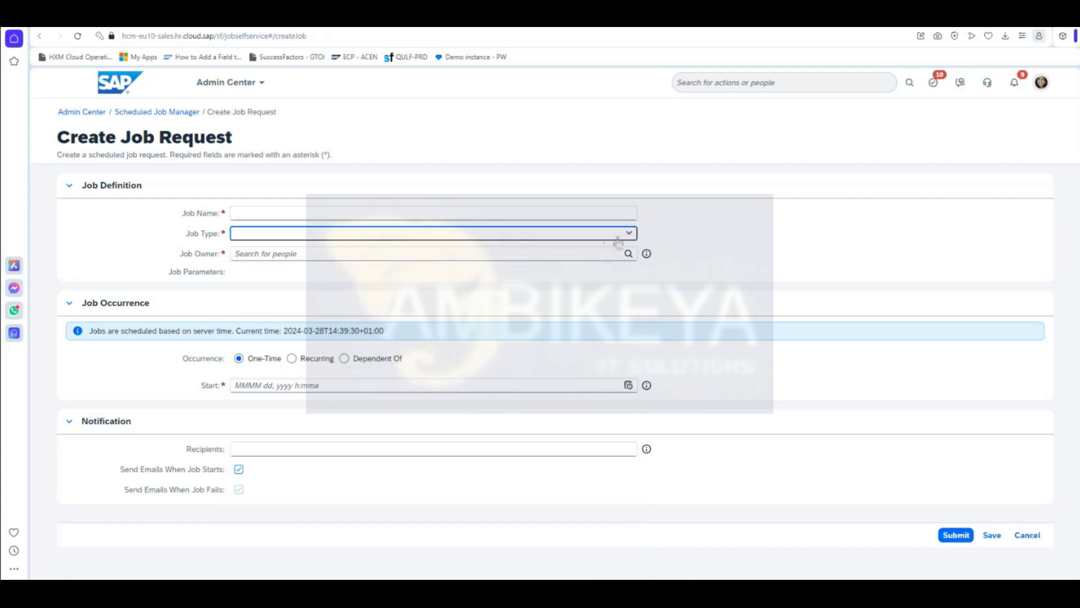
click(628, 233)
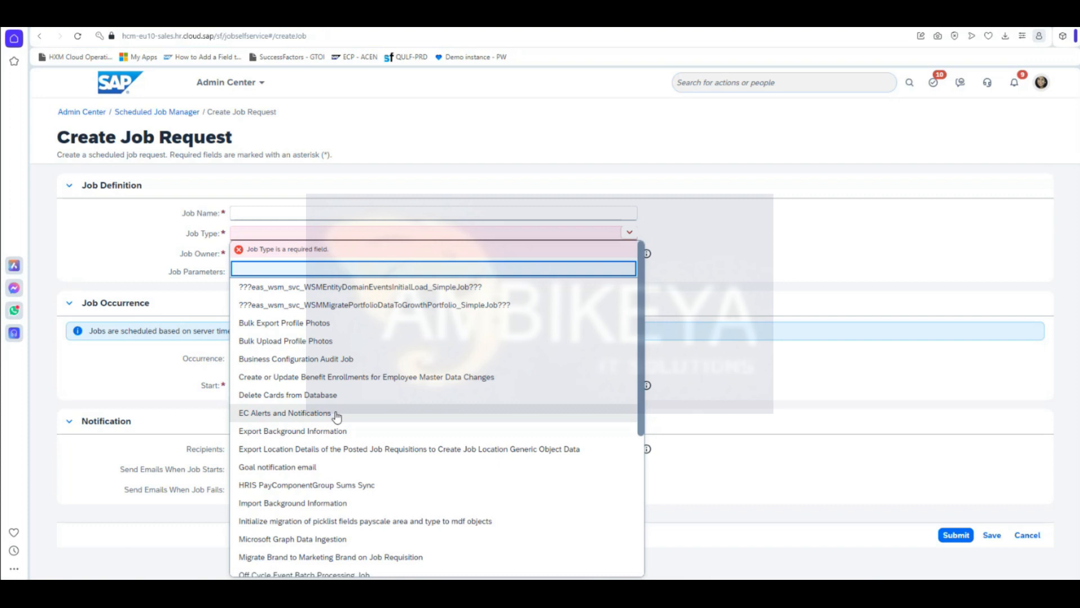
click(336, 414)
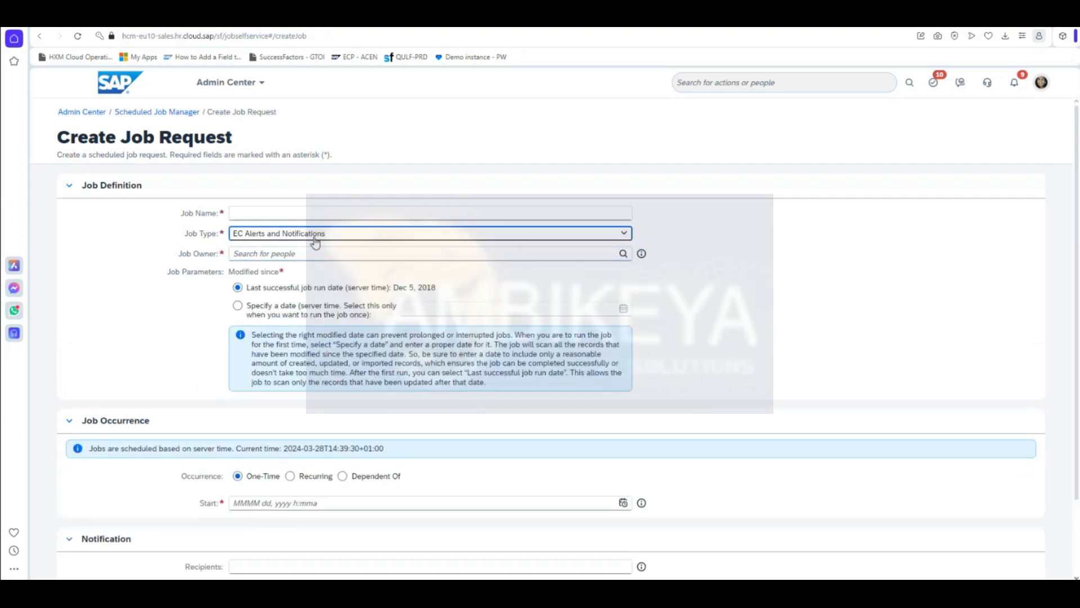
click(285, 211)
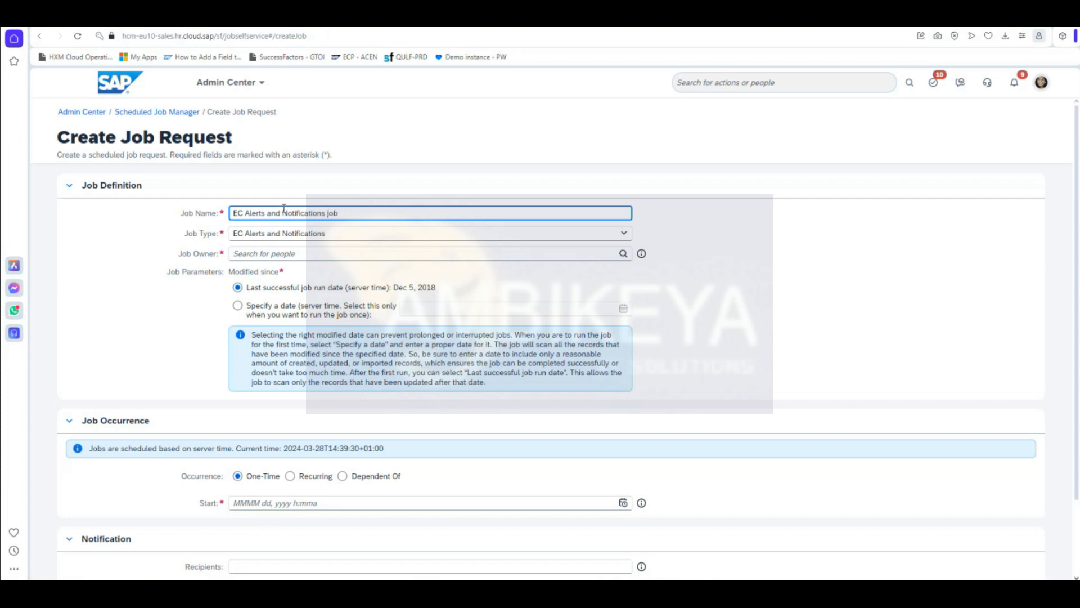
Step: Search for sfadmin and set the suggested user as Job Owner
click(300, 255)
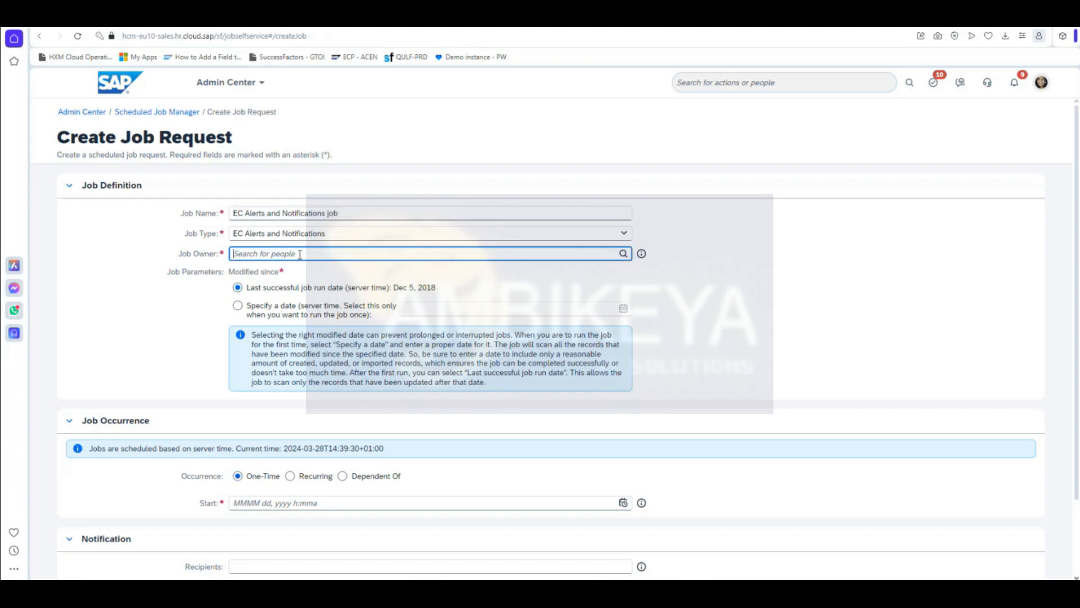
text(sfadmin)
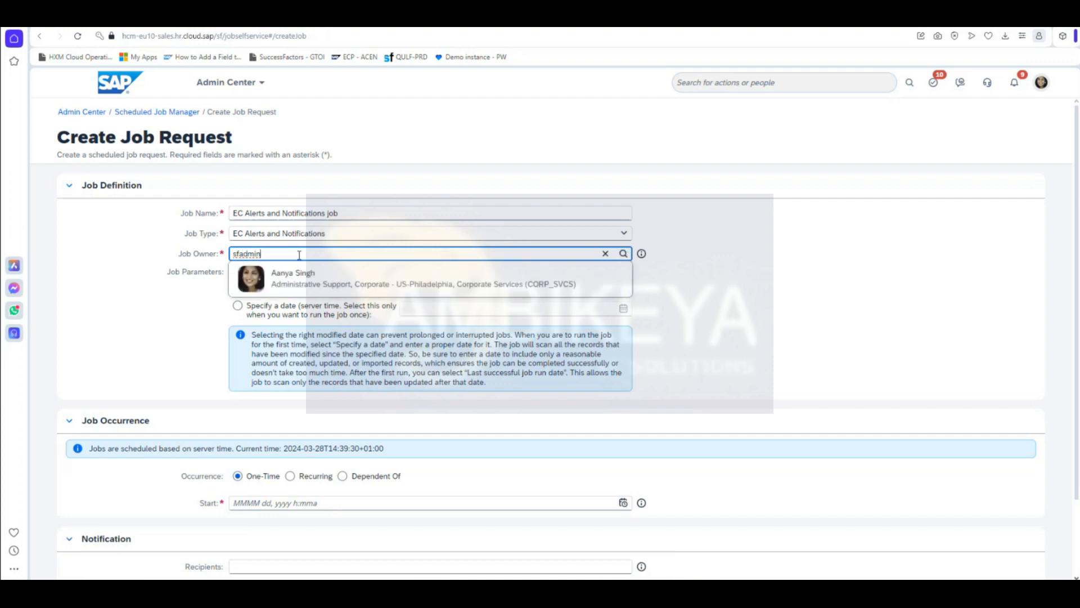
click(295, 273)
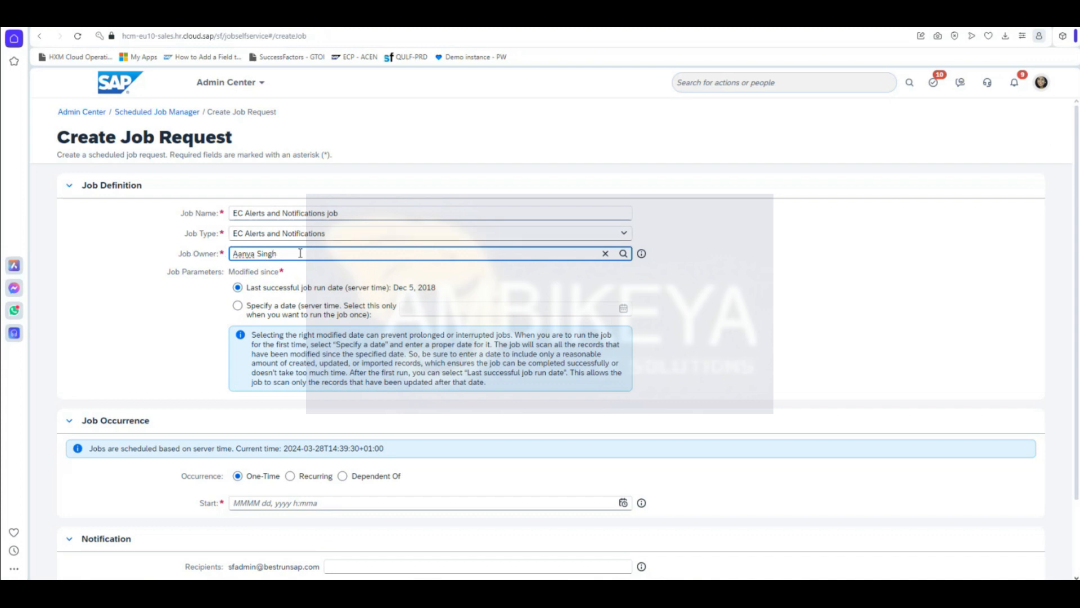
scroll(363, 410, down, 2)
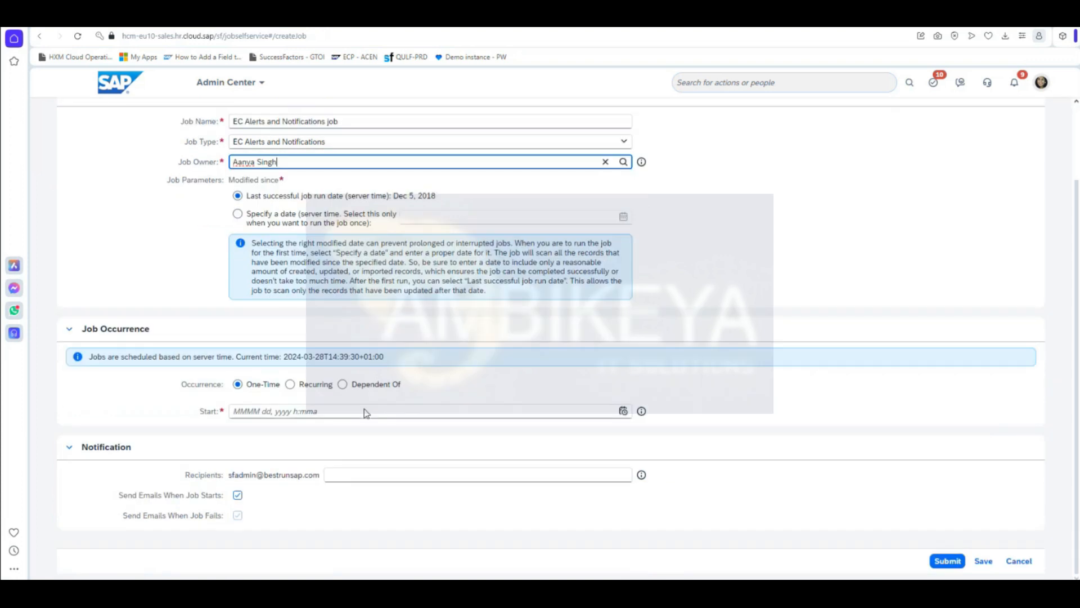
click(239, 387)
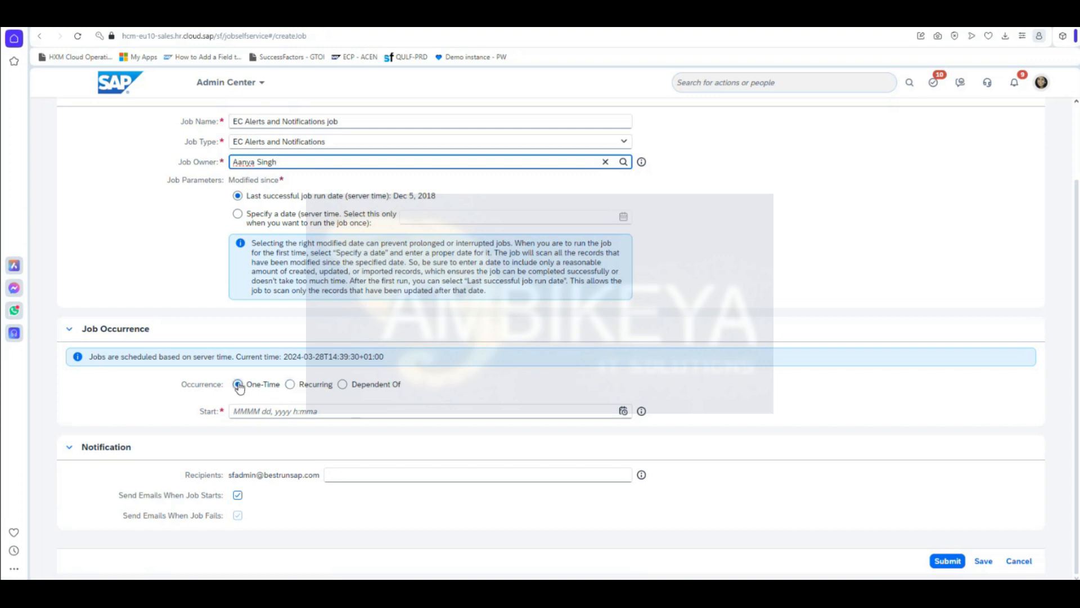
Step: Make the job recur Daily with a start date of March 29, 2024
click(293, 386)
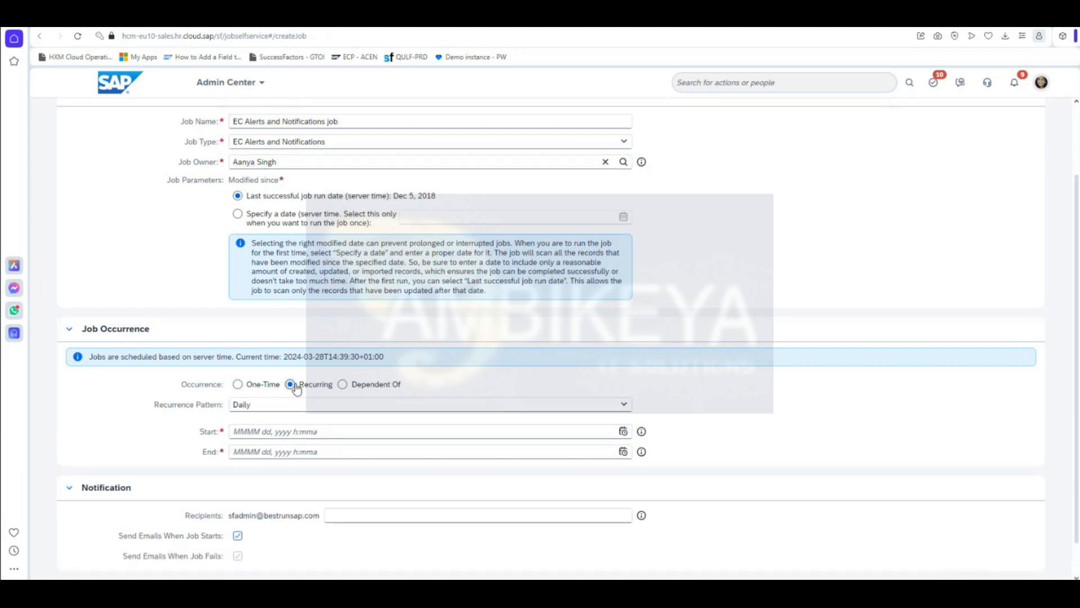
click(629, 405)
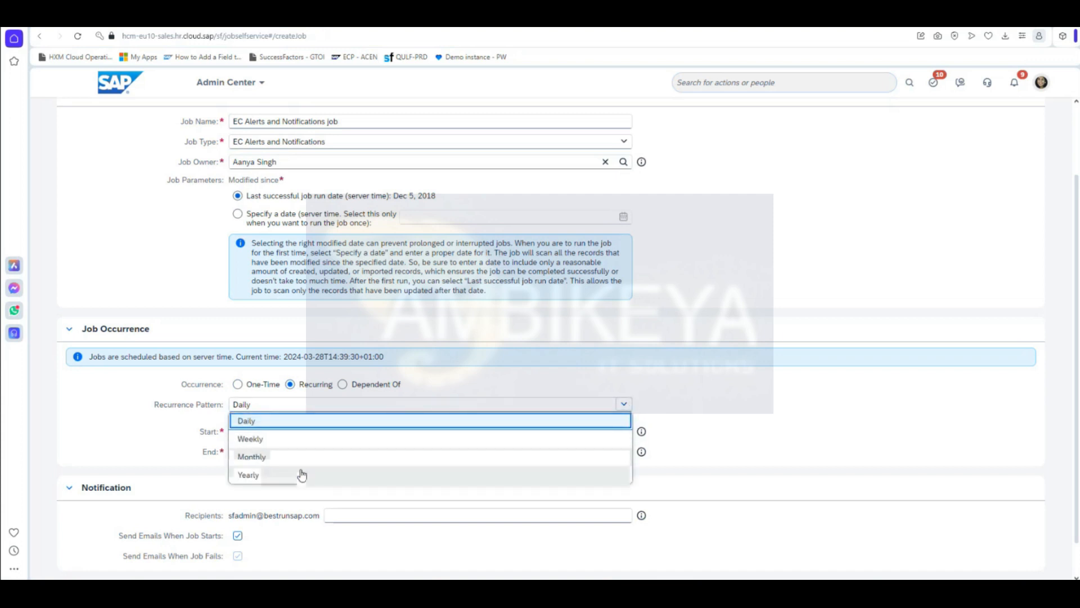
click(302, 421)
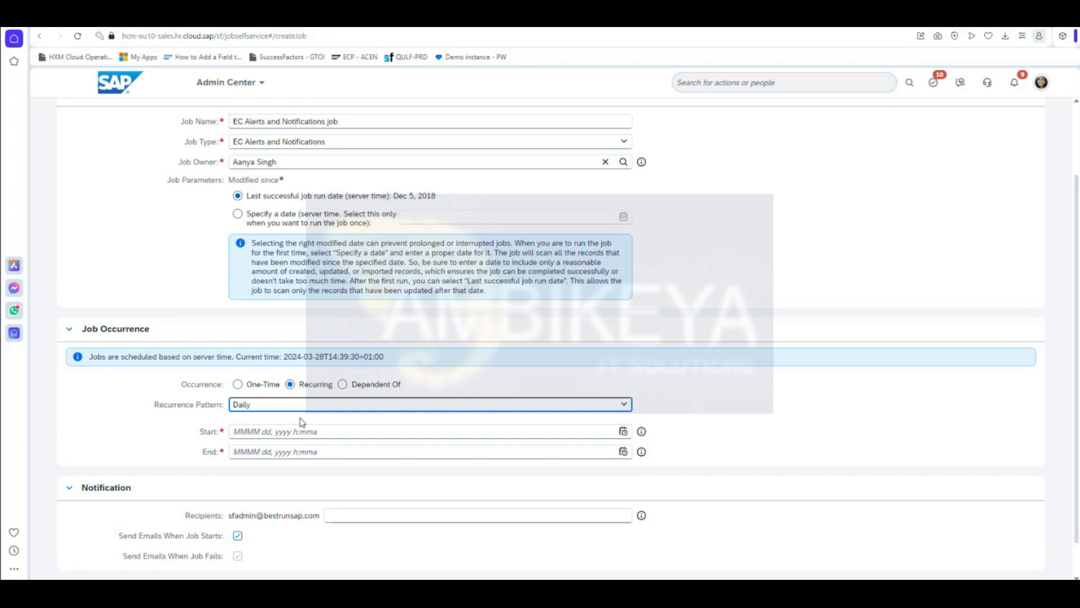
click(623, 431)
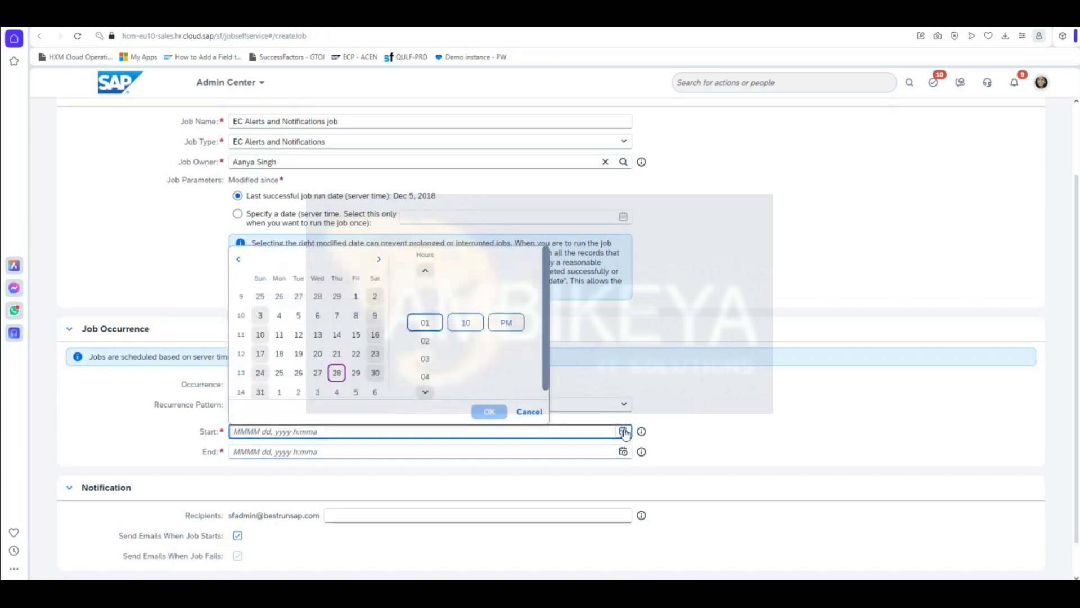
click(356, 374)
click(480, 411)
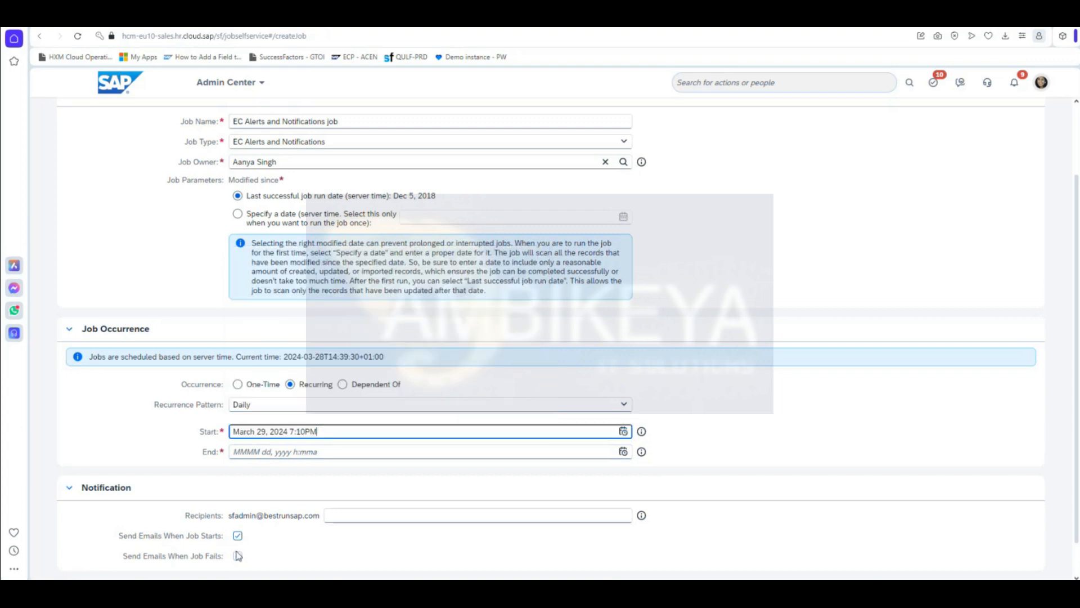
Step: Set the recurrence start time to 12:01 AM
click(623, 431)
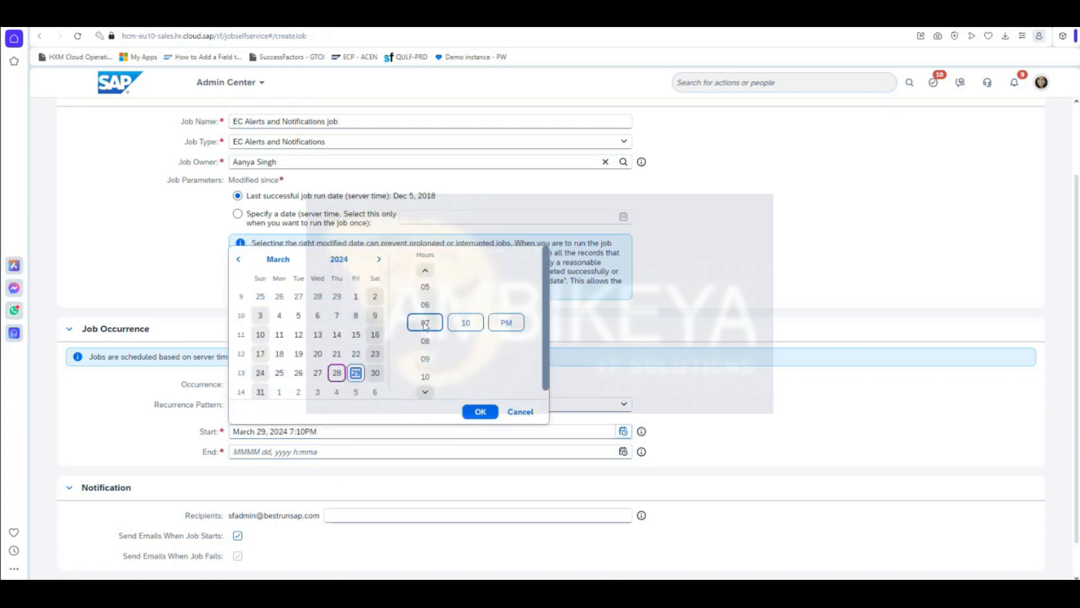
click(425, 393)
click(424, 393)
click(425, 393)
click(425, 392)
click(425, 393)
click(426, 272)
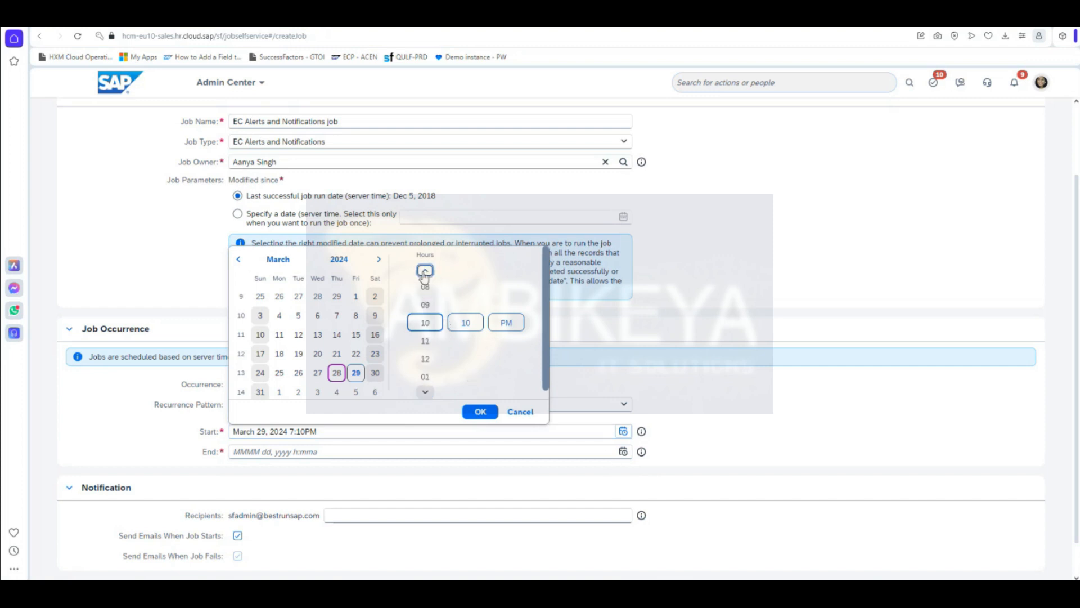
click(425, 392)
click(425, 391)
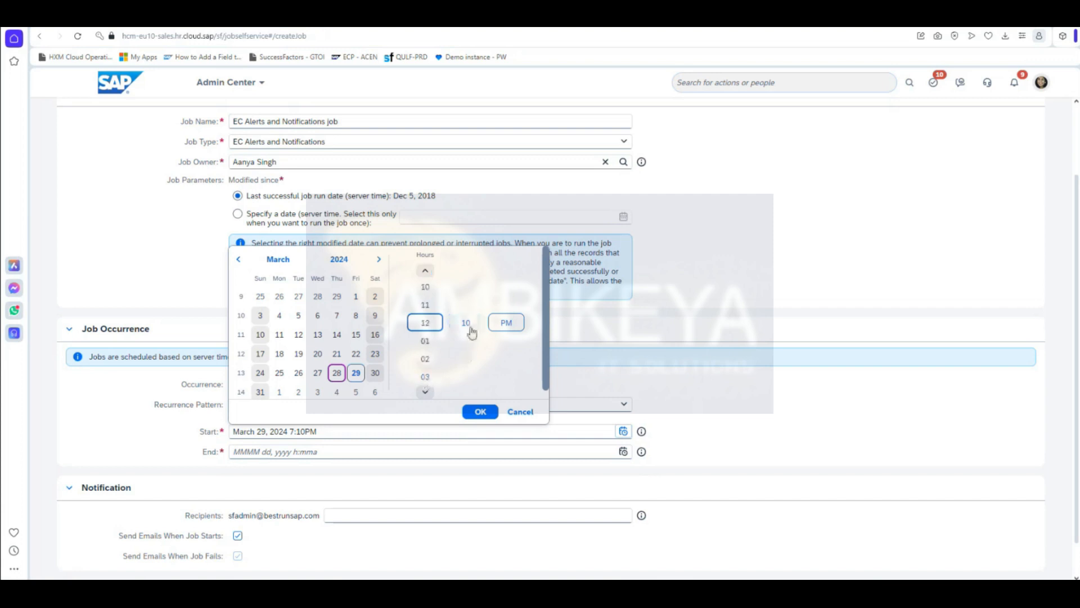
click(472, 330)
click(466, 271)
click(466, 270)
click(466, 271)
click(465, 270)
click(465, 270)
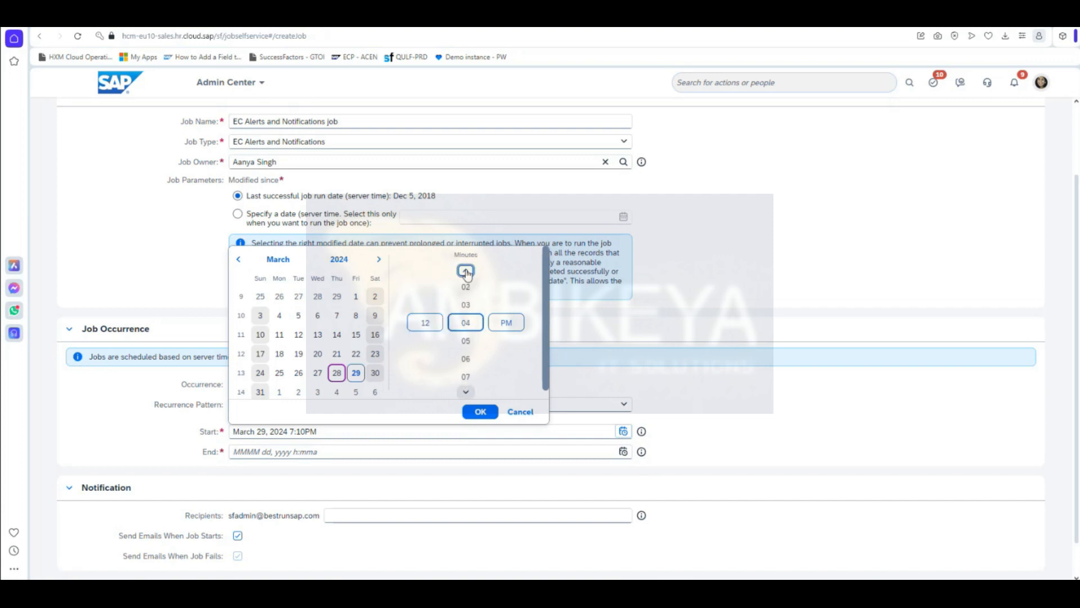
click(465, 270)
click(506, 322)
click(509, 305)
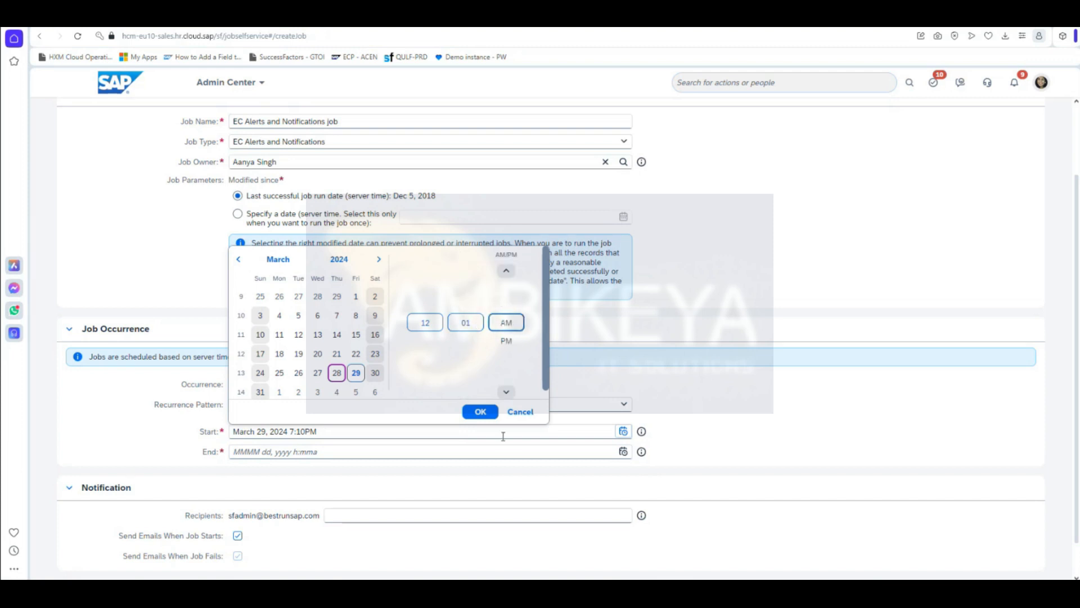
click(481, 412)
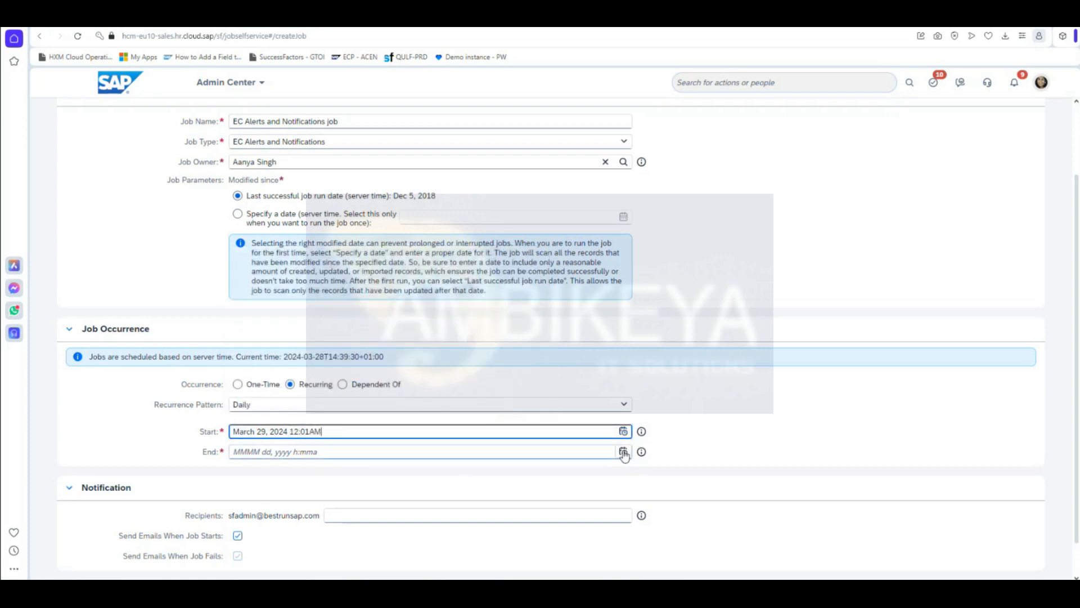
Step: Set the recurrence End date to March 28, 2033 using the year view
click(641, 451)
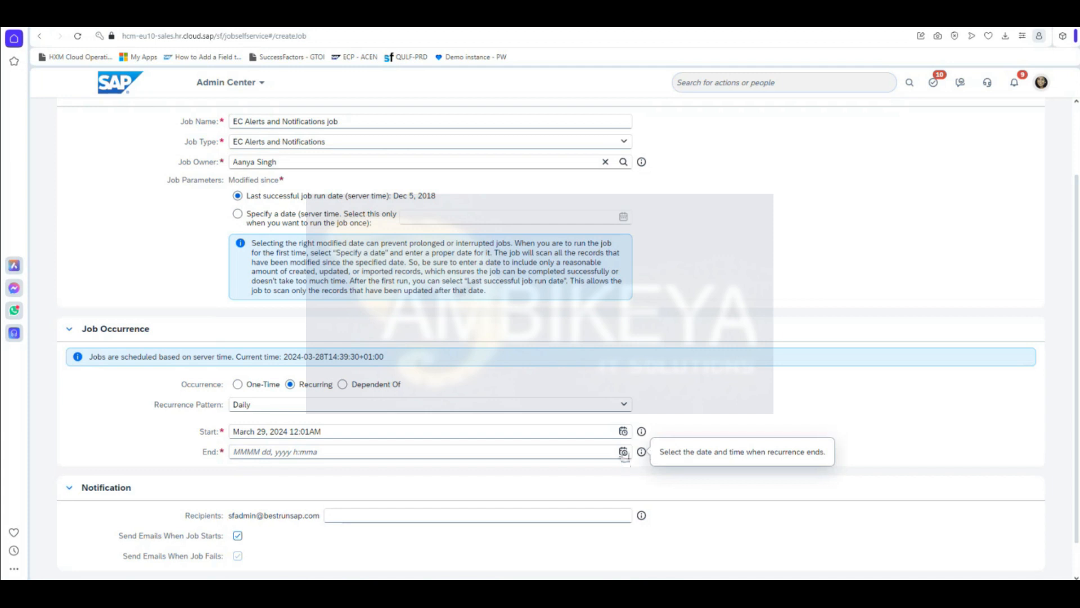
click(624, 452)
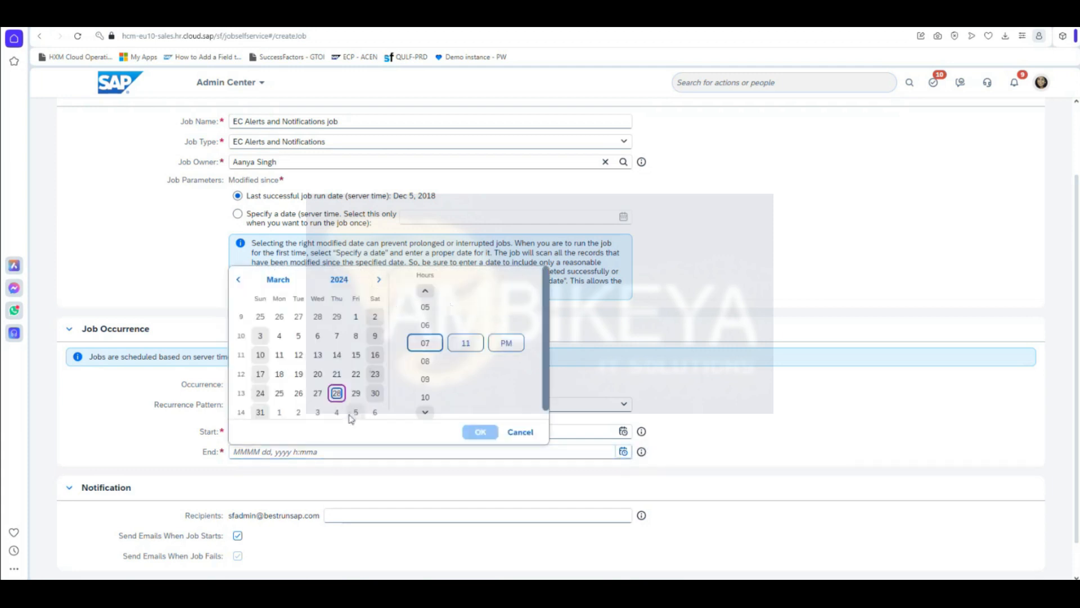
click(340, 280)
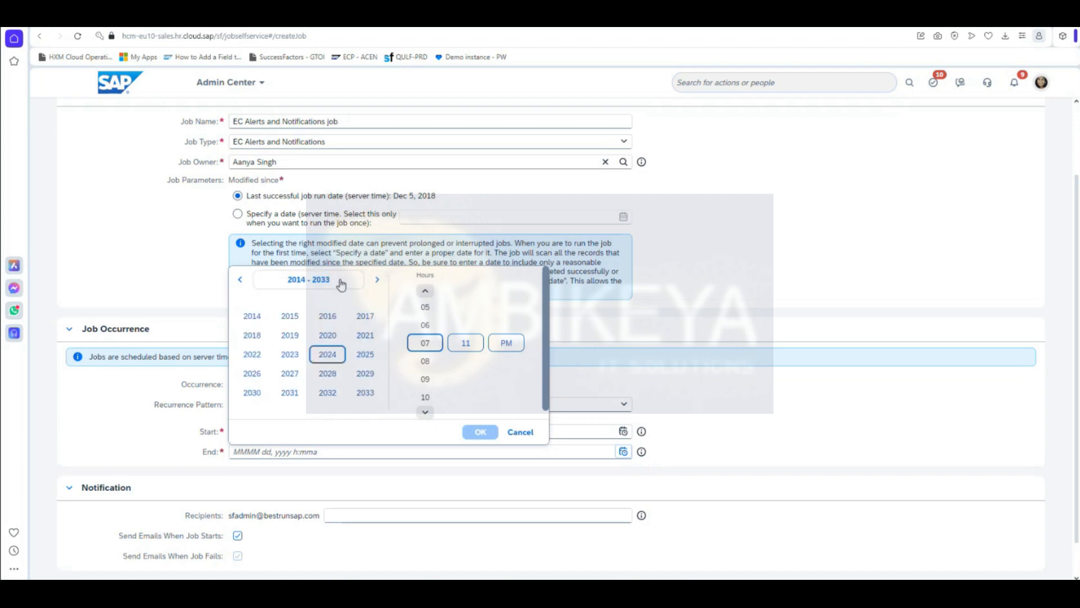
click(371, 396)
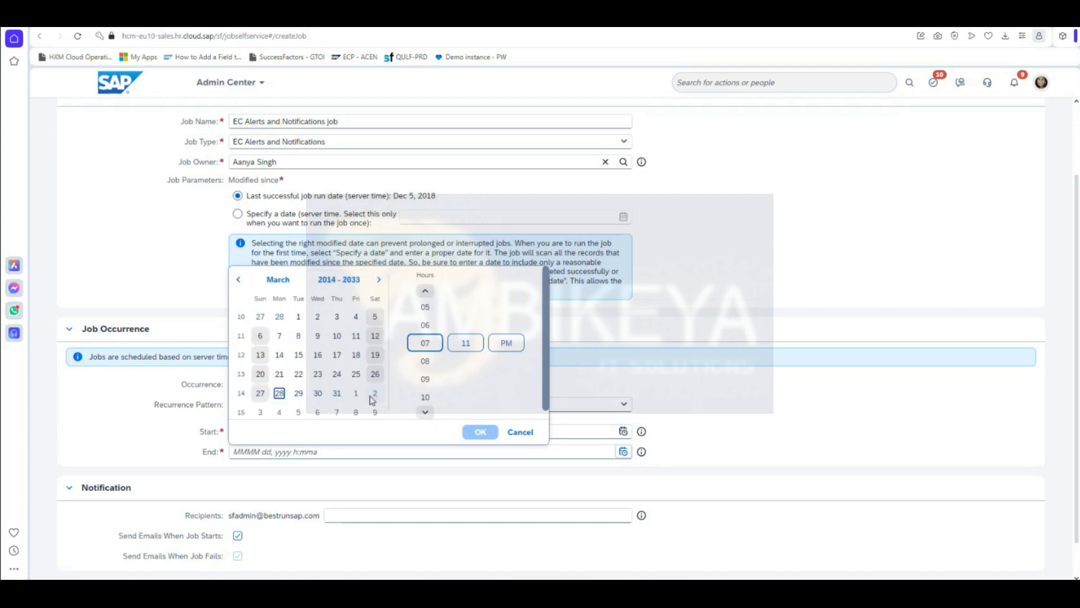
click(279, 393)
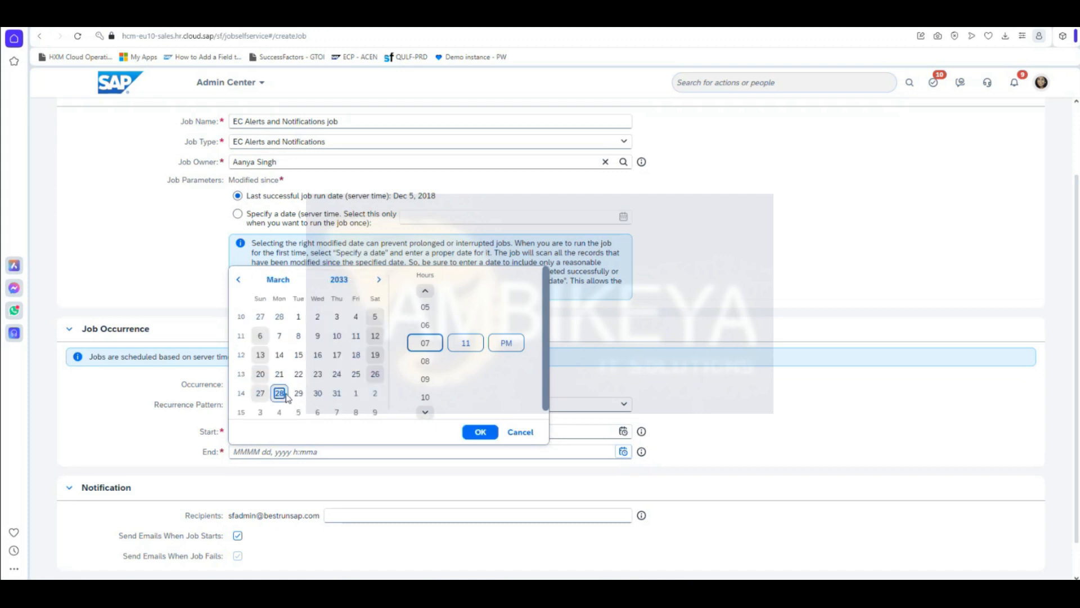
click(480, 433)
scroll(762, 513, down, 1)
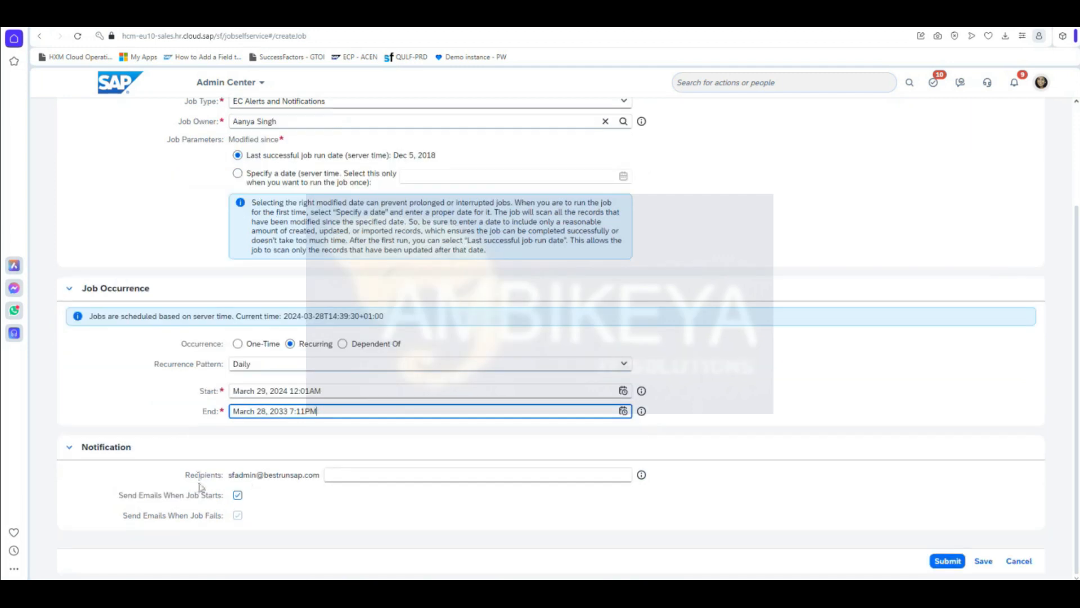
Step: Type a second recipient's e-mail address into the notification Recipients field
drag(320, 479, 274, 477)
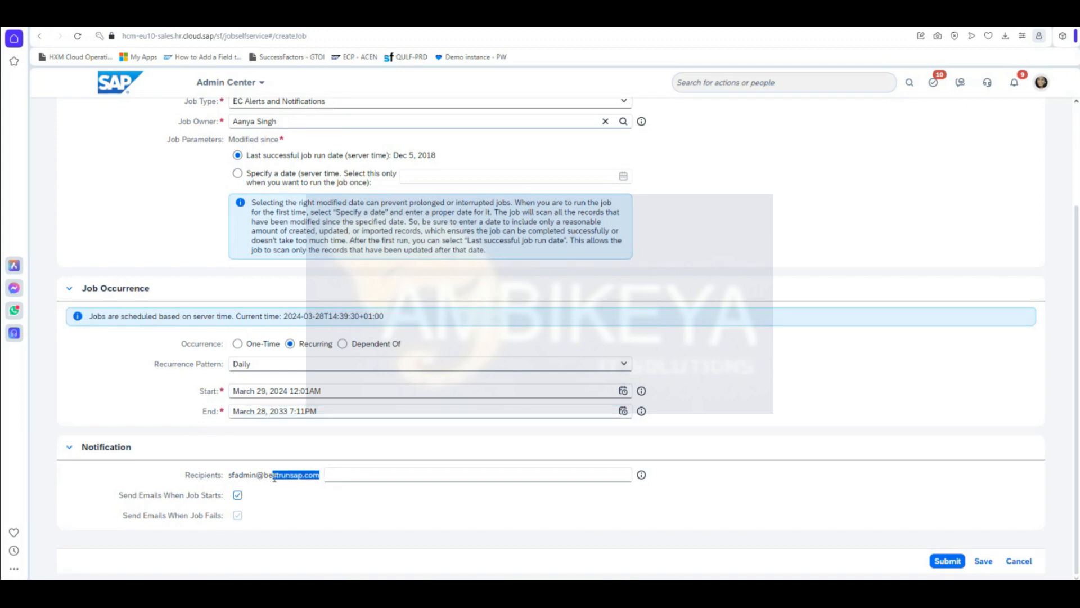
click(389, 477)
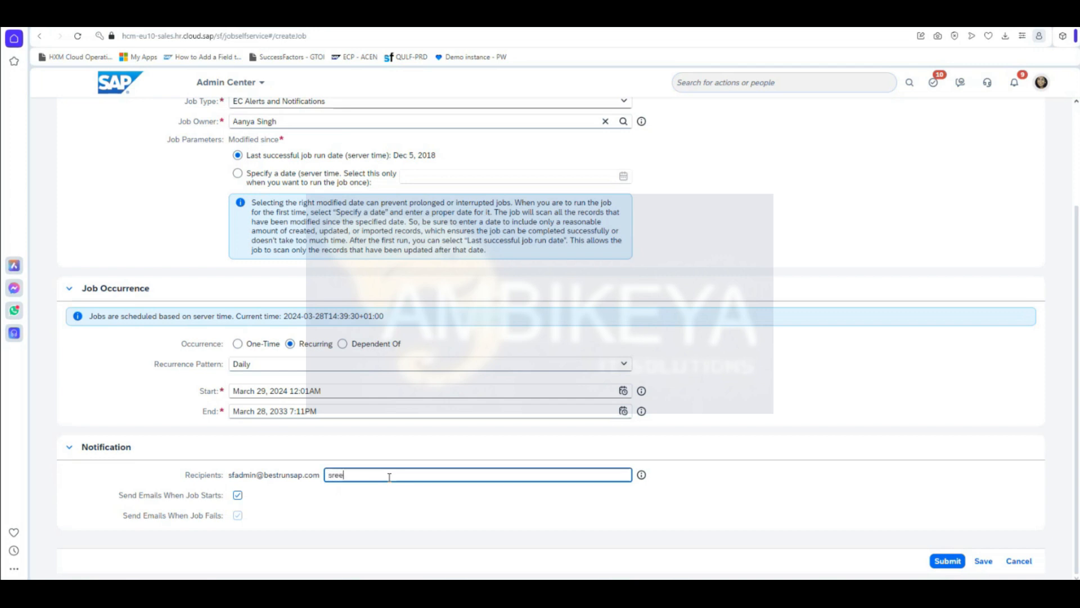
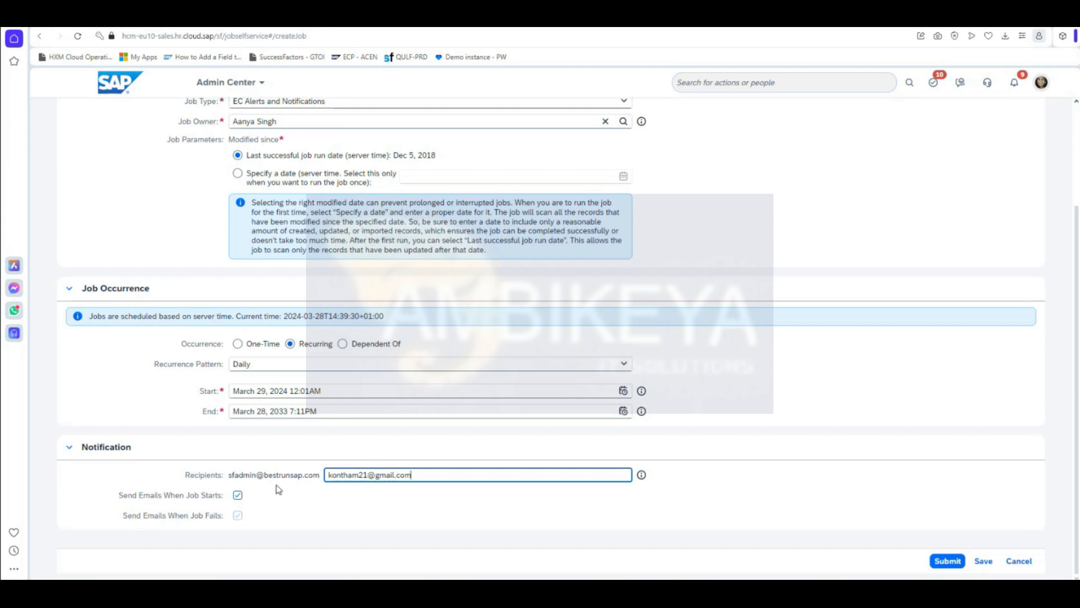
scroll(777, 498, up, 3)
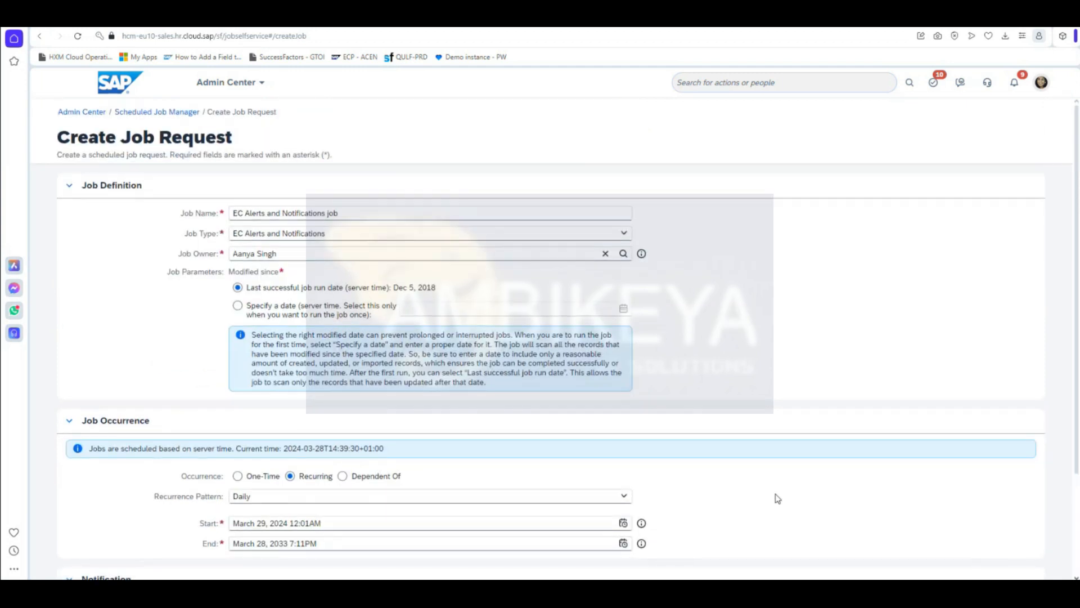
Step: Choose EC Alerts and Notifications as the Job Type and review the job parameters
scroll(777, 498, down, 2)
scroll(416, 381, up, 2)
click(359, 212)
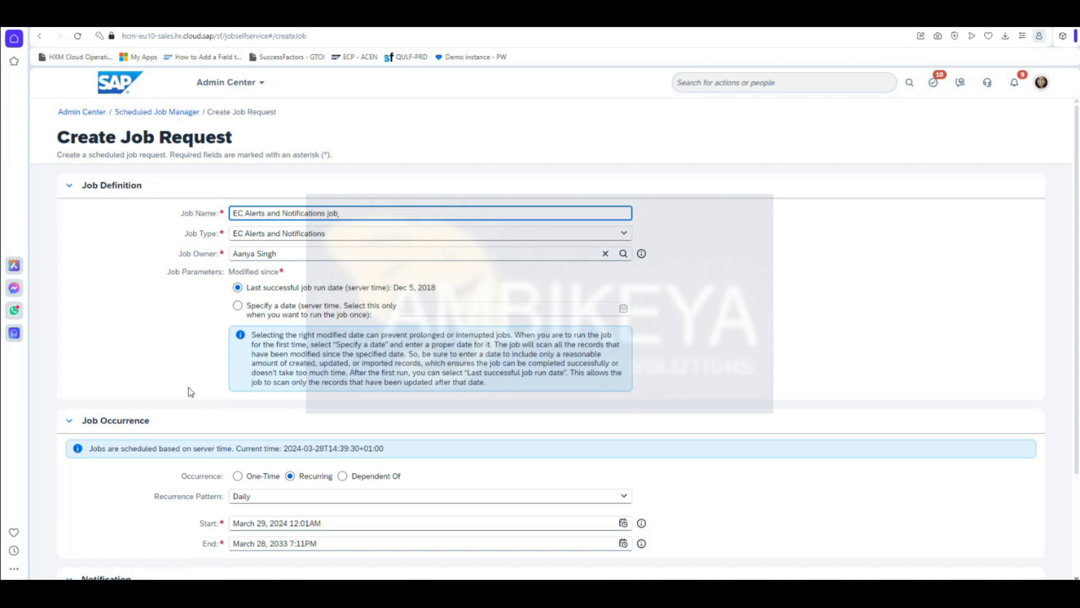
scroll(191, 392, down, 1)
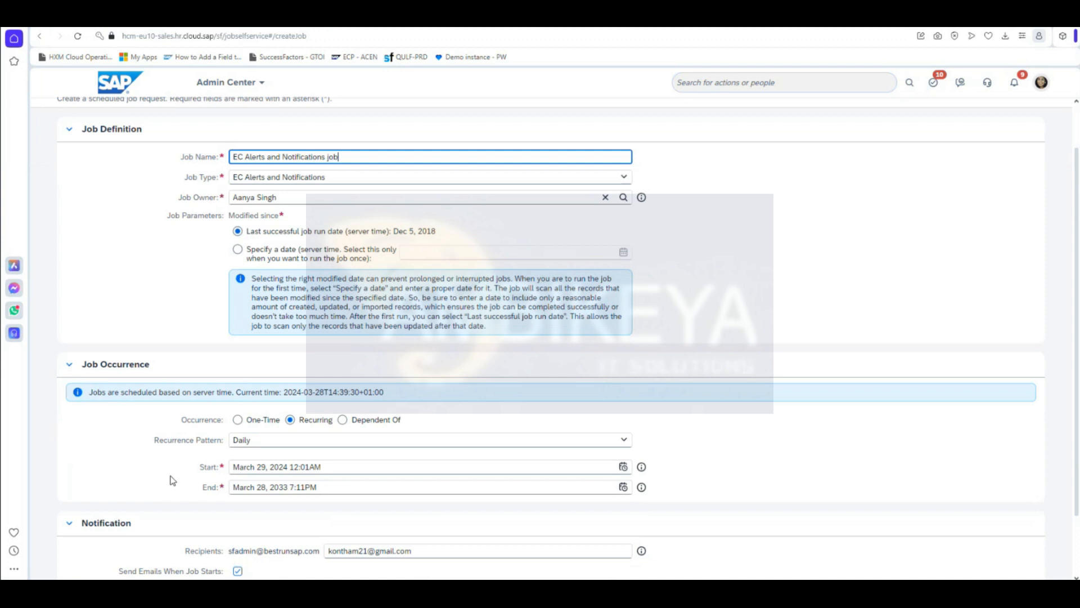
click(625, 178)
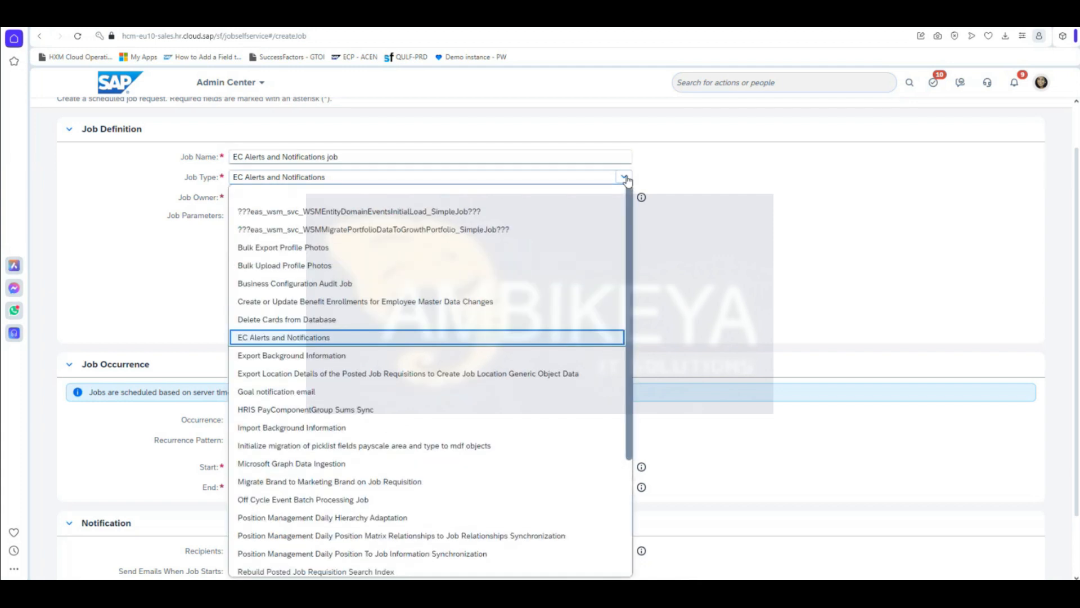
scroll(506, 481, down, 3)
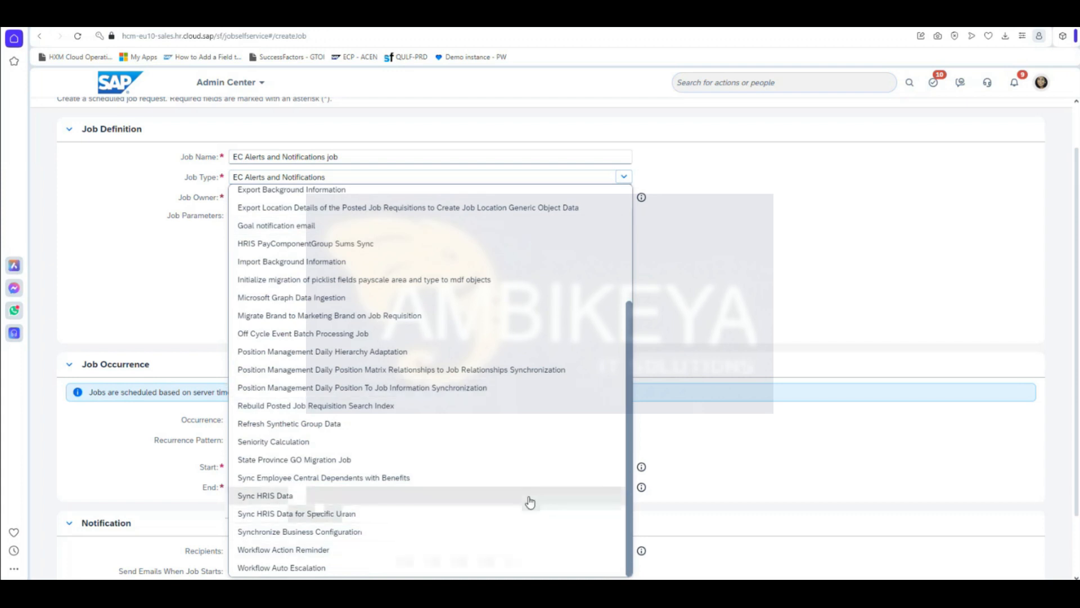
scroll(531, 499, up, 3)
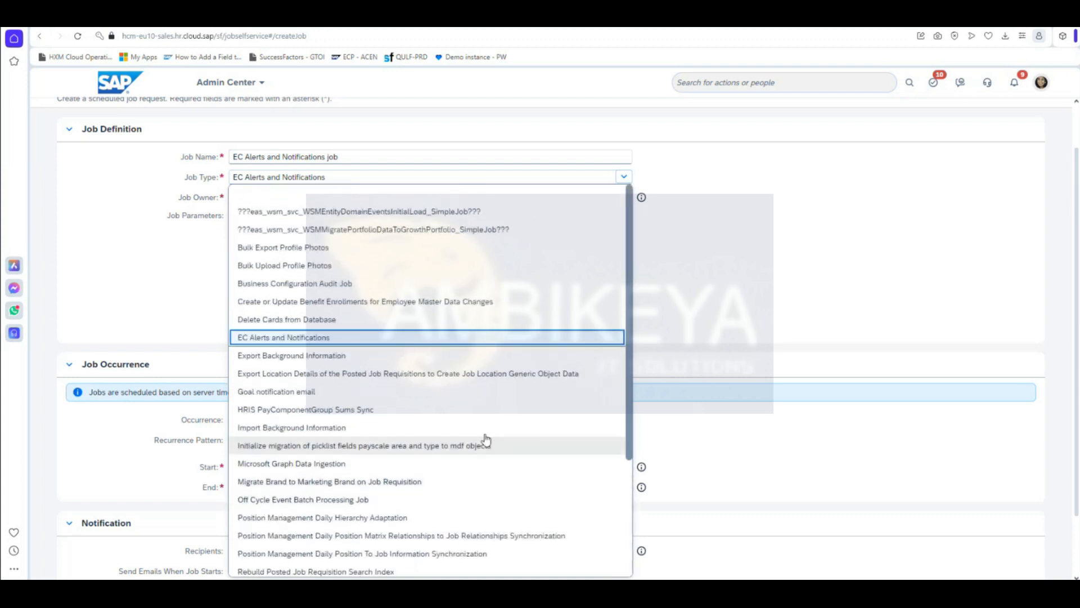
click(387, 337)
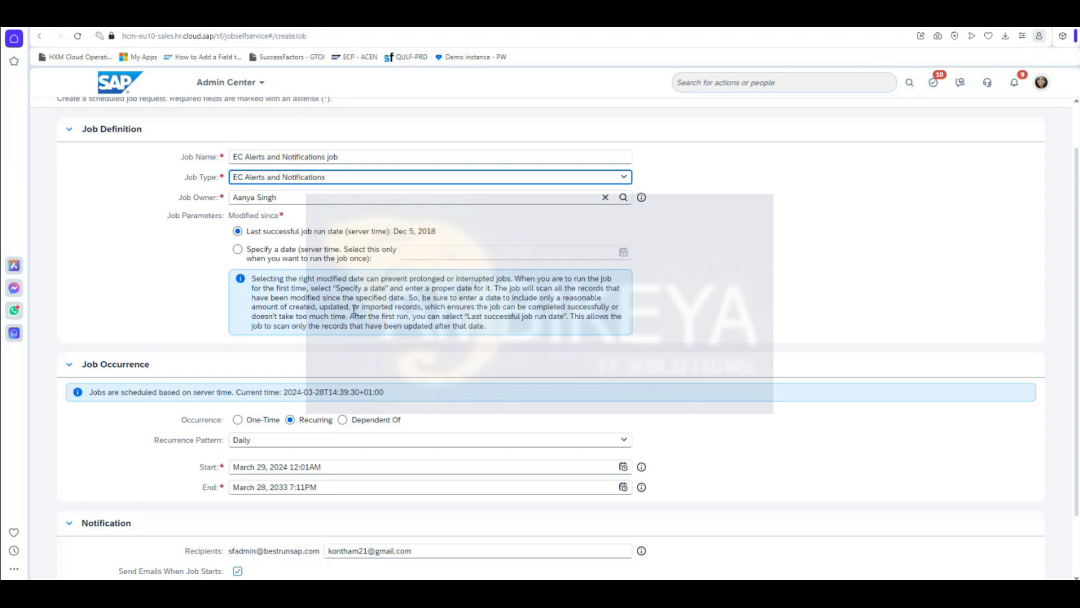
scroll(426, 487, down, 2)
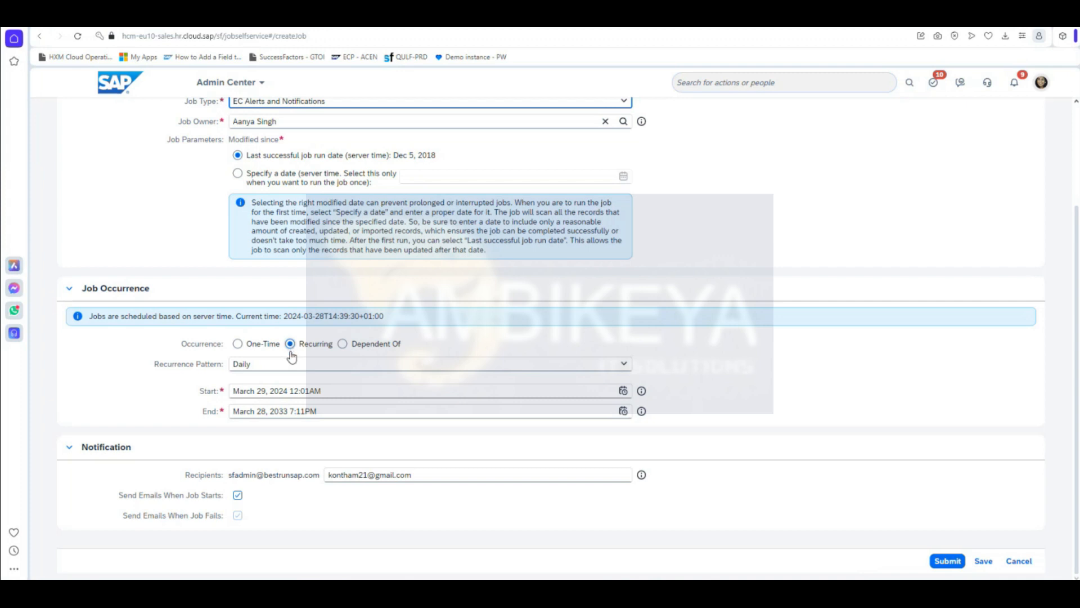
scroll(360, 374, up, 3)
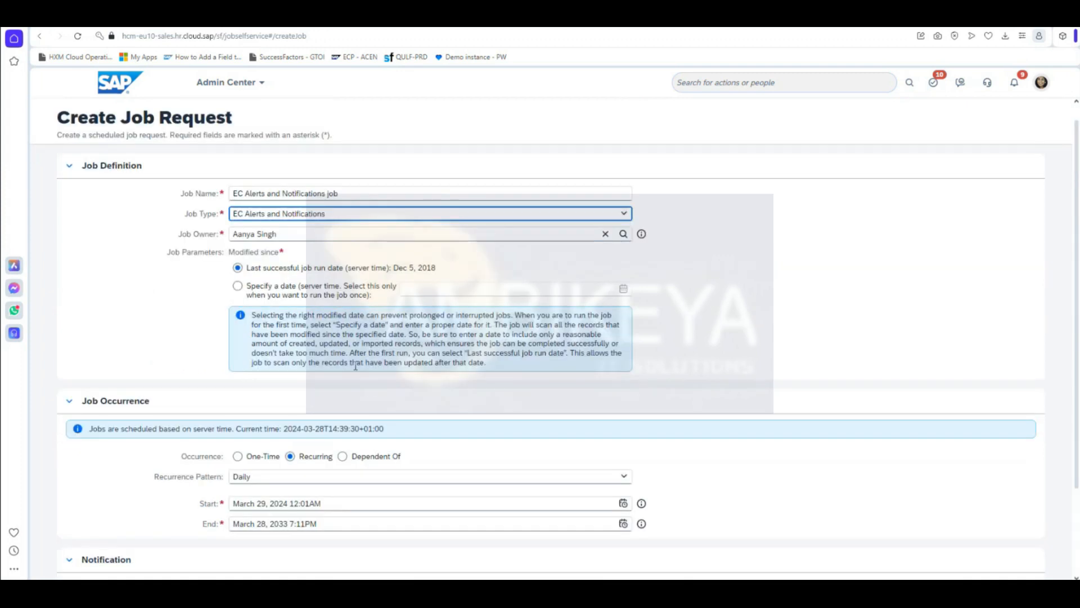
Step: Scan records modified since 03/28/2024 and set the occurrence to One-Time
click(237, 286)
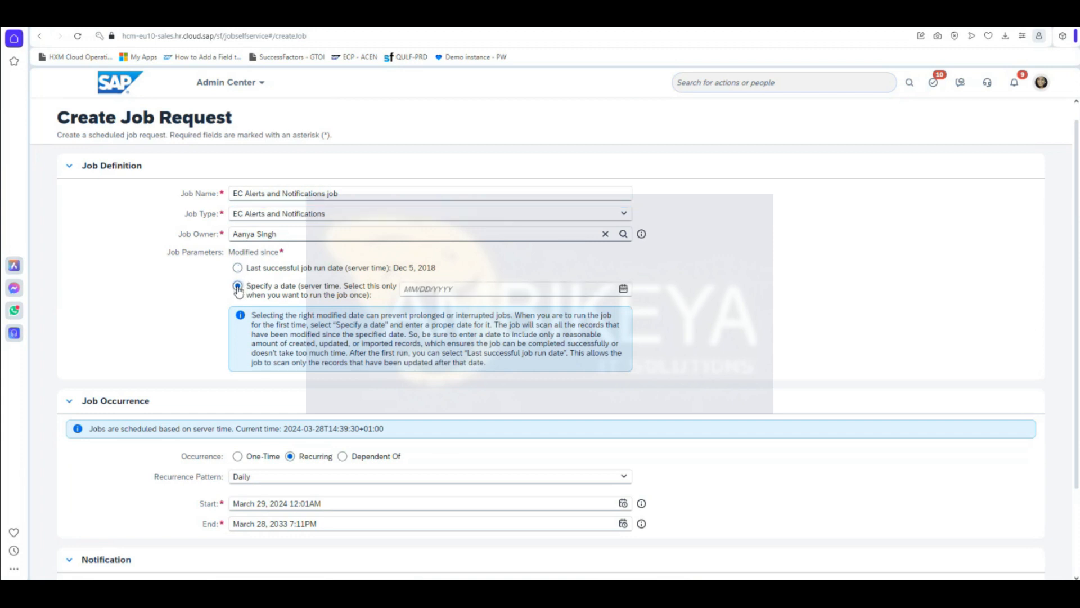
click(623, 289)
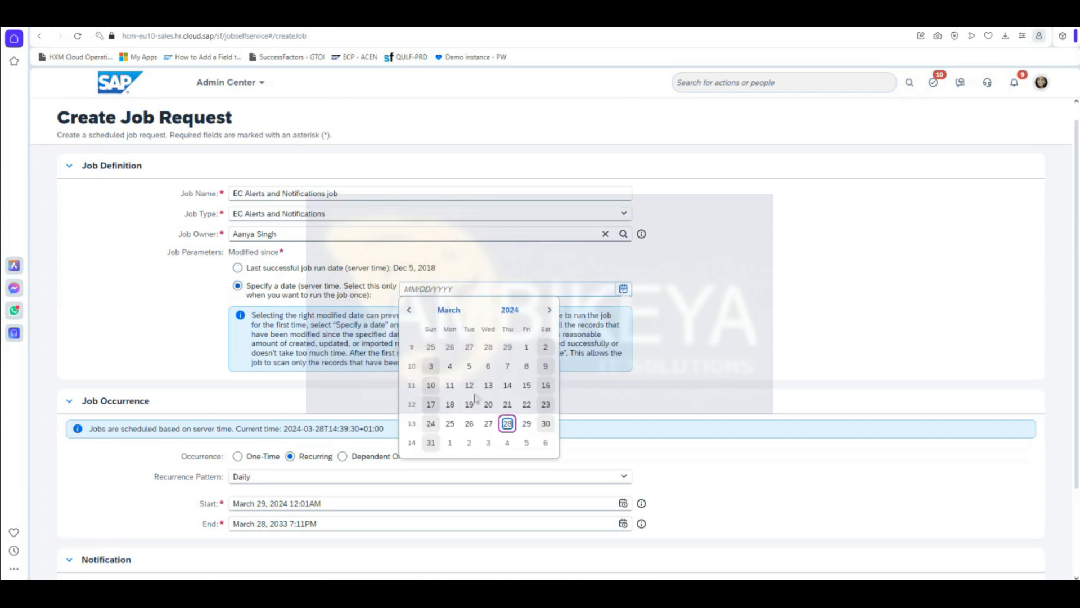
click(508, 424)
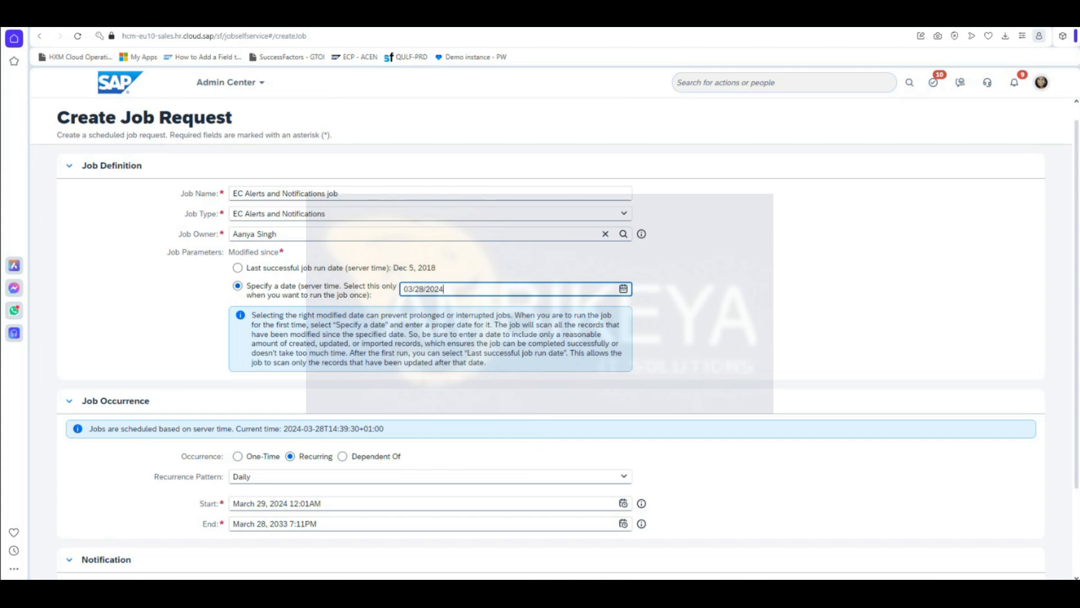
scroll(543, 410, down, 2)
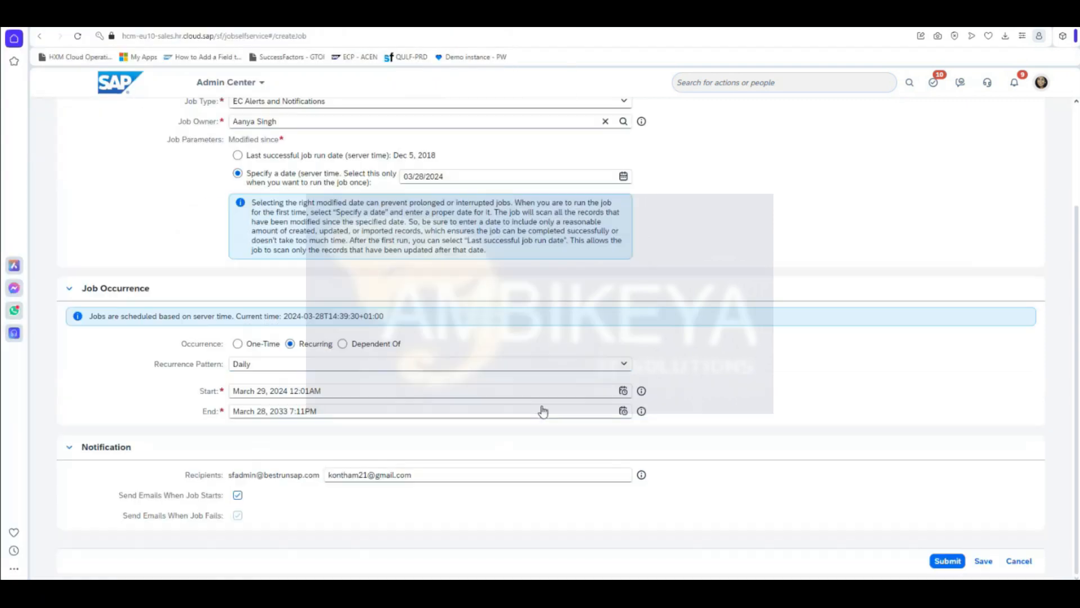
click(237, 344)
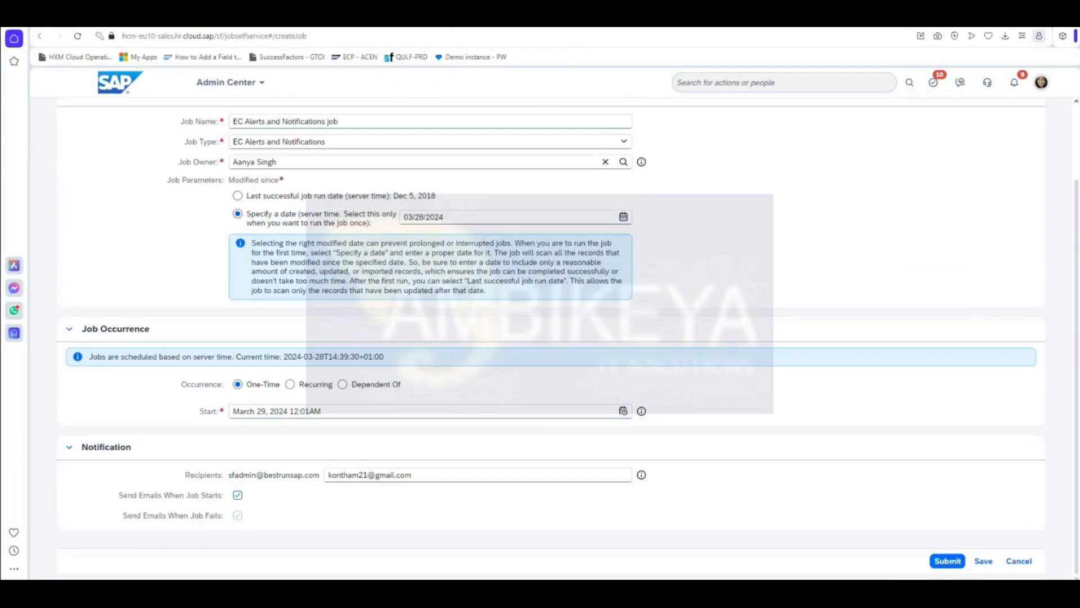
Step: Set the start date to March 28 with the start hour at 07
click(623, 411)
click(336, 353)
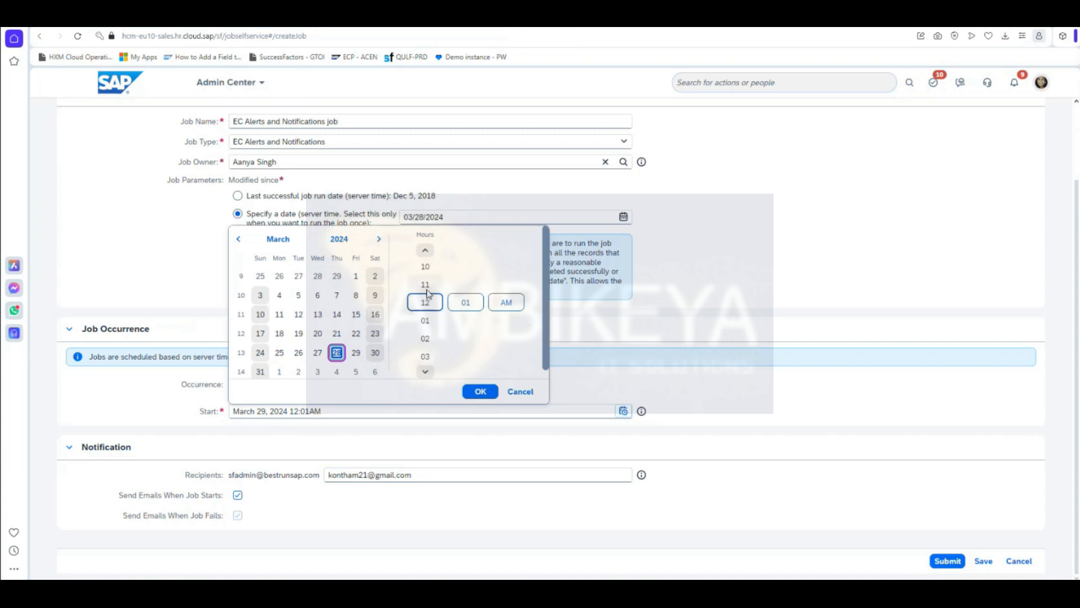
click(425, 251)
click(424, 250)
click(425, 250)
click(424, 251)
click(425, 251)
click(426, 371)
click(426, 371)
click(426, 371)
click(425, 372)
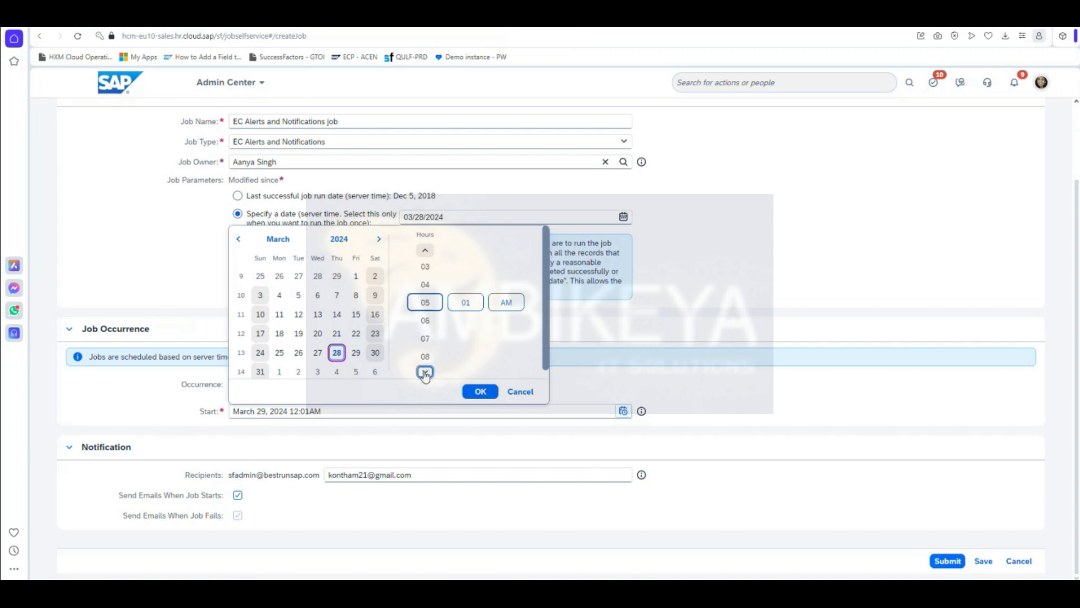
click(426, 372)
click(424, 254)
click(425, 252)
click(425, 251)
click(425, 252)
Step: Set the start minutes to 16 PM, confirm 7:16 PM, and submit the job request
click(466, 307)
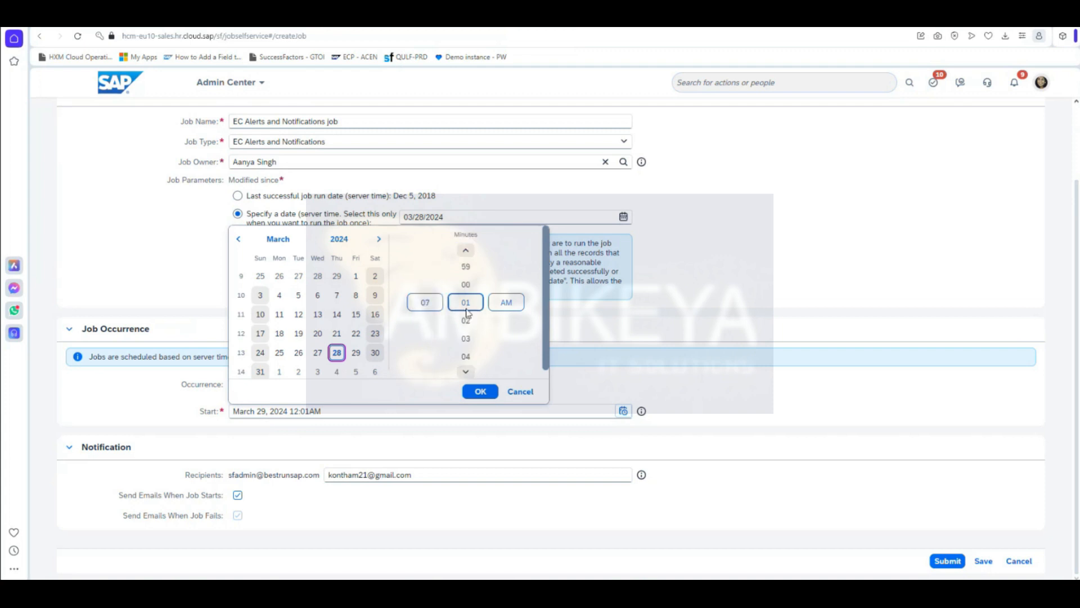
double_click(466, 372)
double_click(466, 372)
click(466, 372)
double_click(466, 373)
double_click(465, 372)
click(466, 373)
double_click(466, 373)
double_click(466, 373)
click(506, 303)
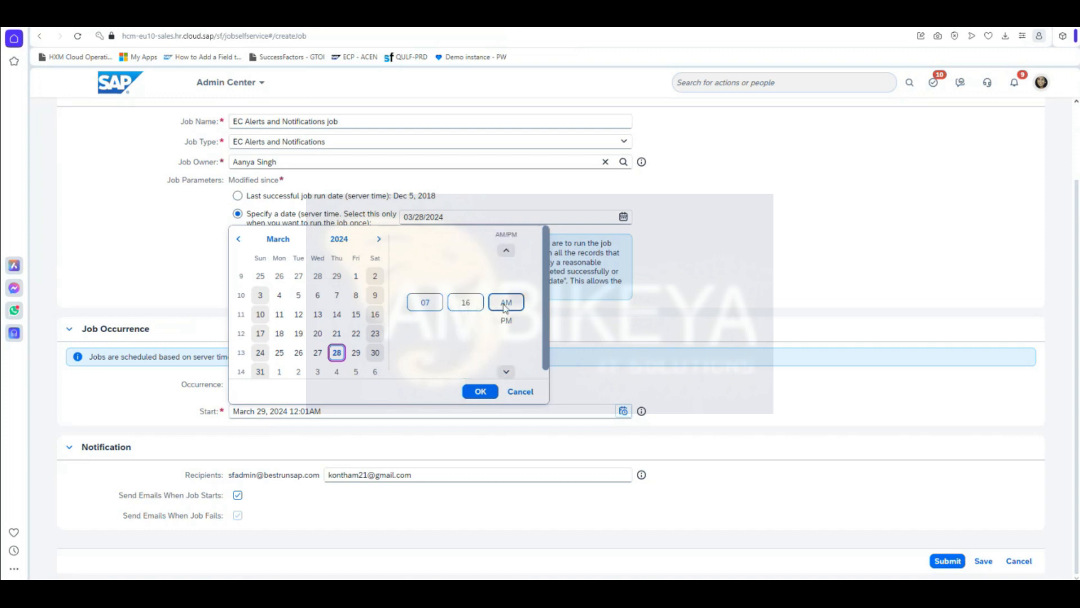
click(506, 321)
click(480, 391)
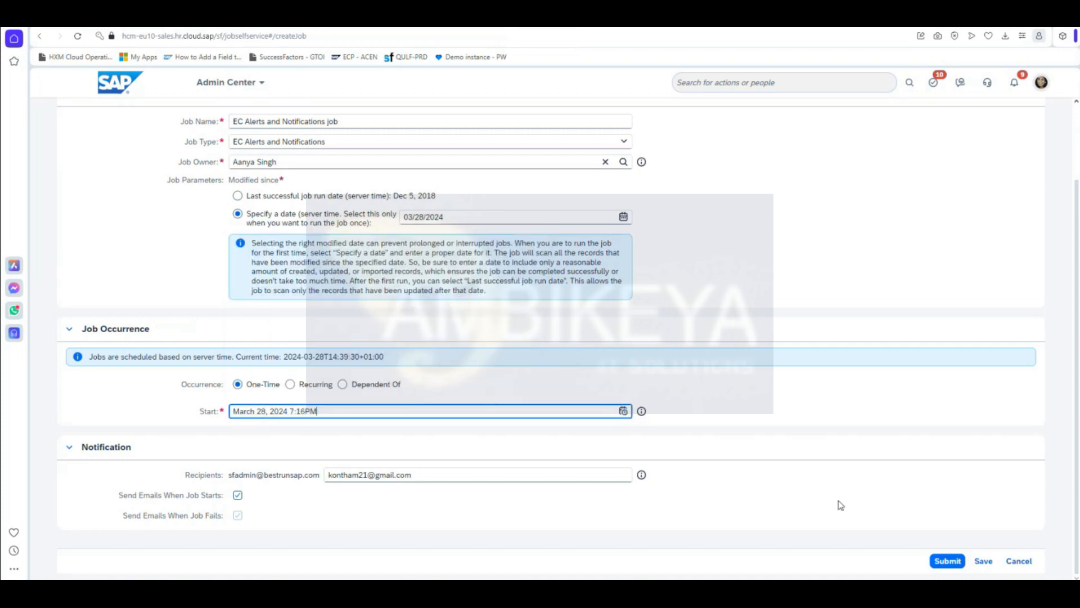
click(950, 561)
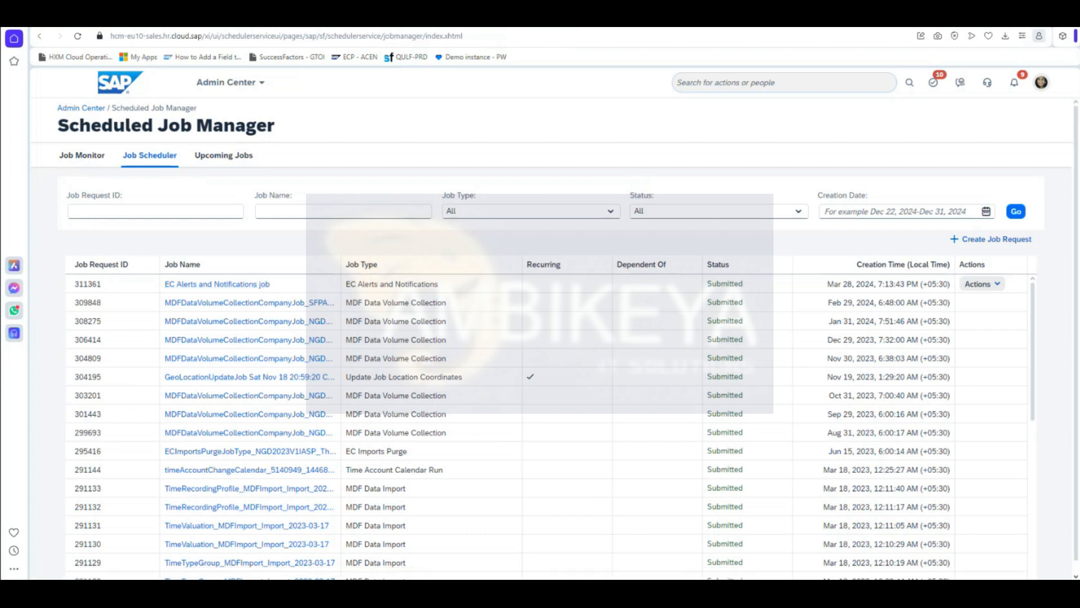
Step: Trigger Run It Now for job 311361 from its Actions menu and confirm
click(999, 286)
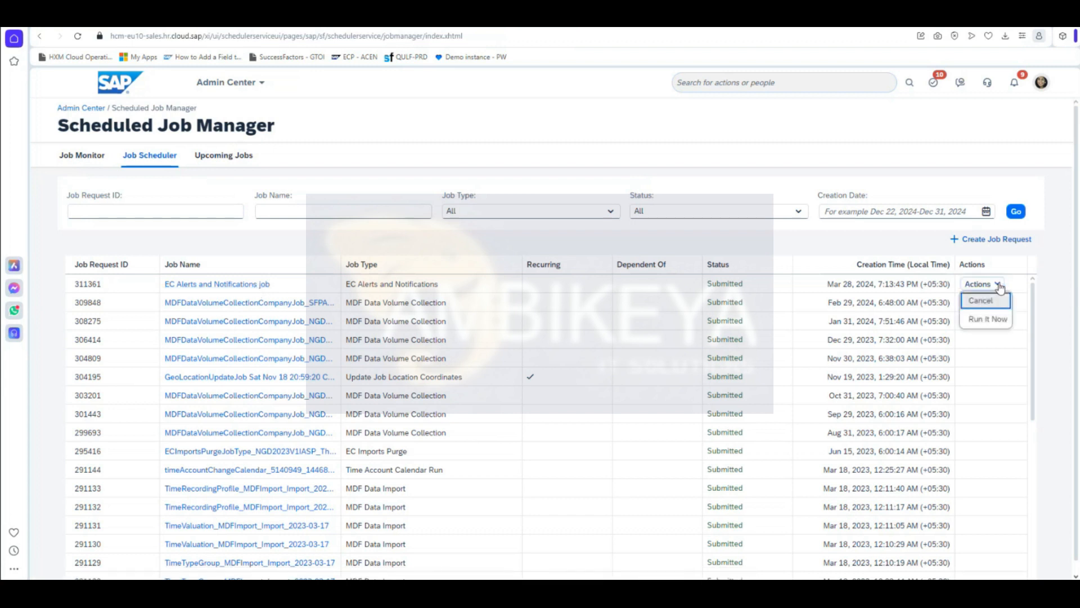
click(992, 325)
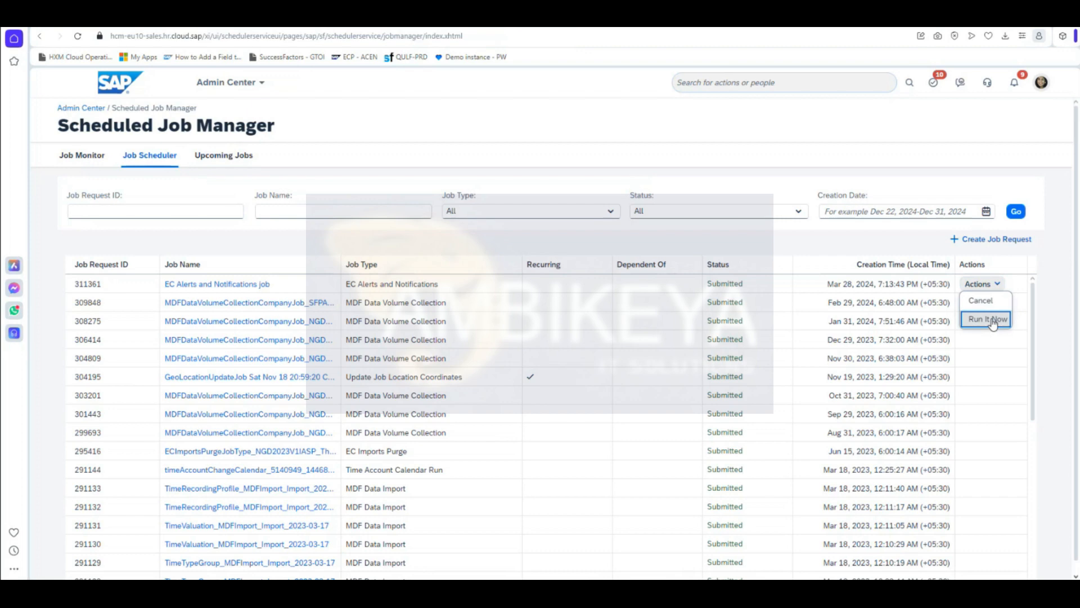
click(630, 350)
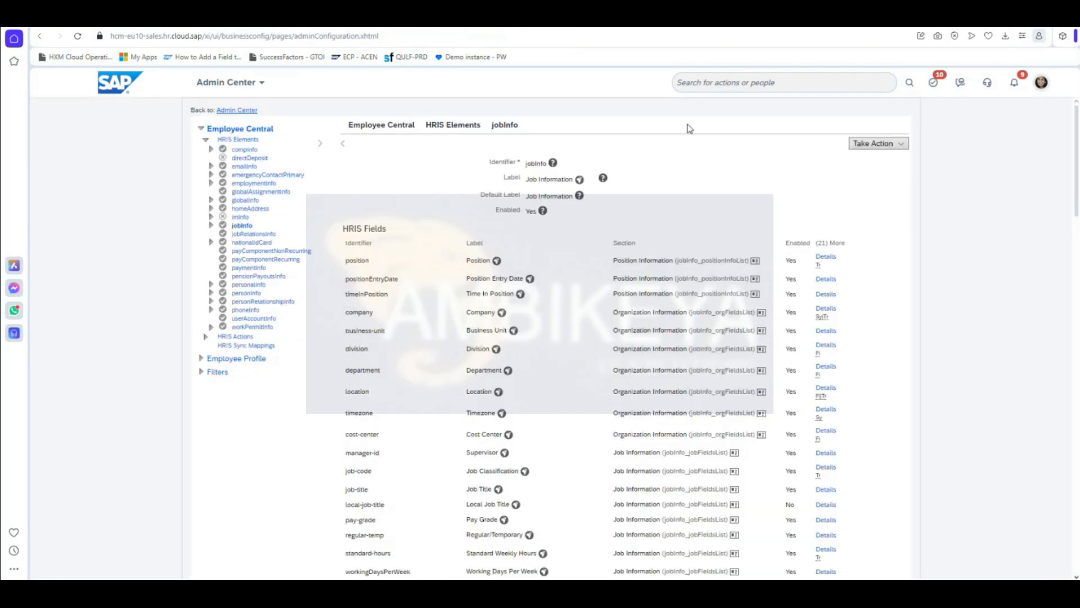
Step: Find the employee through the header search and open their profile
click(702, 81)
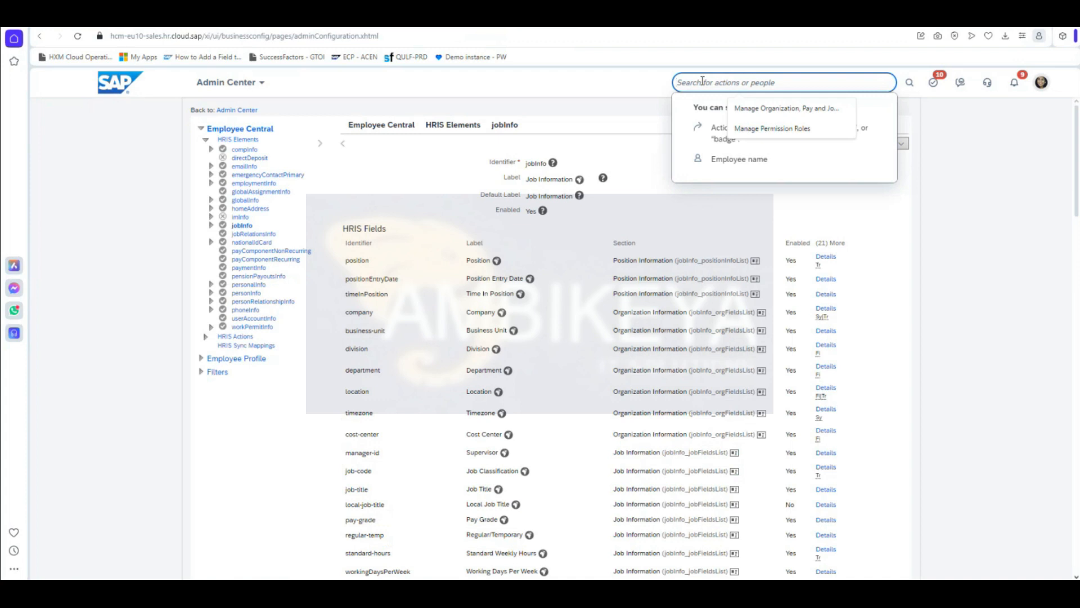
text(r)
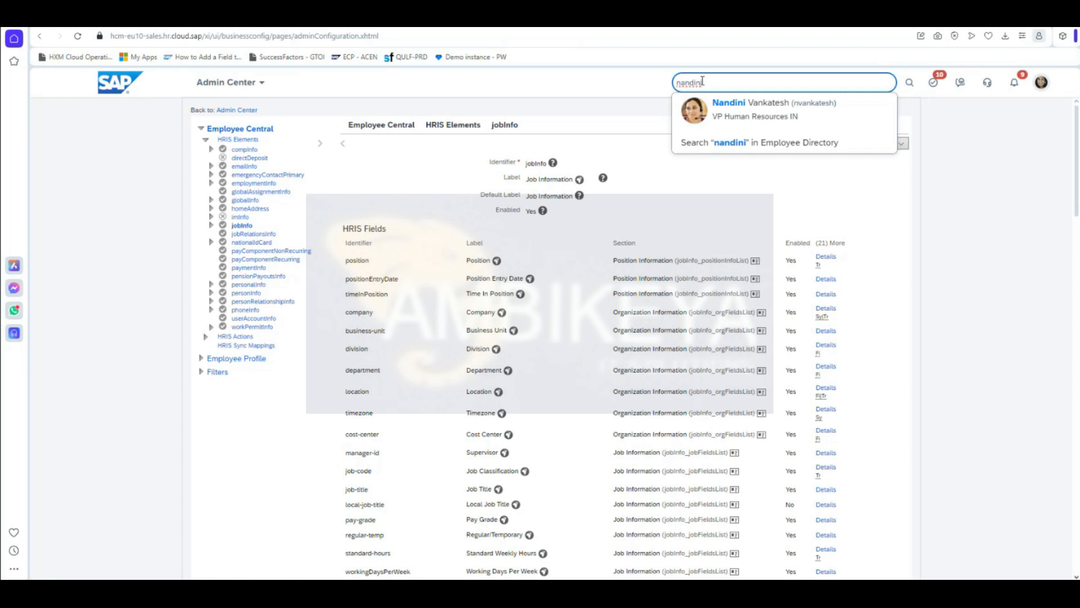
click(781, 109)
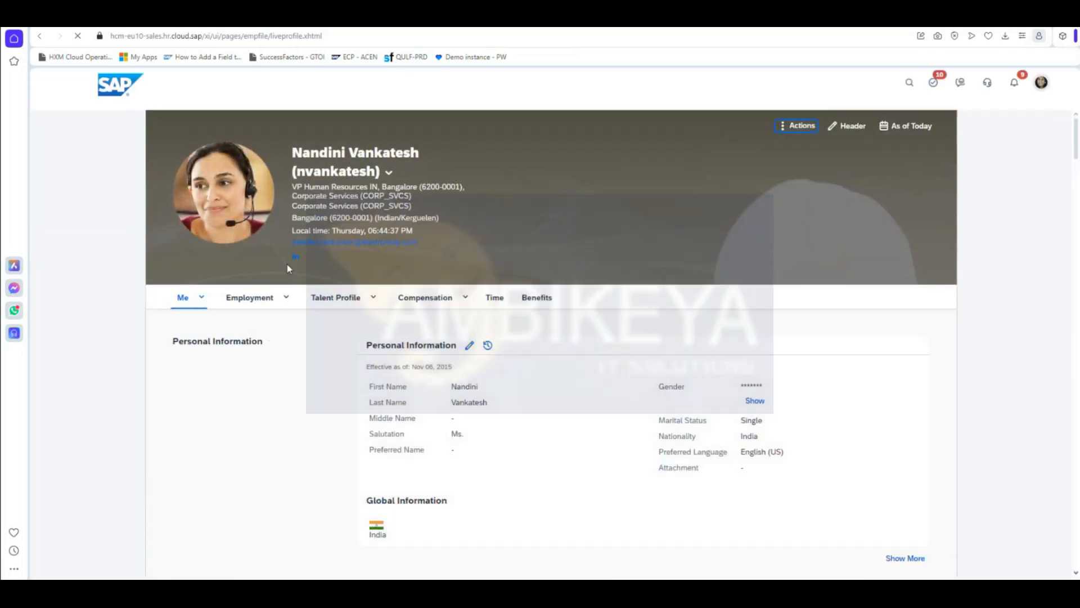
Step: Show all Job Information fields and open the Job Information change history
click(288, 285)
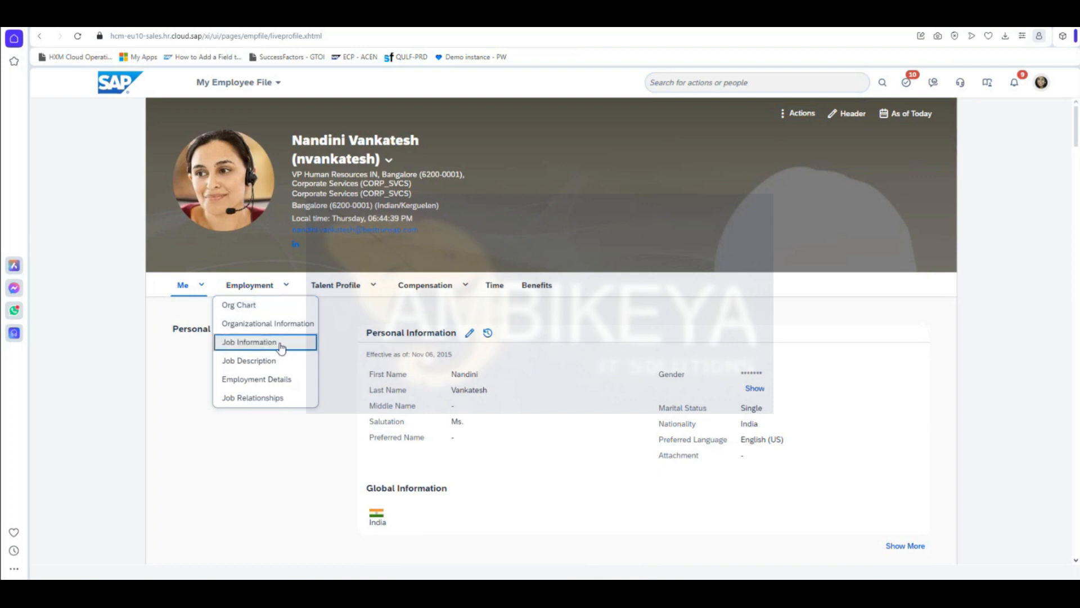
click(282, 343)
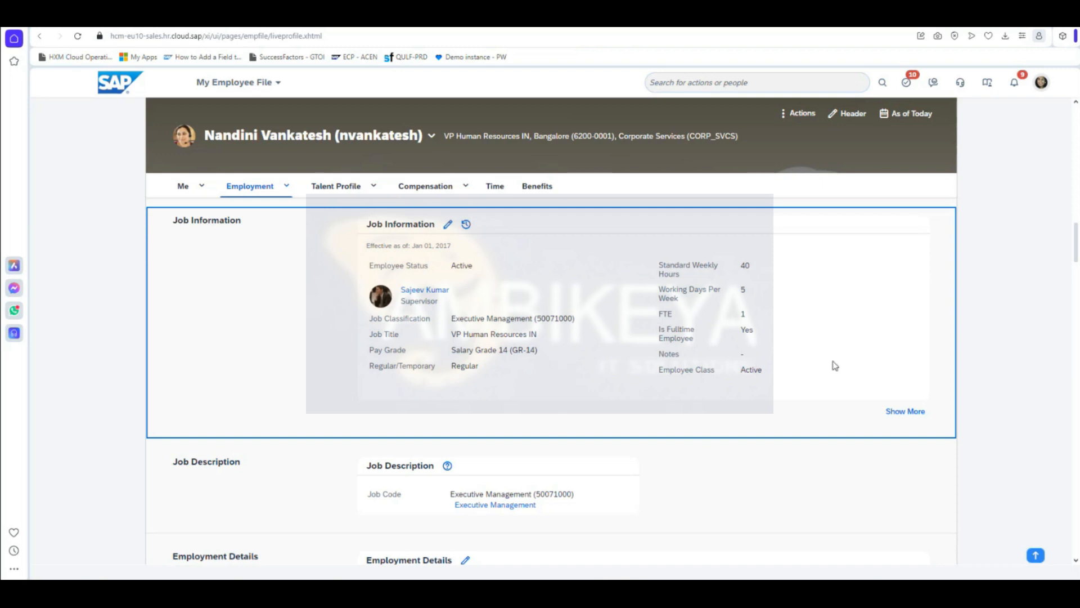
click(901, 412)
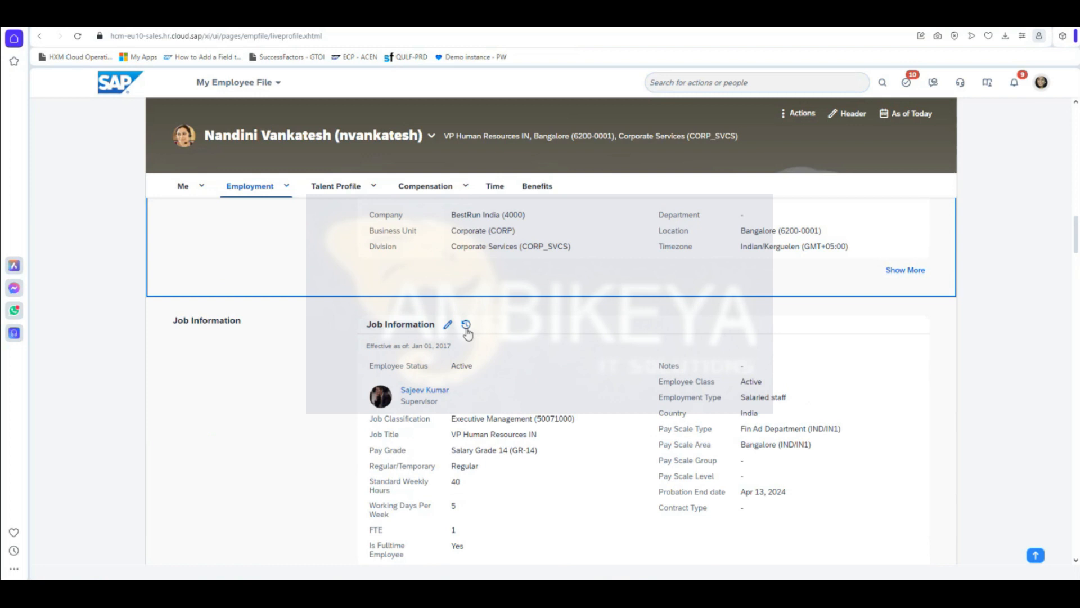
click(466, 325)
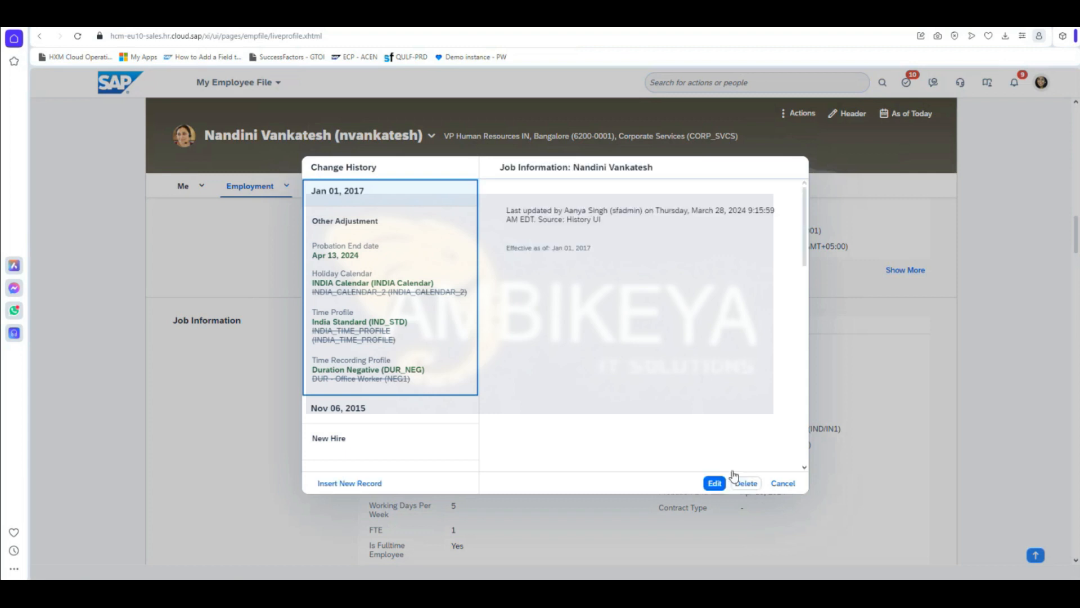
Step: Open the Jan 01, 2017 record for editing, then return to Configure Business Rules
click(714, 484)
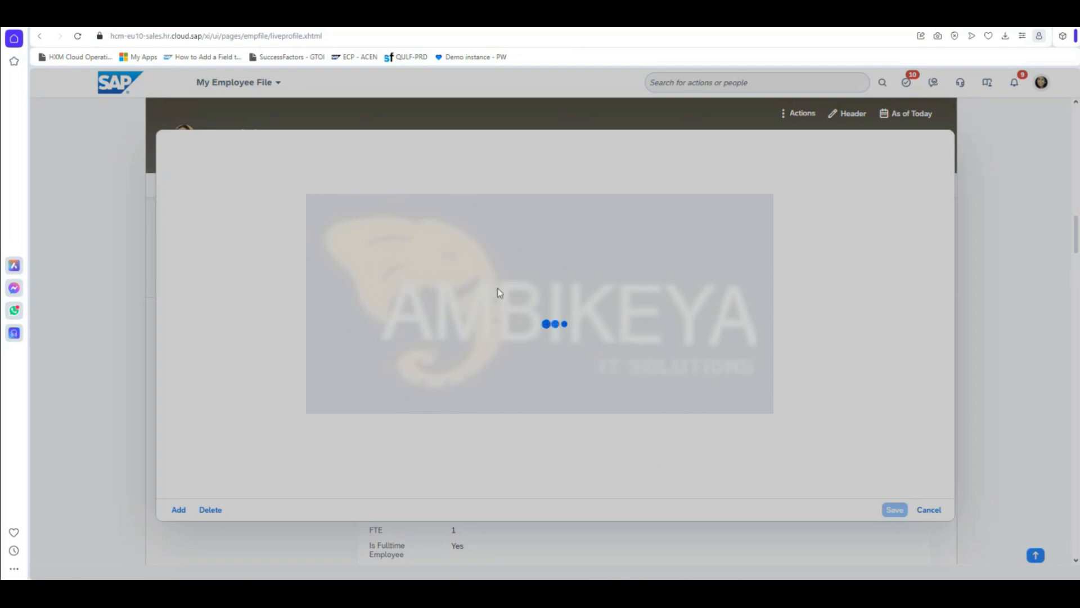
click(77, 35)
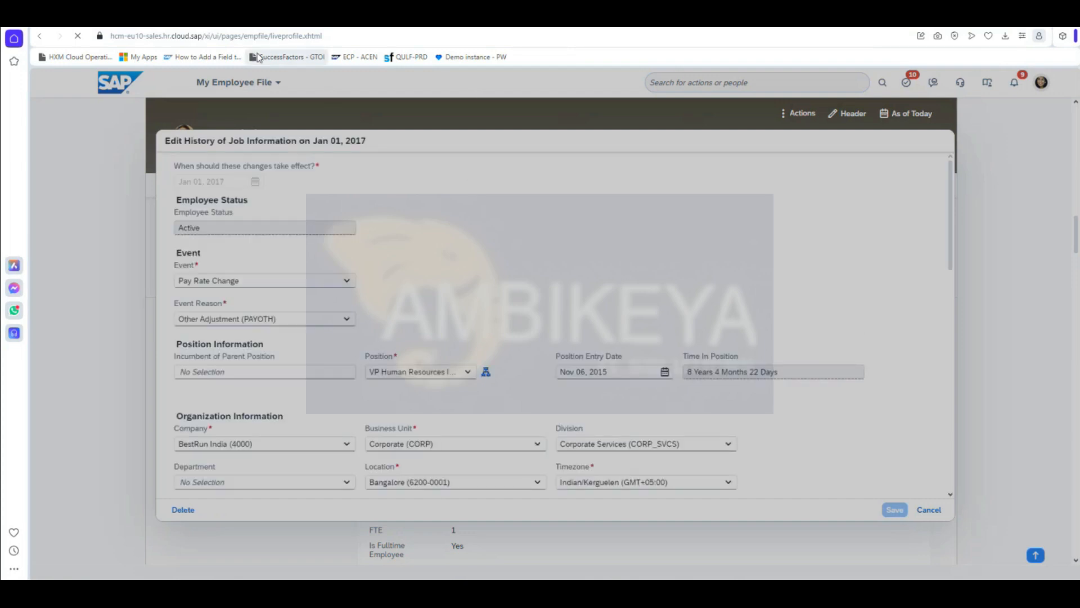
click(138, 57)
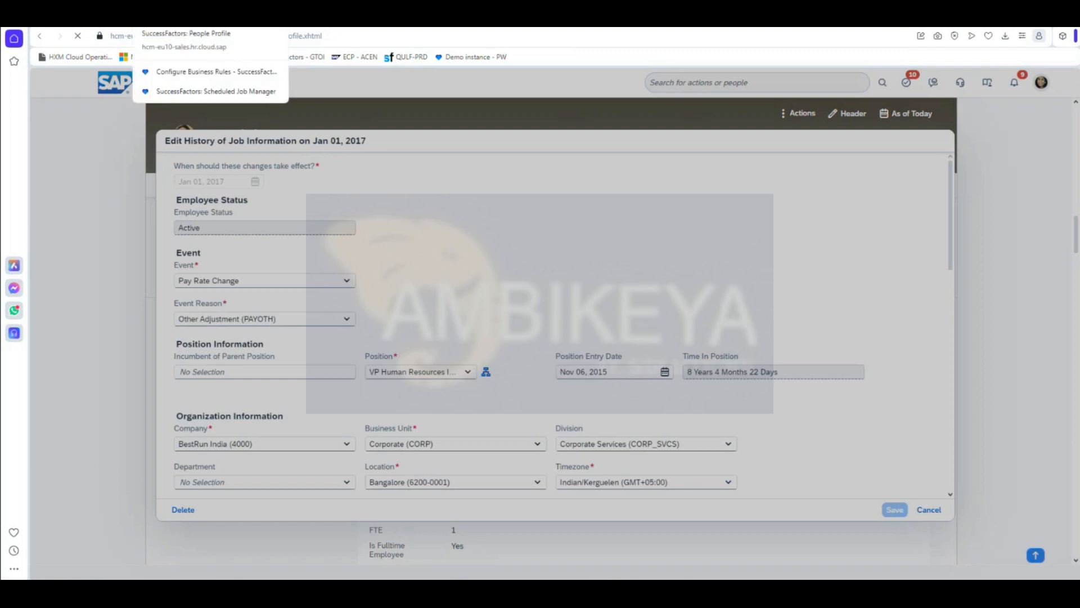
click(197, 93)
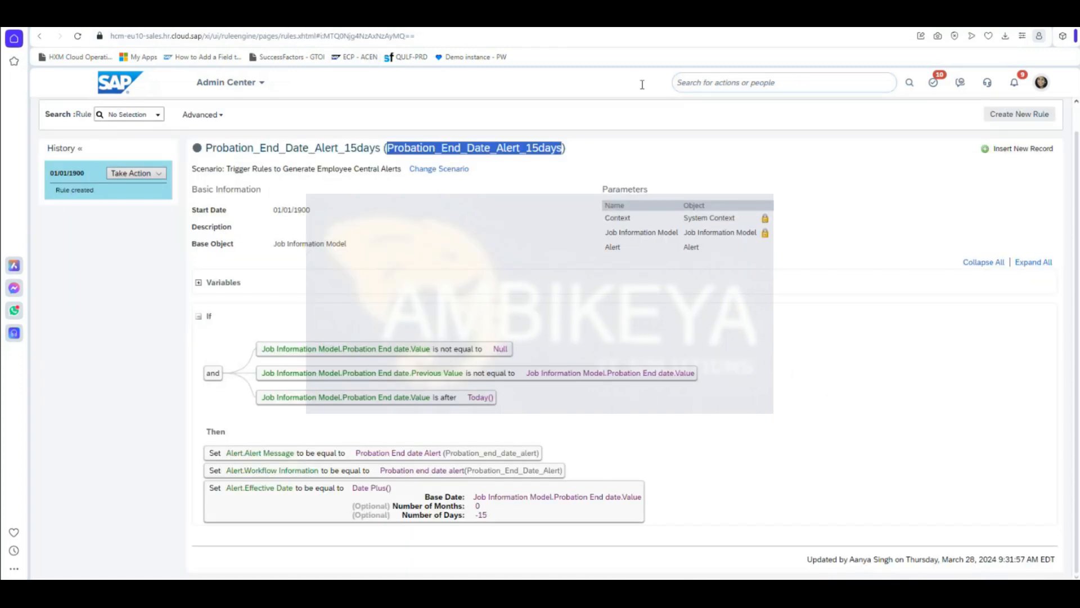
Step: Search for the VP Human Resources IN employee by name and open her profile
click(776, 83)
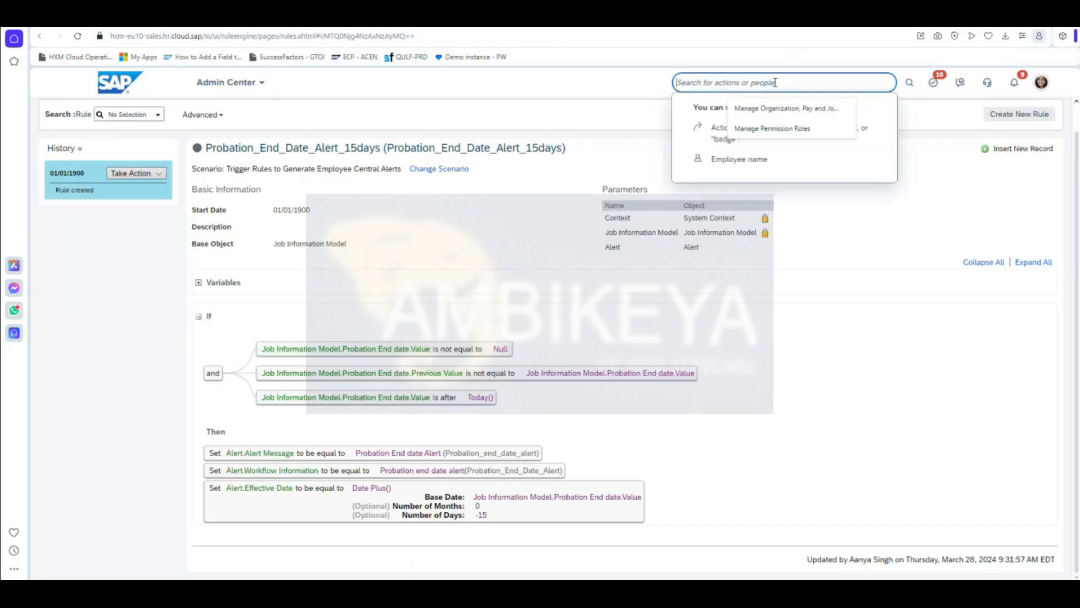
text(nan)
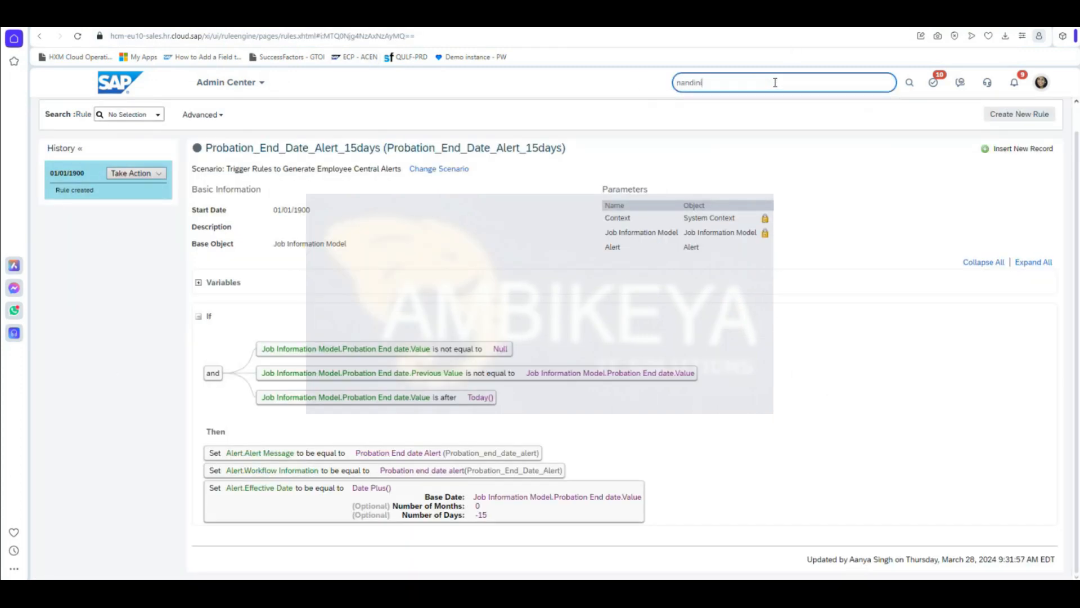
text(dini)
click(752, 106)
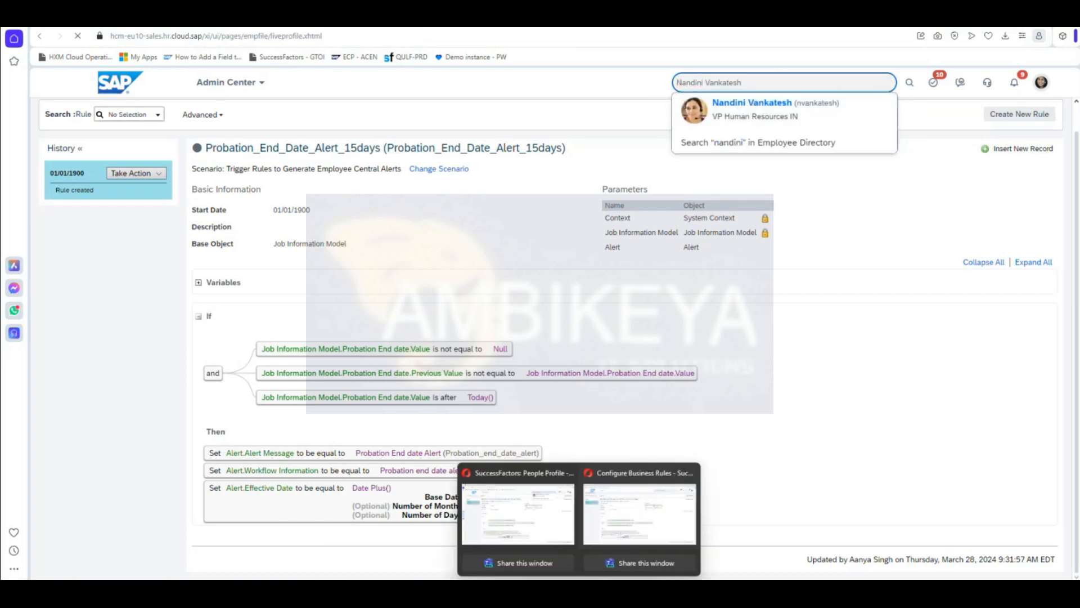
click(647, 509)
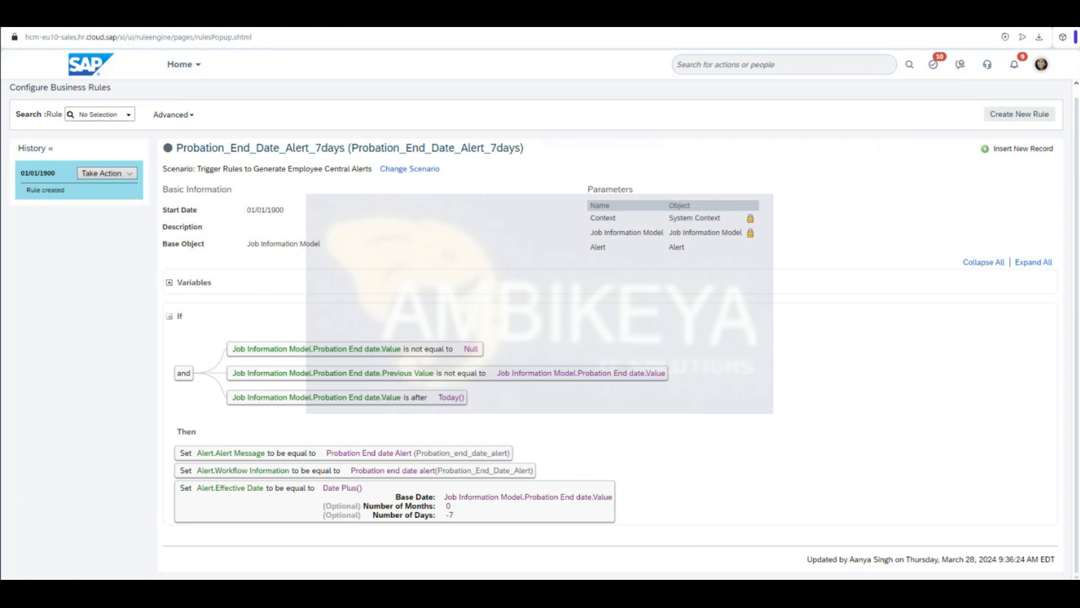
key(alt+Tab)
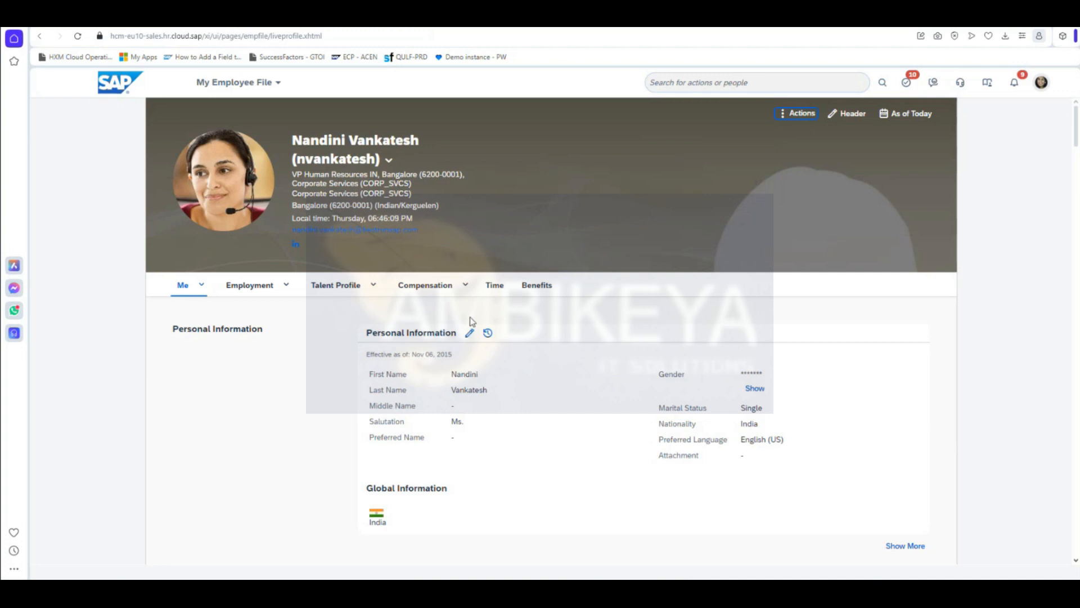
Step: Open the employee's Job Information change history
click(278, 285)
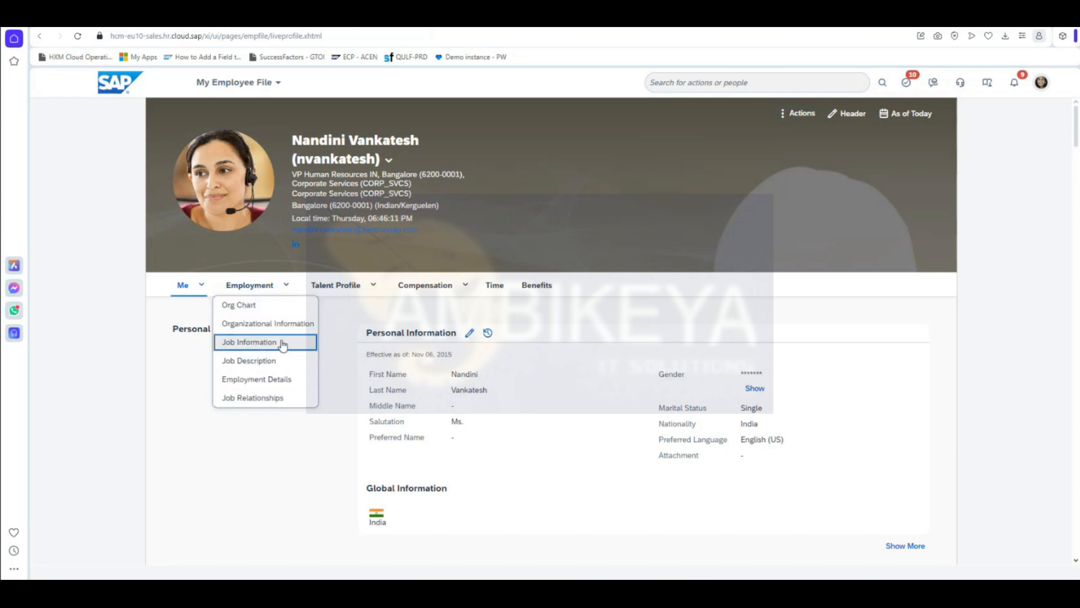
click(282, 342)
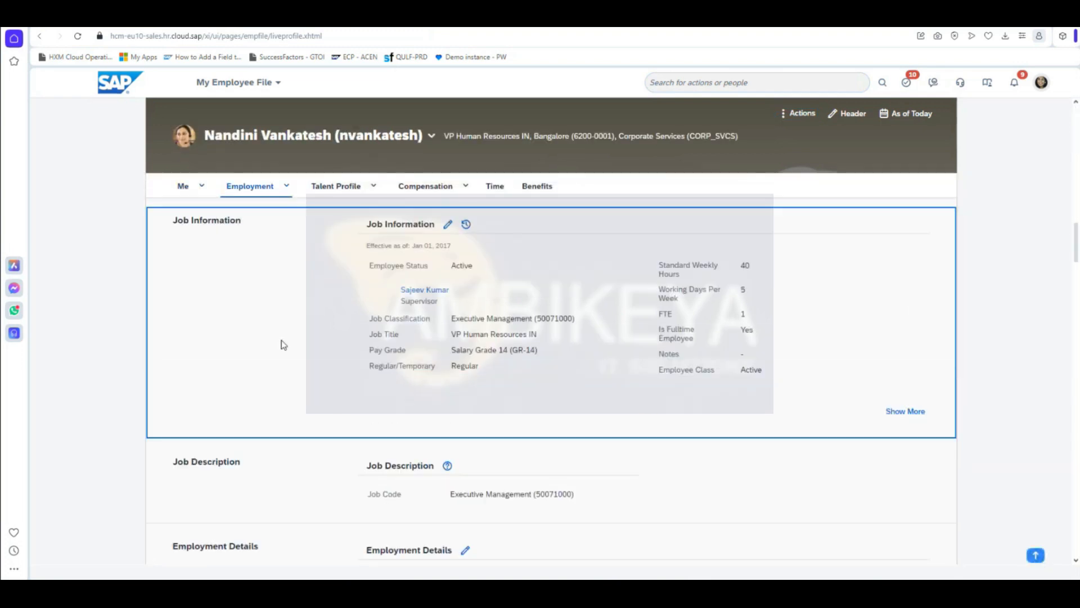
click(466, 224)
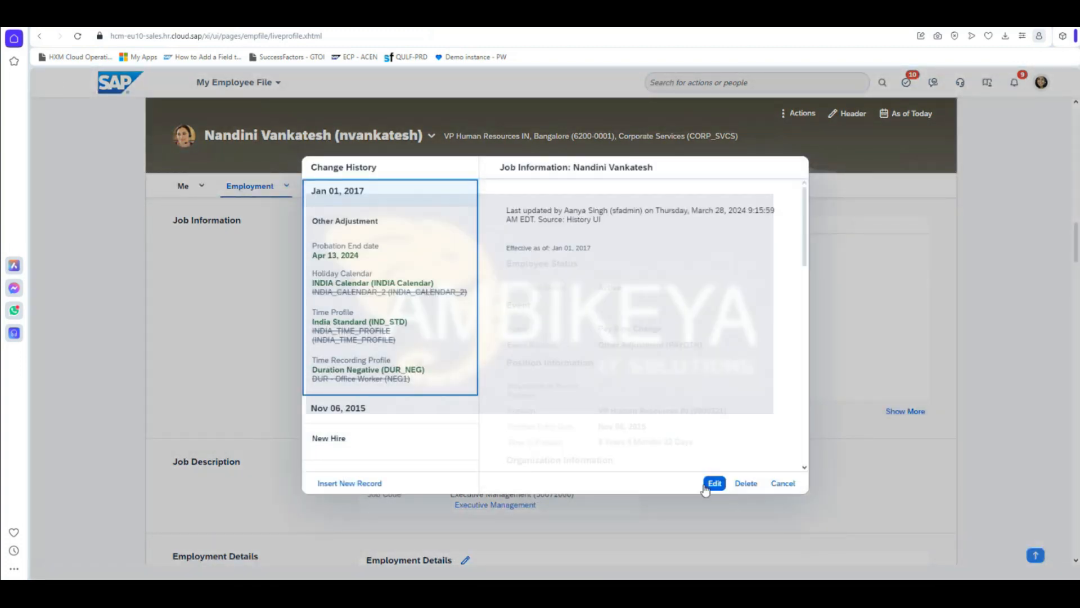
Step: Edit the Jan 01, 2017 record's Probation End date to Apr 12, 2024 and save
click(713, 484)
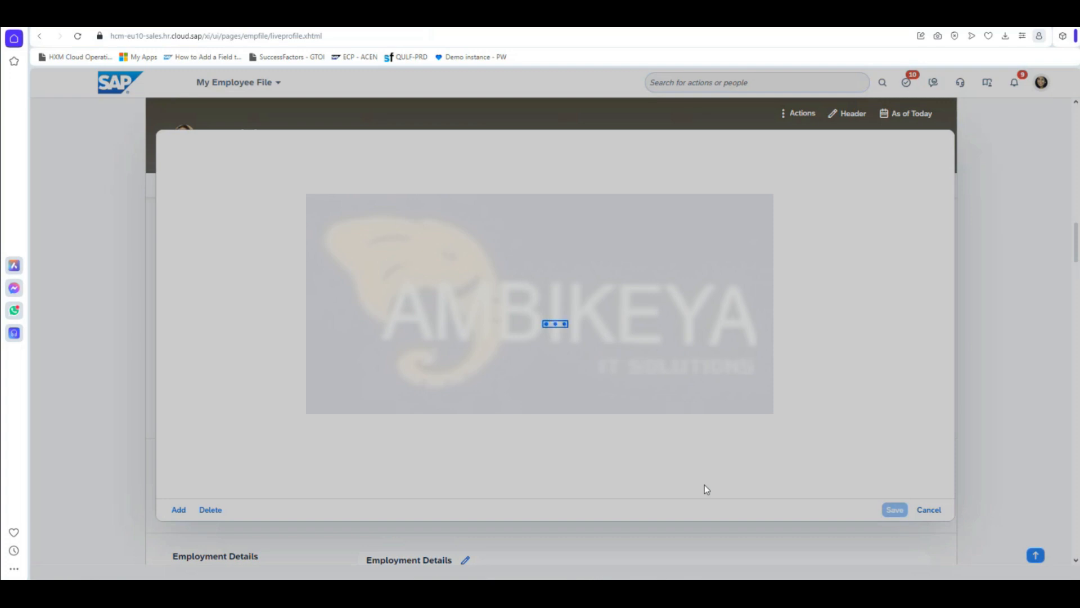
scroll(579, 455, down, 5)
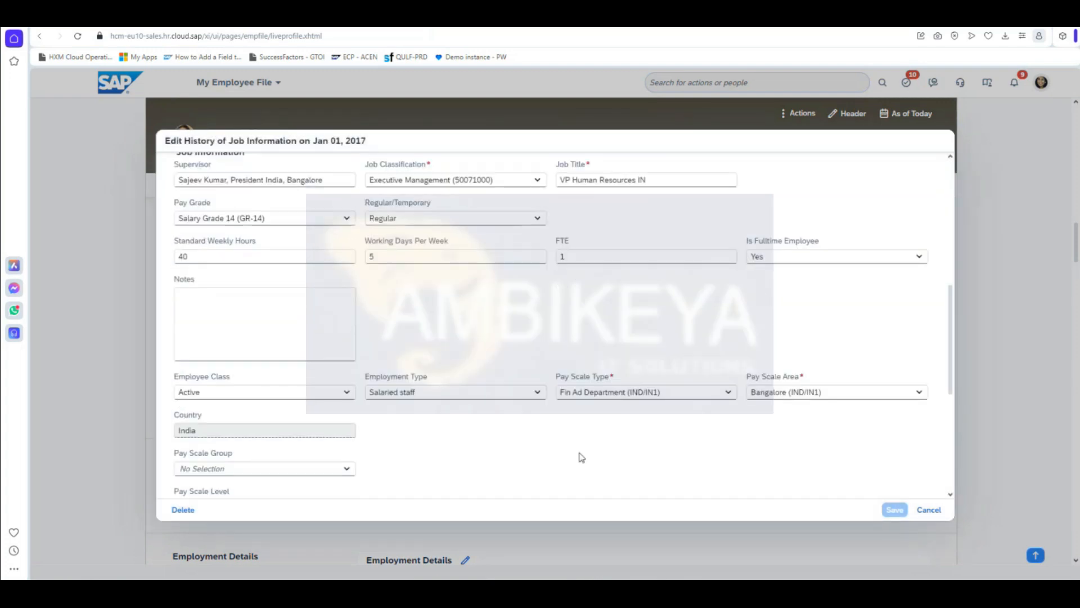
scroll(580, 453, down, 3)
click(283, 415)
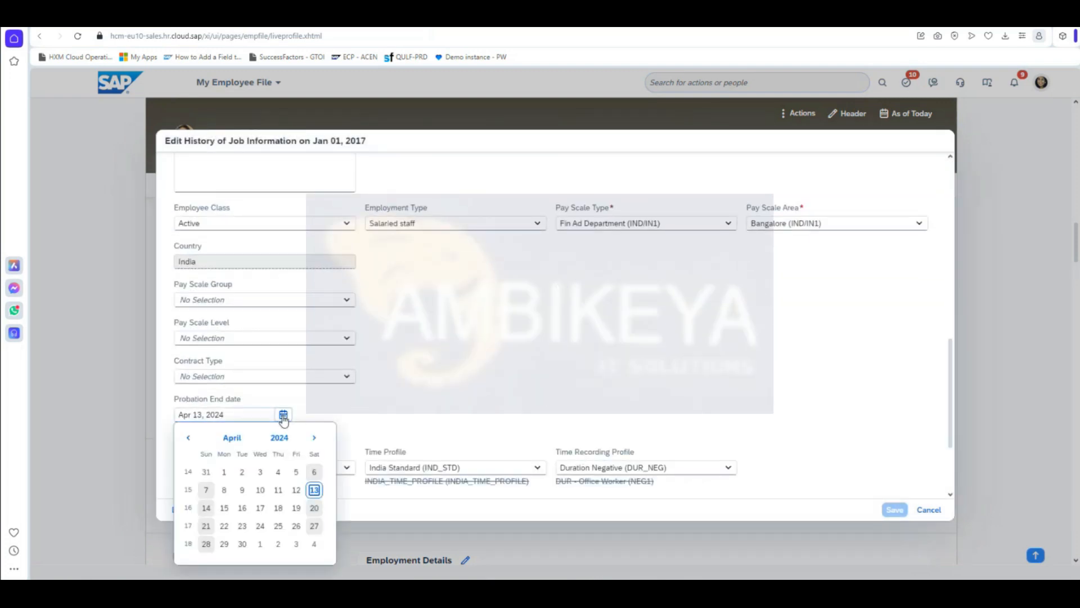
click(296, 490)
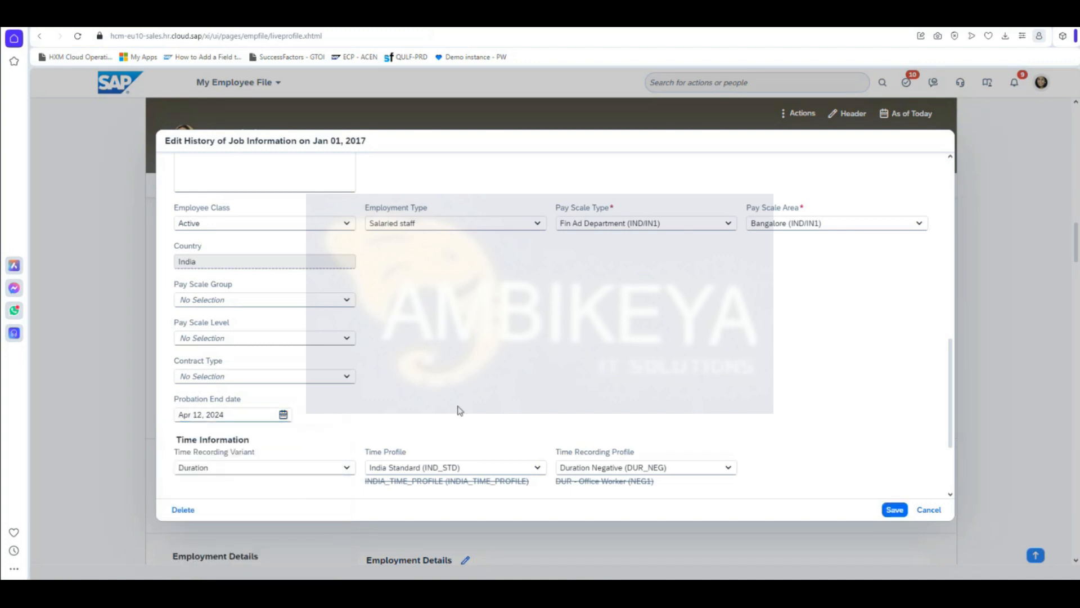
click(893, 509)
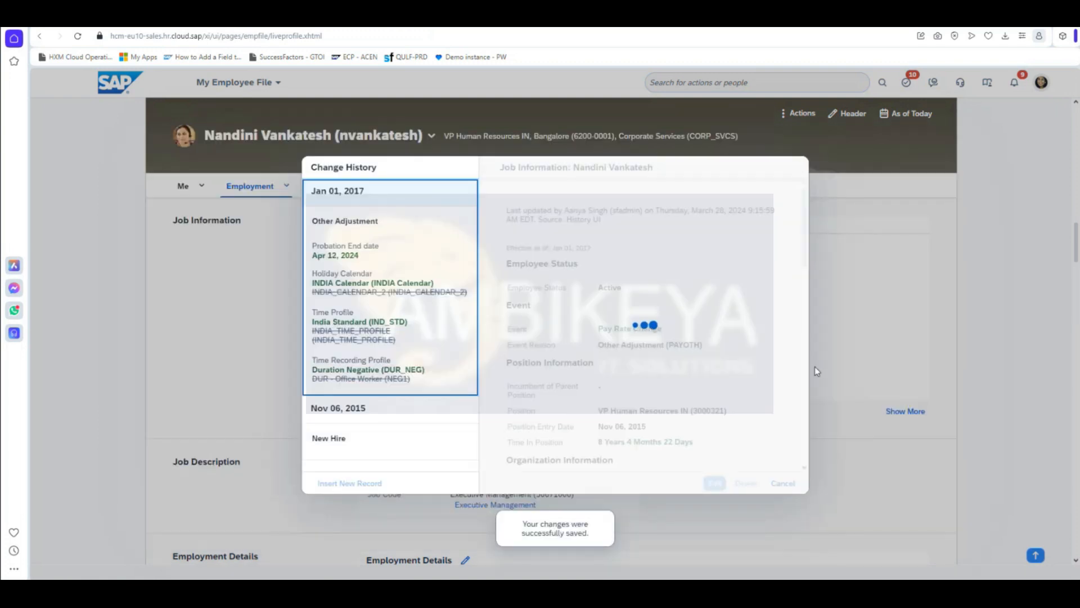
Step: Close Change History and open the supervisor's employee file at Addresses and Contact Information
click(783, 483)
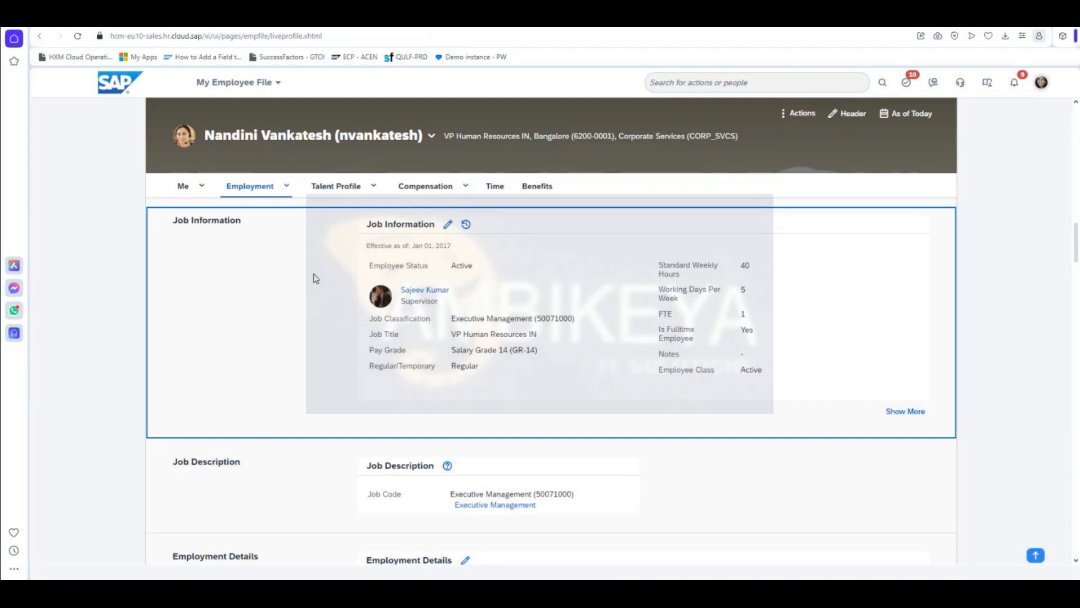
triple_click(429, 291)
click(428, 291)
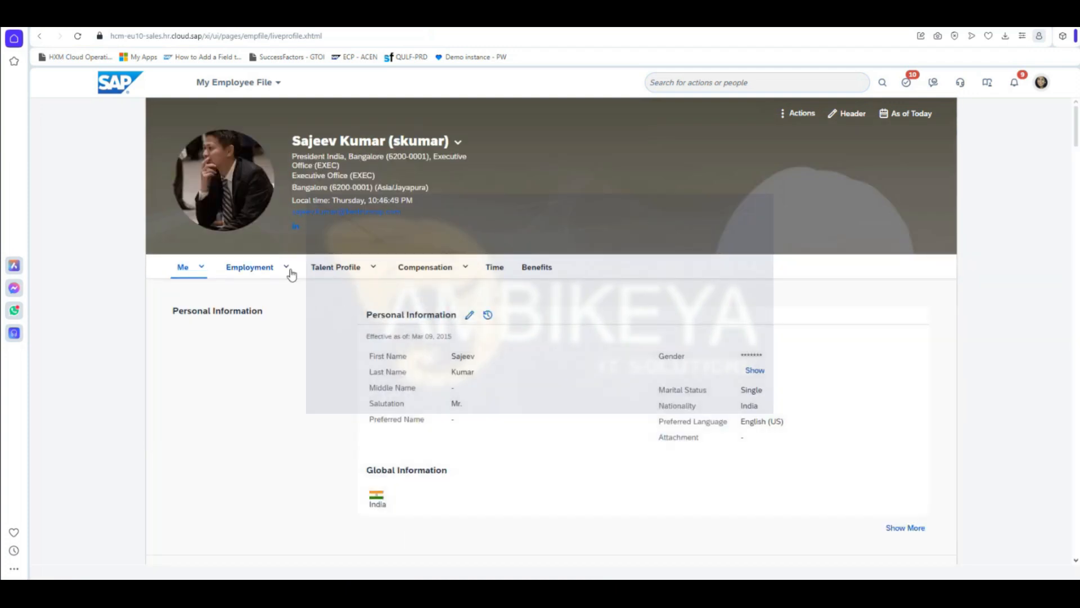
click(203, 270)
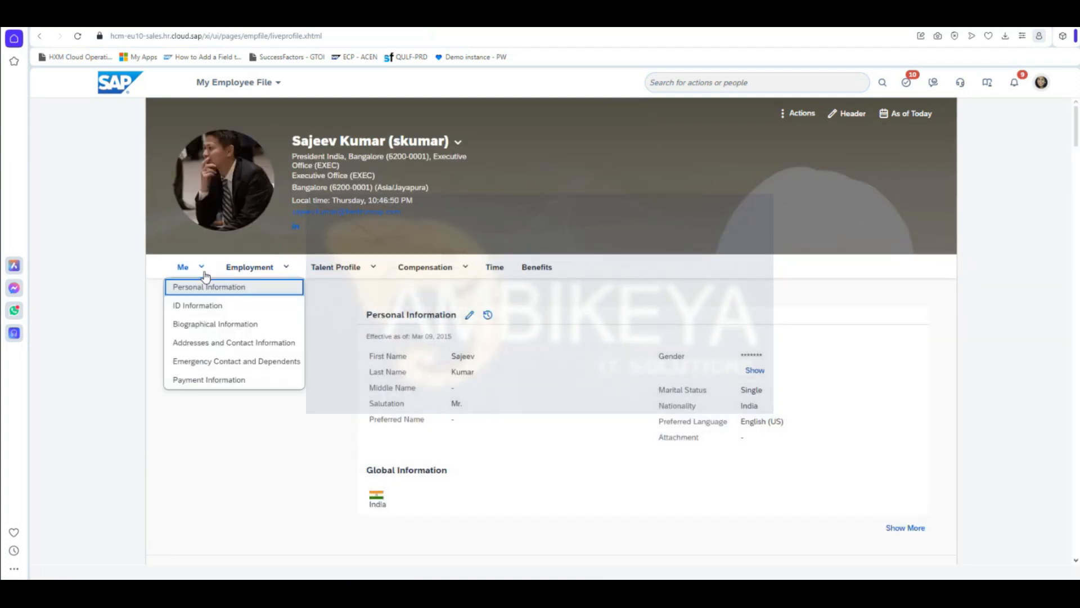
click(222, 342)
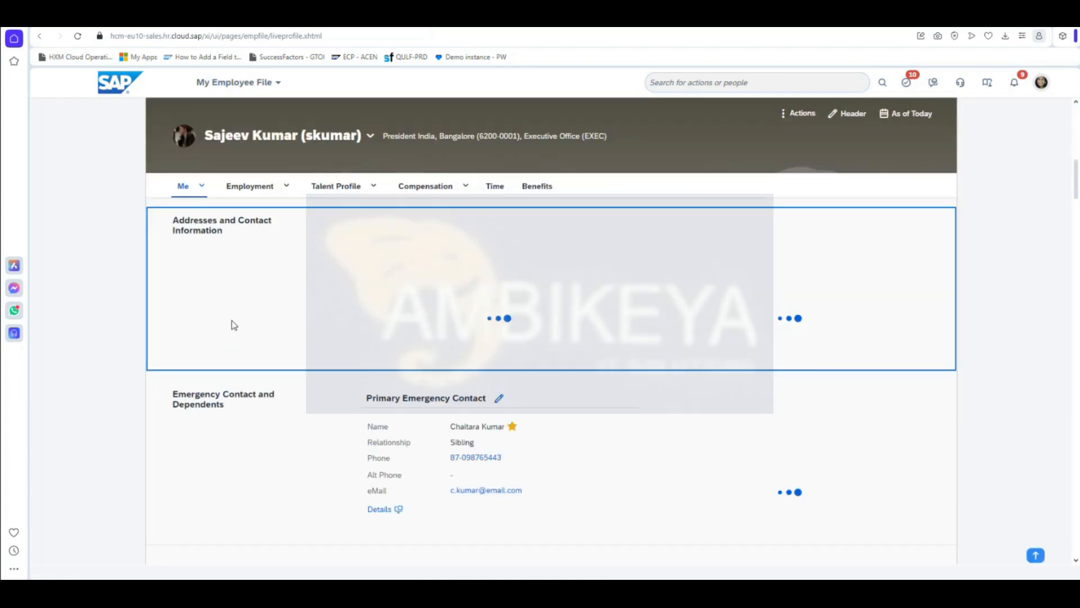
Step: Replace the supervisor's business email in Contact Information with a personal Gmail address and save
click(755, 224)
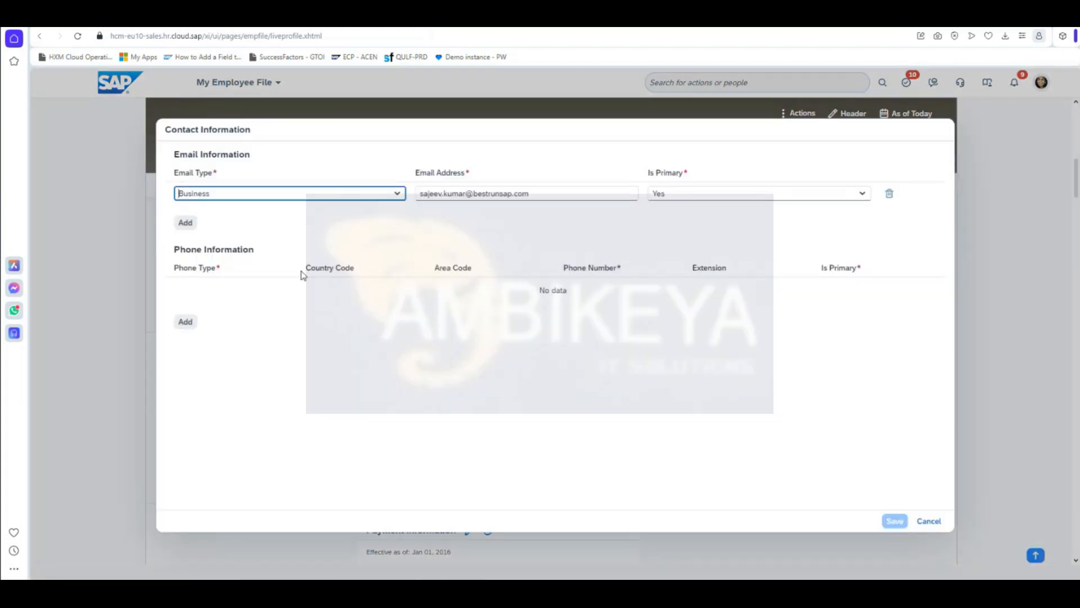
click(586, 190)
click(582, 193)
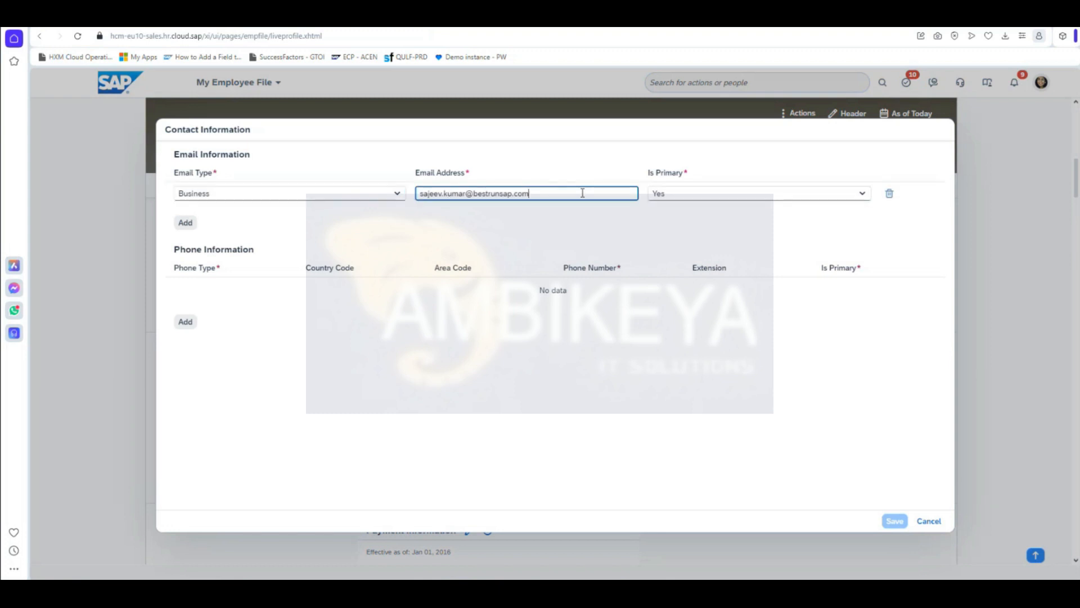
key(ctrl+a)
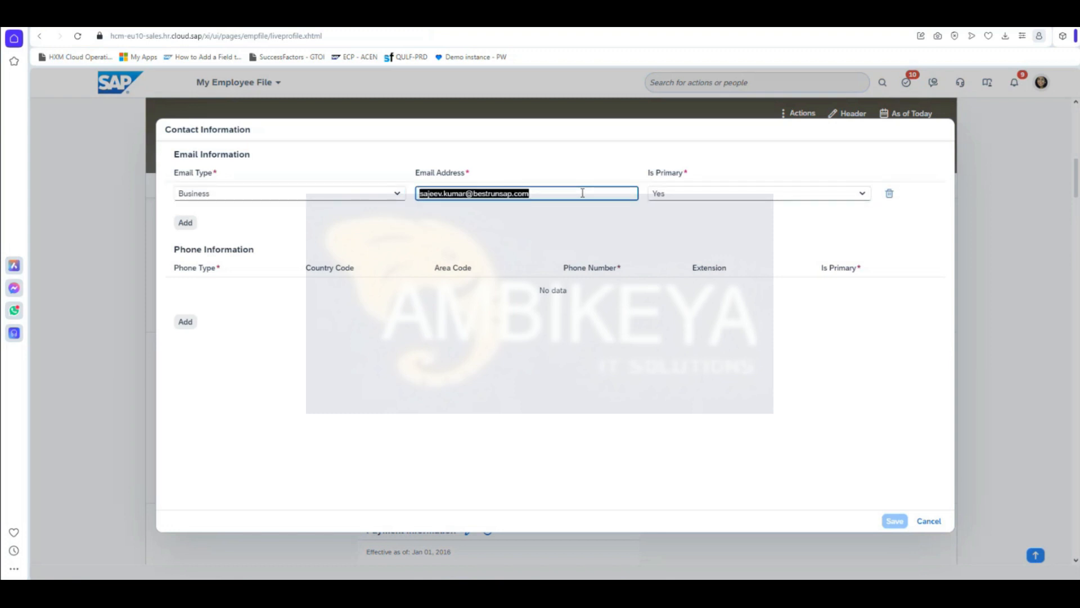
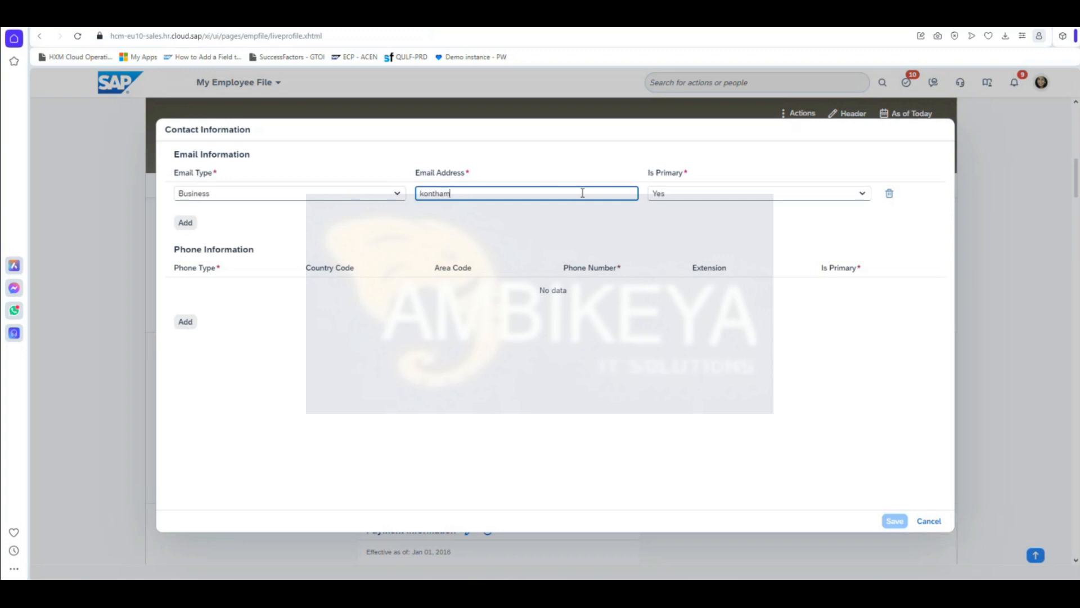
click(755, 230)
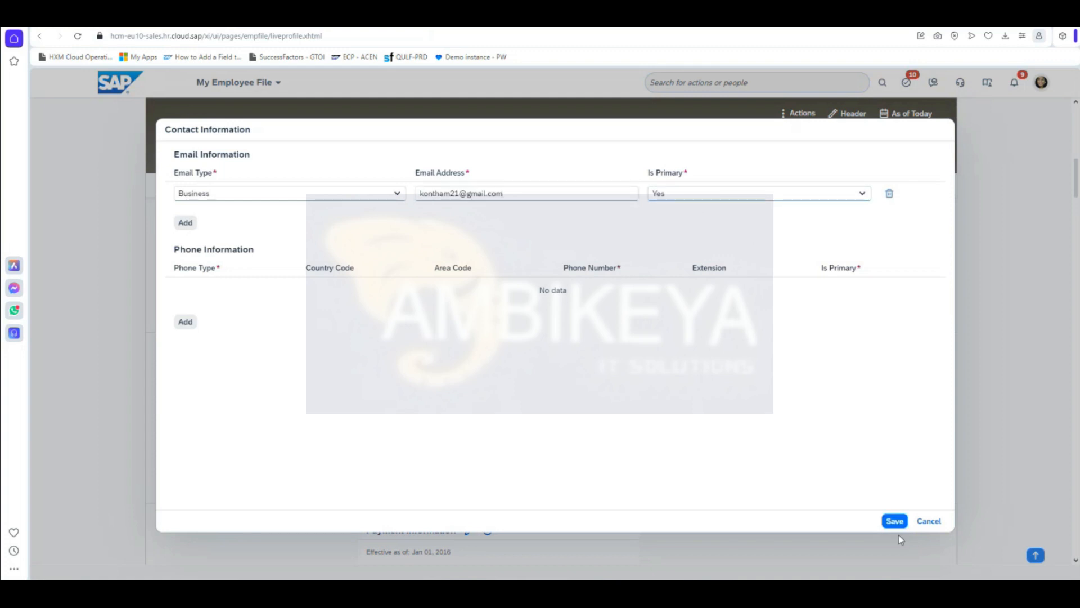
click(893, 521)
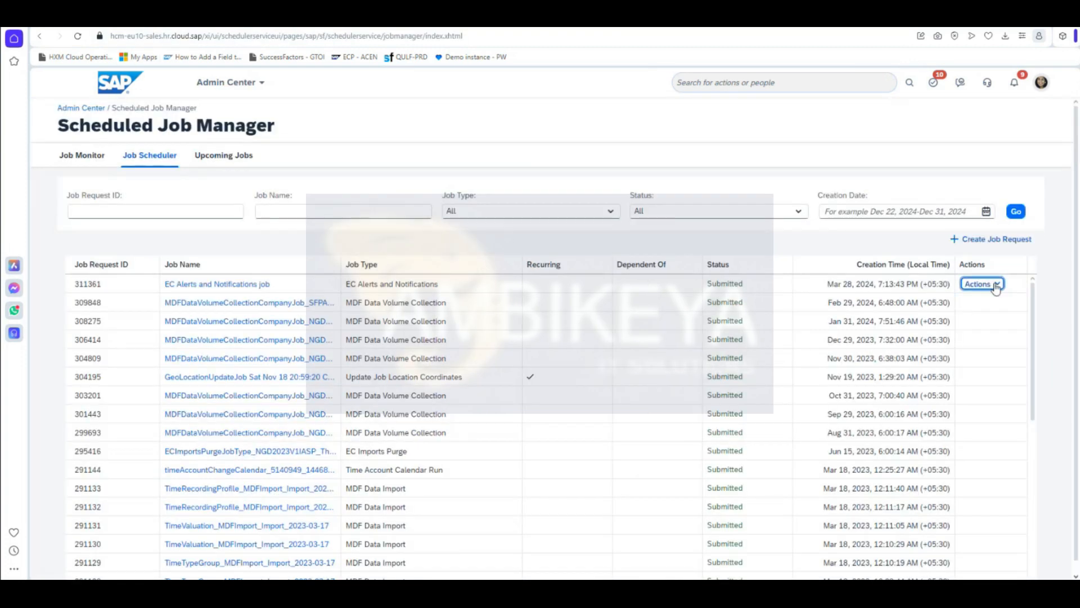
Step: Run the EC Alerts and Notifications job now and confirm job 1891 shows Completed in Job Monitor
click(982, 283)
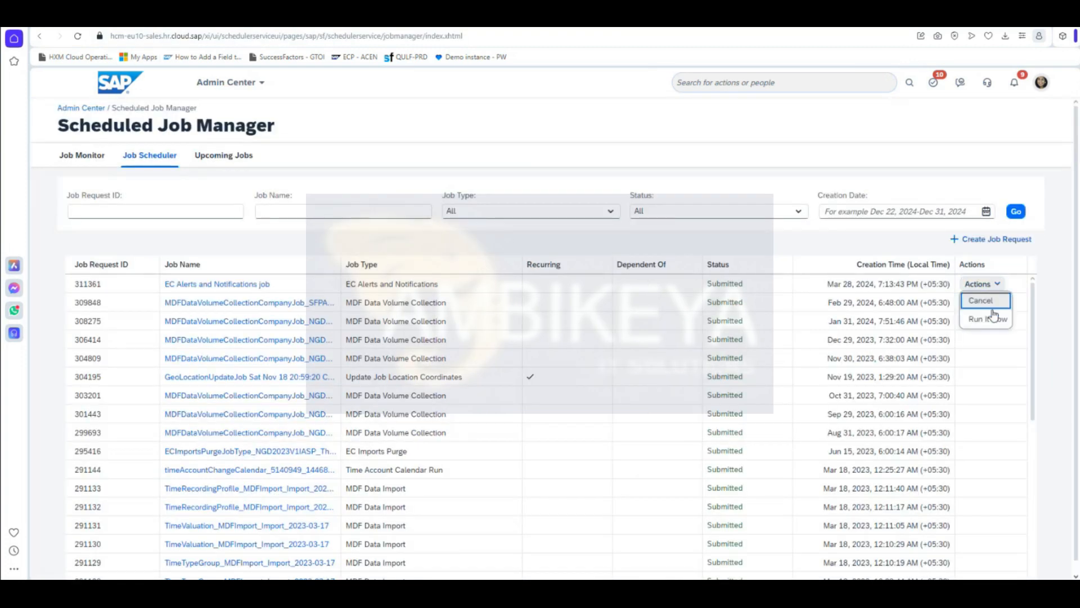
click(991, 319)
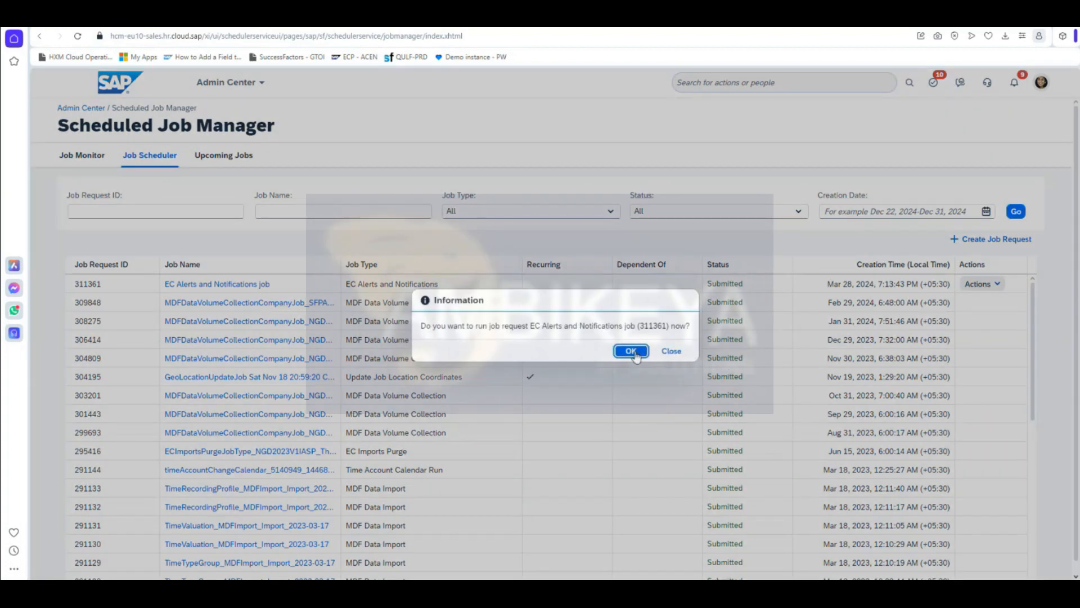
click(631, 351)
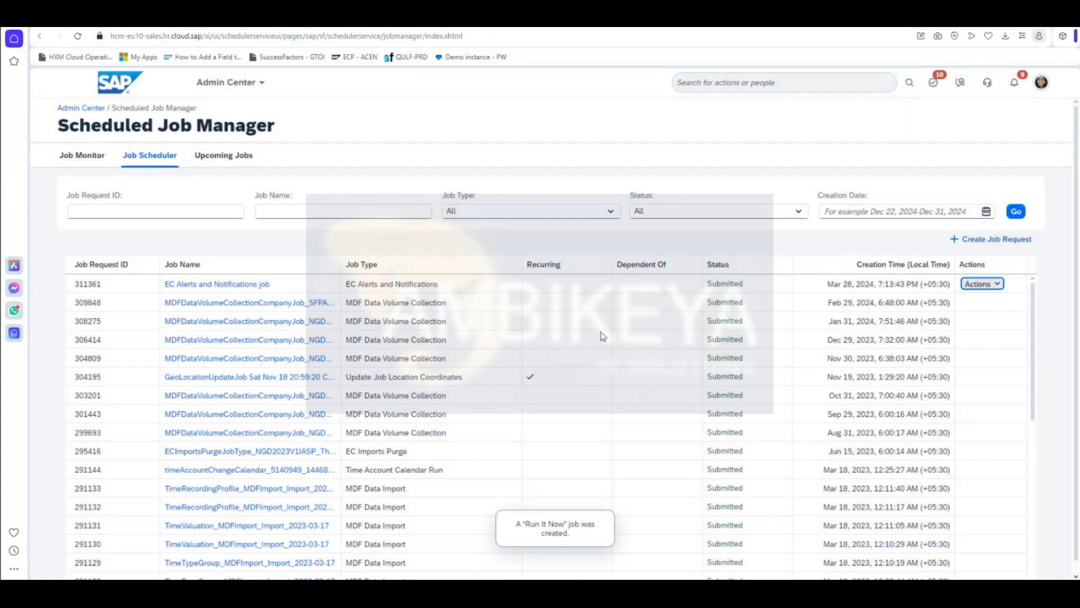
click(88, 157)
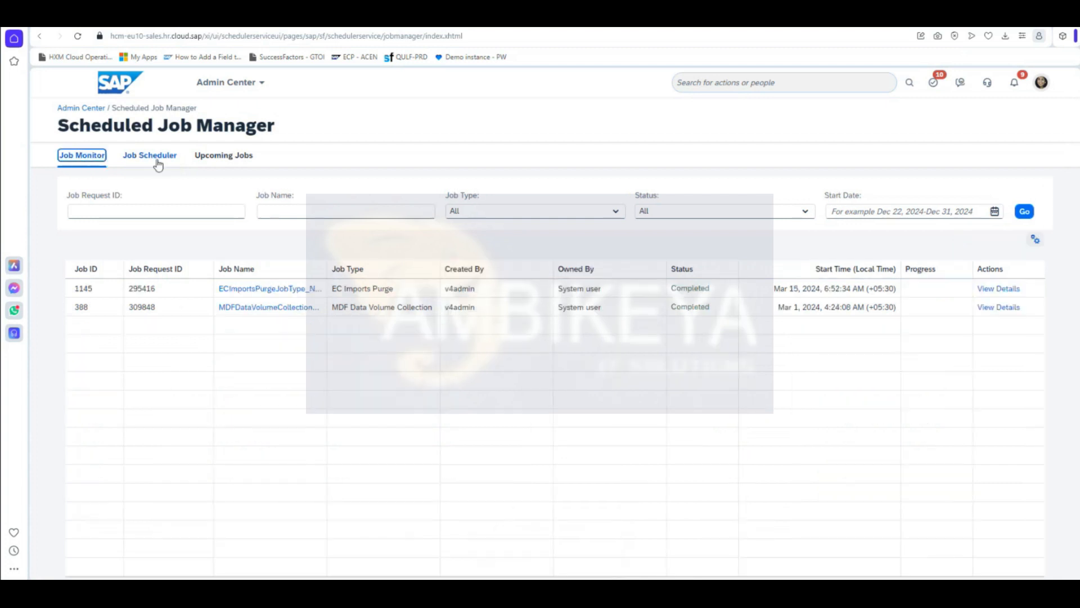
click(78, 36)
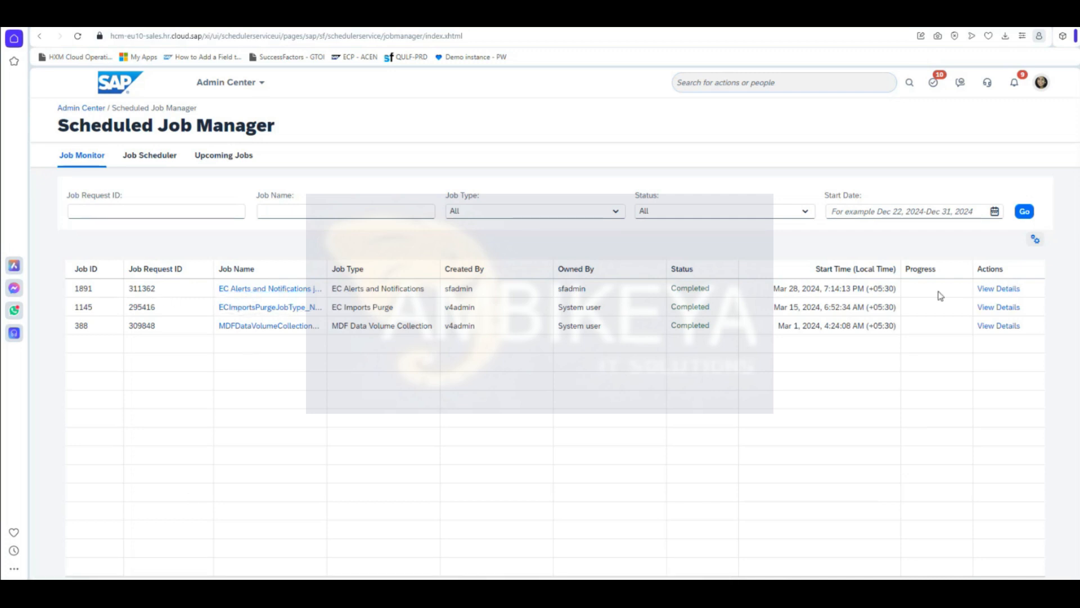
Step: Open the EC Alerts job's run details, read the log down to 'Mail delivery successful', then close it
click(986, 292)
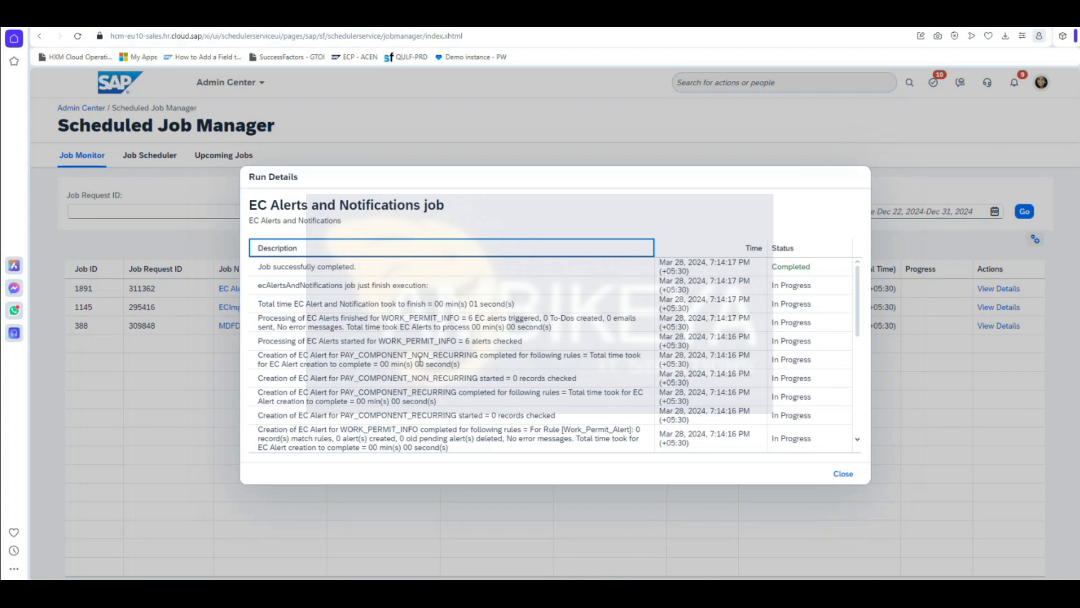
scroll(419, 360, down, 3)
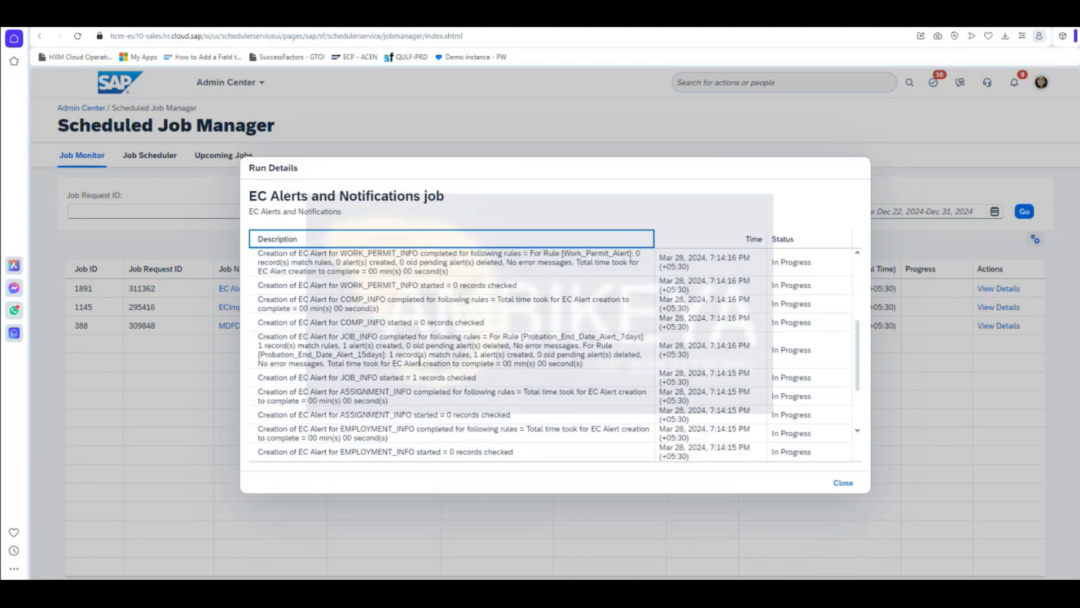
scroll(419, 360, down, 5)
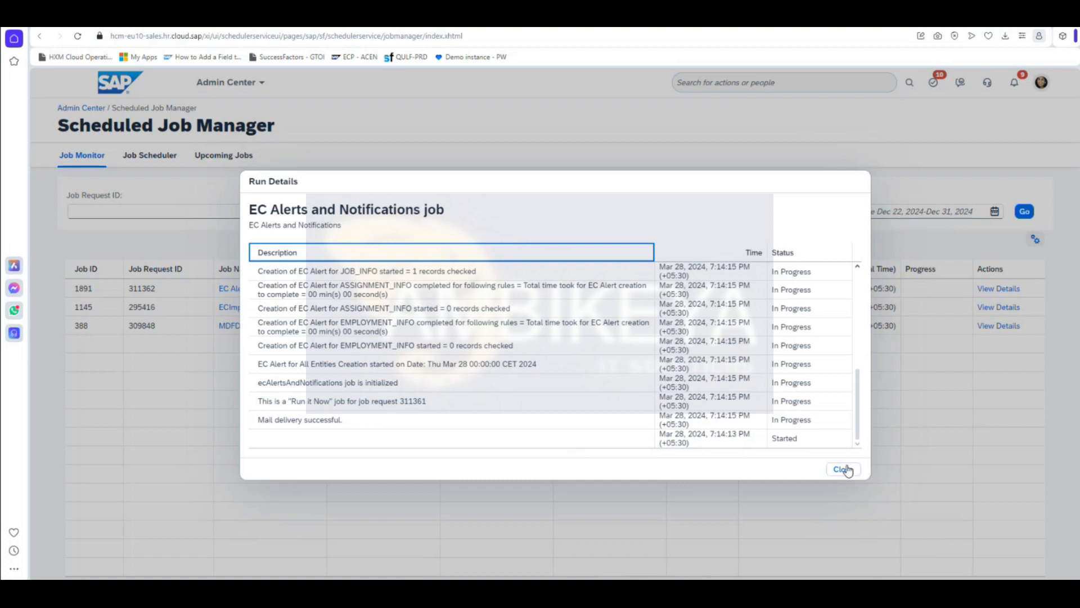
click(843, 469)
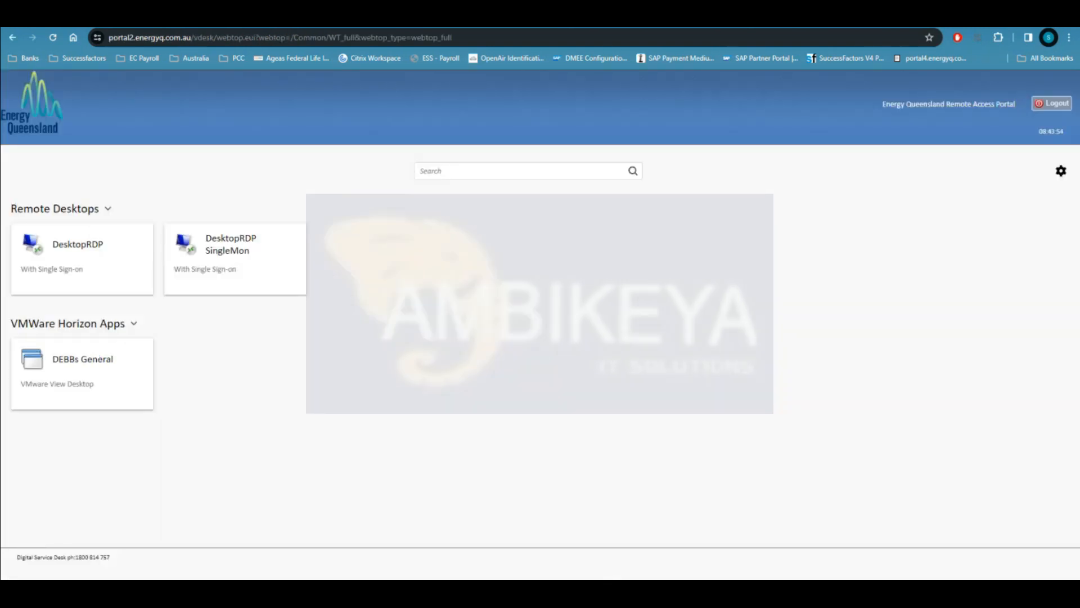
Step: In a new tab, open the Probation End Date Alert Notification email from Gmail's Updates category
key(ctrl+t)
click(946, 88)
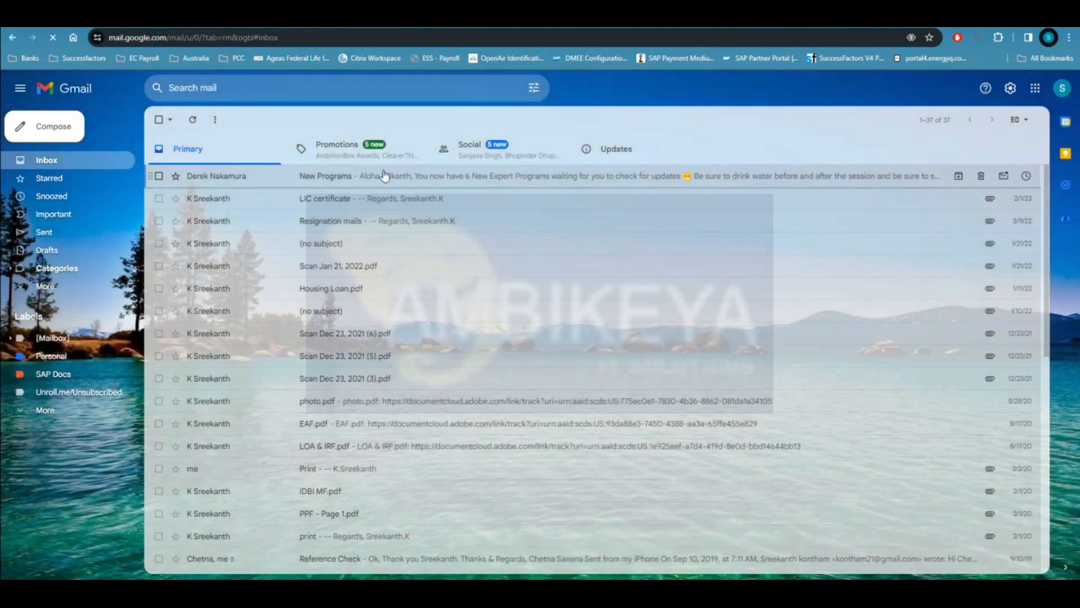
click(516, 154)
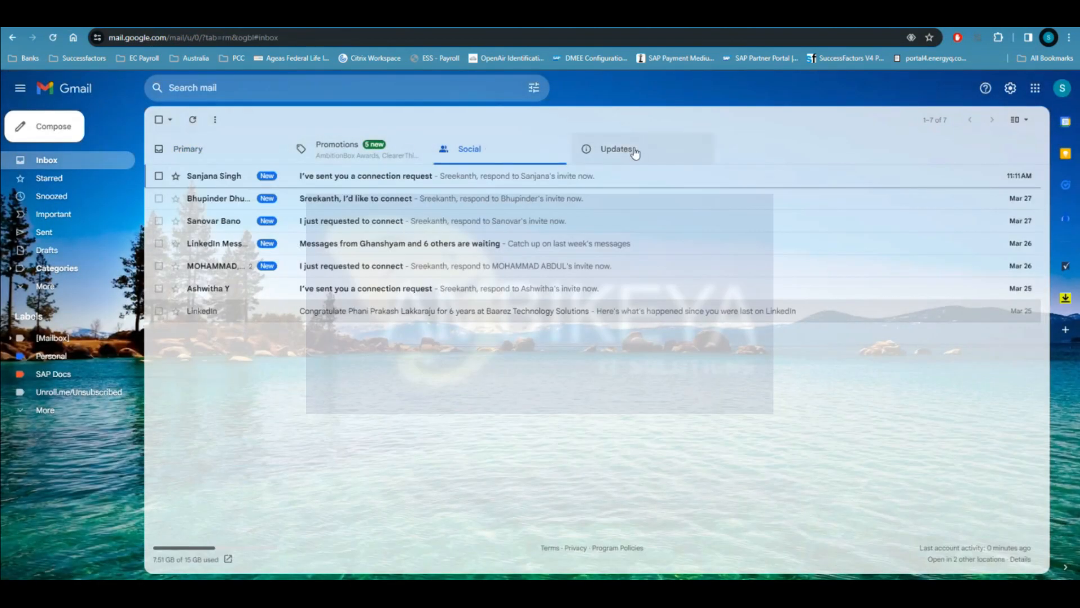
click(634, 151)
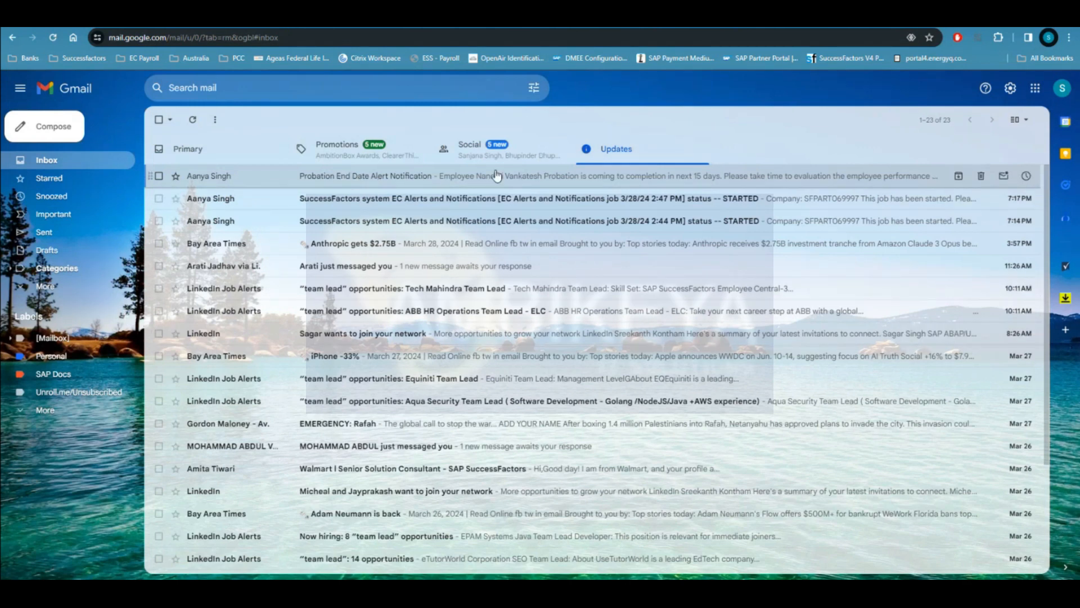
click(400, 179)
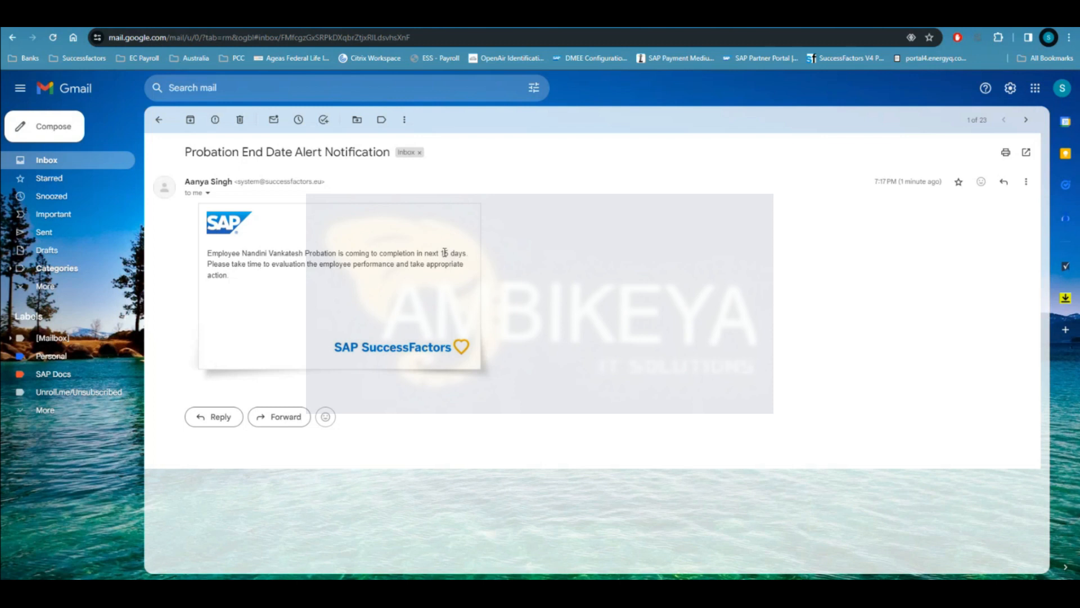
Step: Check the alert's 15-day probation window against the April 2024 calendar
double_click(448, 252)
key(super+n)
click(1060, 364)
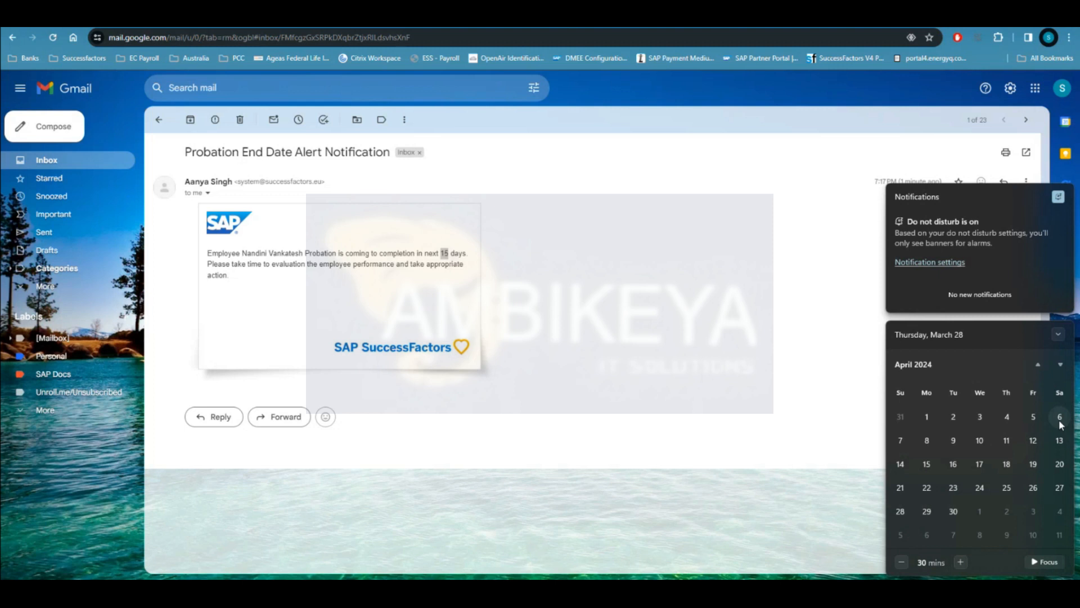
click(615, 363)
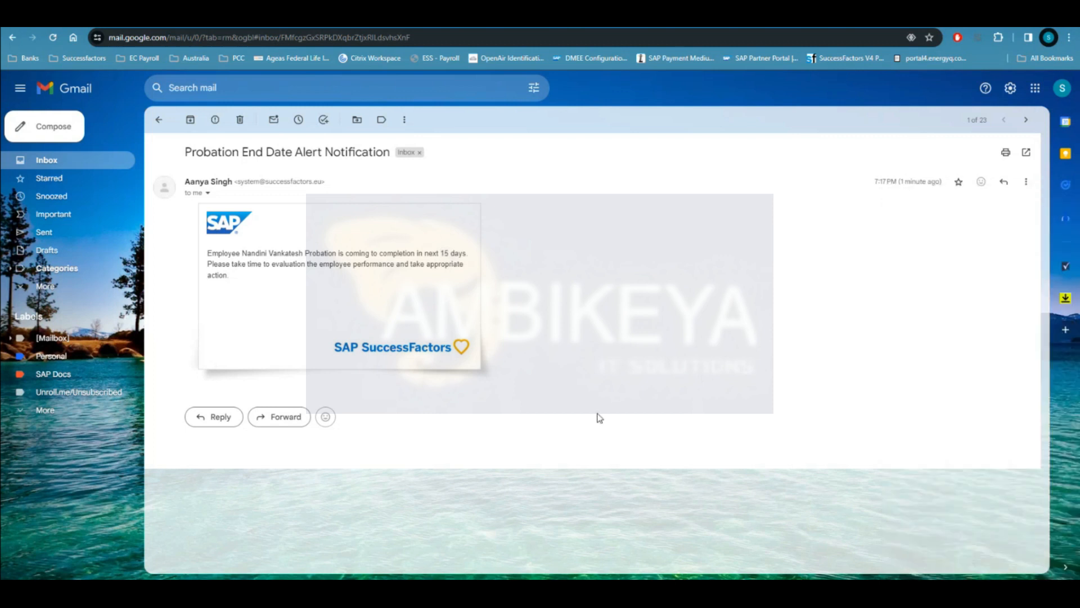
Step: Review the Word notes on probation and contract-end alerts, then return to Scheduled Job Manager
key(alt+Tab)
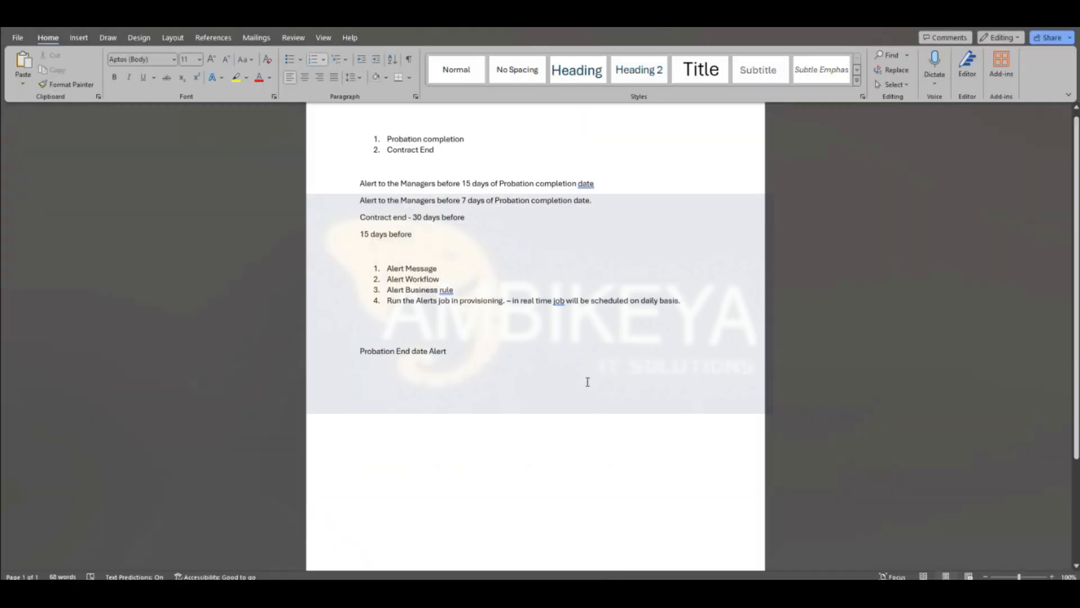
scroll(587, 381, up, 1)
drag(439, 183, 395, 187)
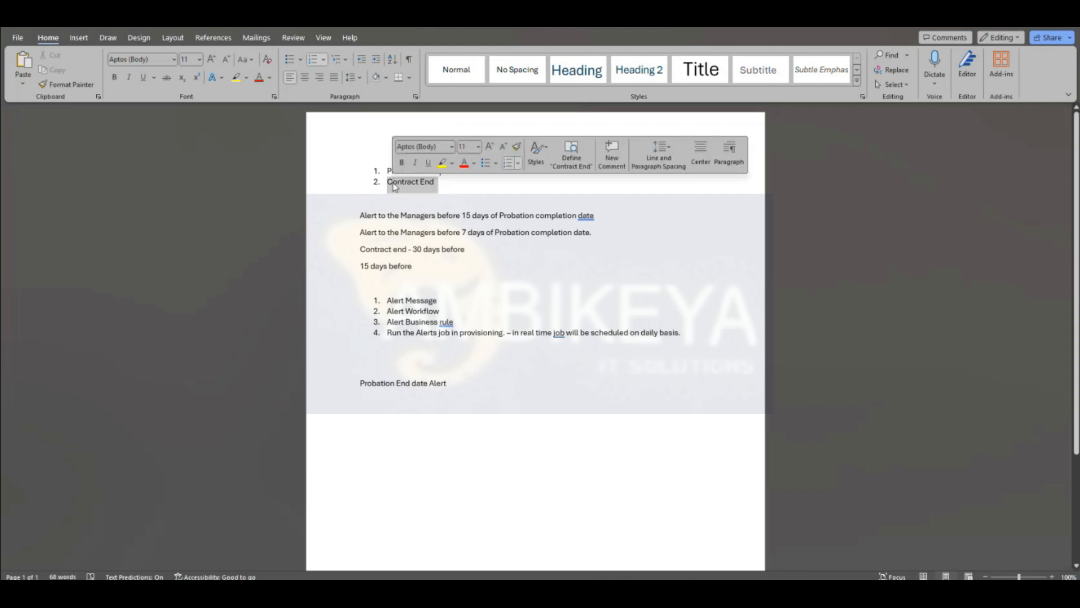
mouse_move(604, 593)
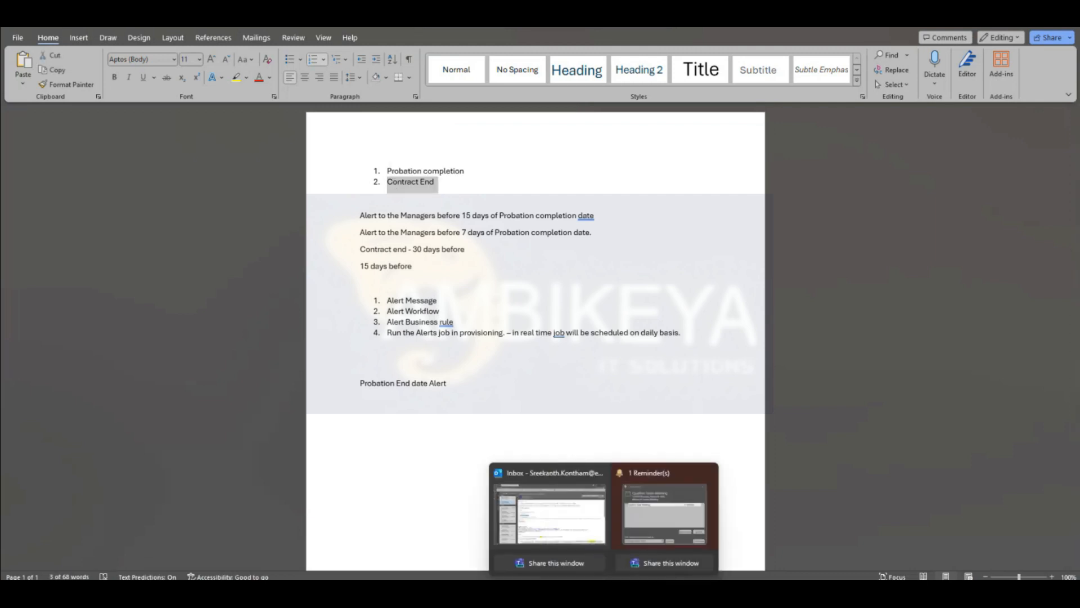
key(alt+Tab)
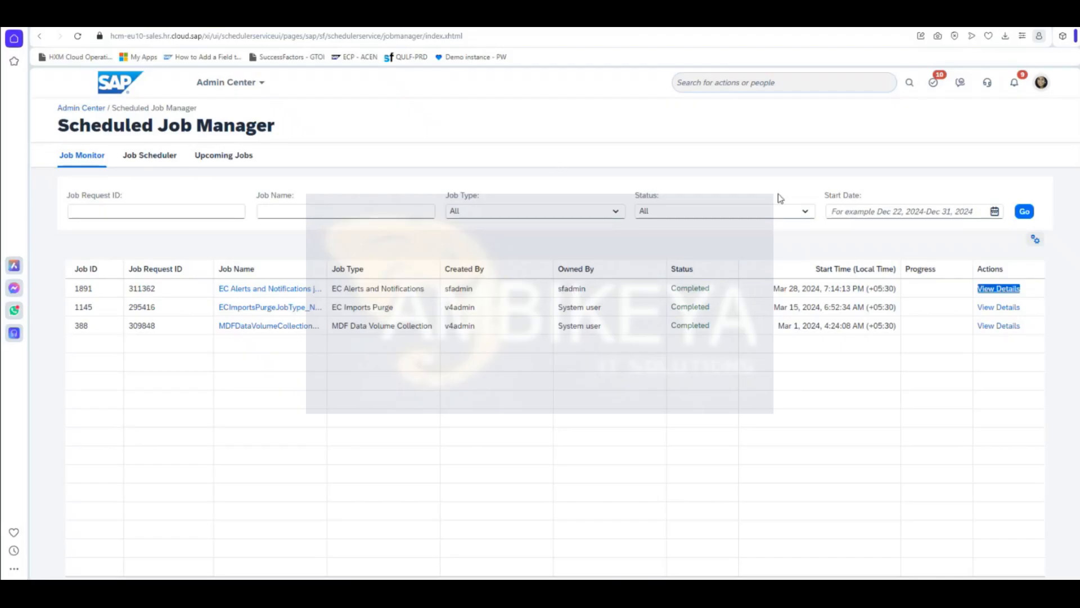
Step: Go back to the employee file's Job Information section
key(alt+Left)
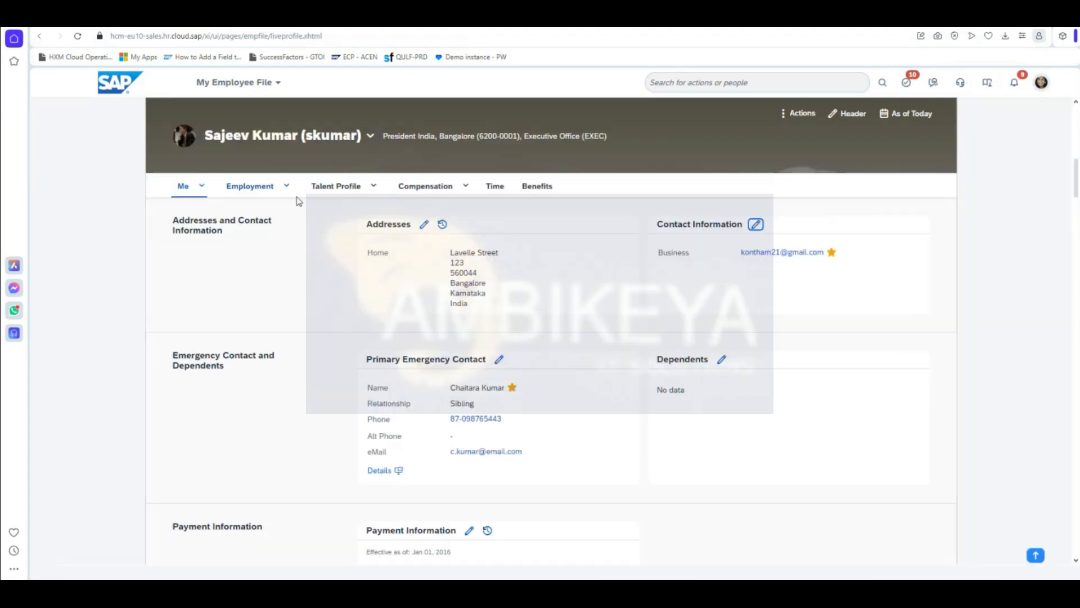
click(287, 188)
click(293, 244)
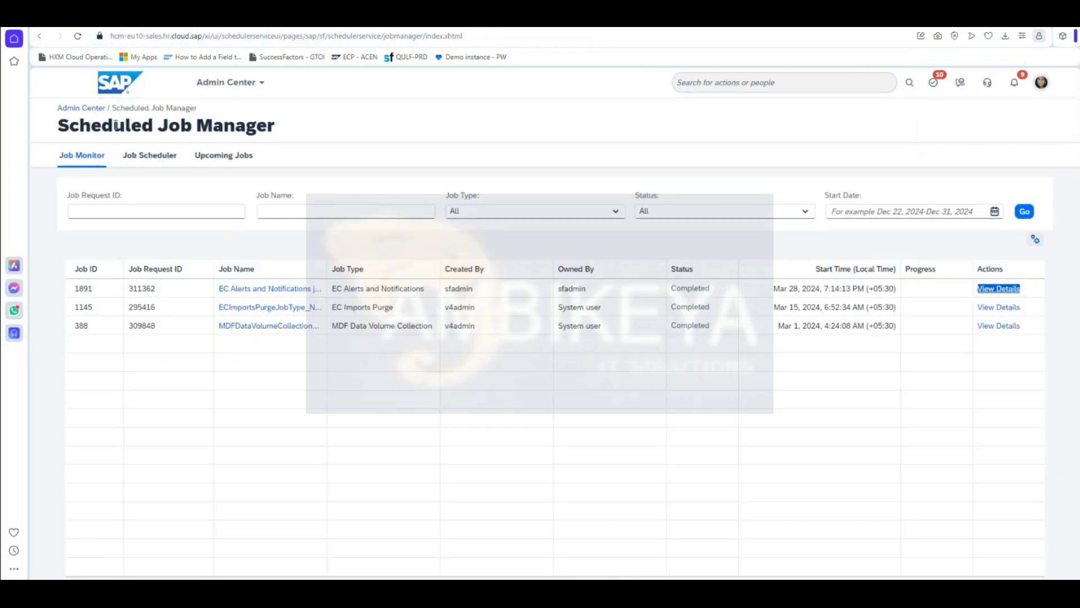
Step: In Job Monitor, pick the EC Alerts and Notifications job (request 311362) to view its one-time details
drag(275, 128, 69, 120)
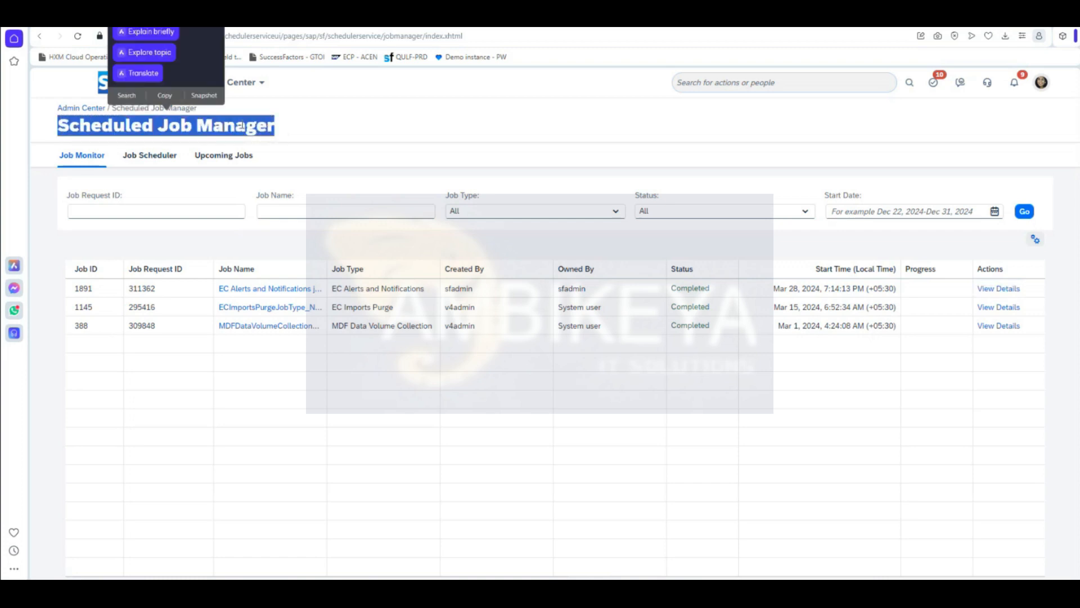
click(322, 123)
mouse_move(666, 424)
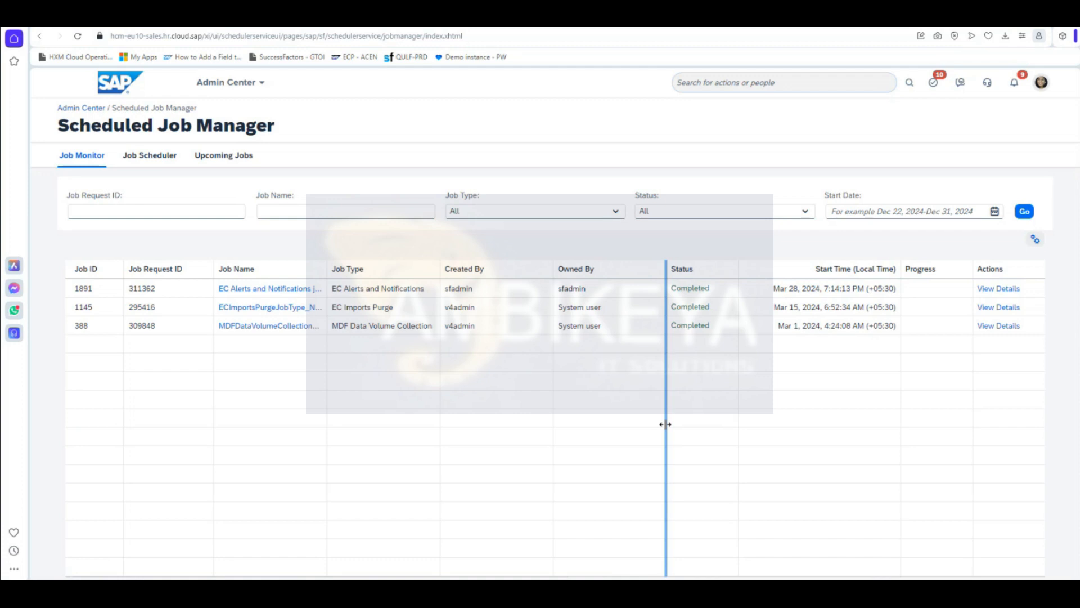
triple_click(280, 291)
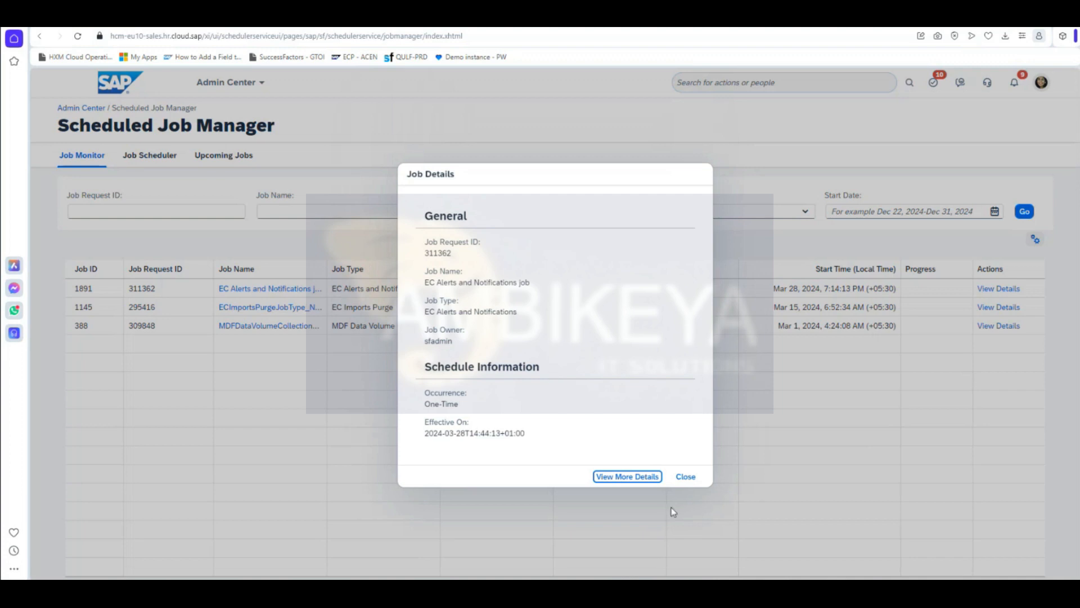
Step: Open the job's full details, return to Scheduled Job Manager, and show the Job Scheduler list with request 311361
click(653, 476)
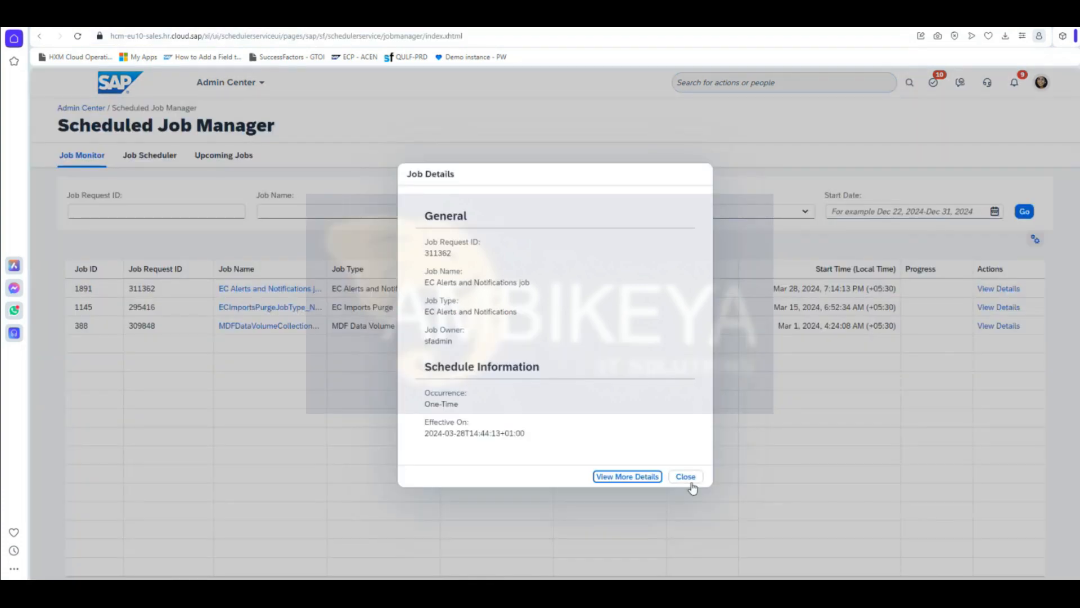
click(687, 478)
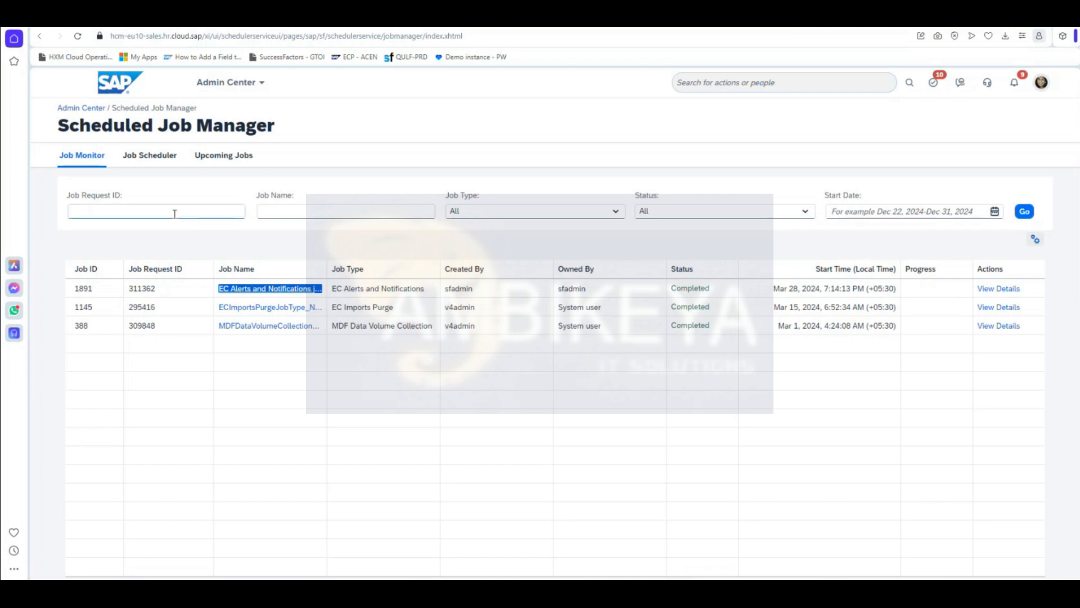
key(shift+Tab)
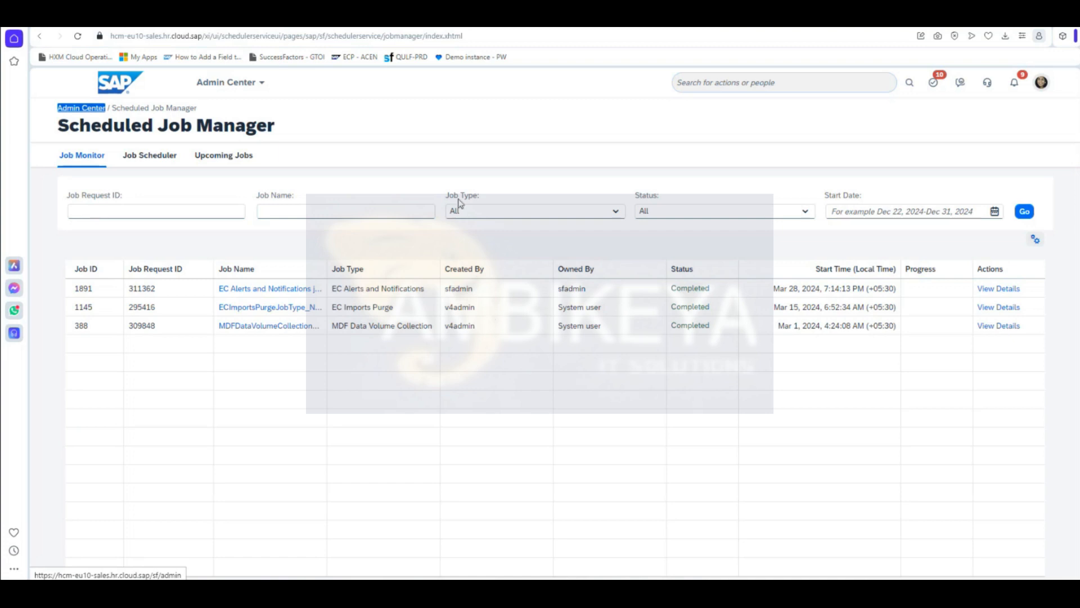
click(370, 128)
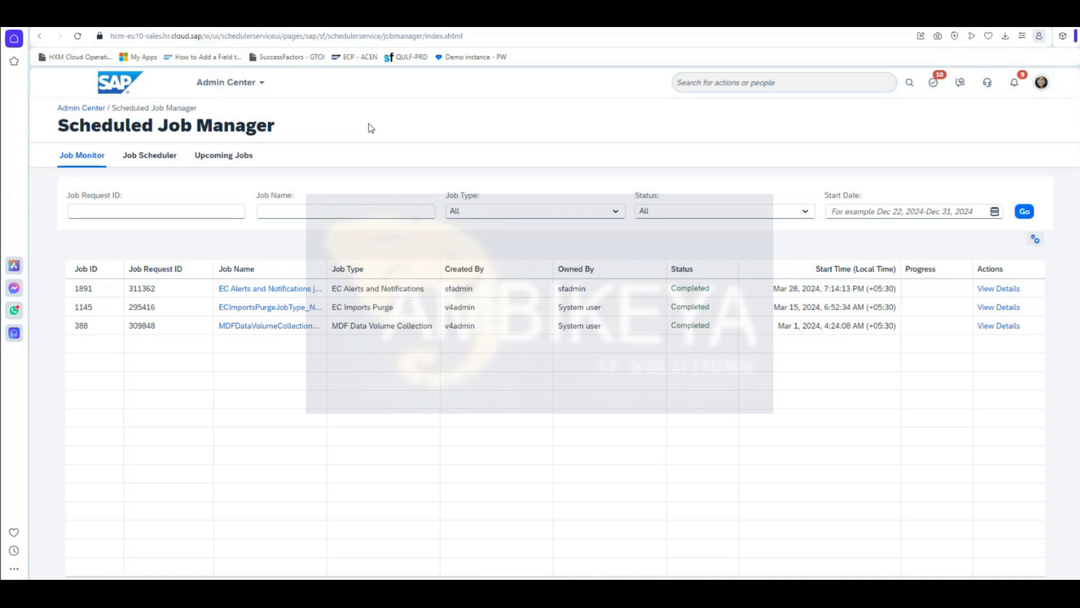
click(161, 157)
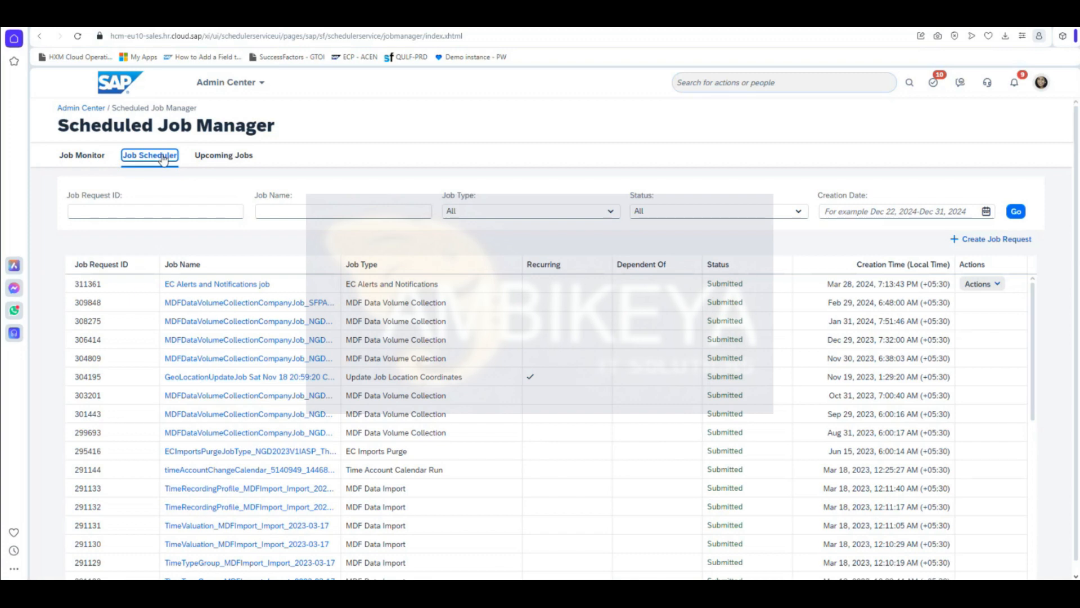
scroll(474, 449, down, 4)
scroll(474, 449, down, 1)
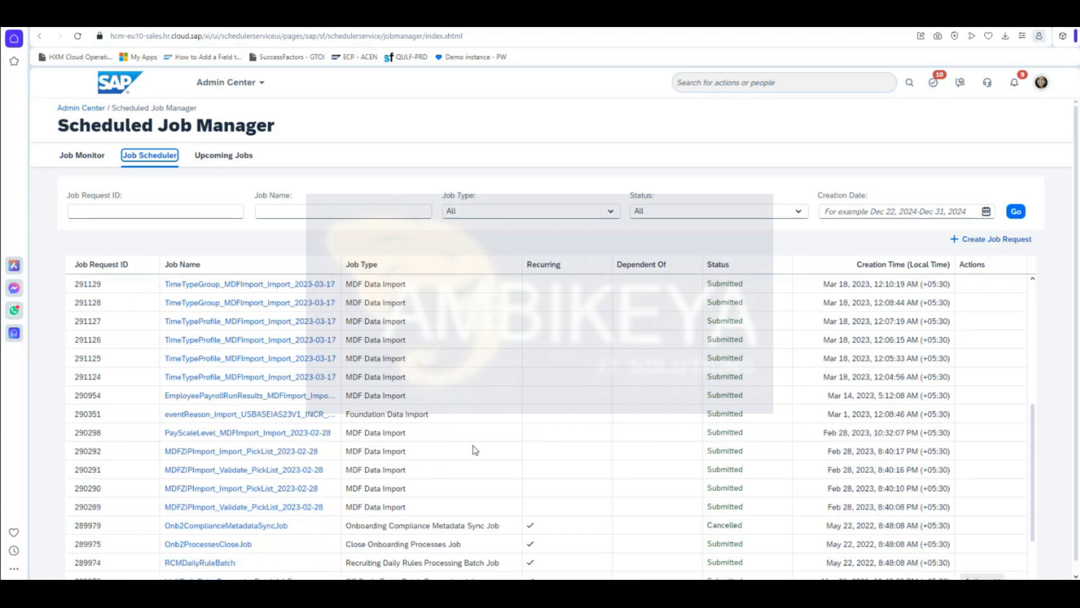
scroll(474, 449, down, 2)
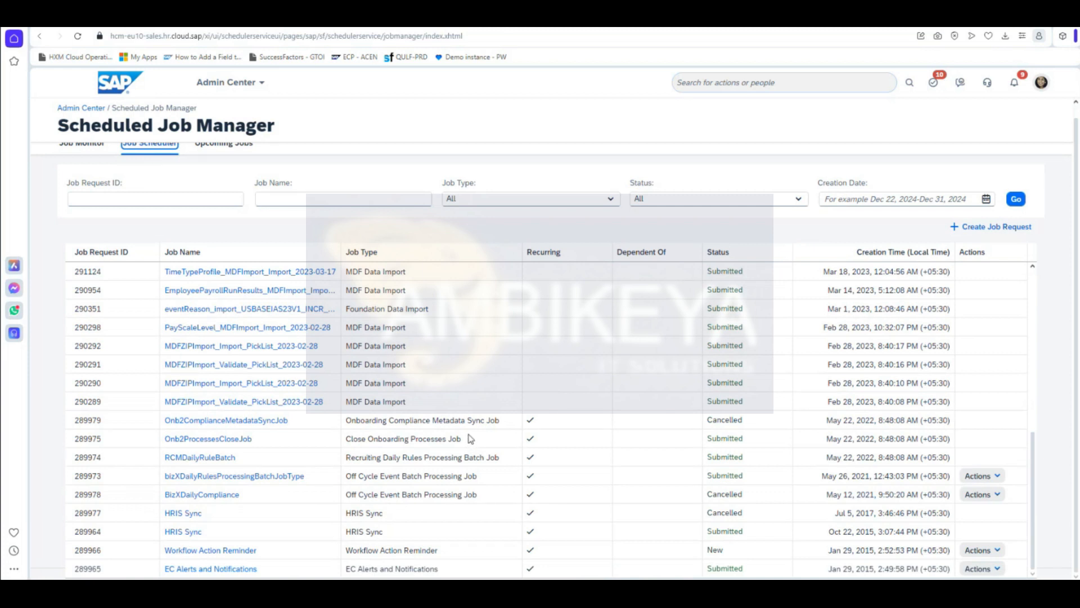
scroll(470, 438, up, 6)
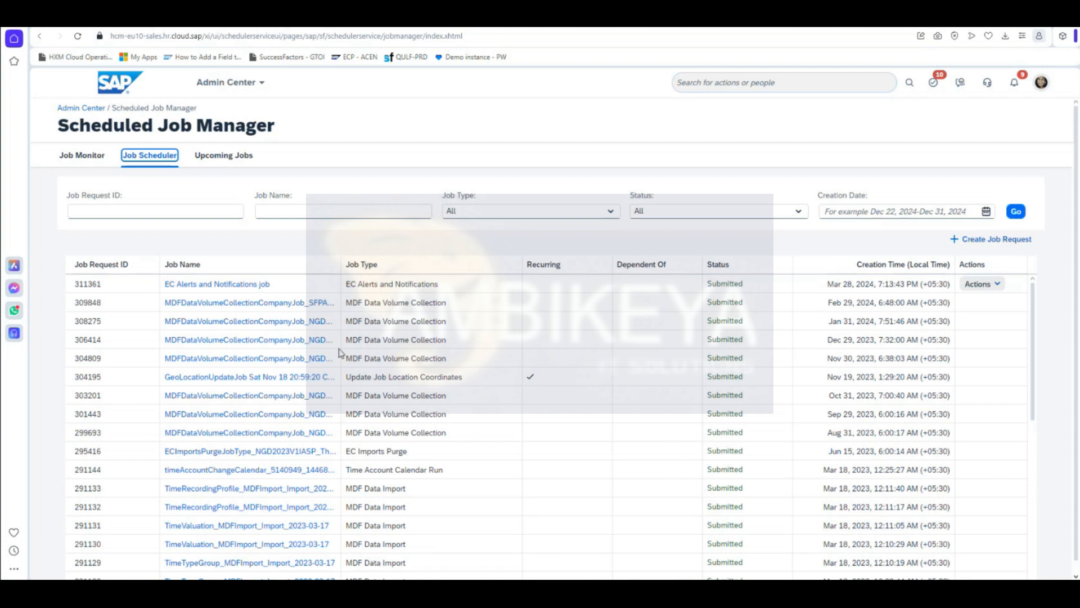
click(537, 92)
scroll(996, 405, down, 7)
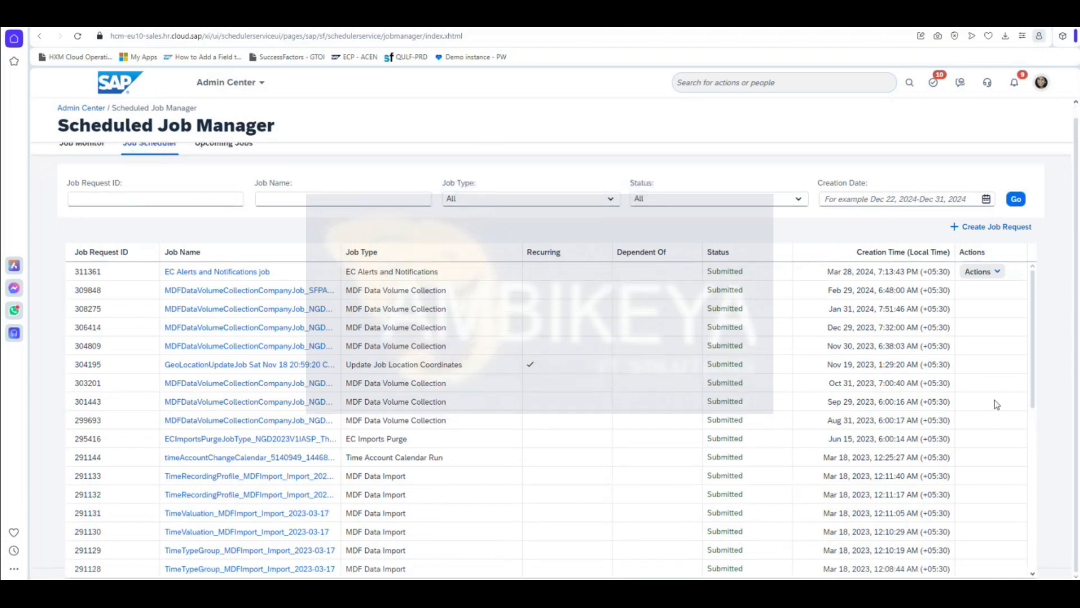
scroll(982, 441, up, 7)
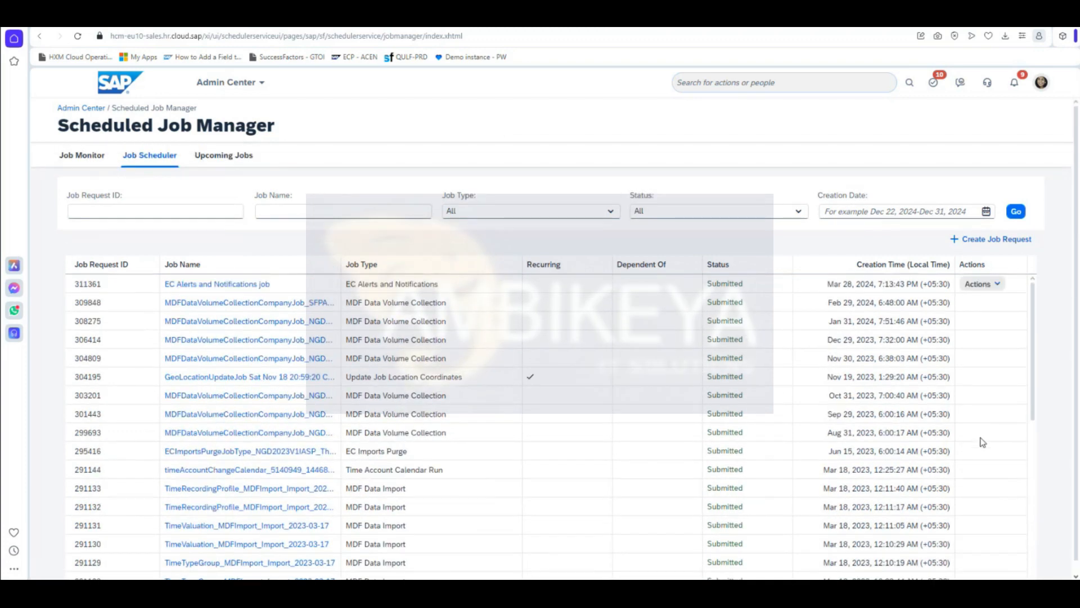